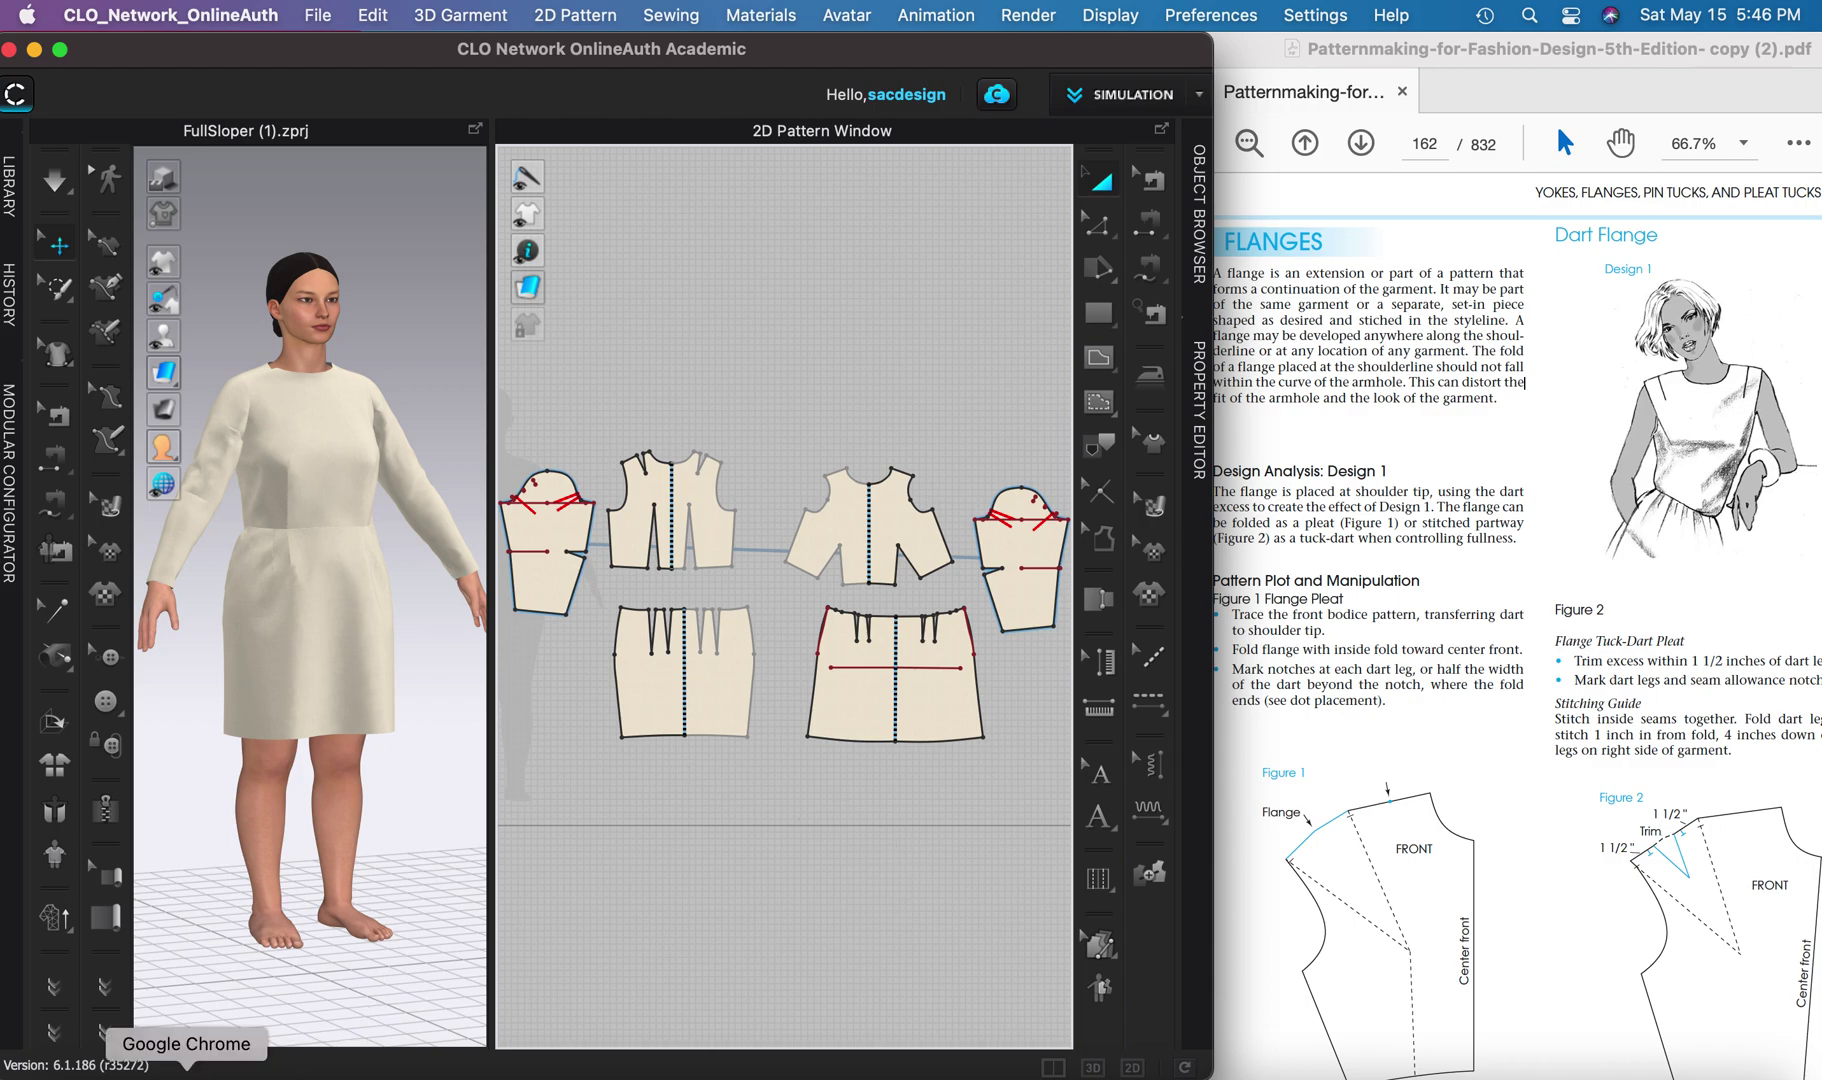
- Switch from CLO 3D to Chrome showing the 'tex thick thread' search results
click(186, 1074)
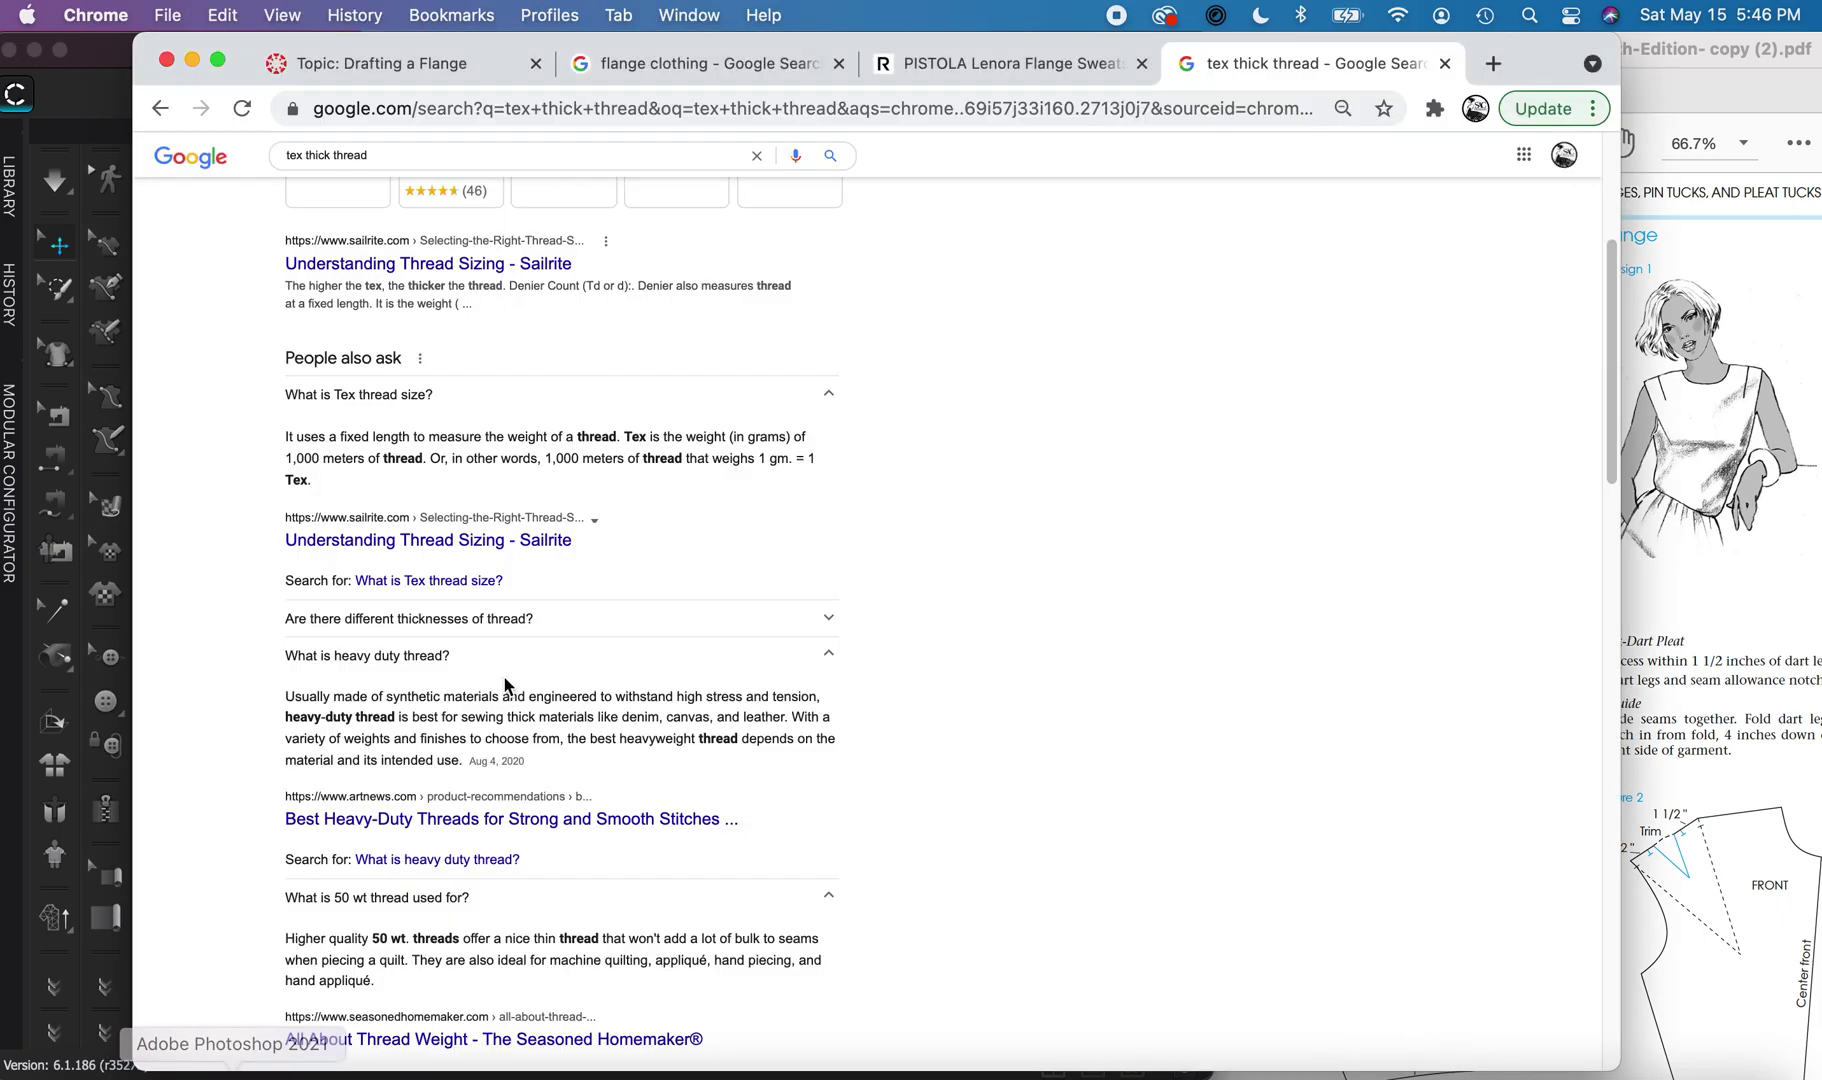
- Browse the flange sweatshirt page and flange clothing image results, then minimize Chrome
click(975, 70)
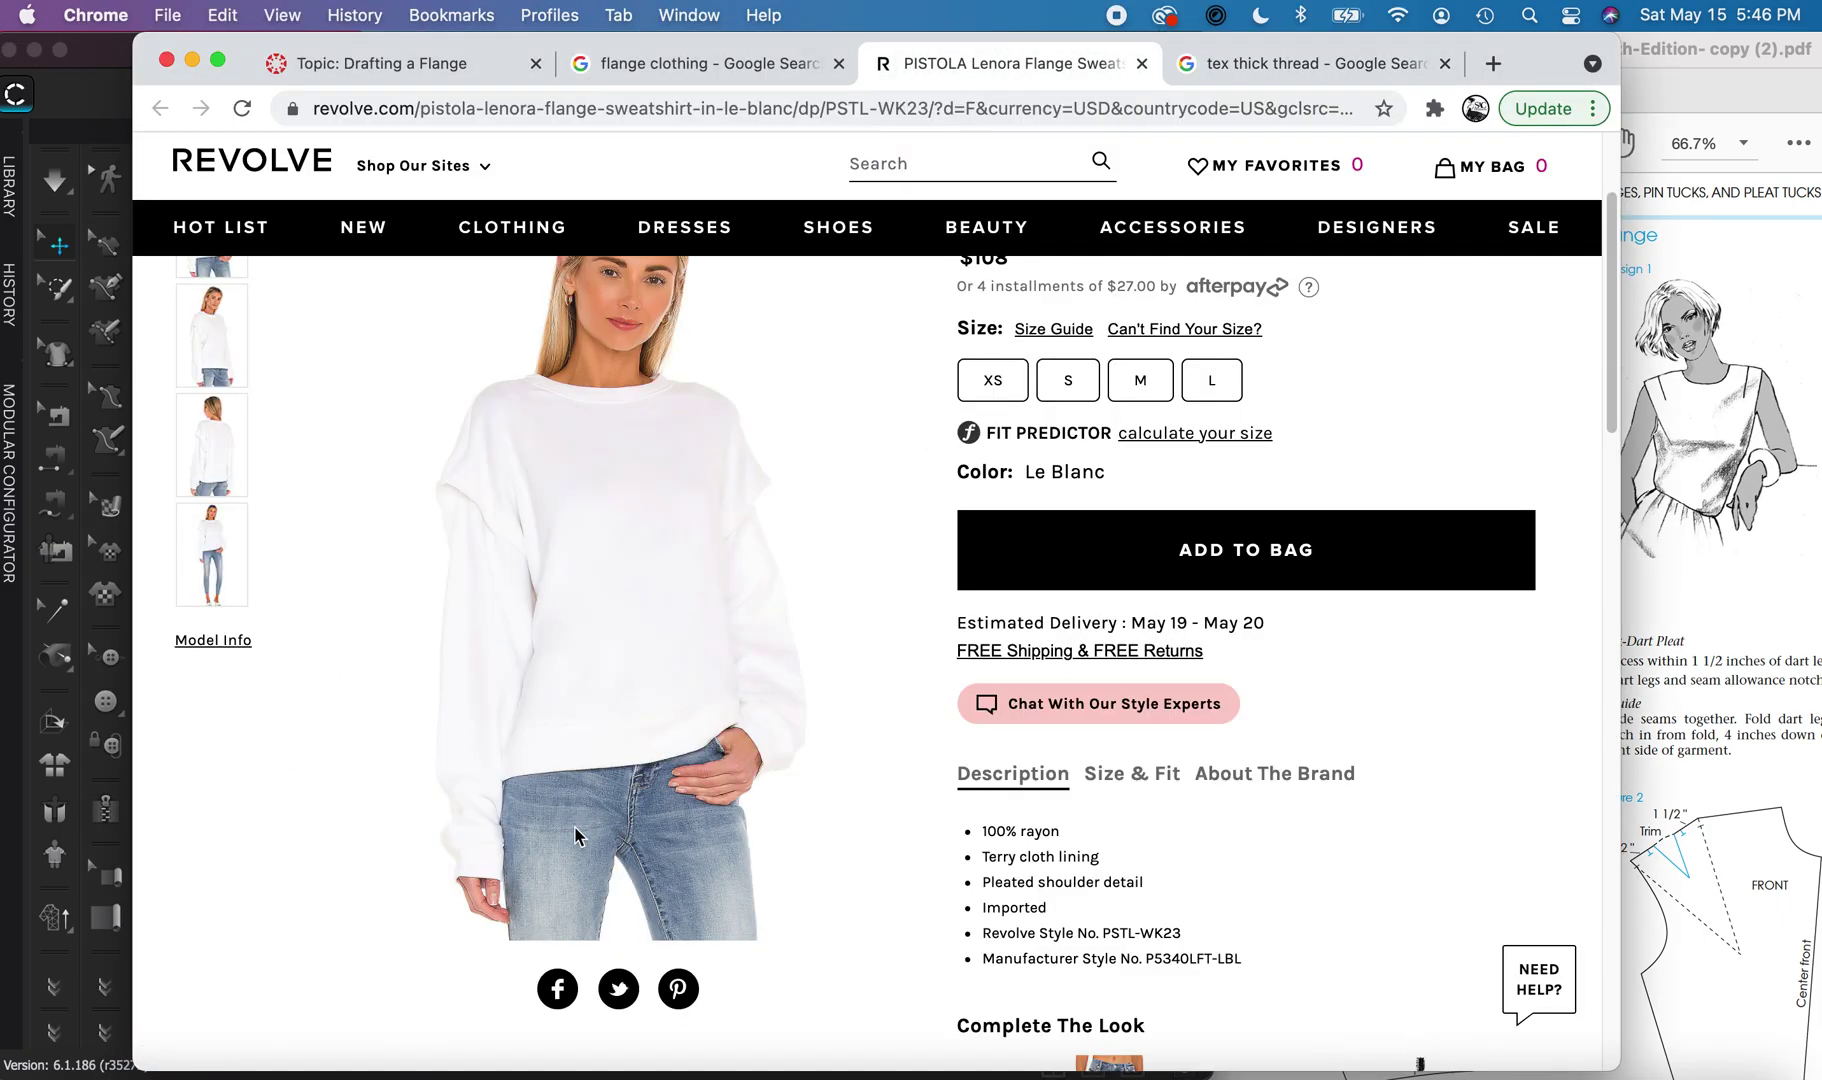
click(636, 70)
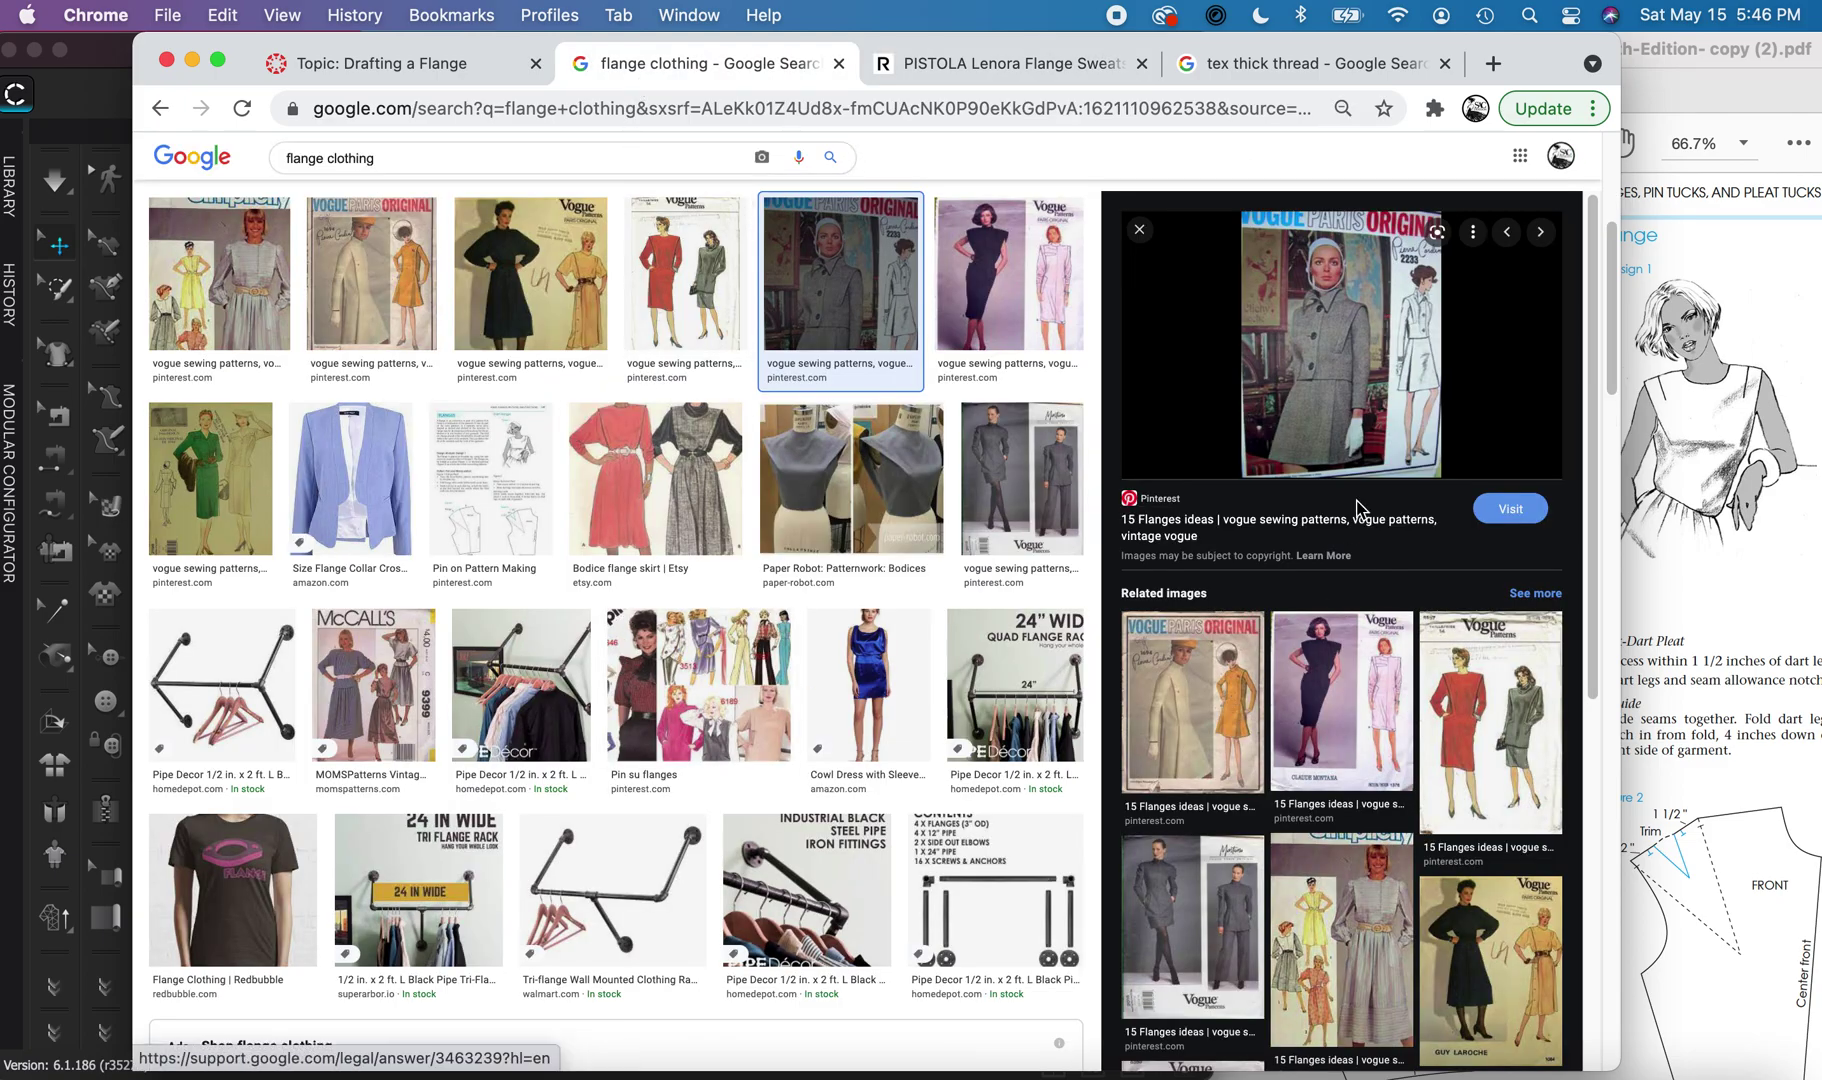
scroll(1365, 327, down, 3)
scroll(1365, 327, up, 2)
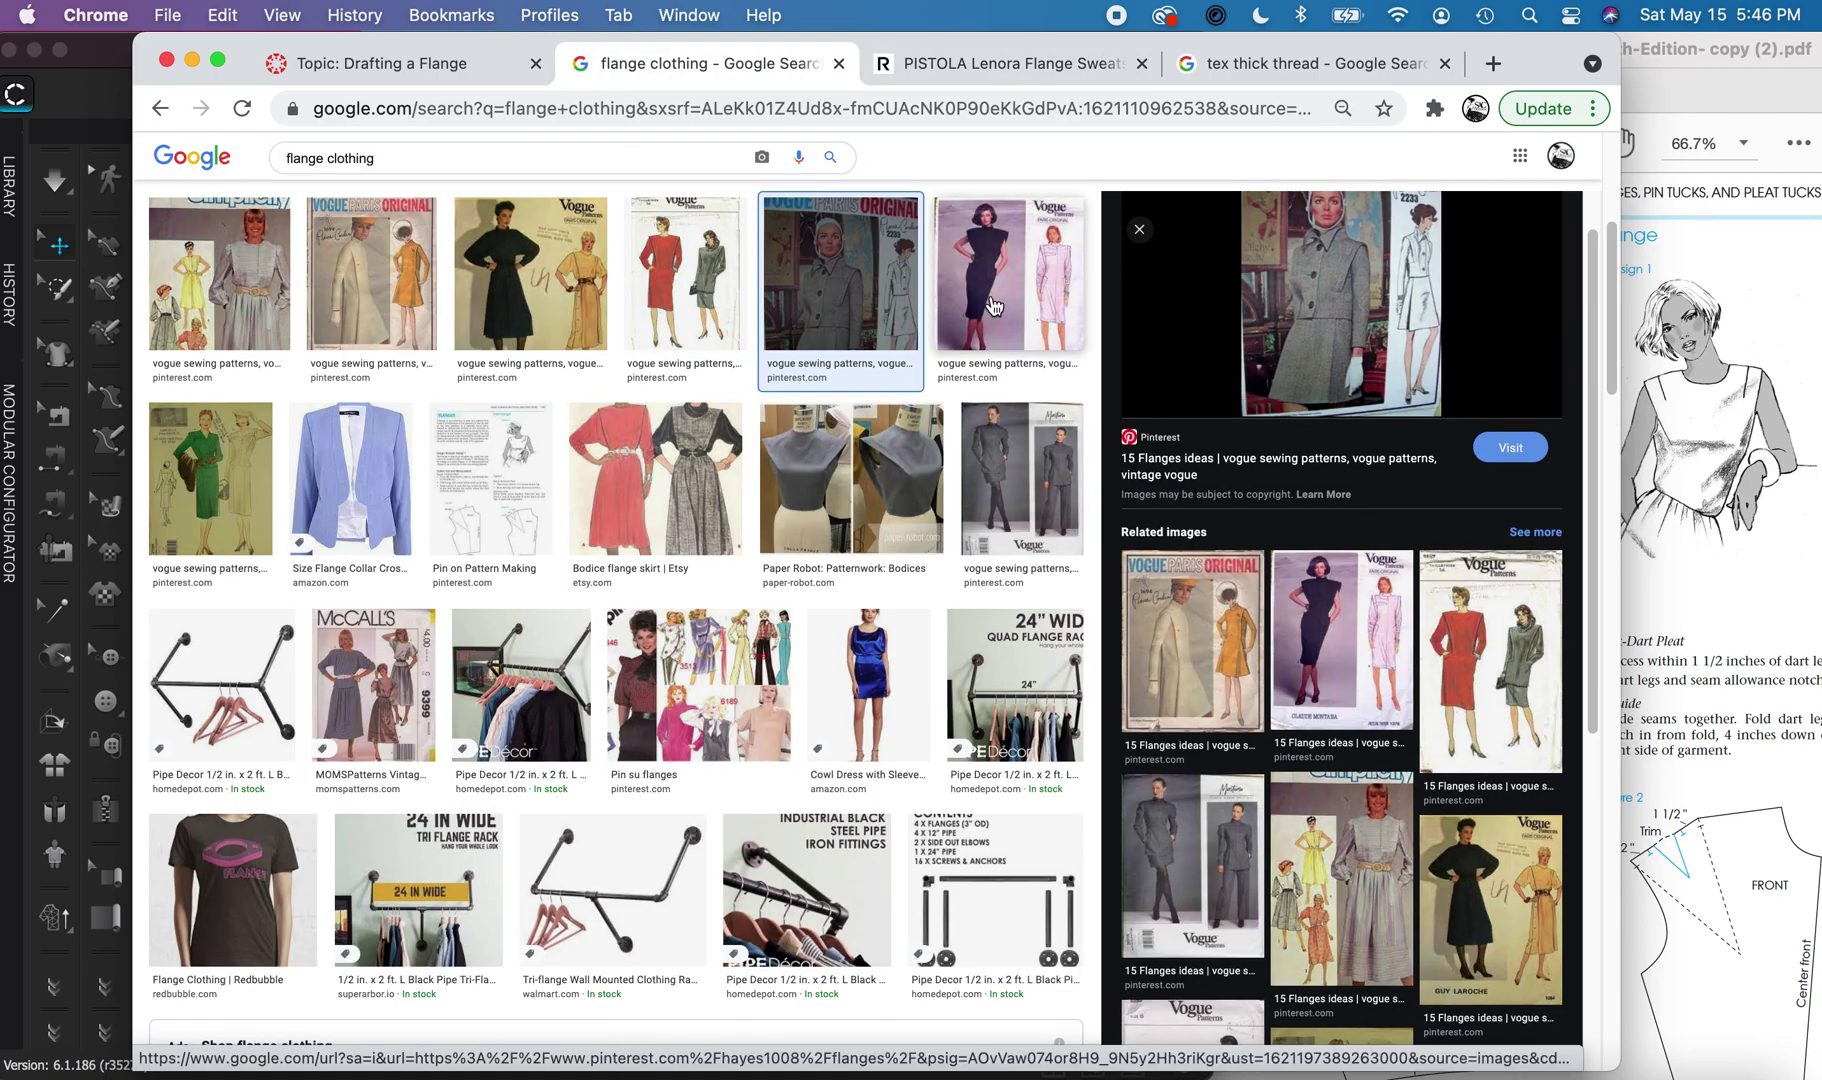
ctrl+scroll(993, 305, up, 10)
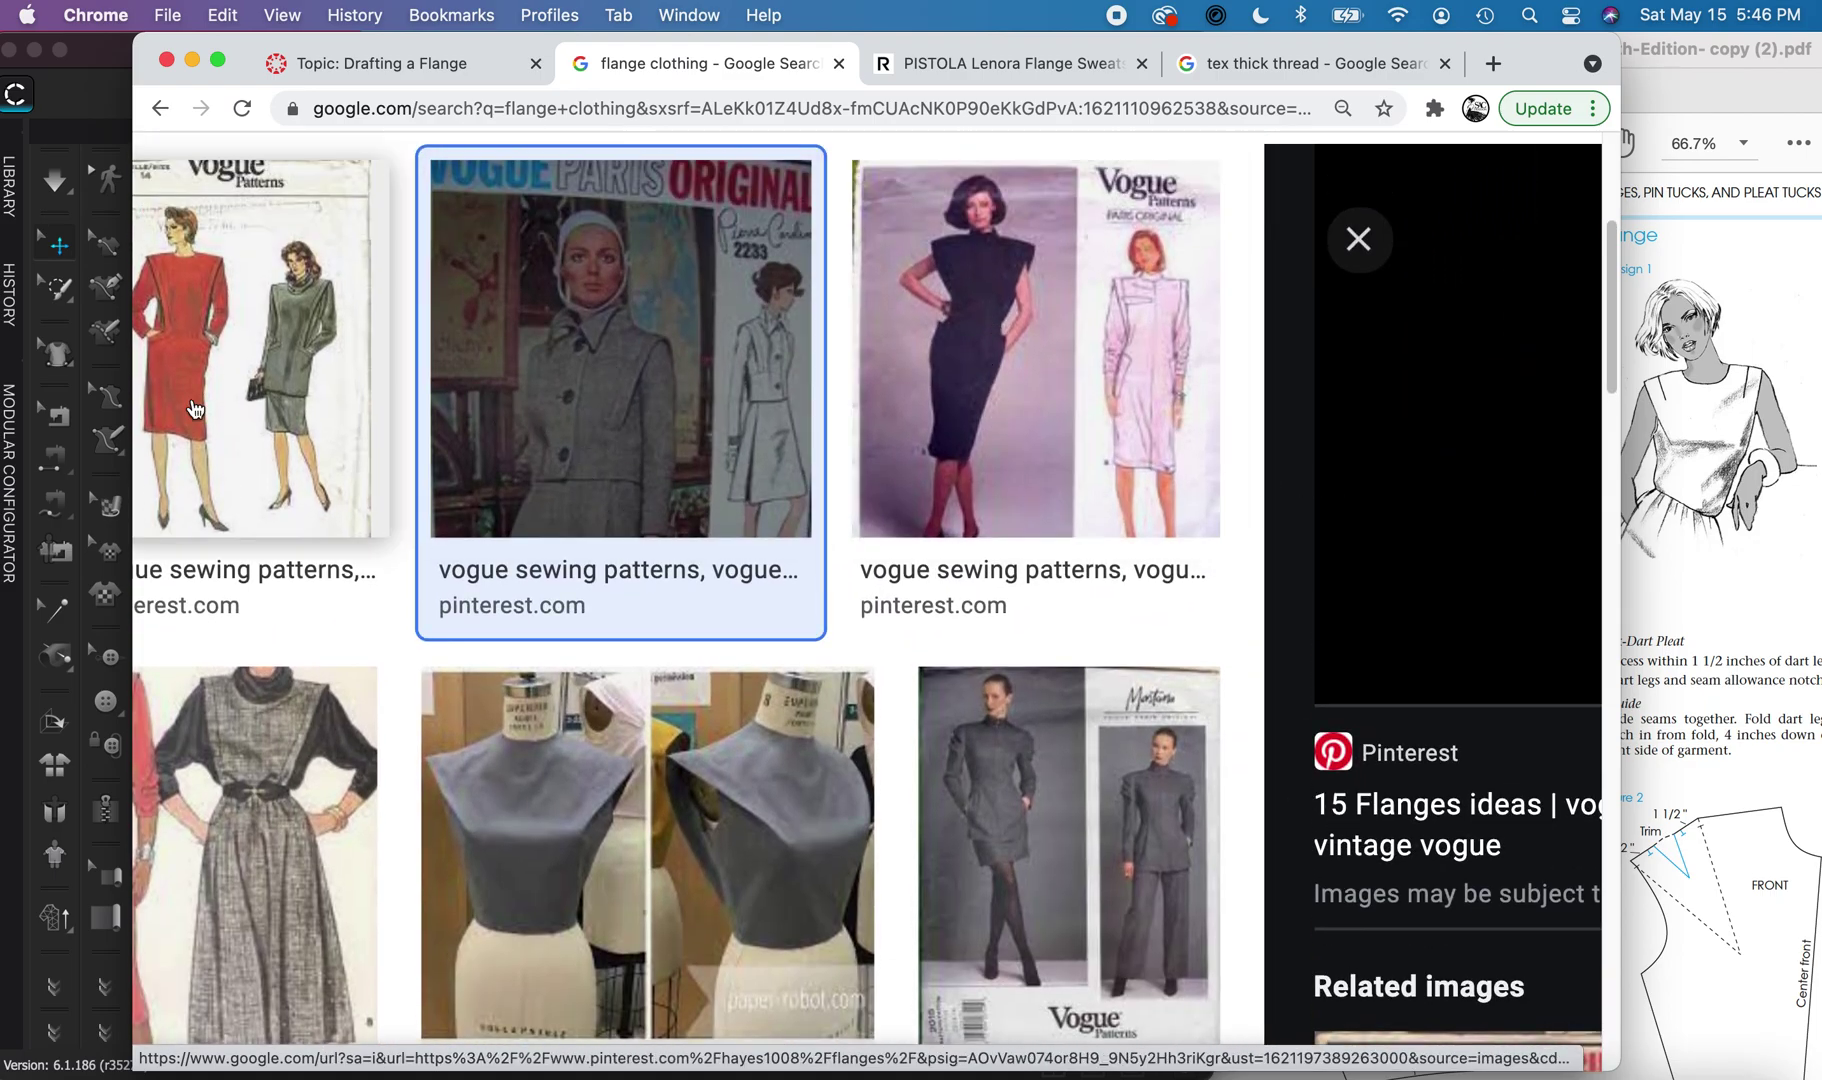
scroll(1110, 400, down, 1)
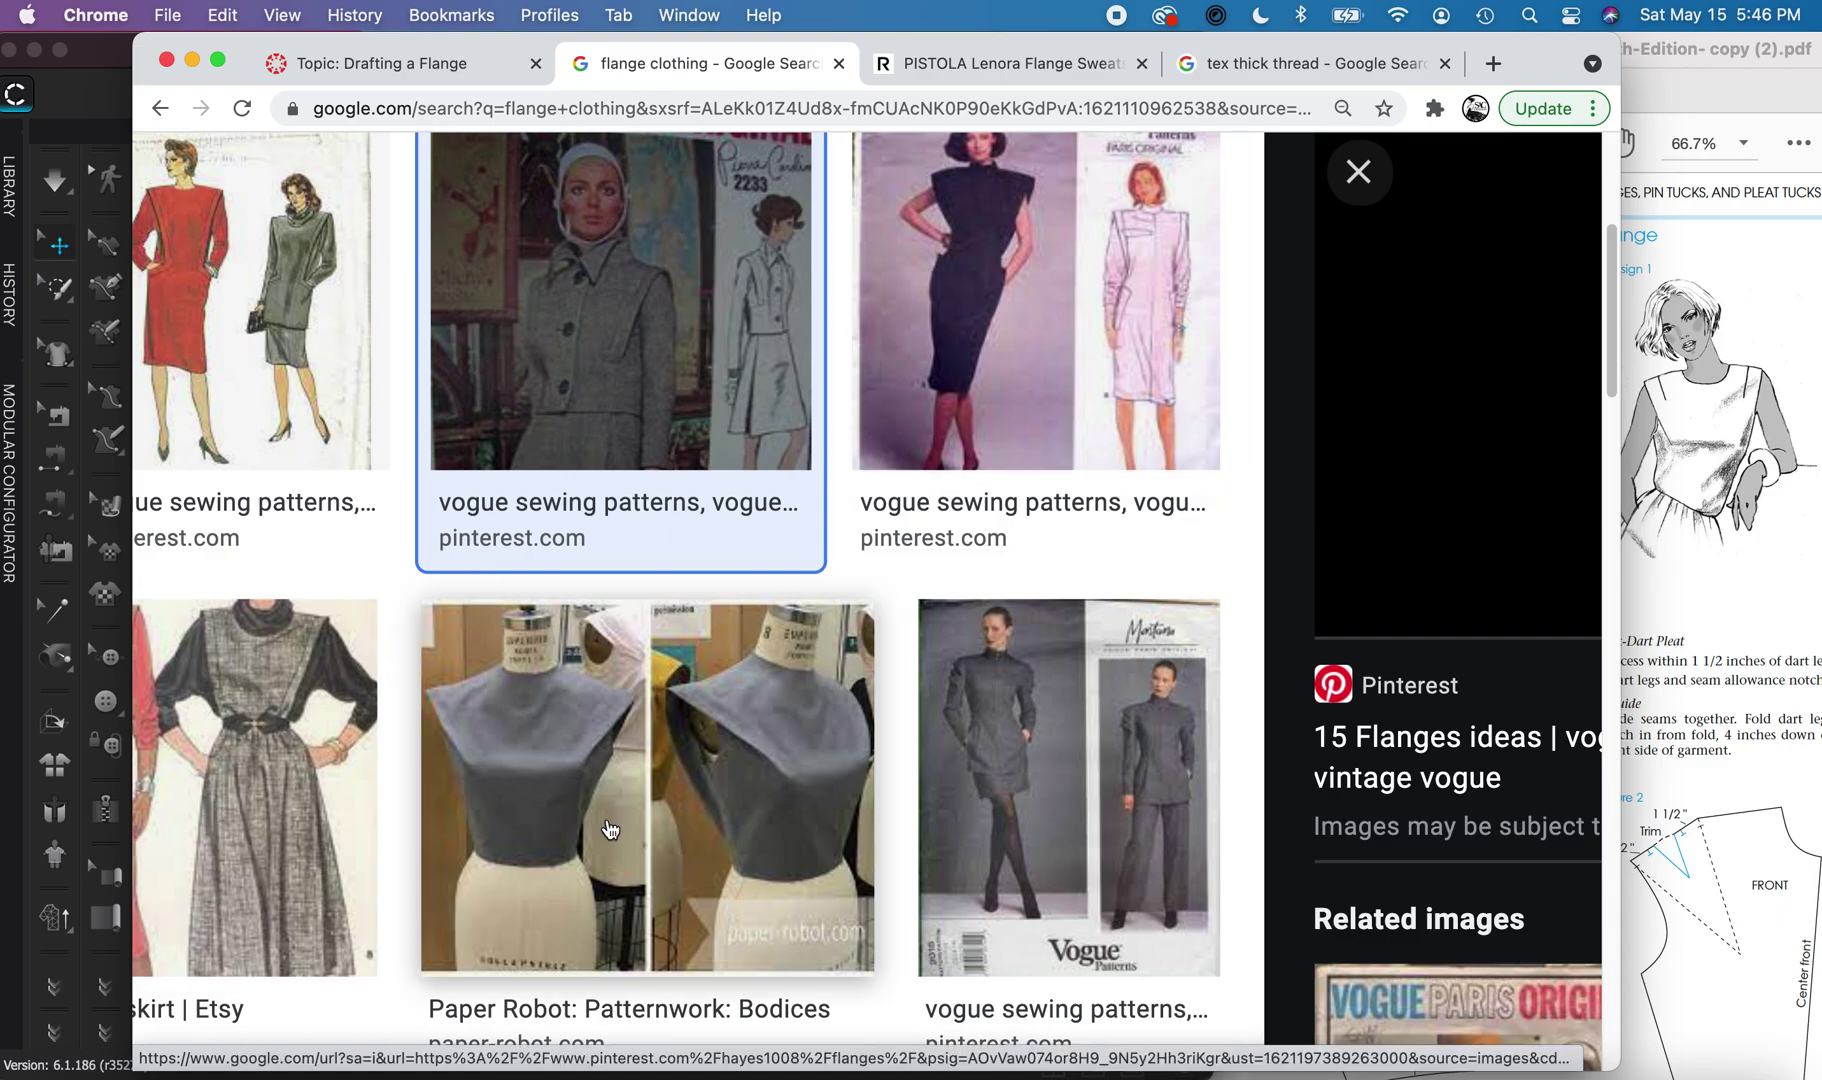
scroll(800, 815, down, 2)
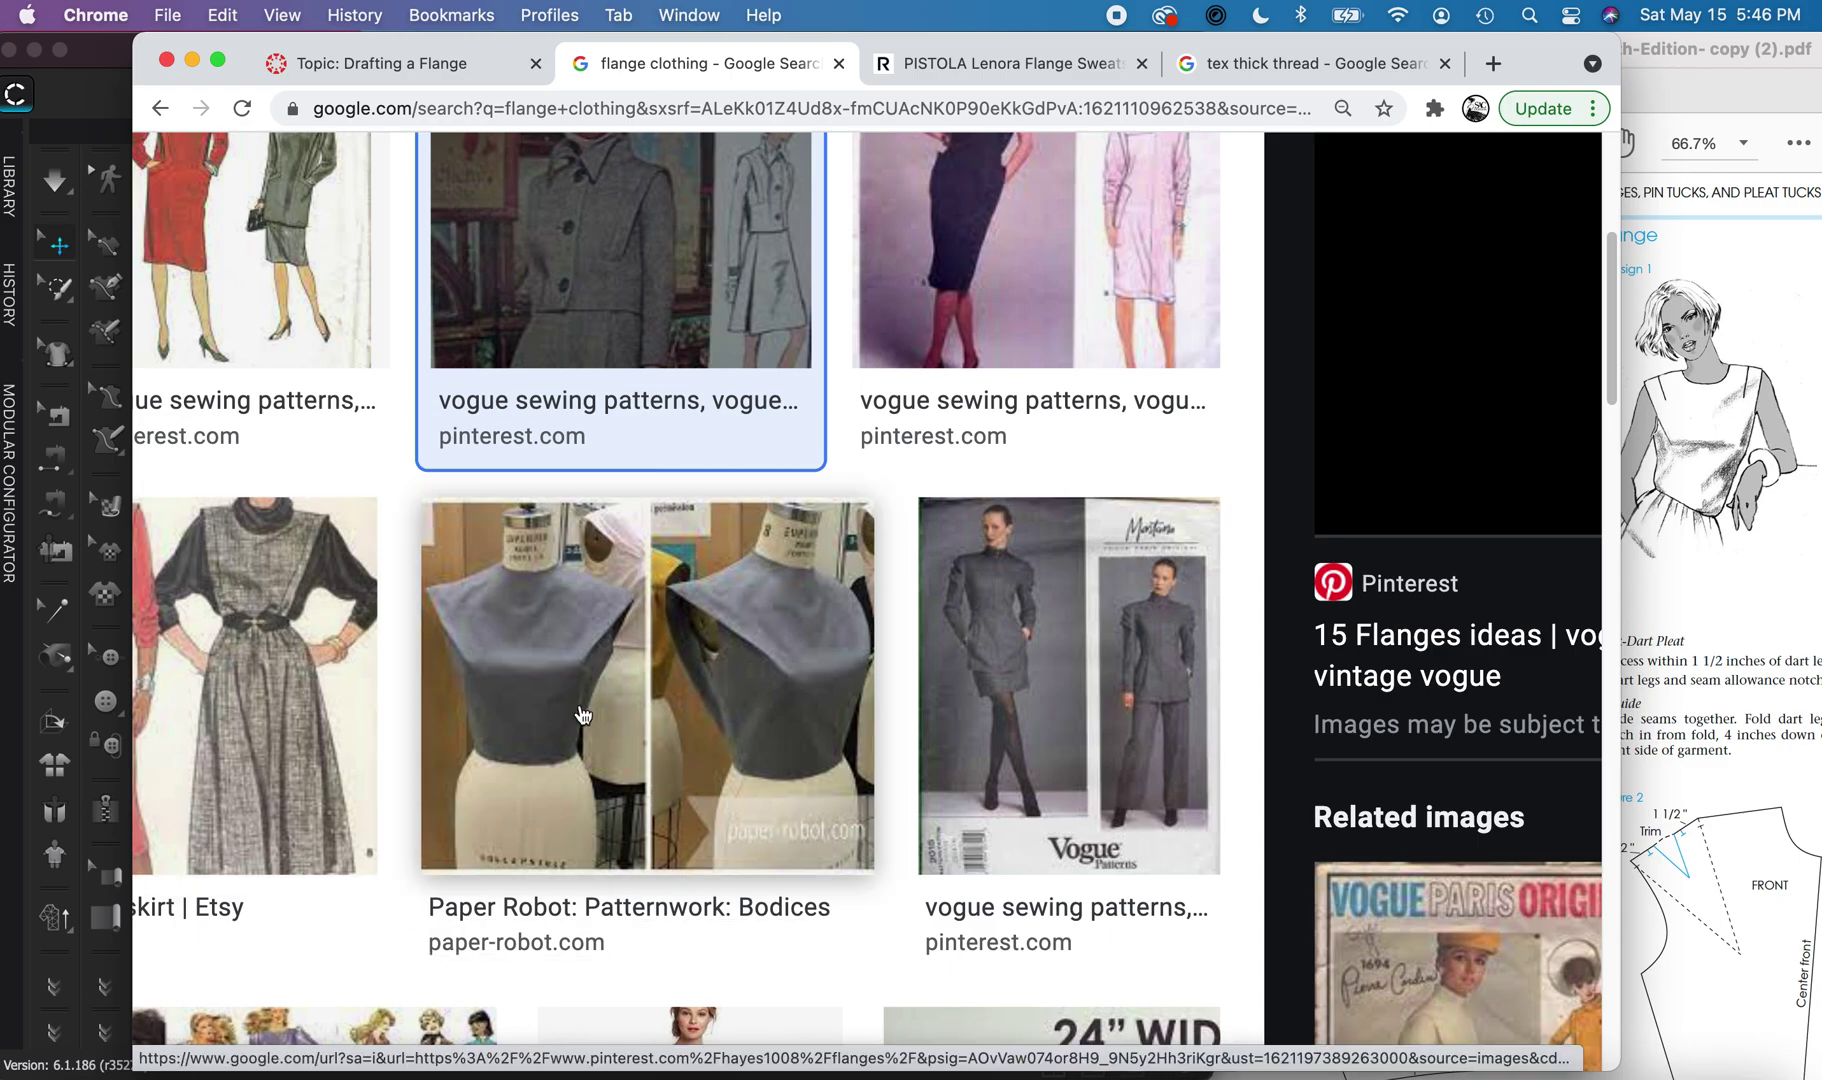
scroll(800, 760, down, 3)
scroll(712, 731, up, 2)
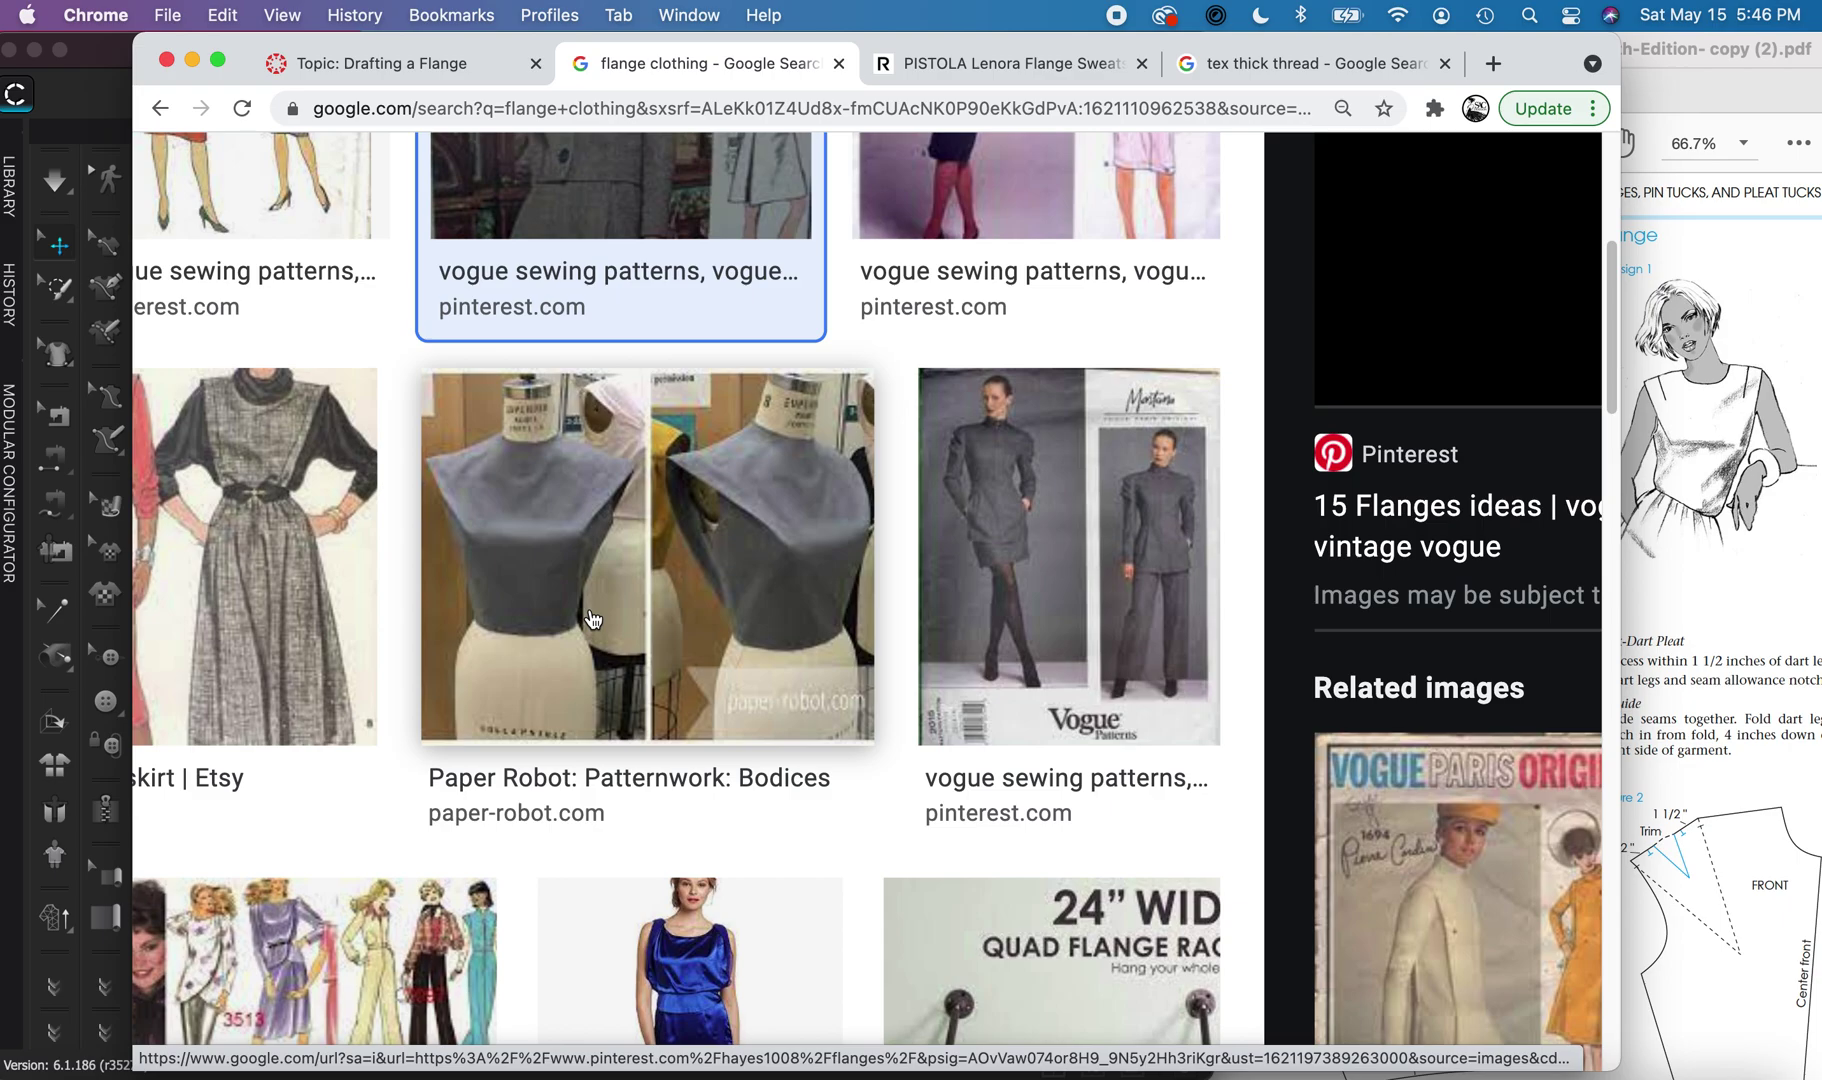
scroll(1033, 595, up, 2)
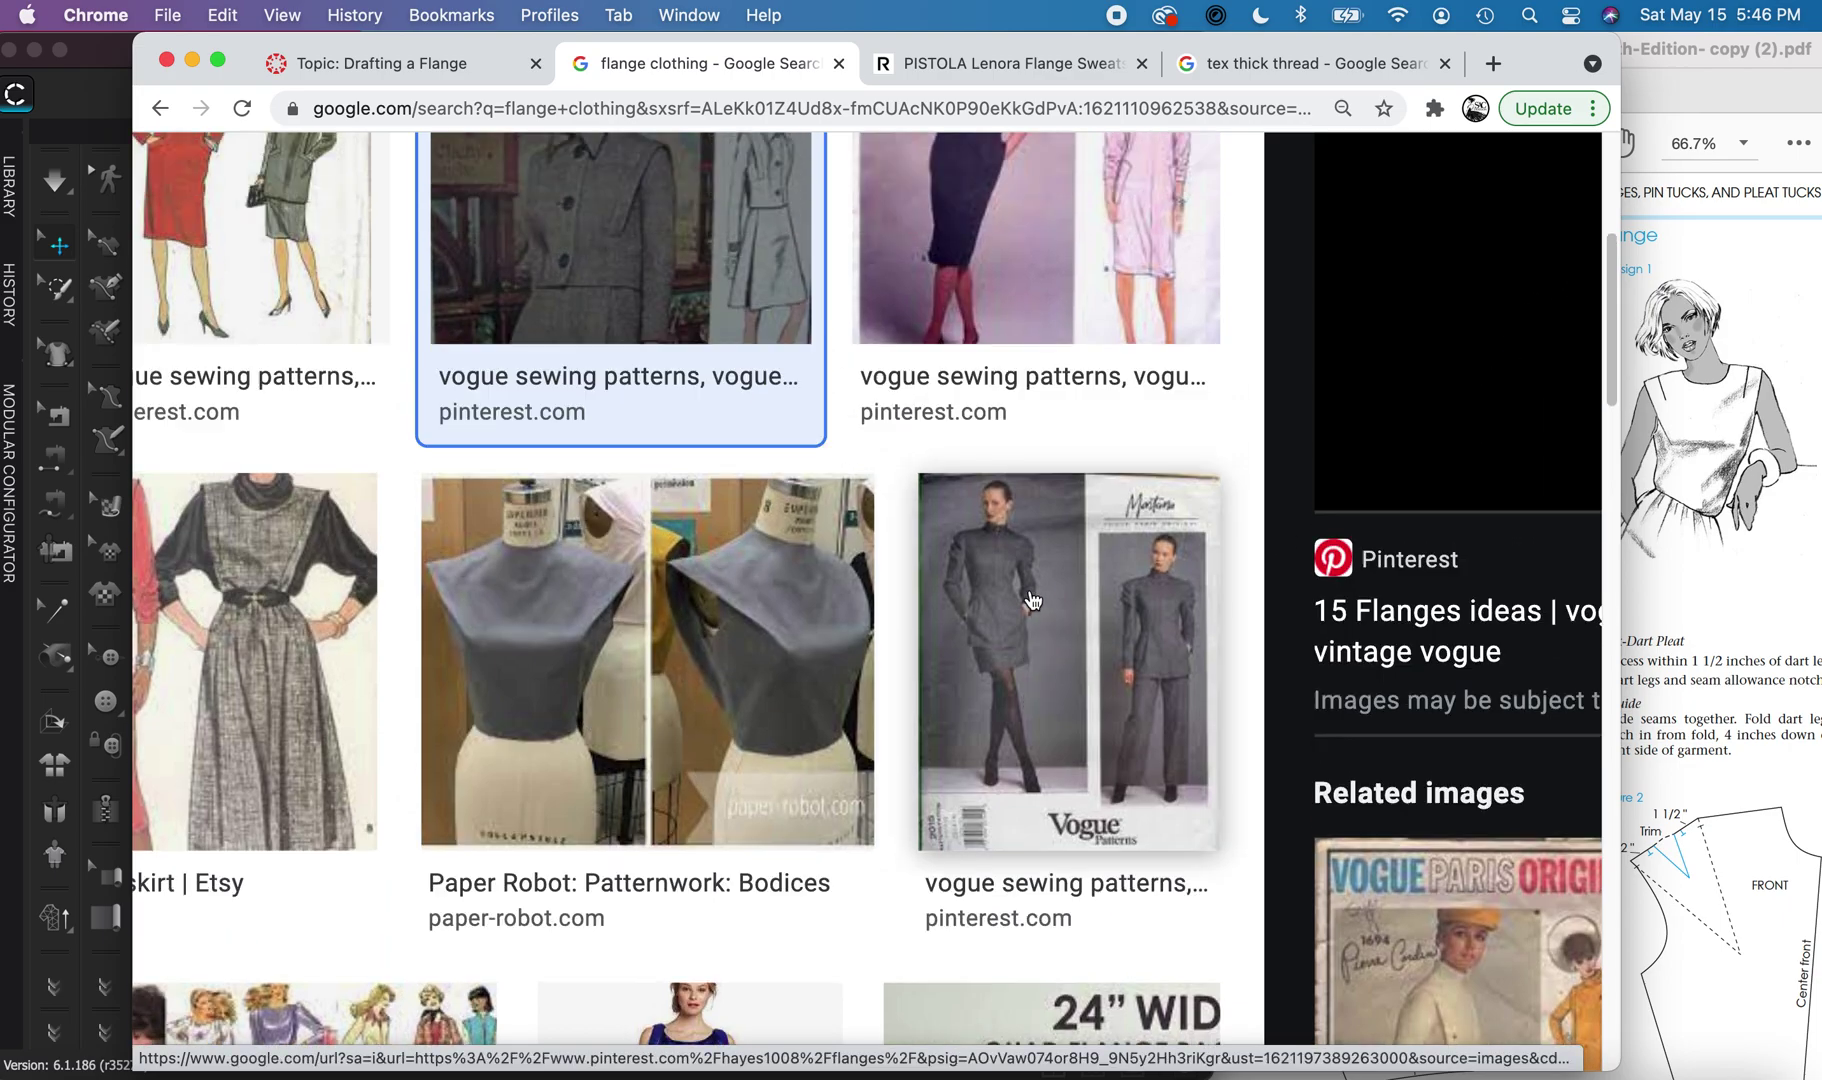
click(191, 60)
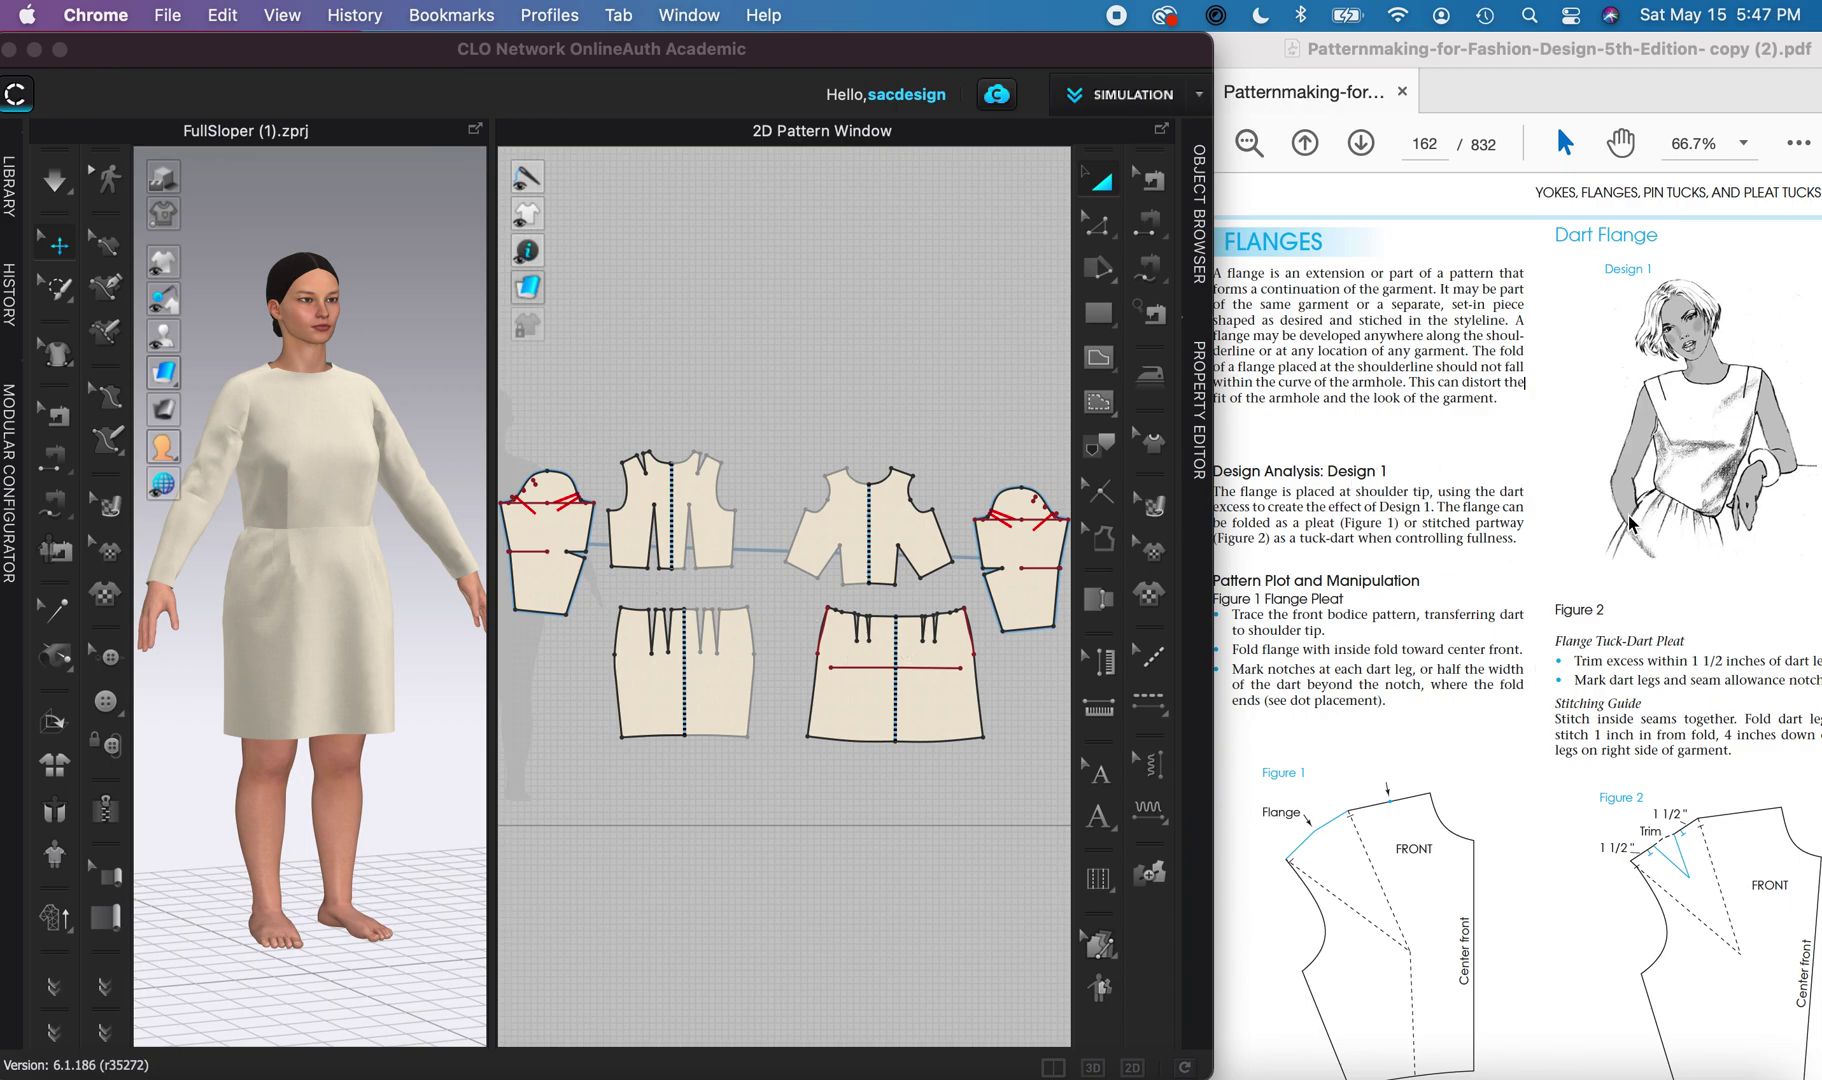
- Delete the left and right sleeve pattern pieces from the sloper dress
scroll(1386, 937, down, 1)
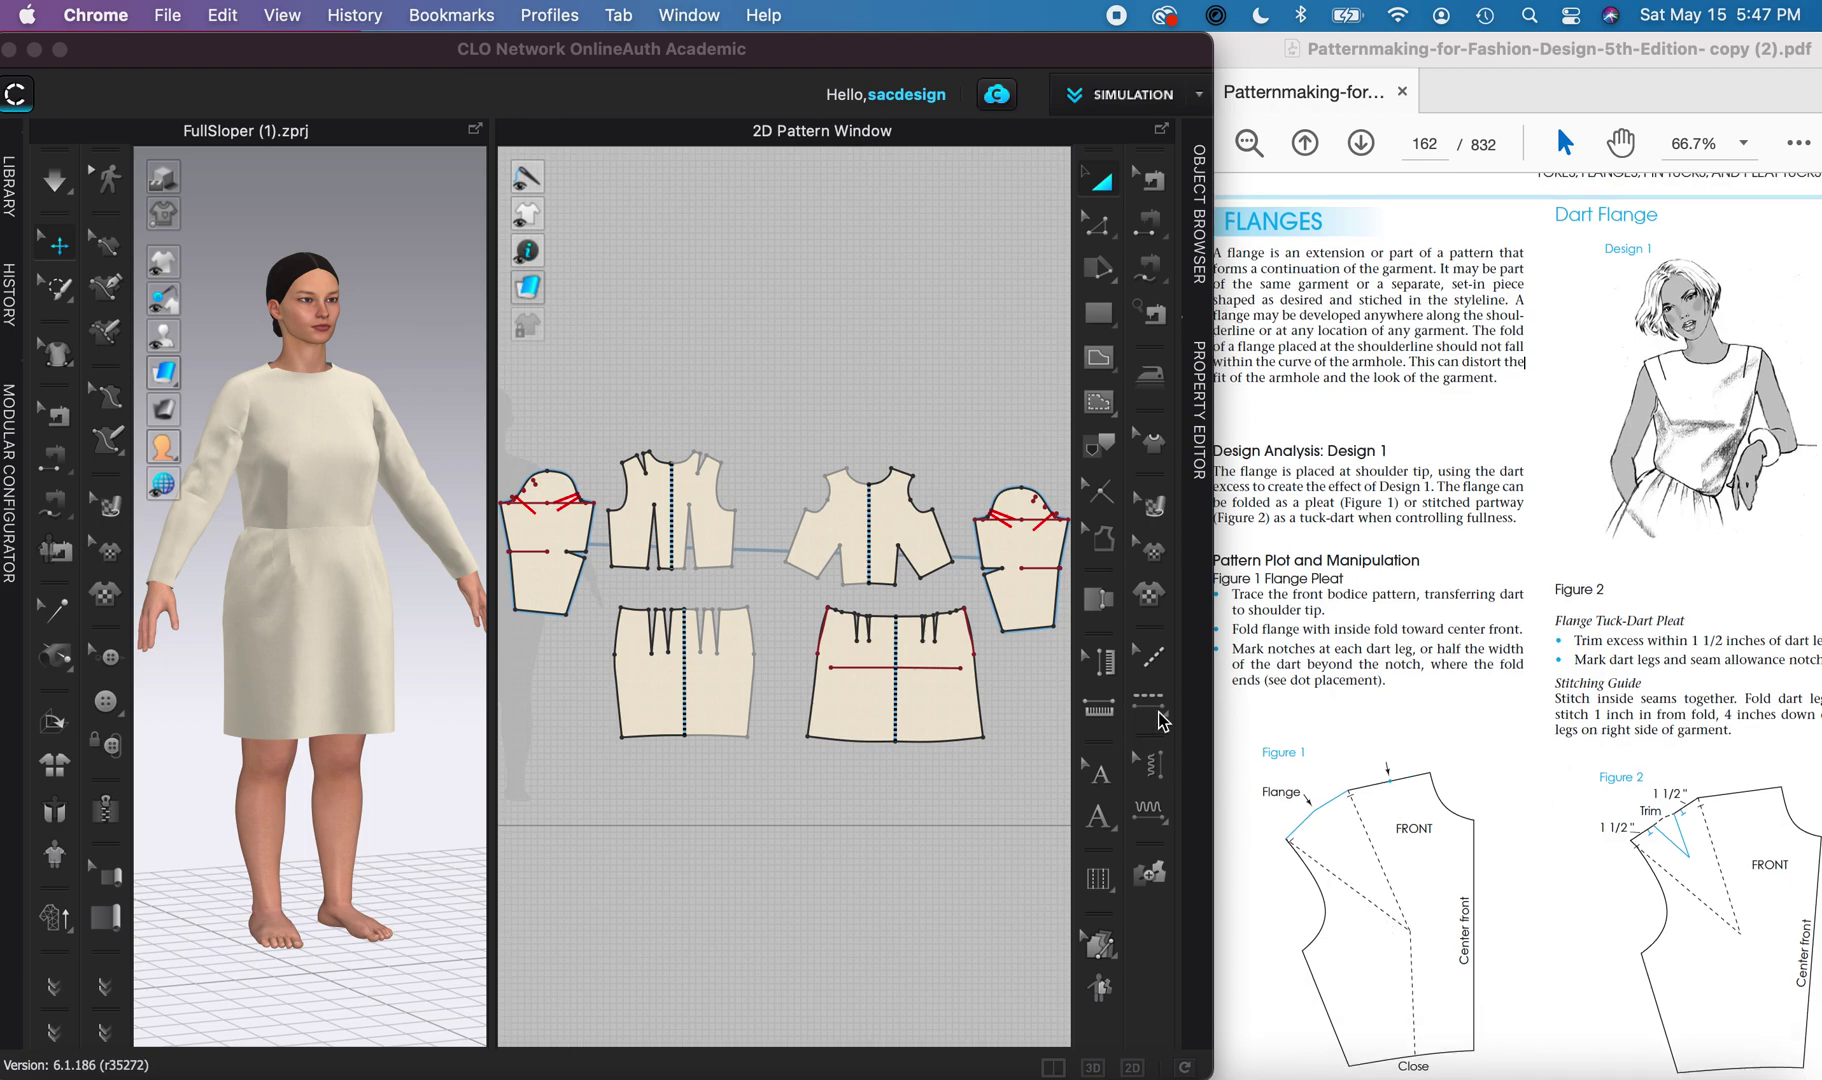
click(550, 505)
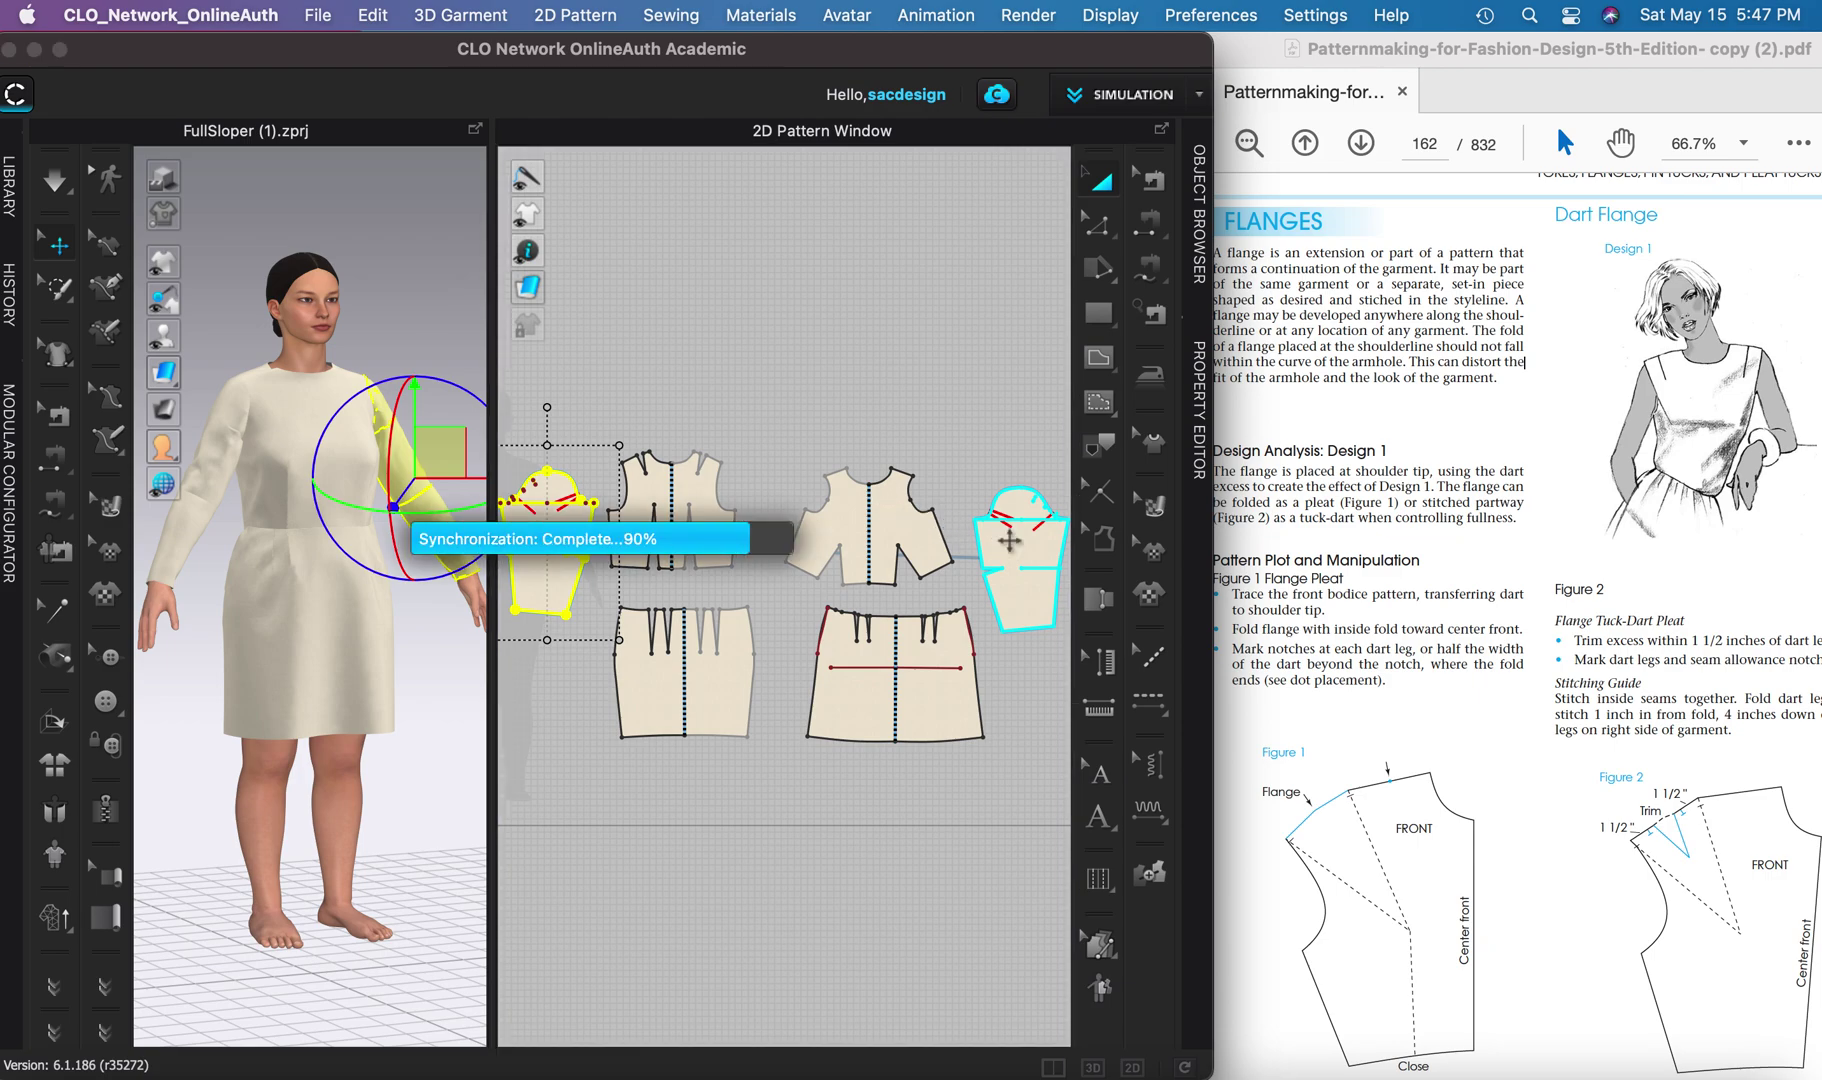
click(1010, 540)
key(Delete)
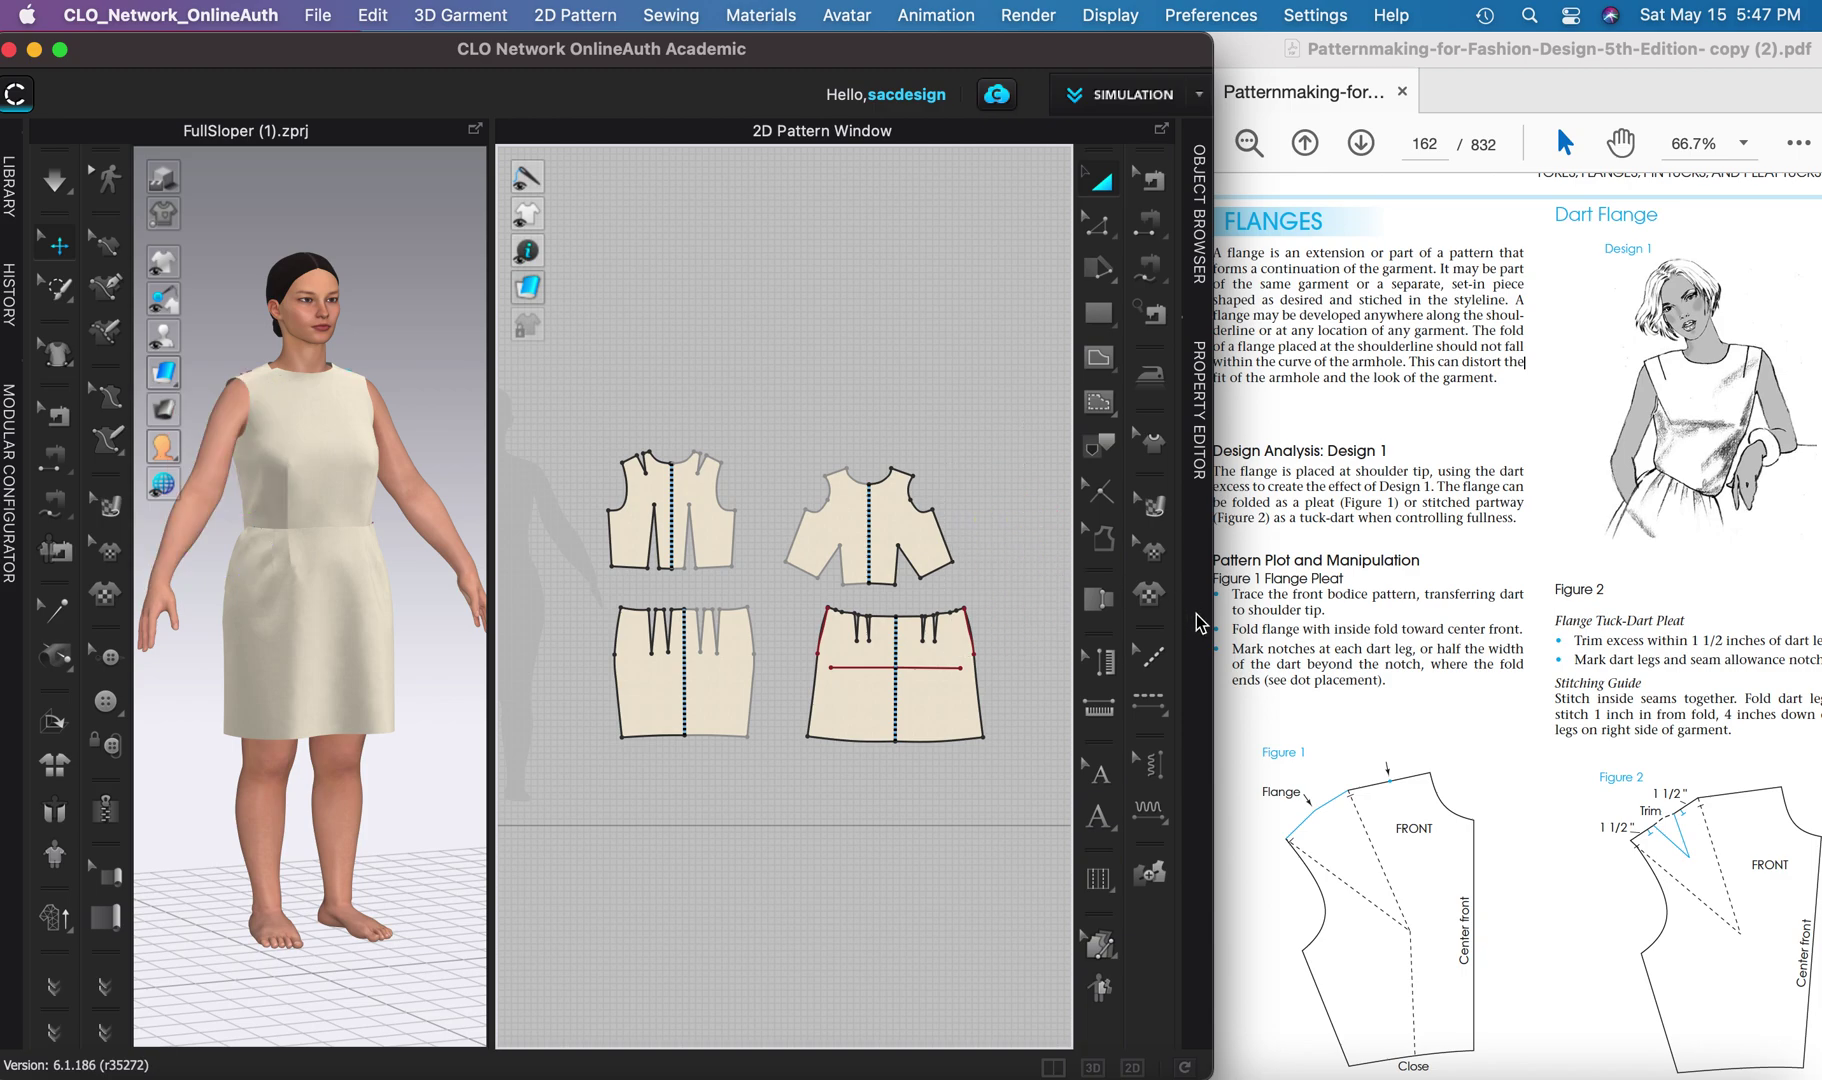
click(1106, 226)
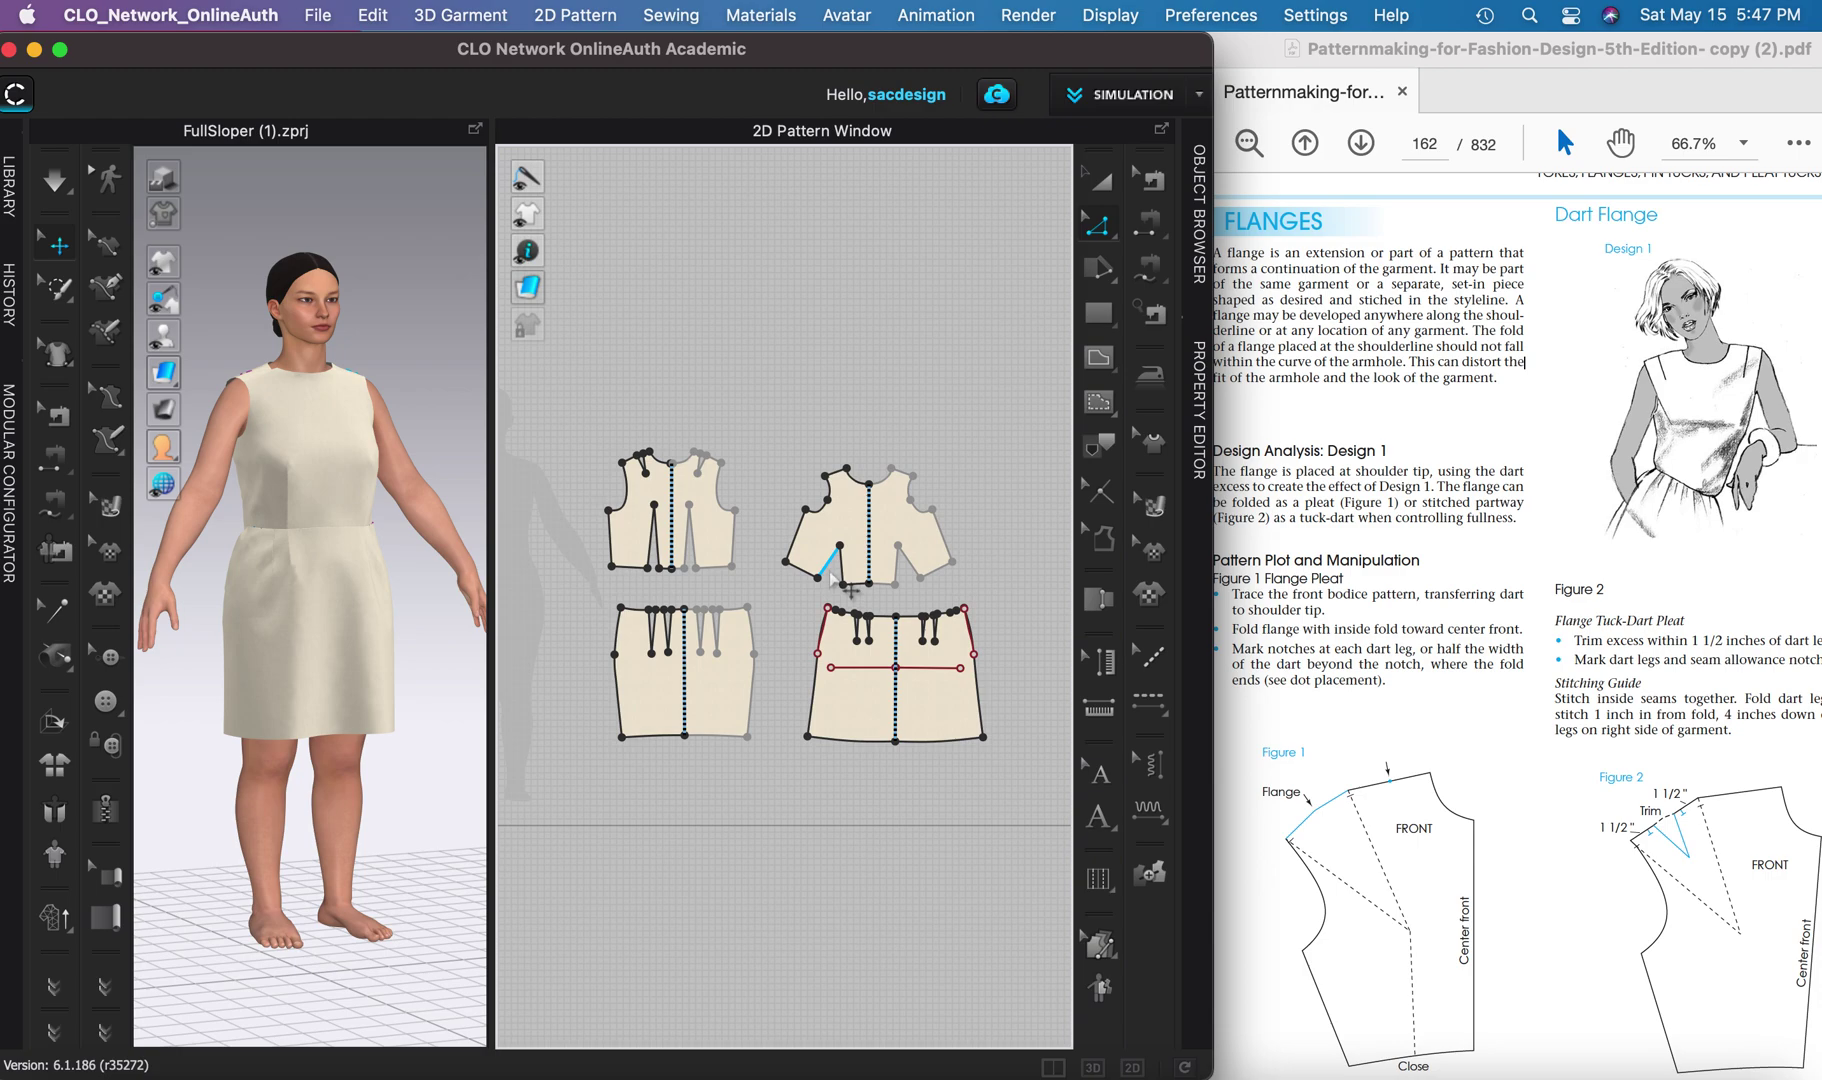
- Rotate the front bodice side dart to the shoulder tip, then undo to restore it
scroll(848, 592, up, 5)
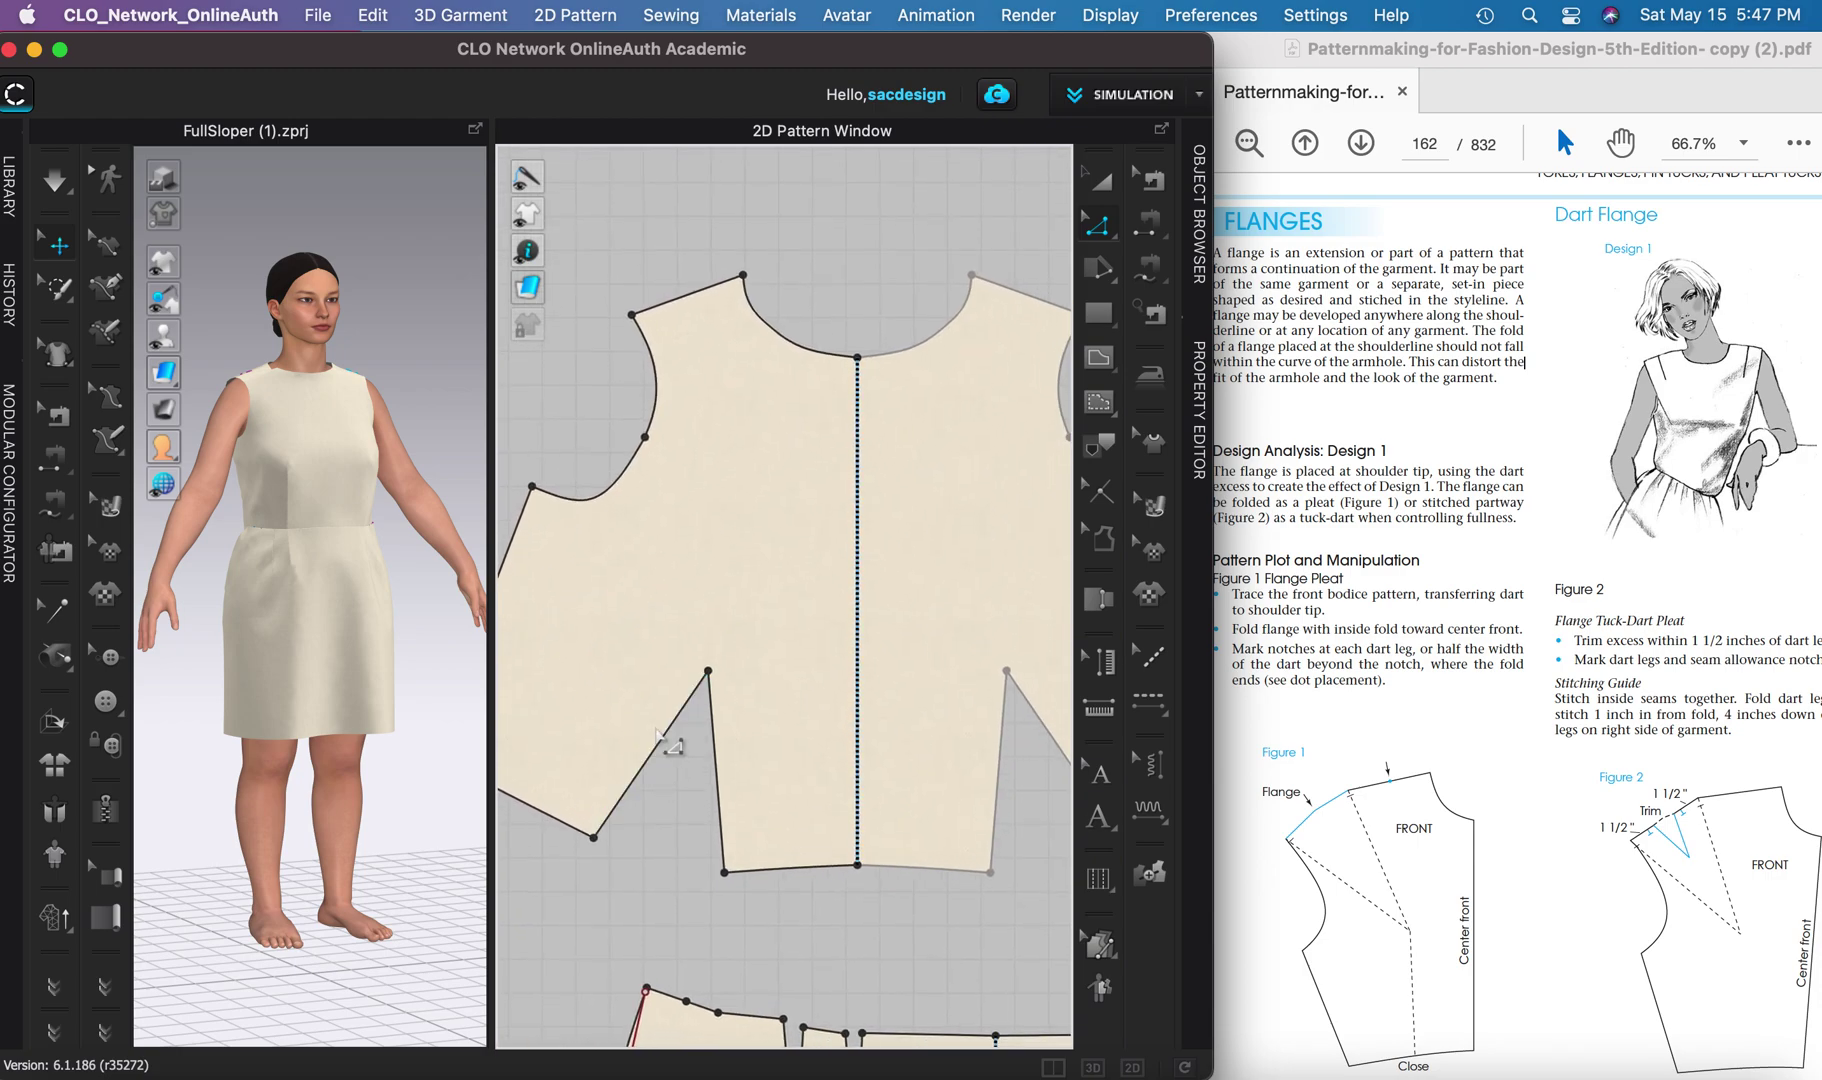
click(664, 735)
shift+click(719, 775)
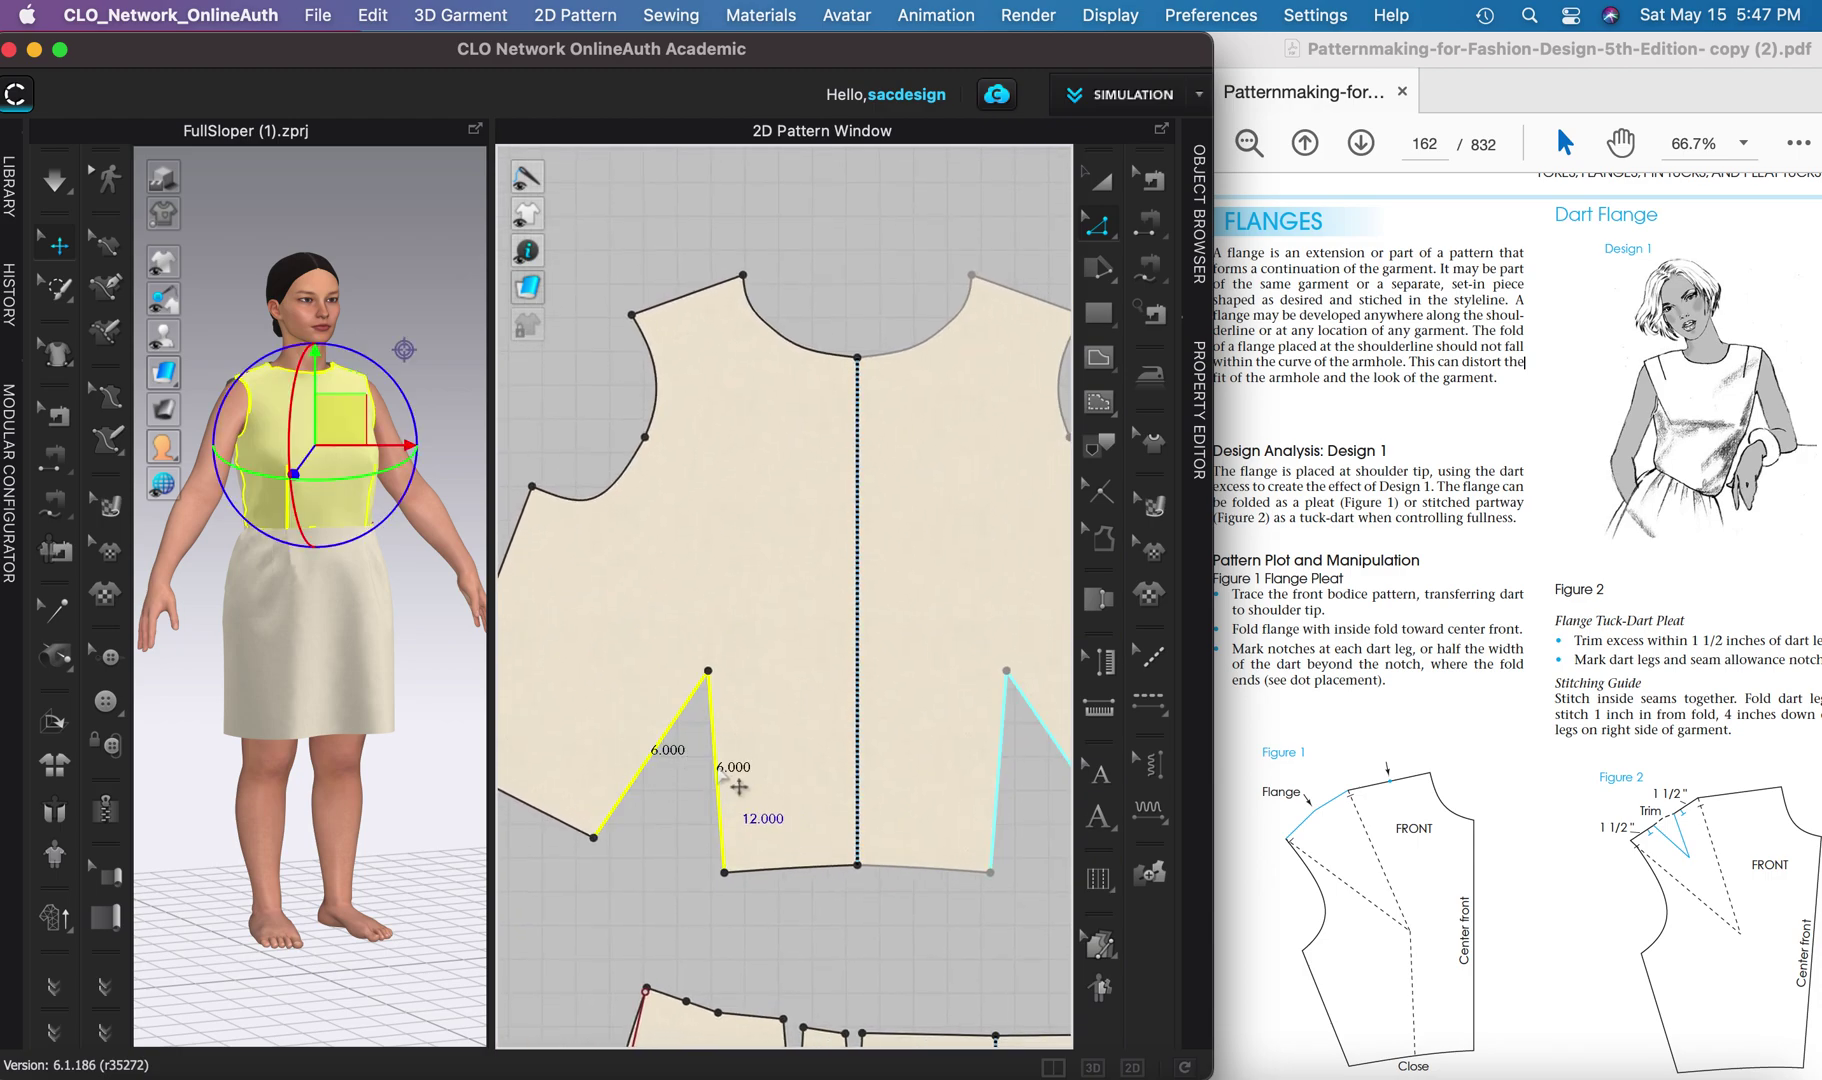
right_click(738, 787)
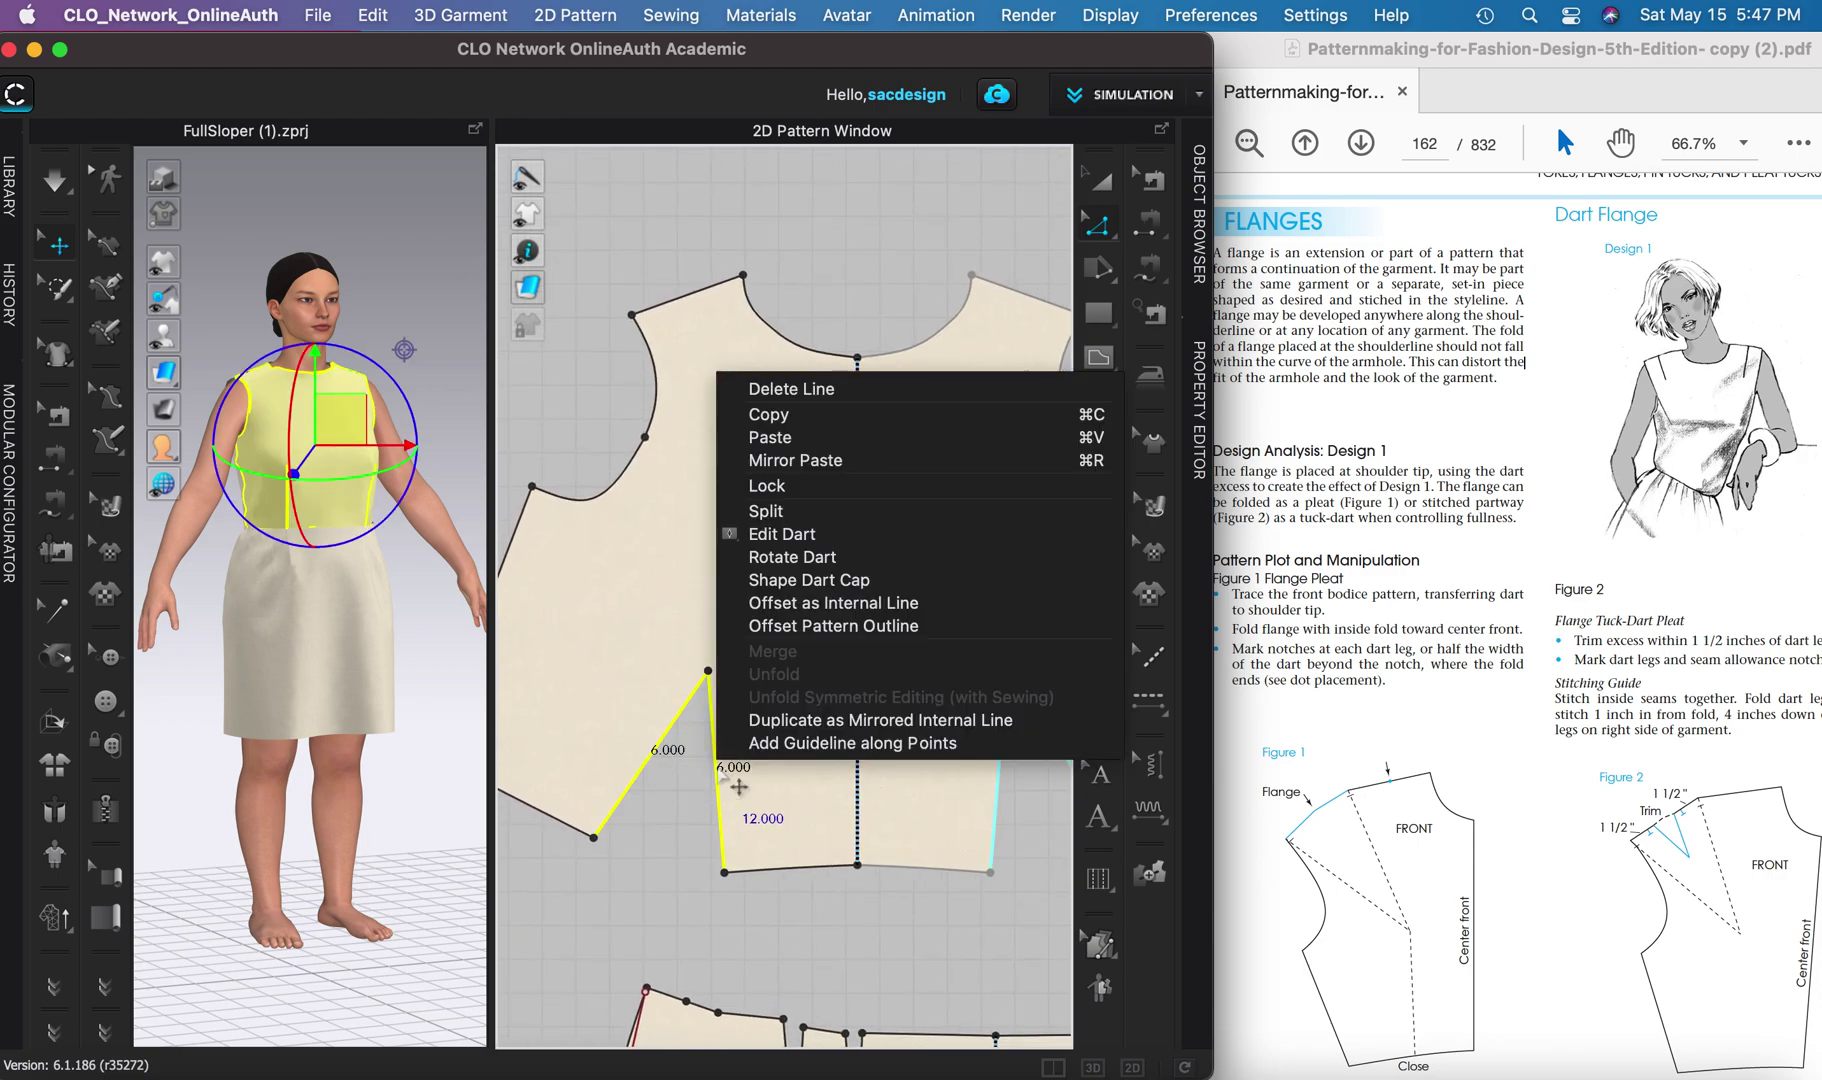
click(781, 559)
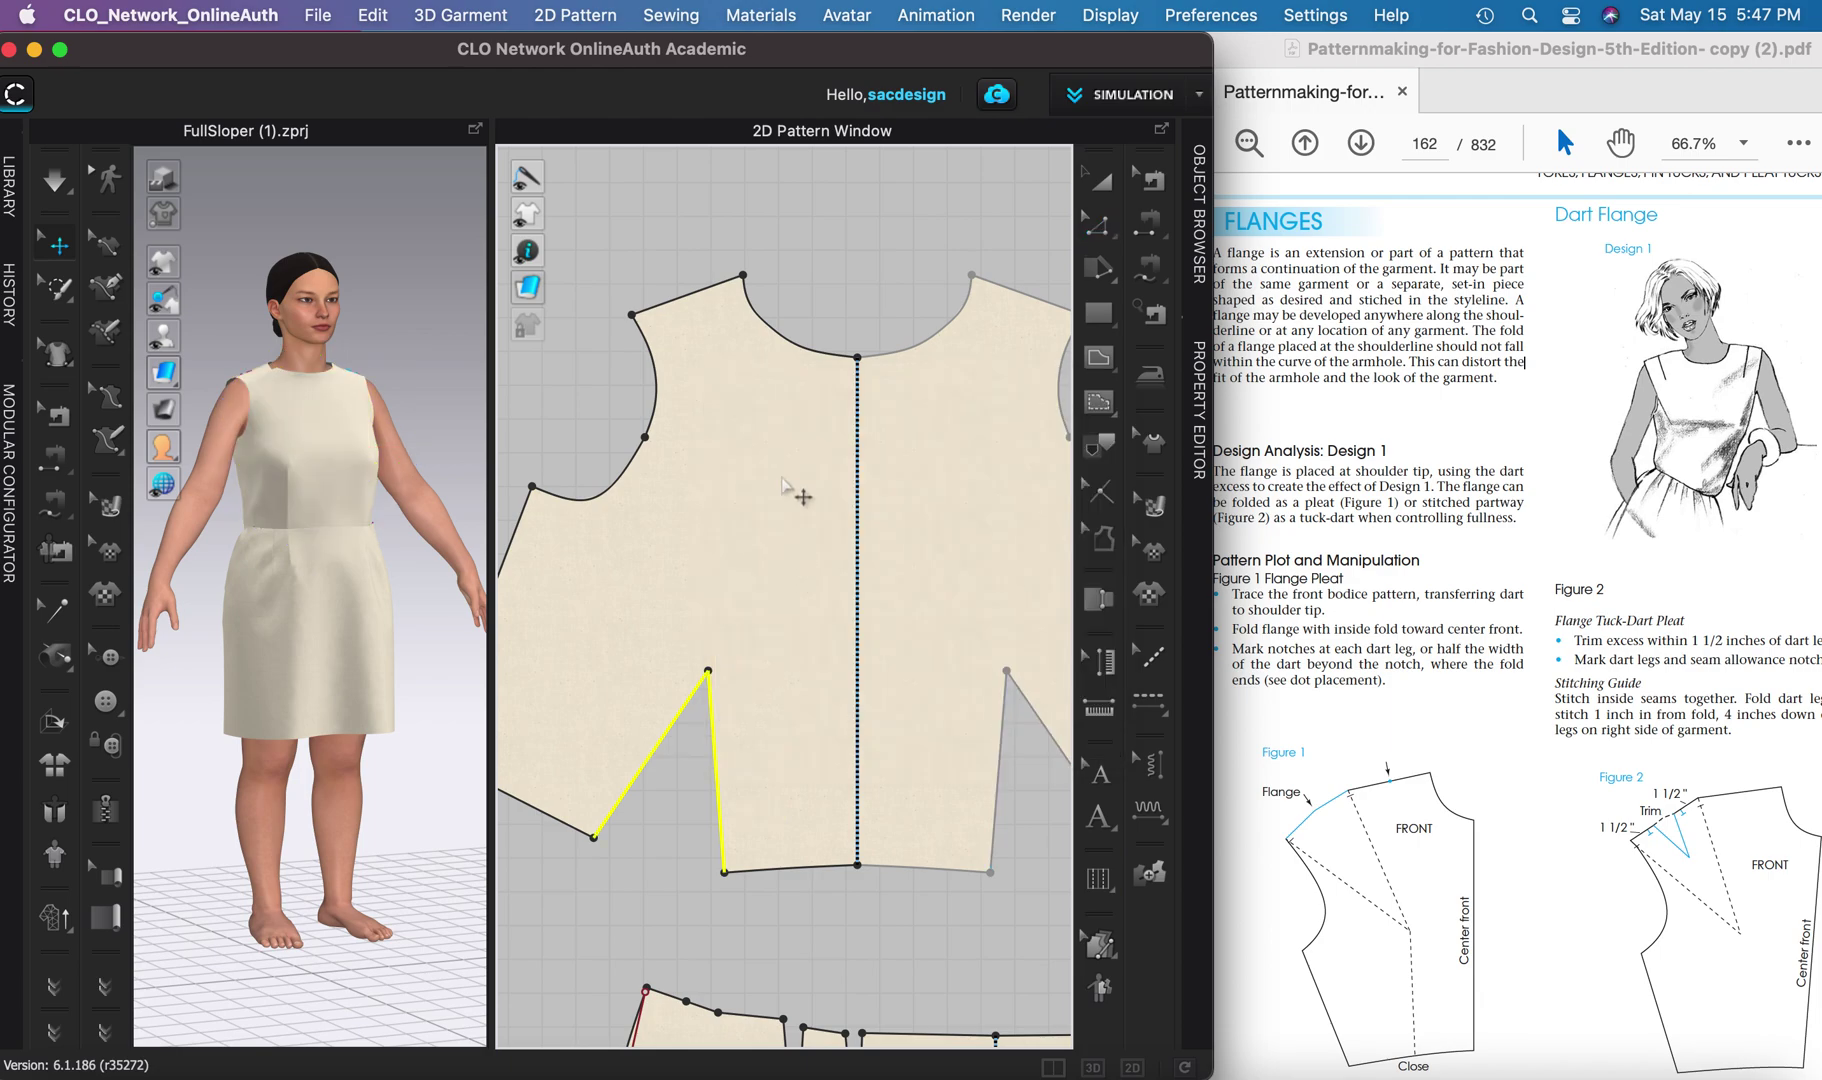
click(659, 305)
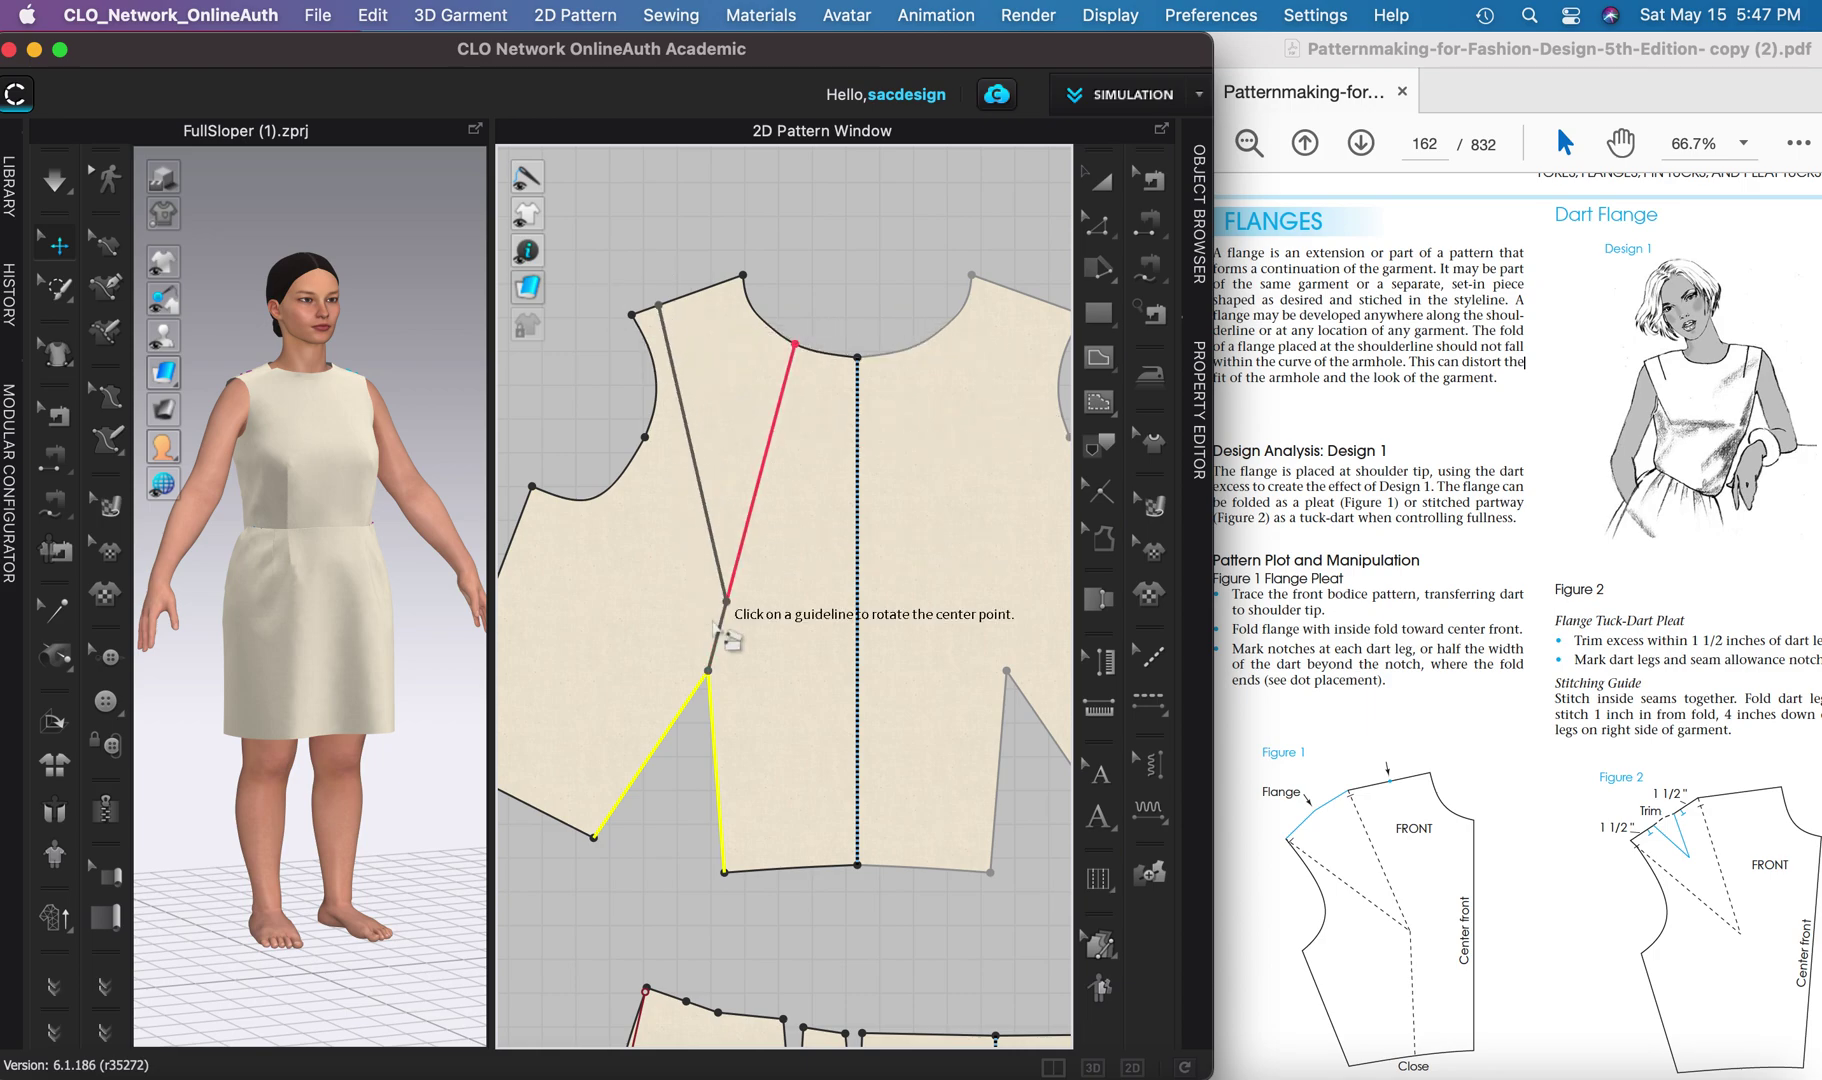
click(708, 672)
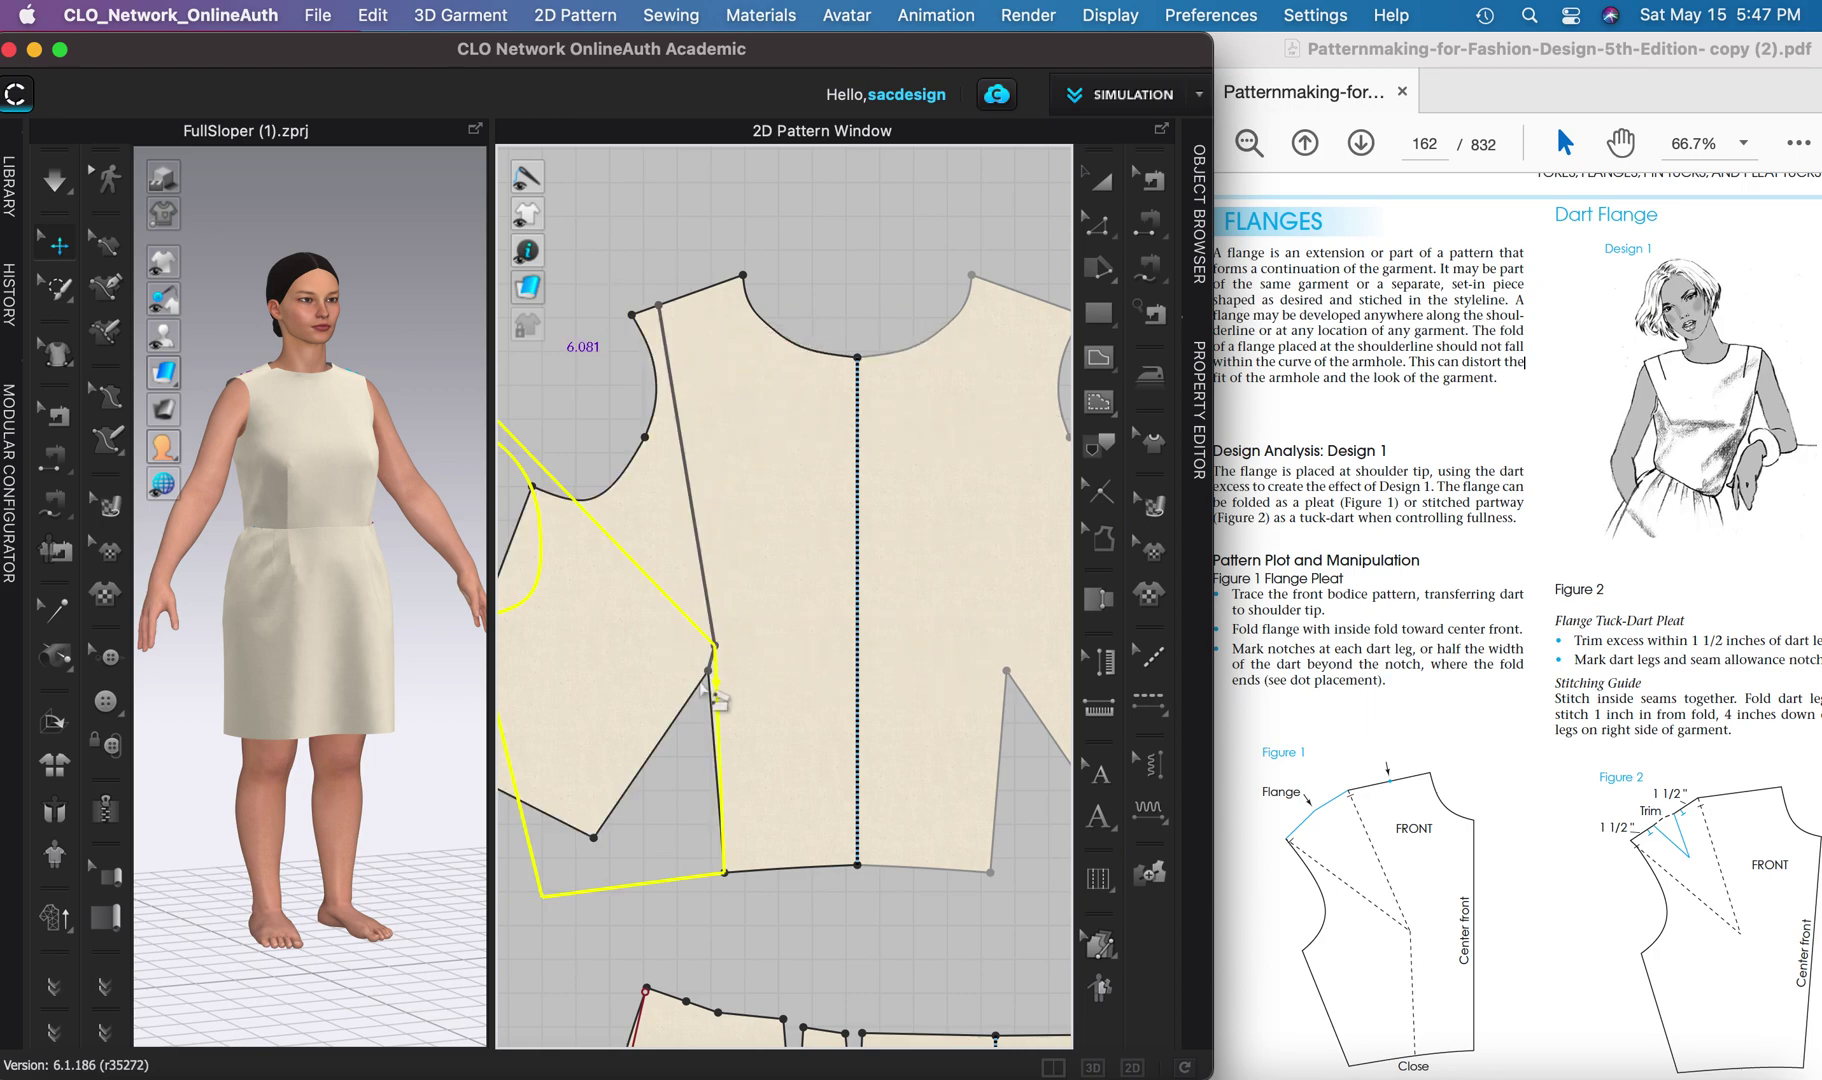
click(707, 720)
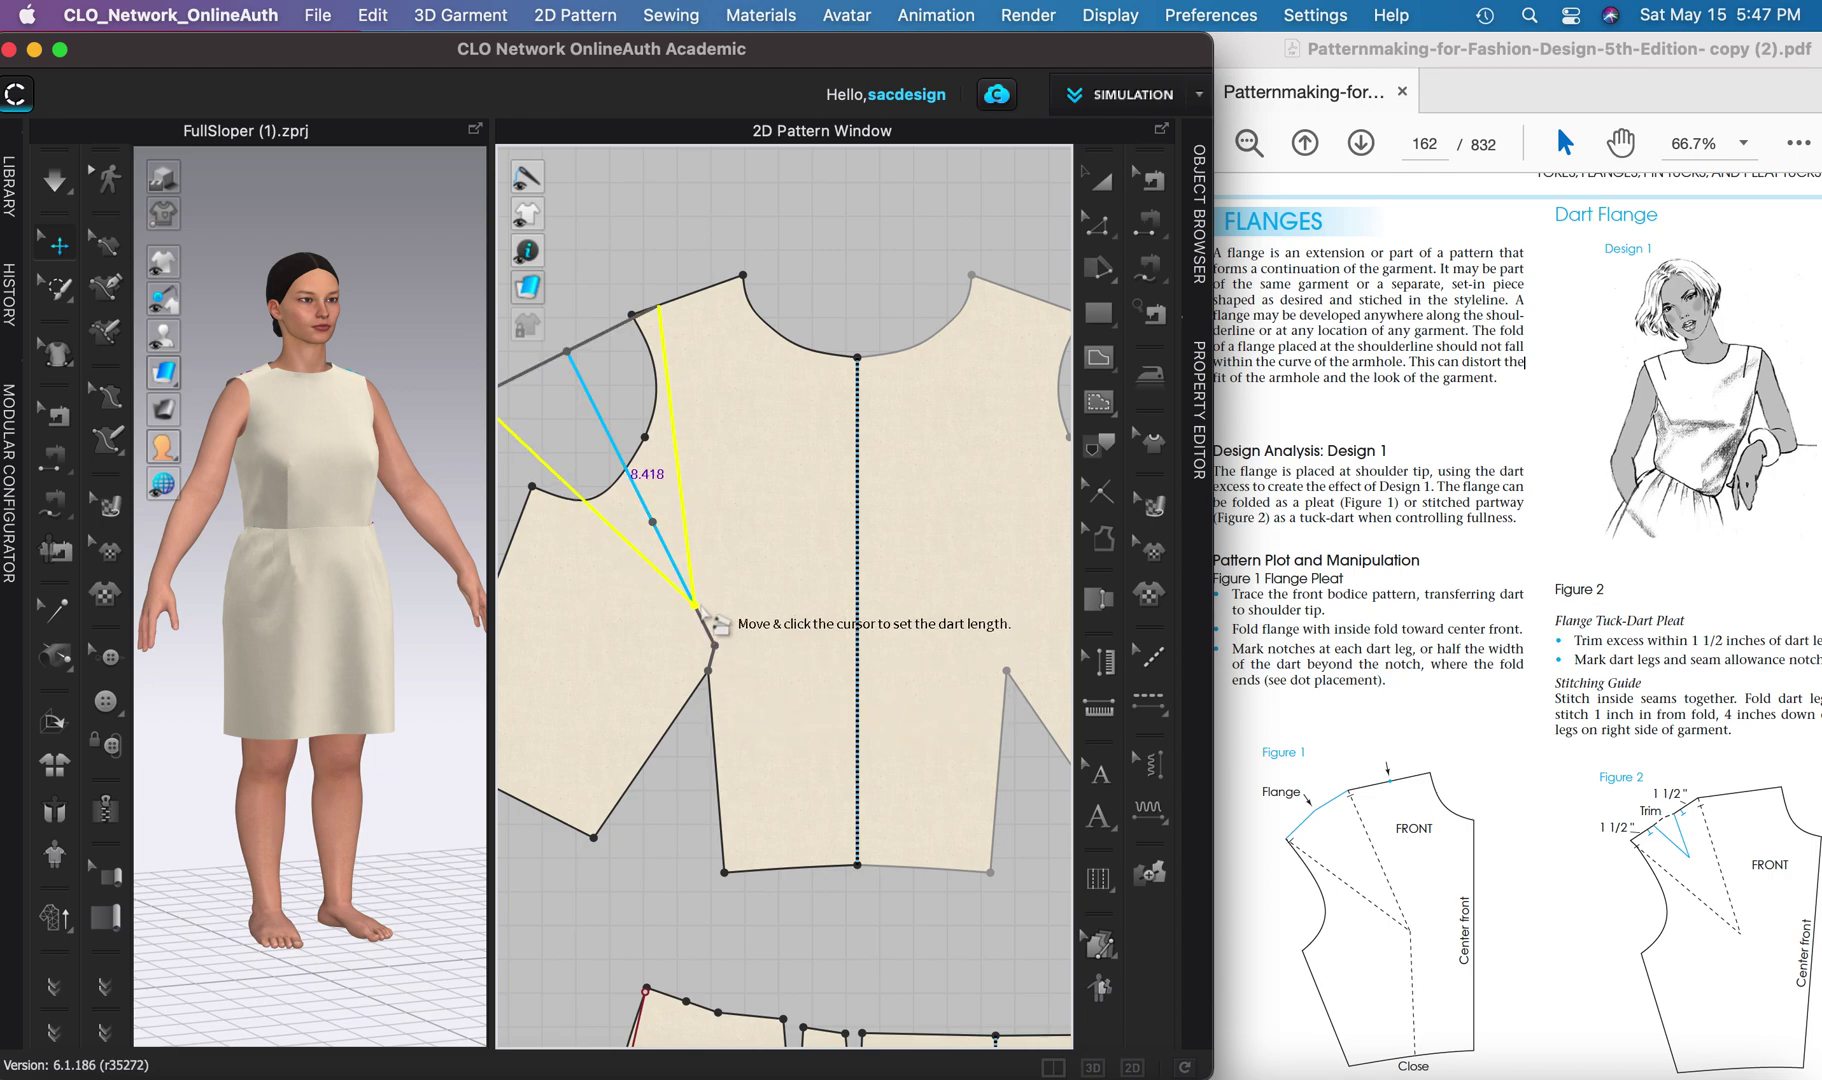
click(713, 632)
key(z)
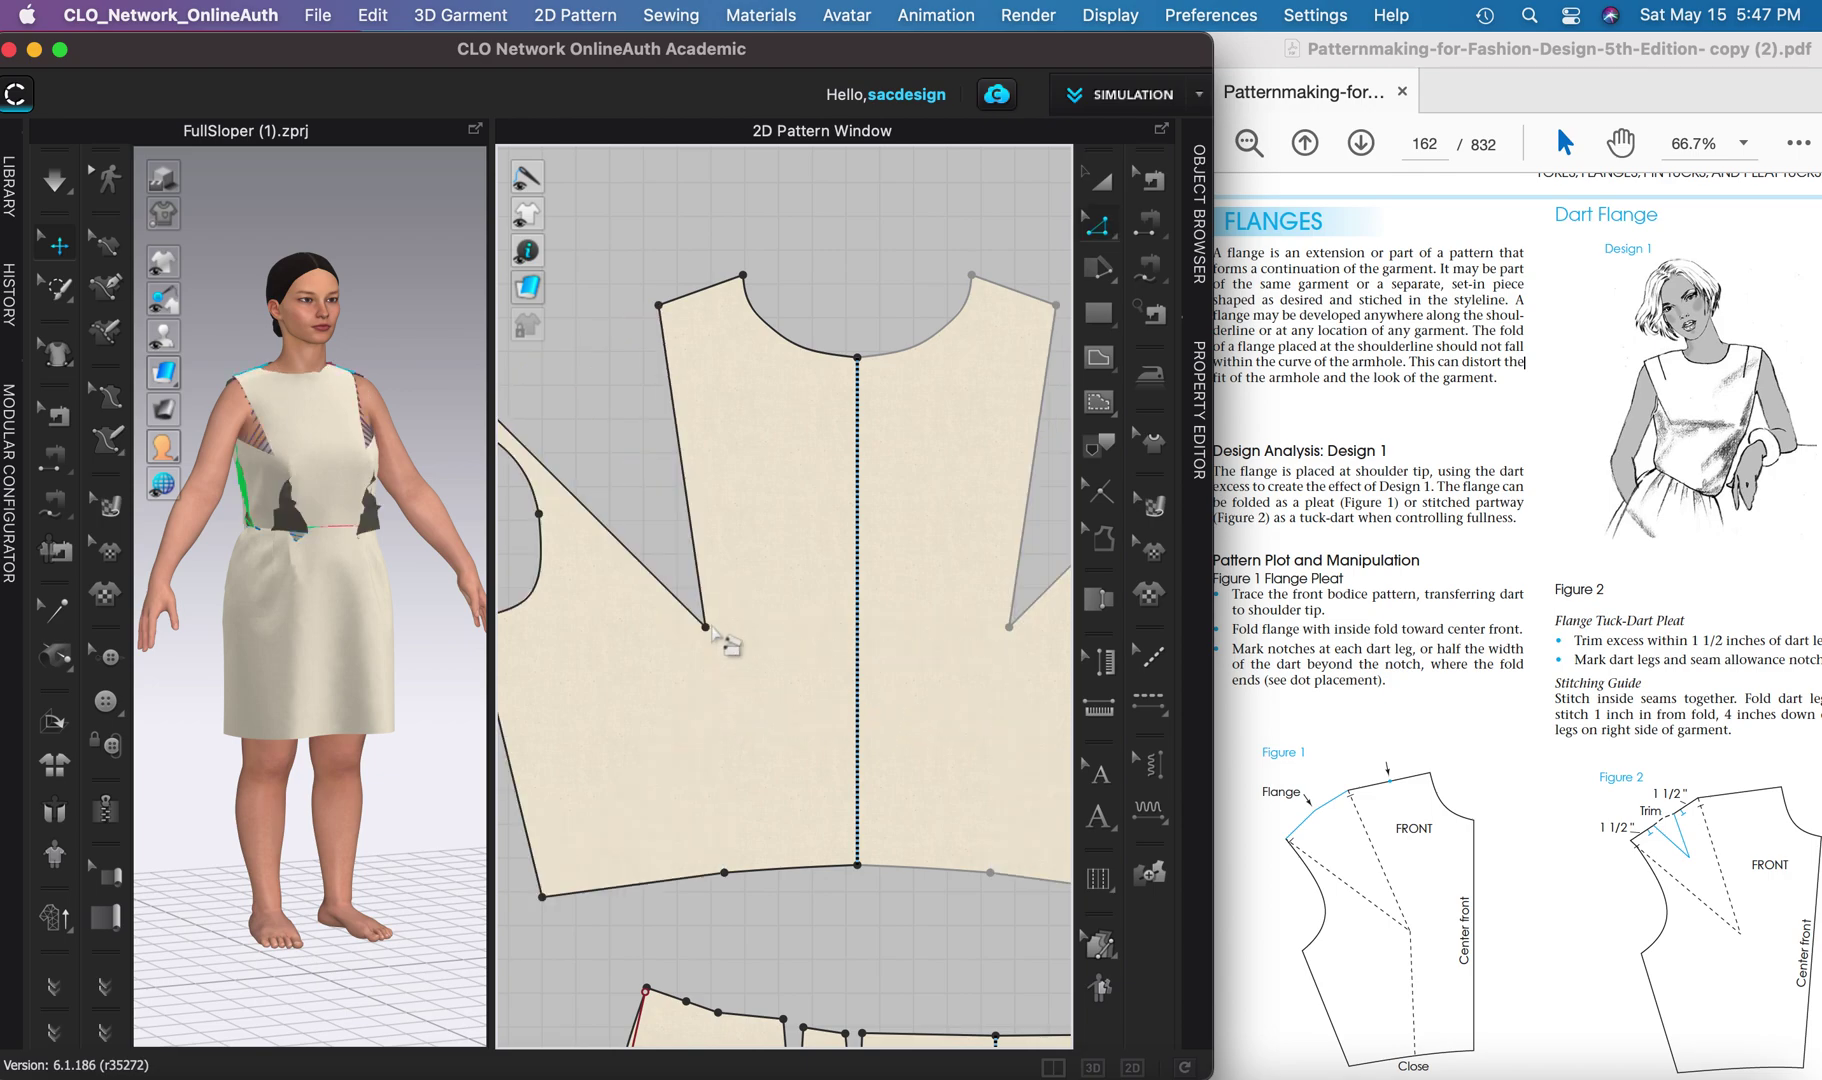
click(756, 576)
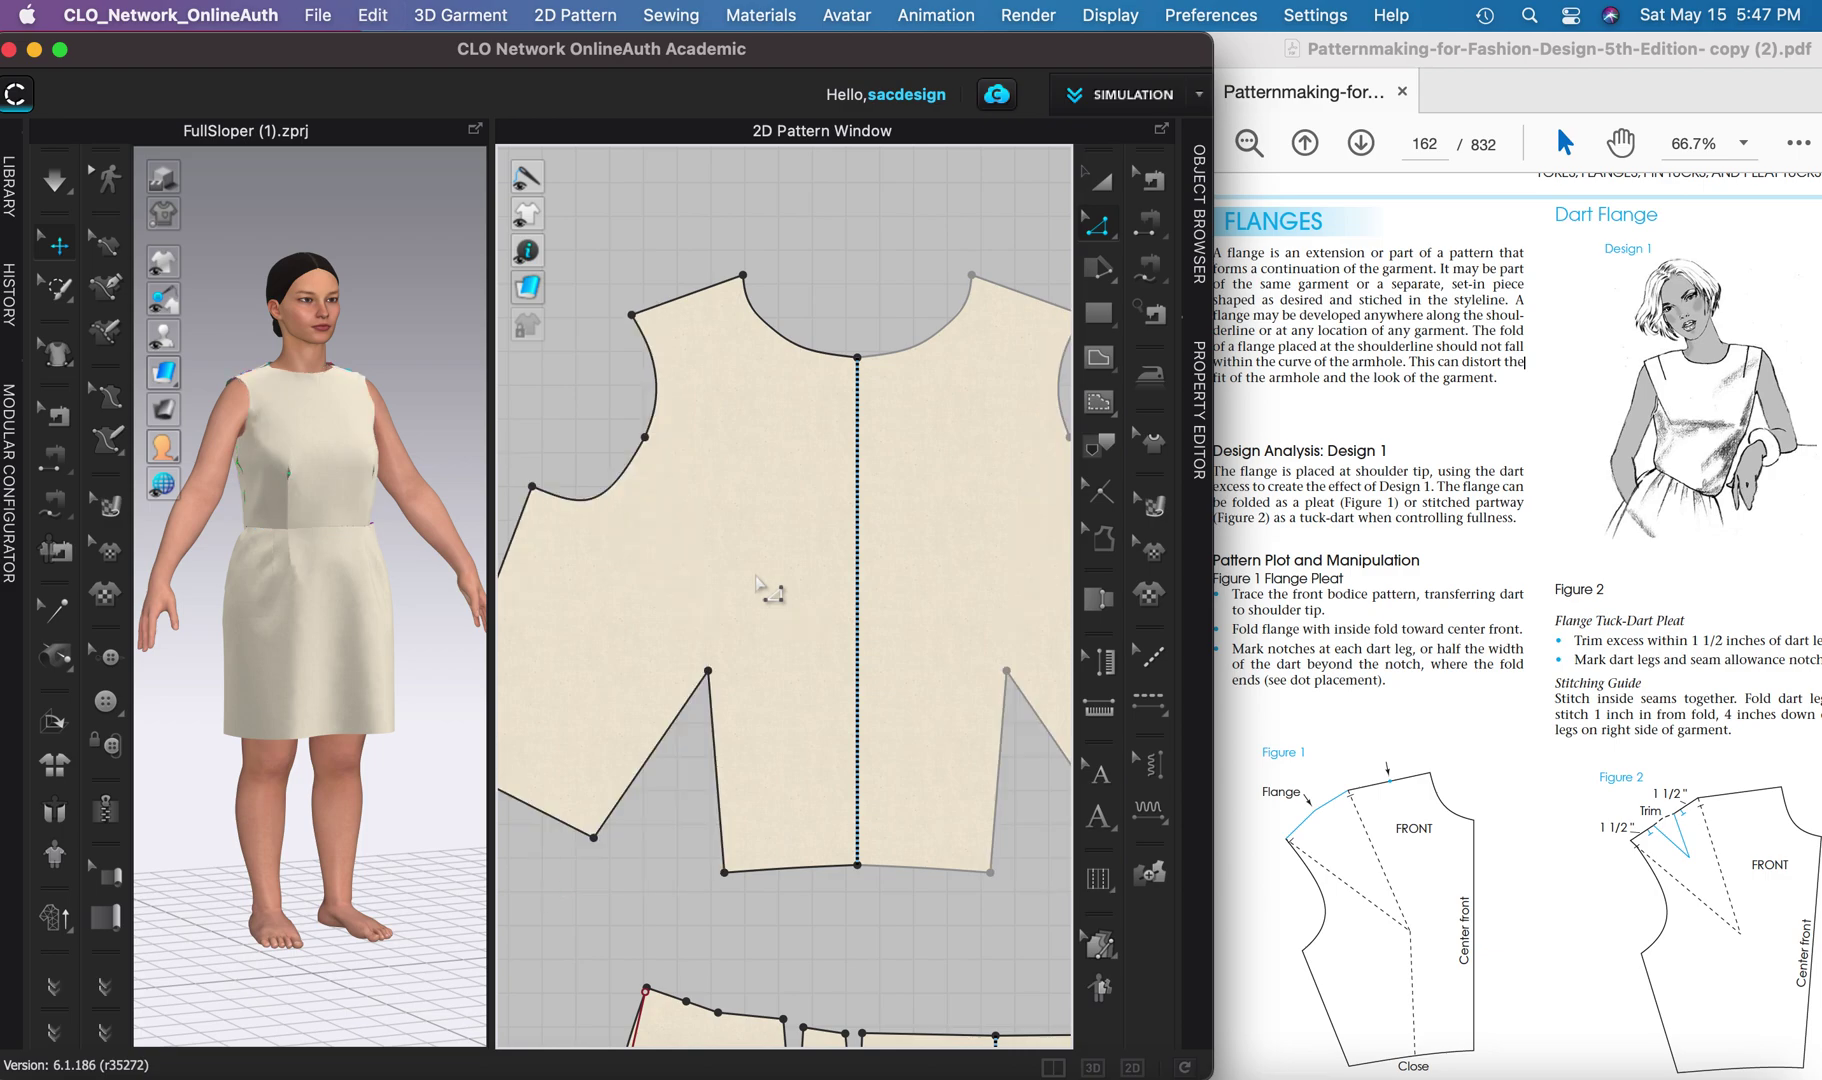
- Slash the front bodice from dart apex to shoulder tip and rotate to close the side dart
click(1102, 272)
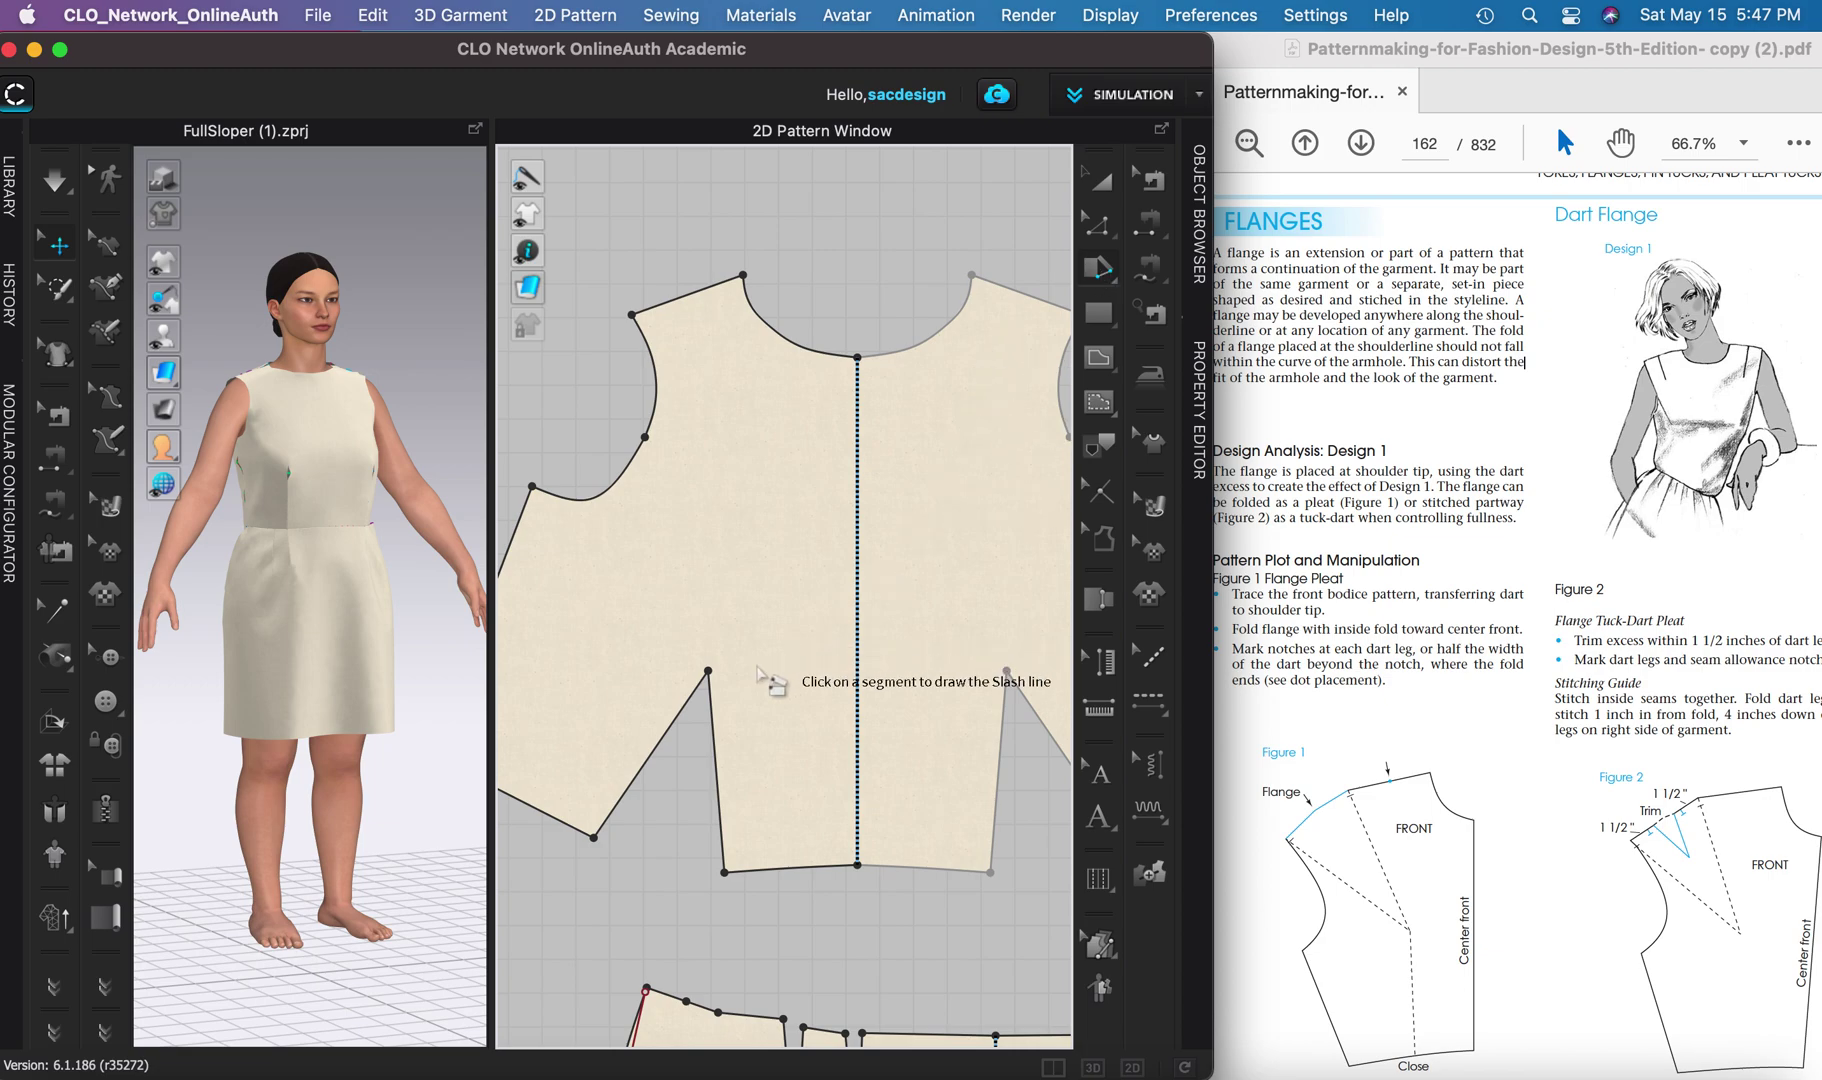
click(708, 672)
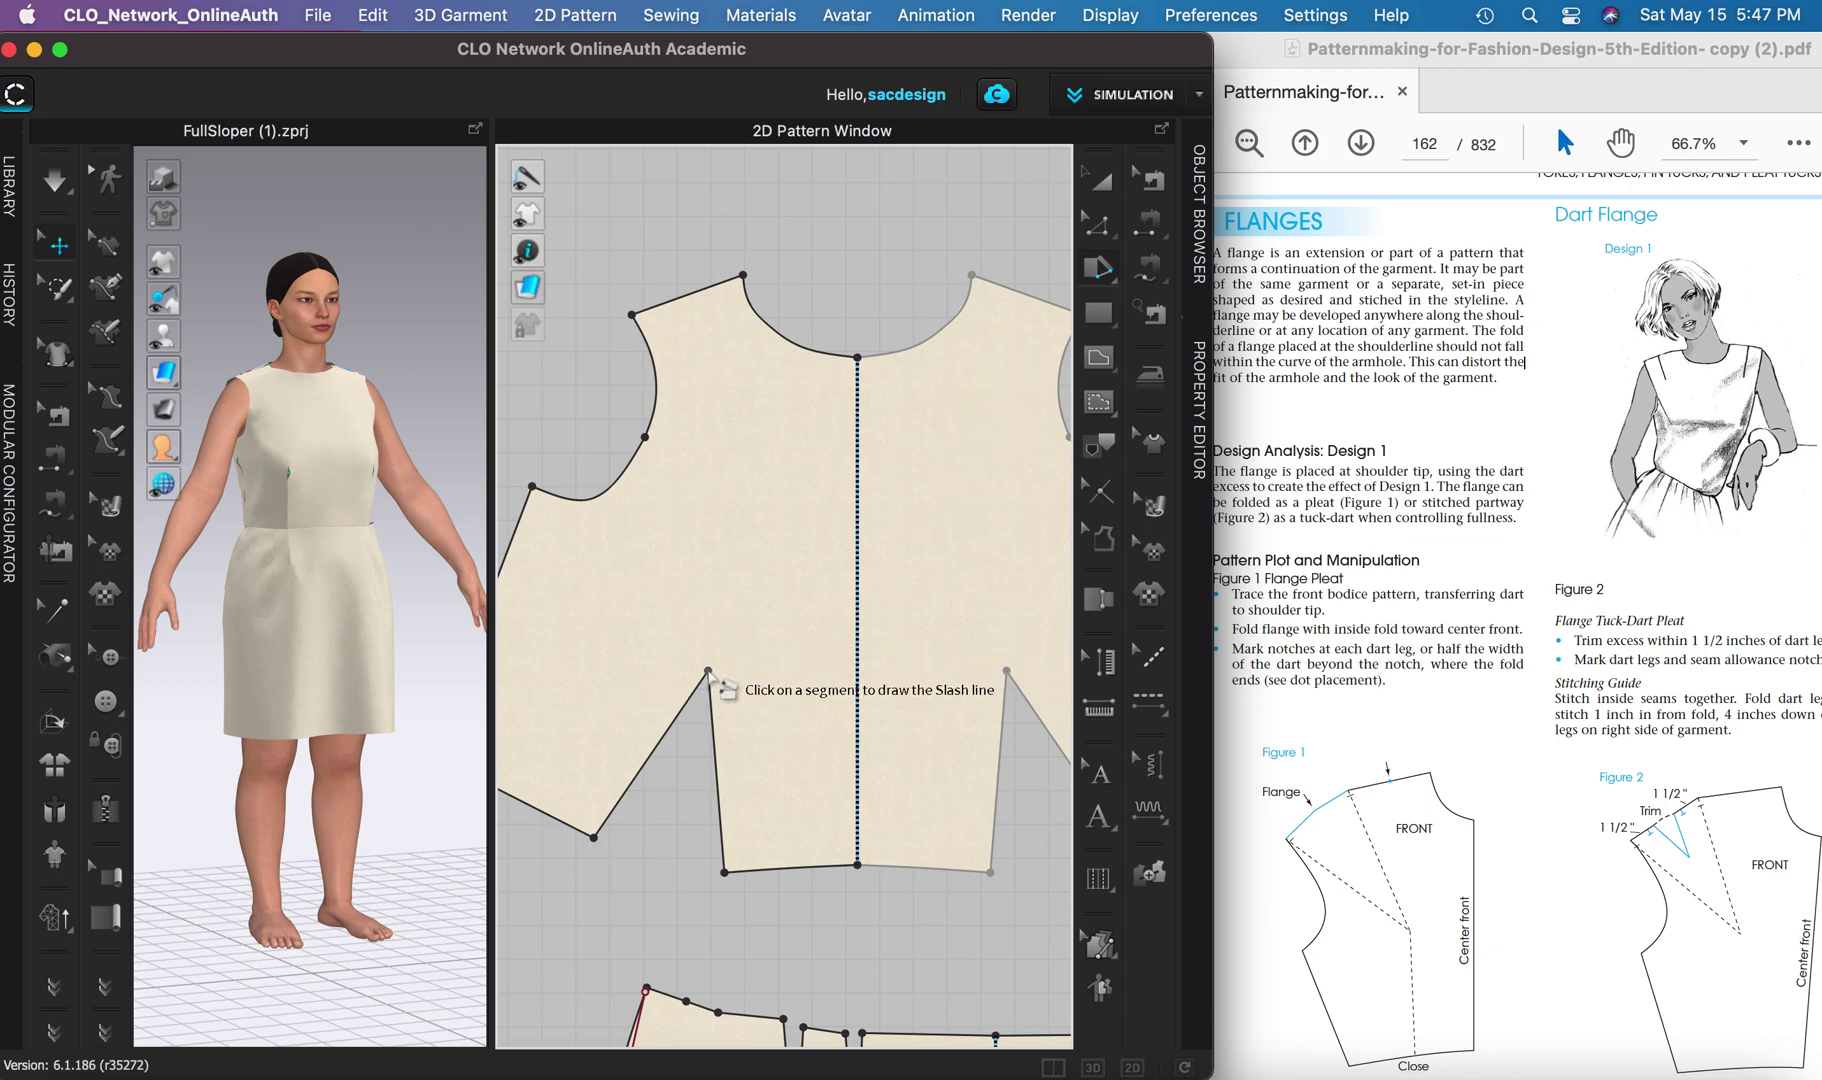
click(632, 316)
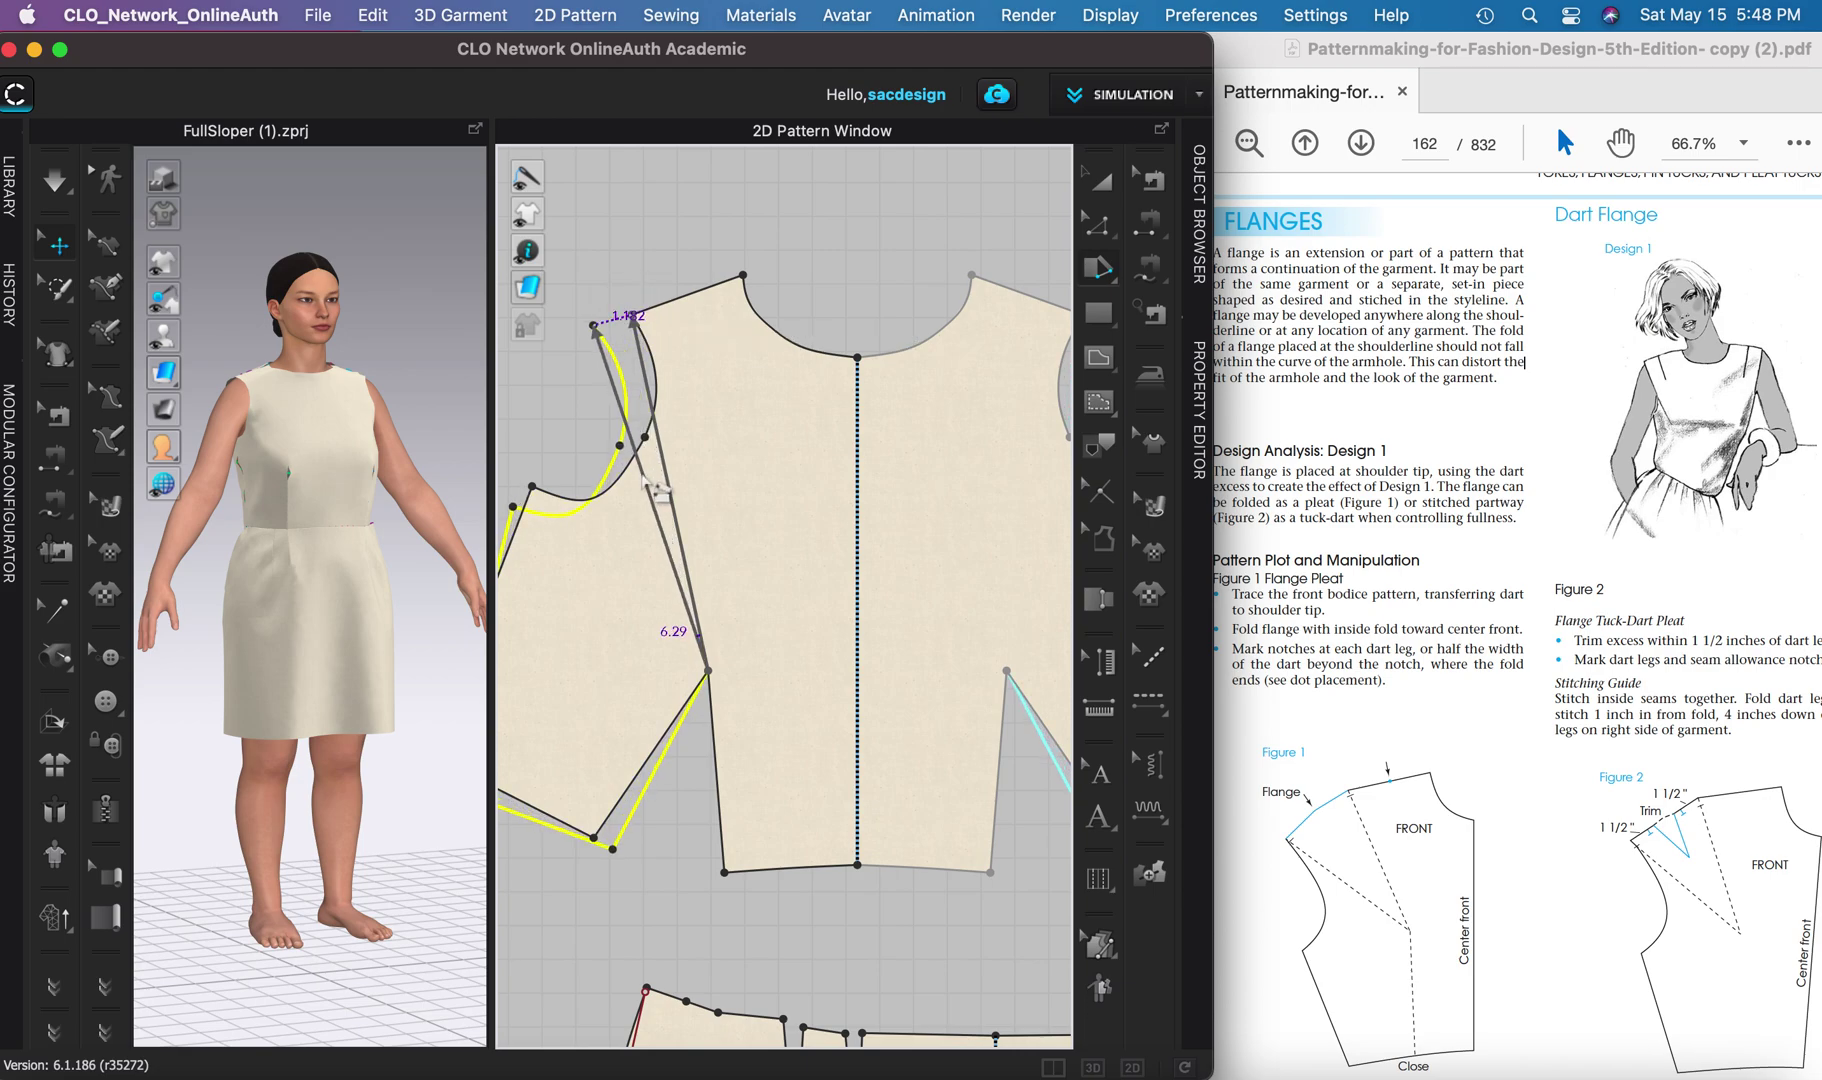
click(596, 586)
right_drag(630, 598, 751, 556)
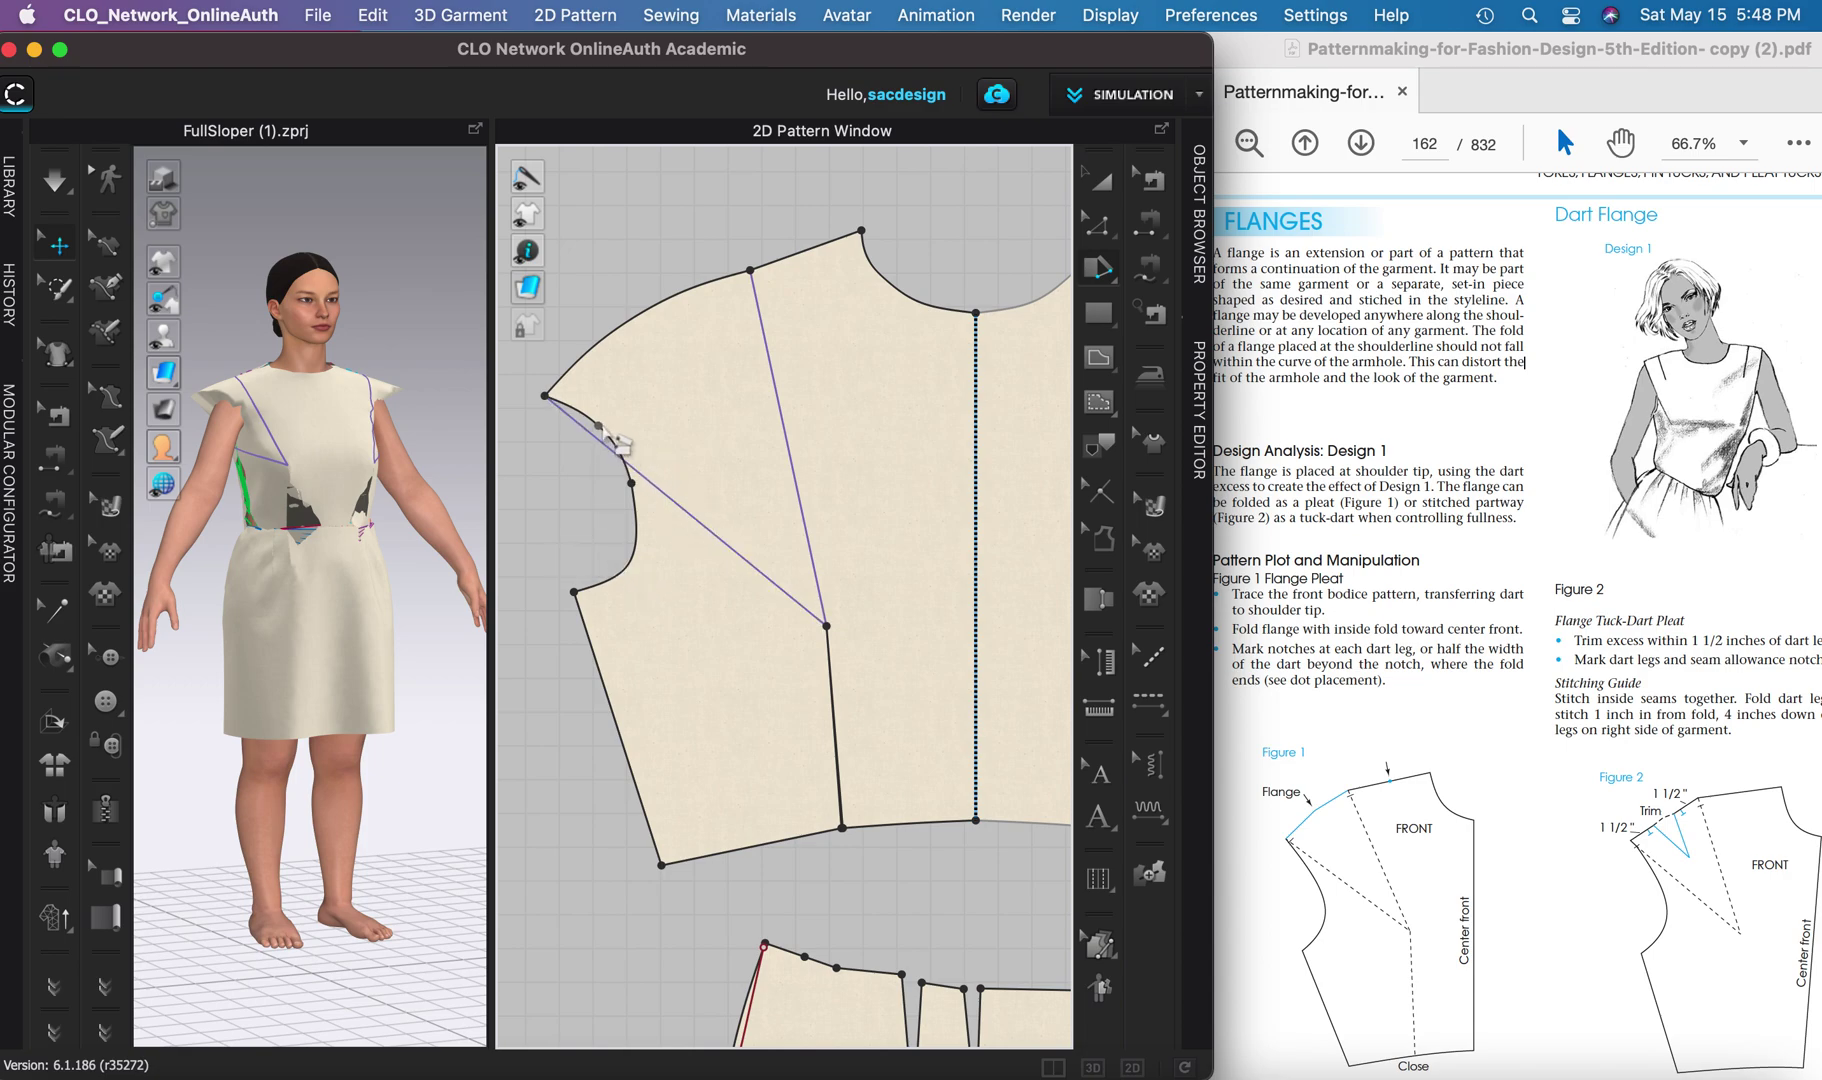
key(c)
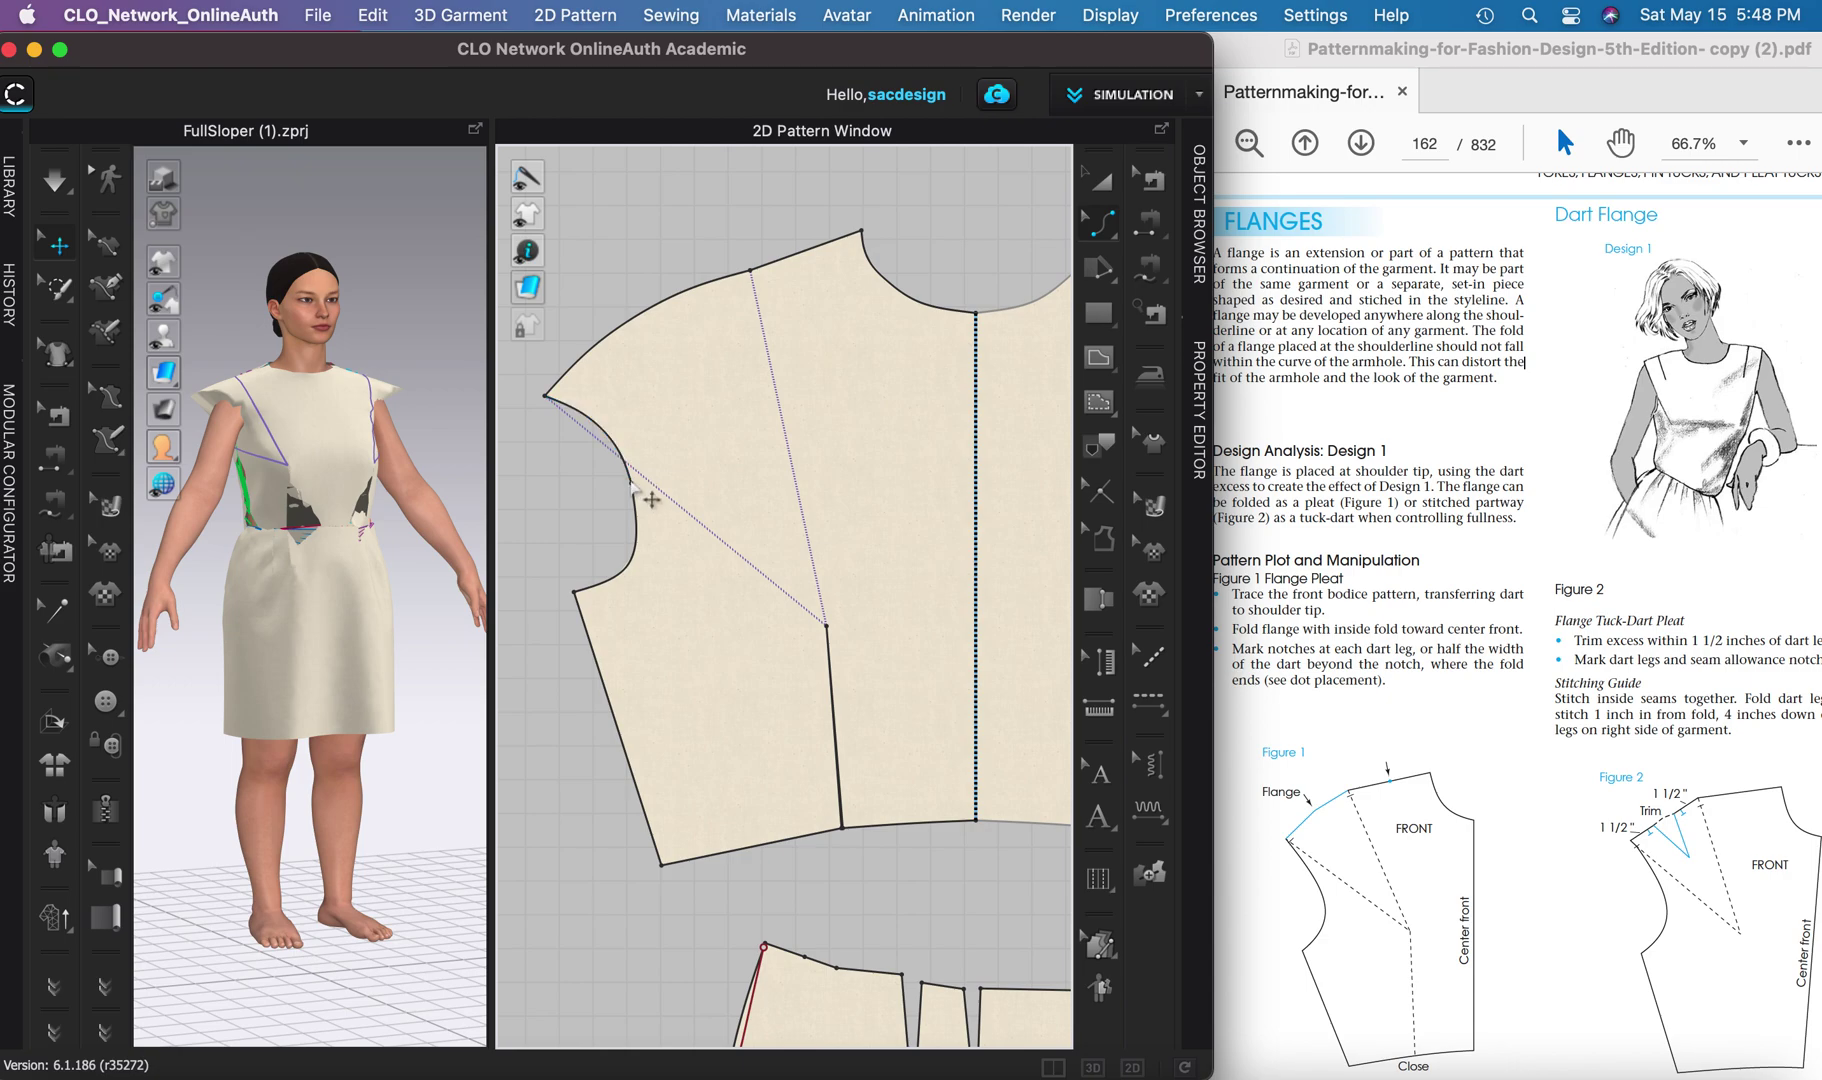
- Replace the front bodice armhole with a smooth curve from shoulder tip to lower armhole point
drag(622, 455, 652, 505)
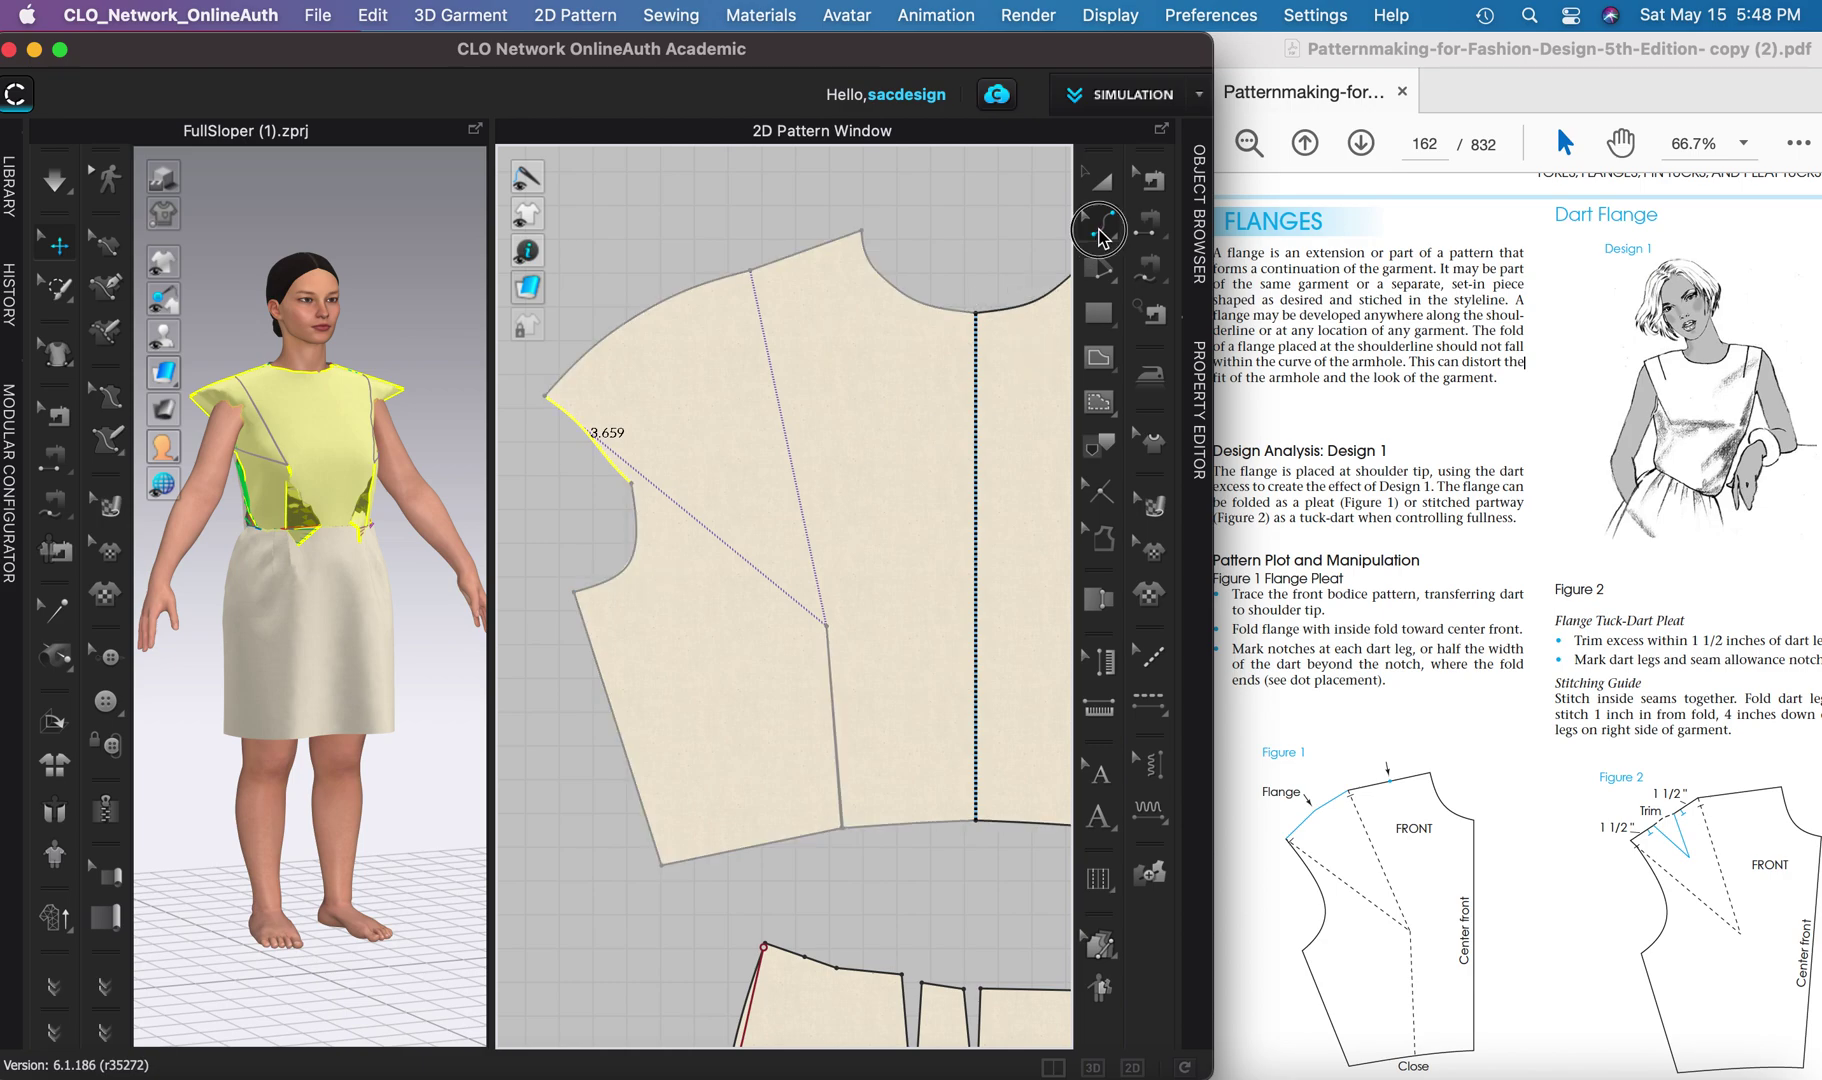
click(1099, 233)
click(1190, 313)
click(547, 398)
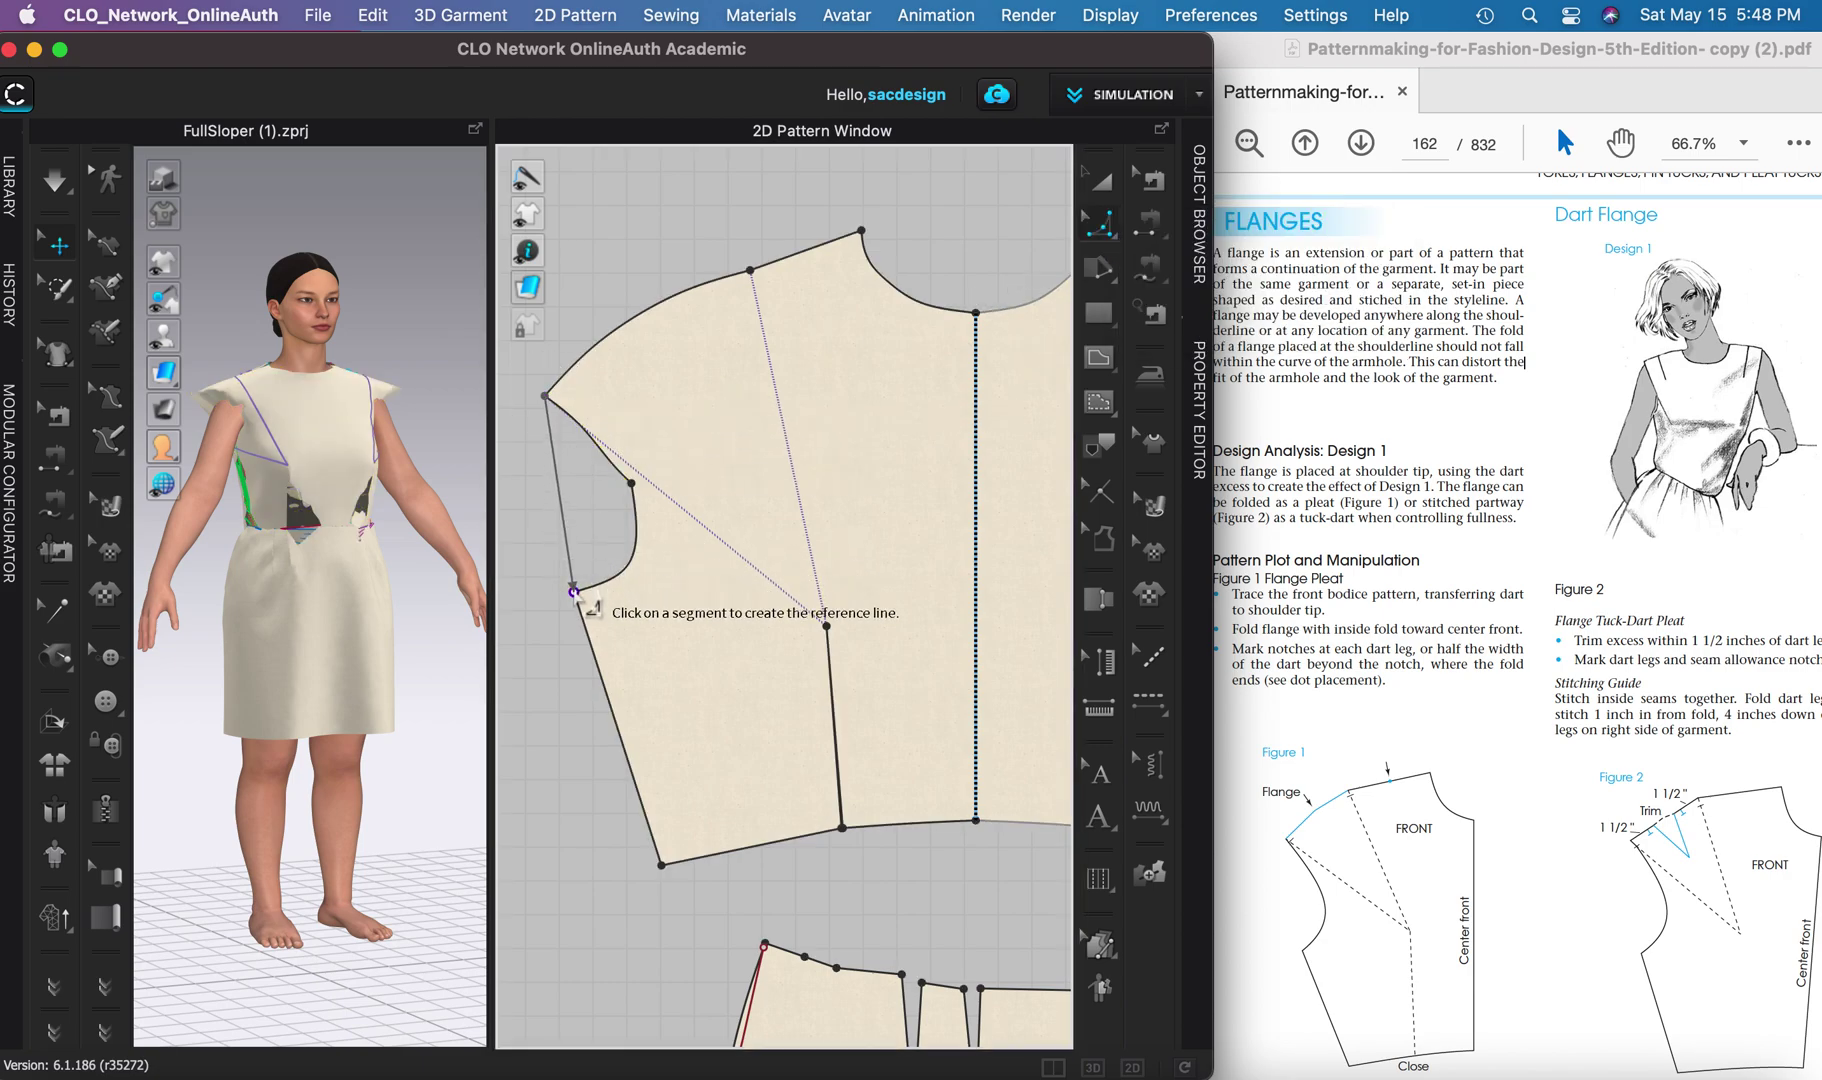
click(580, 588)
click(634, 522)
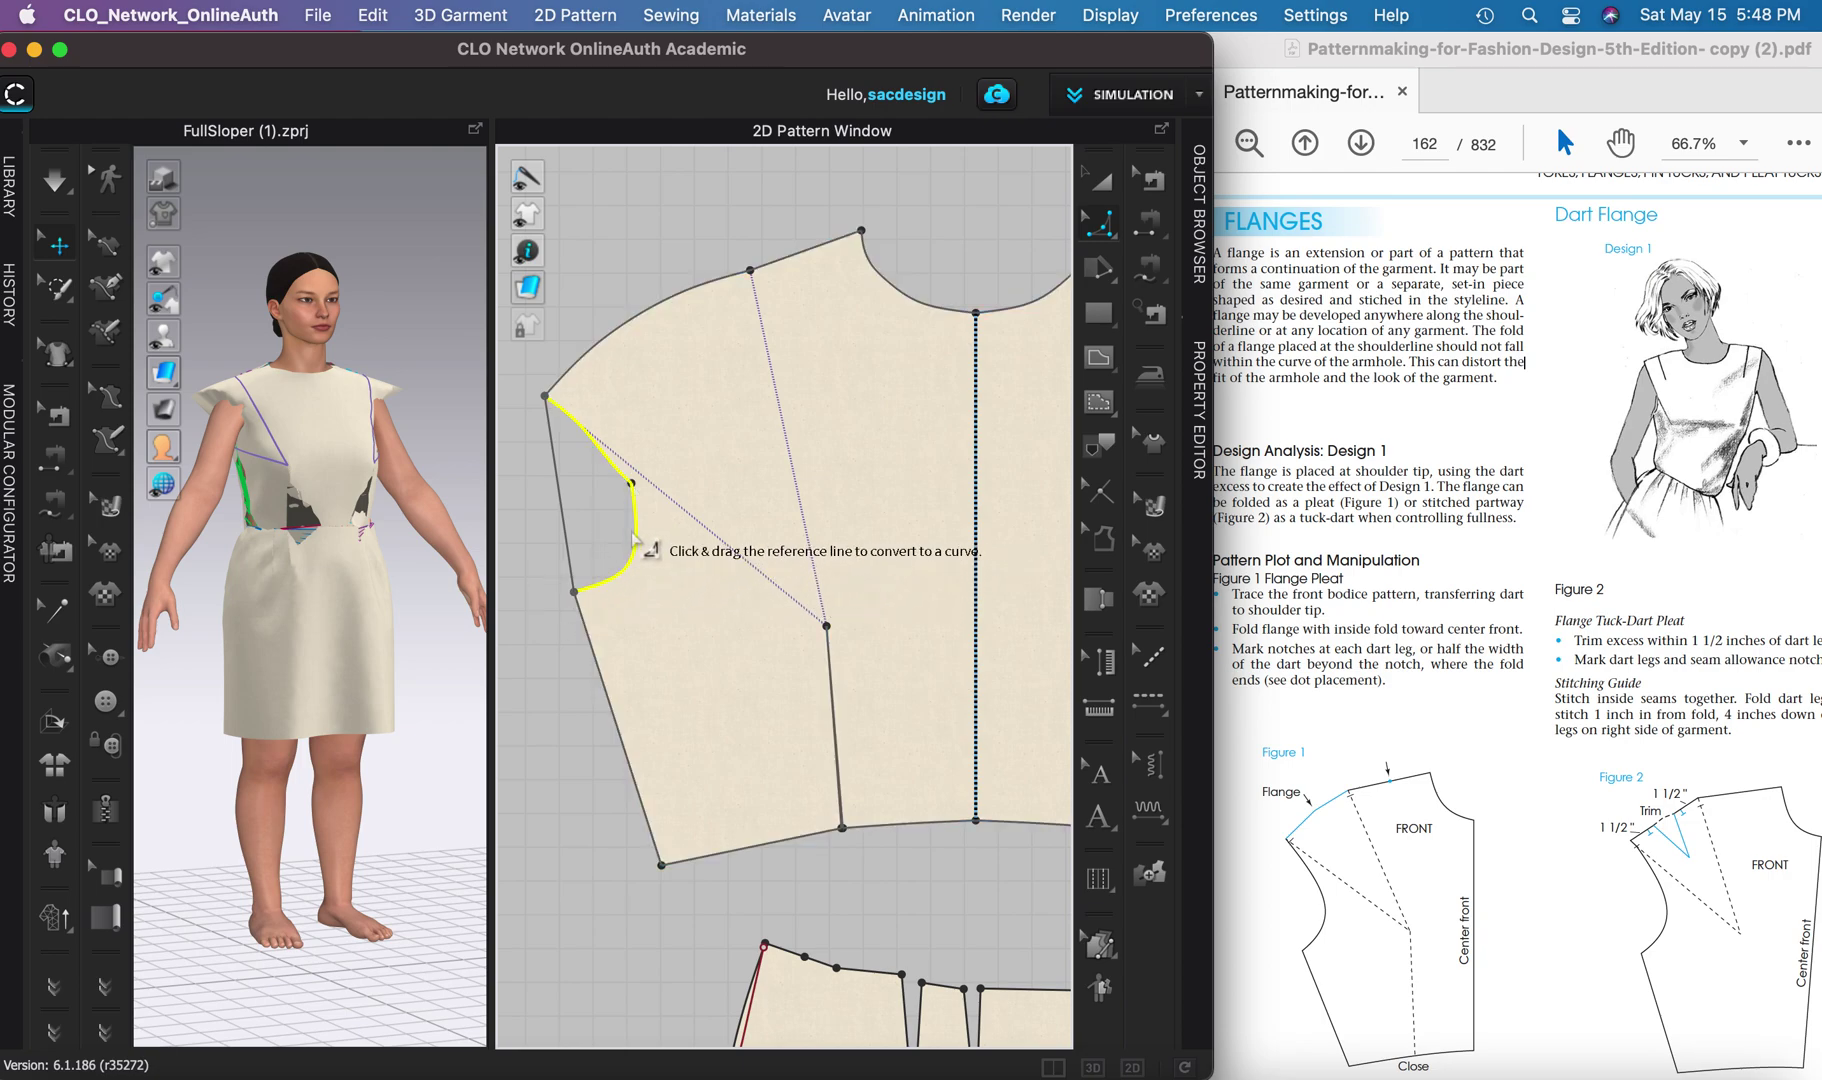
drag(561, 510, 632, 540)
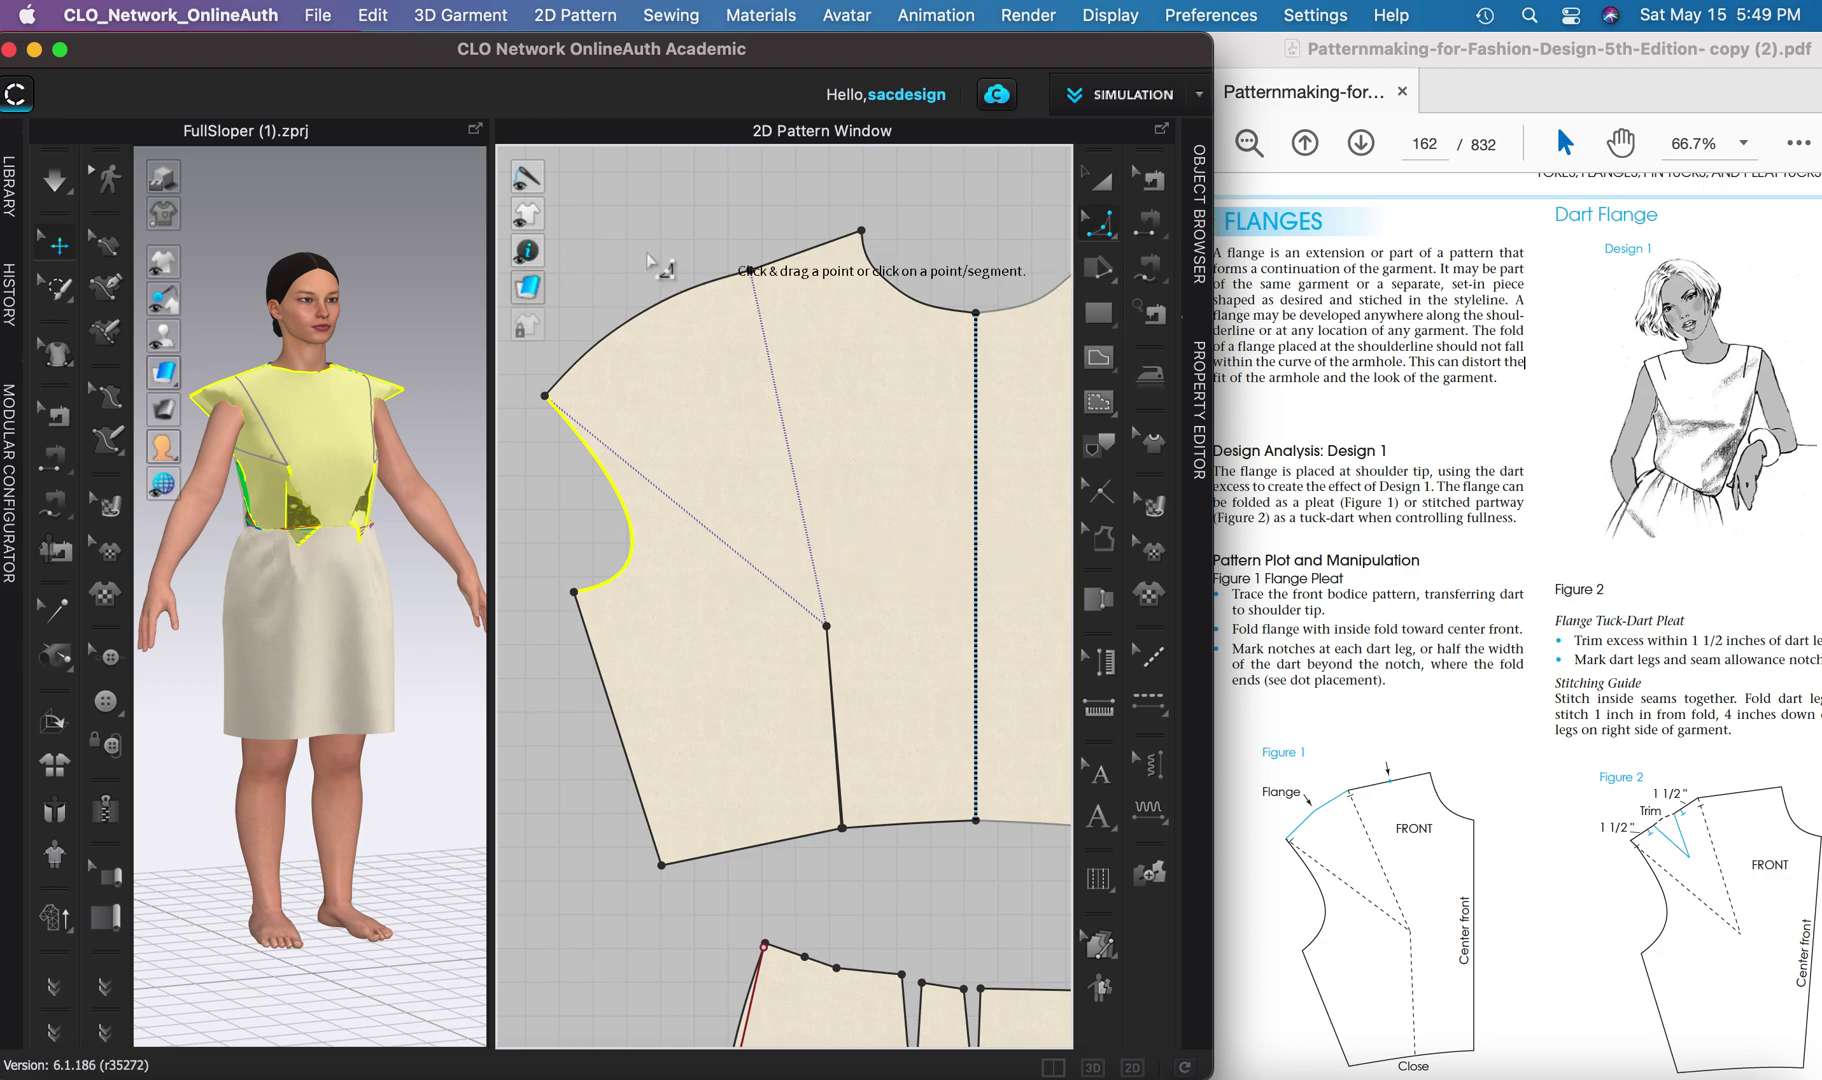
- Unlock all baselines in the 2D pattern window
click(1100, 180)
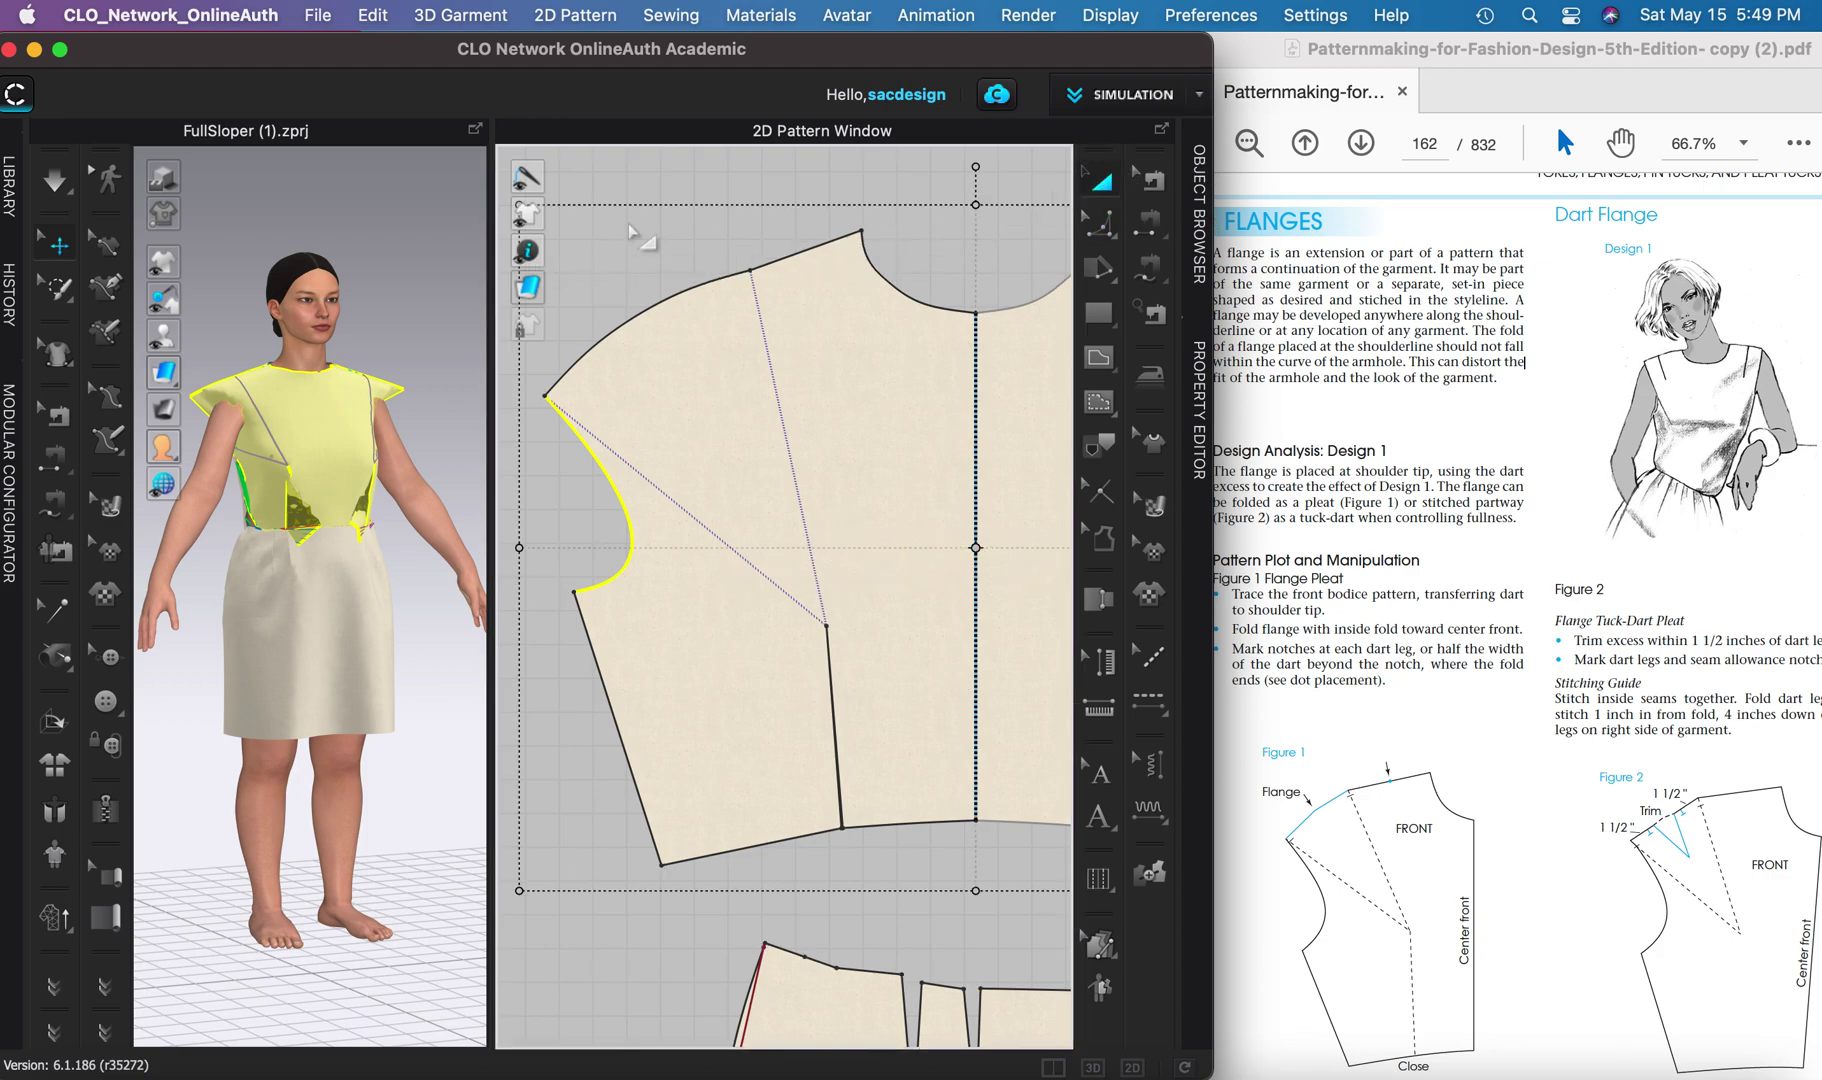
right_click(630, 224)
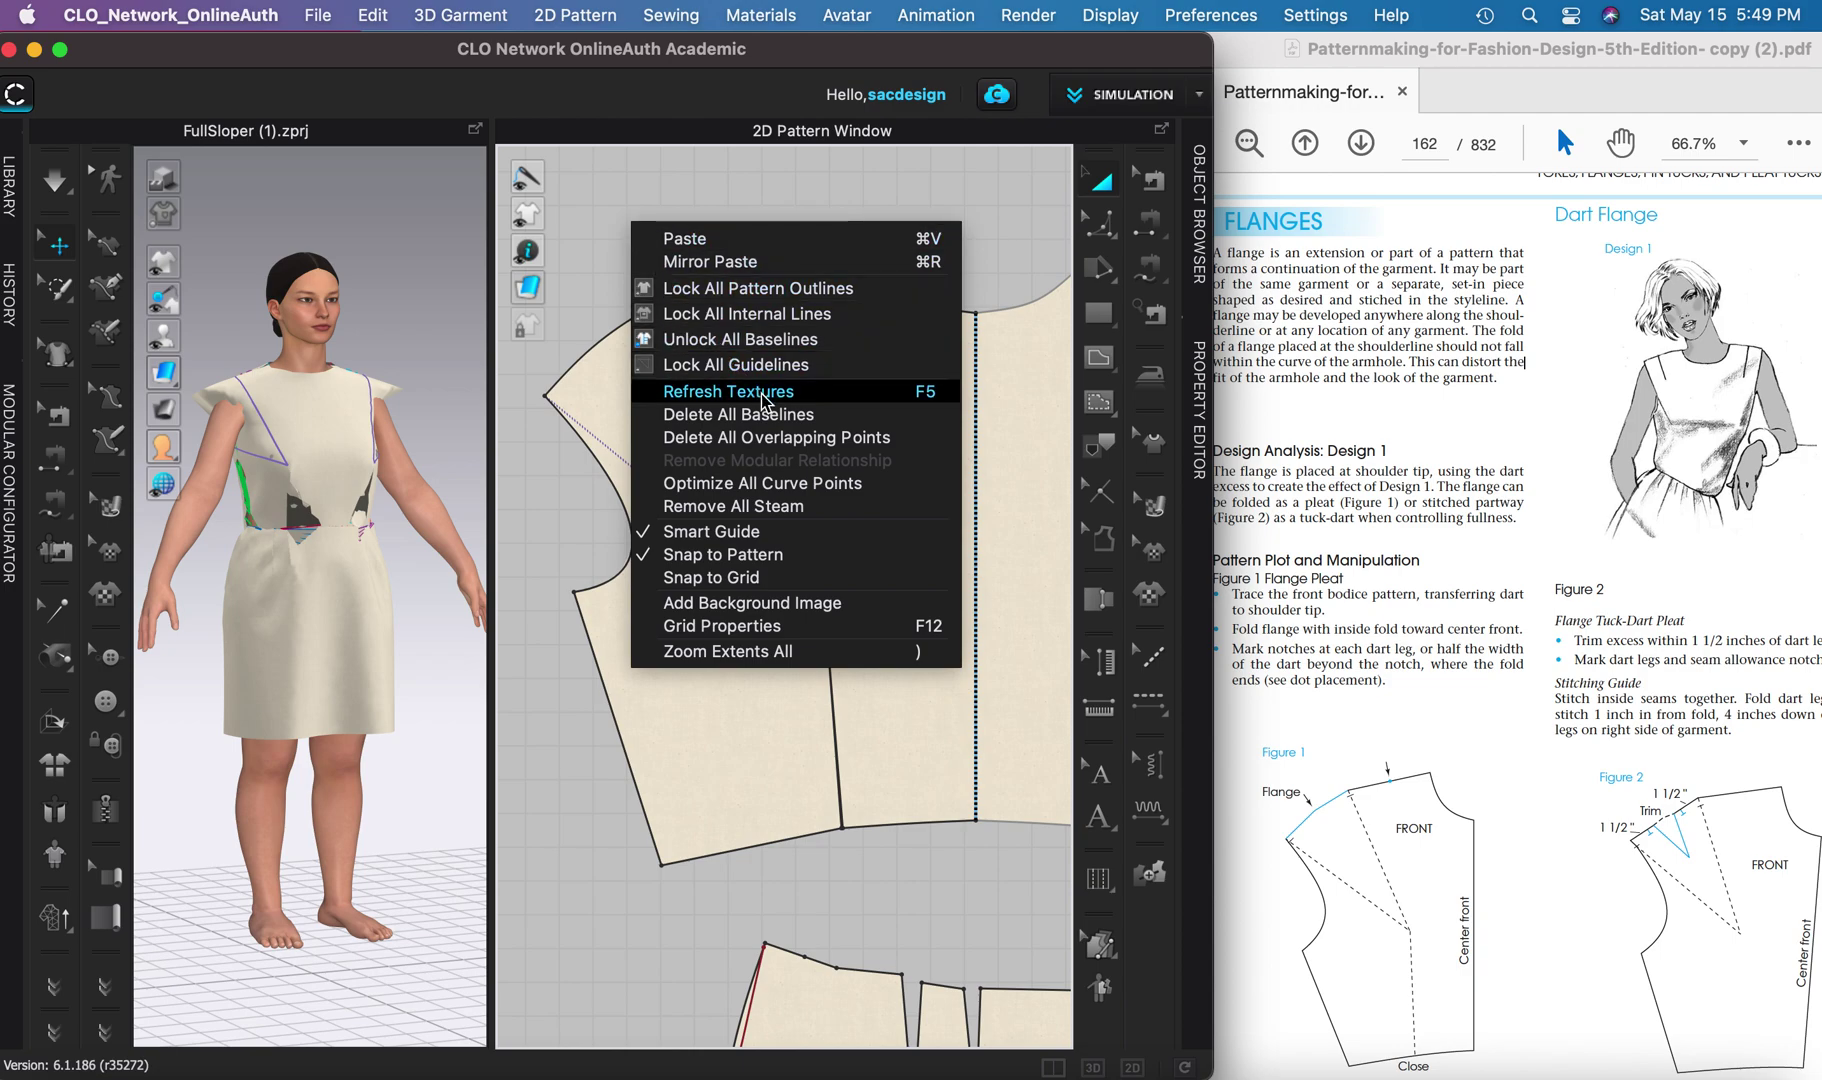
click(778, 342)
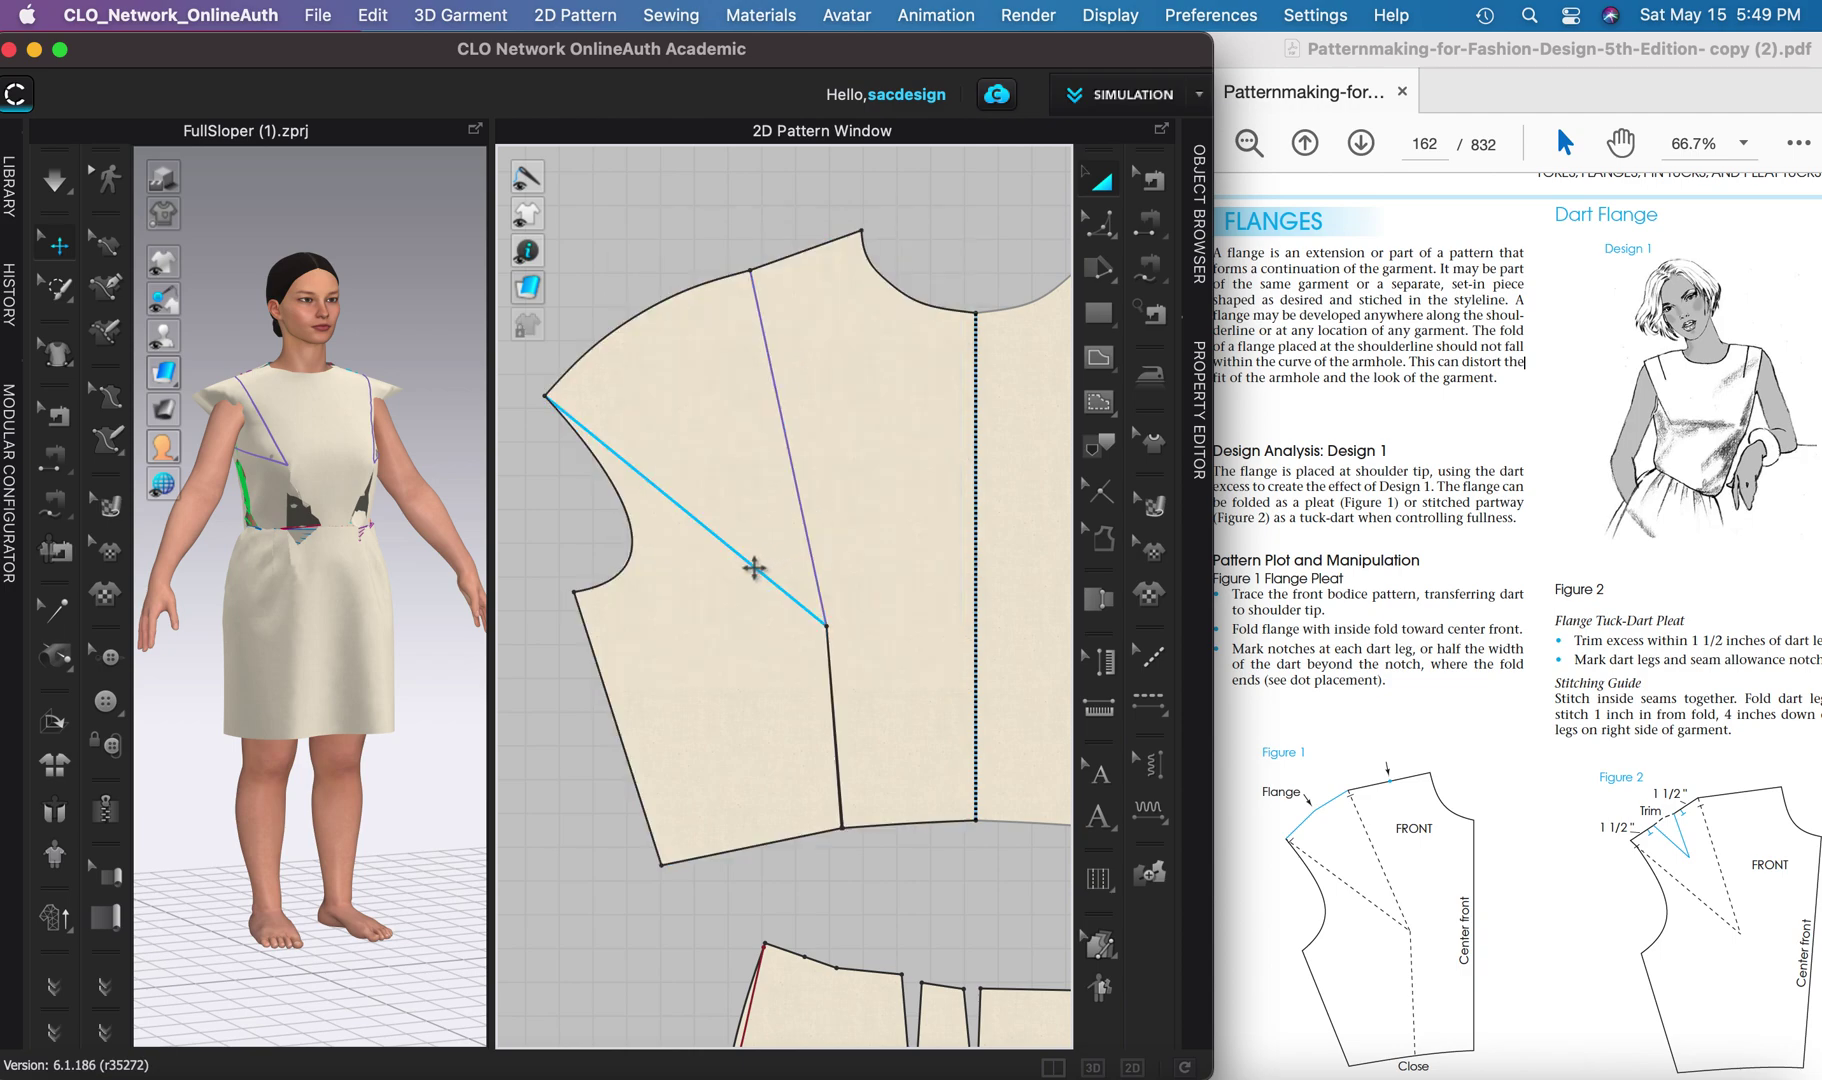
- Convert both shoulder-dart lines to internal lines and reselect the front bodice
click(770, 580)
shift+click(787, 440)
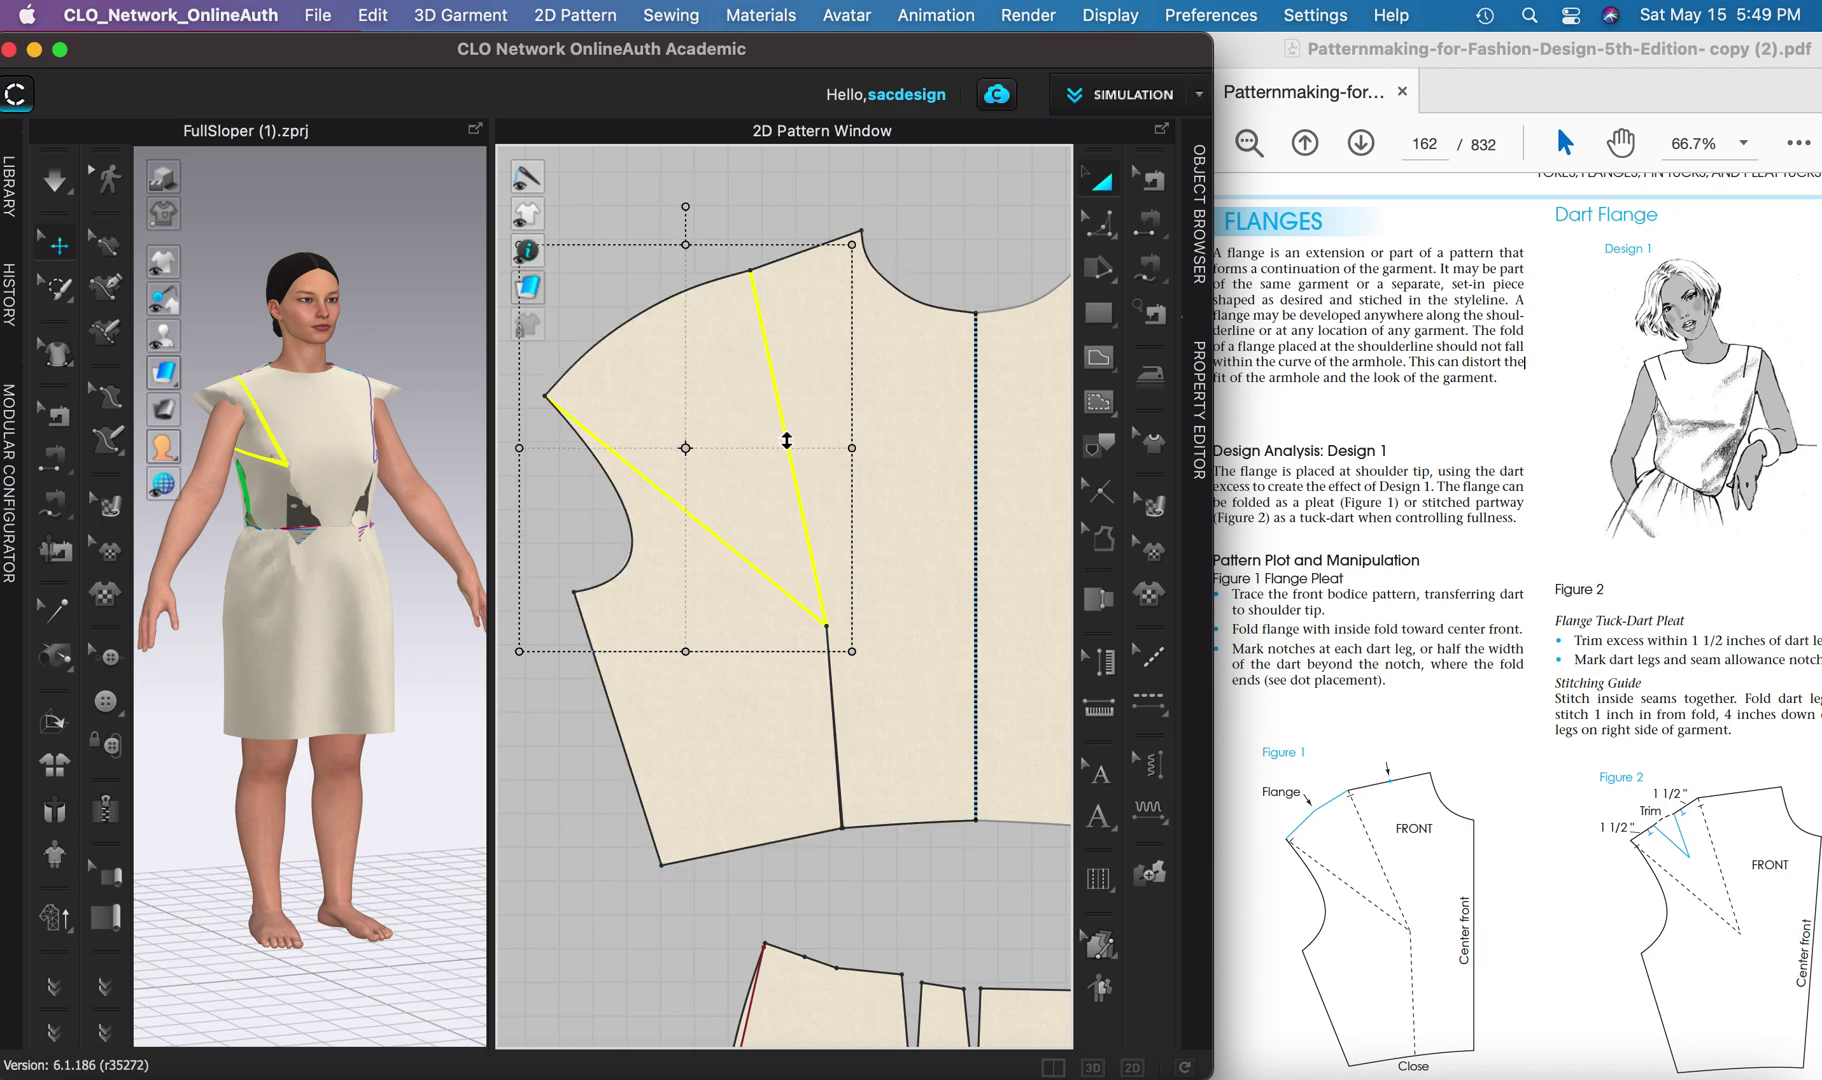
right_click(787, 440)
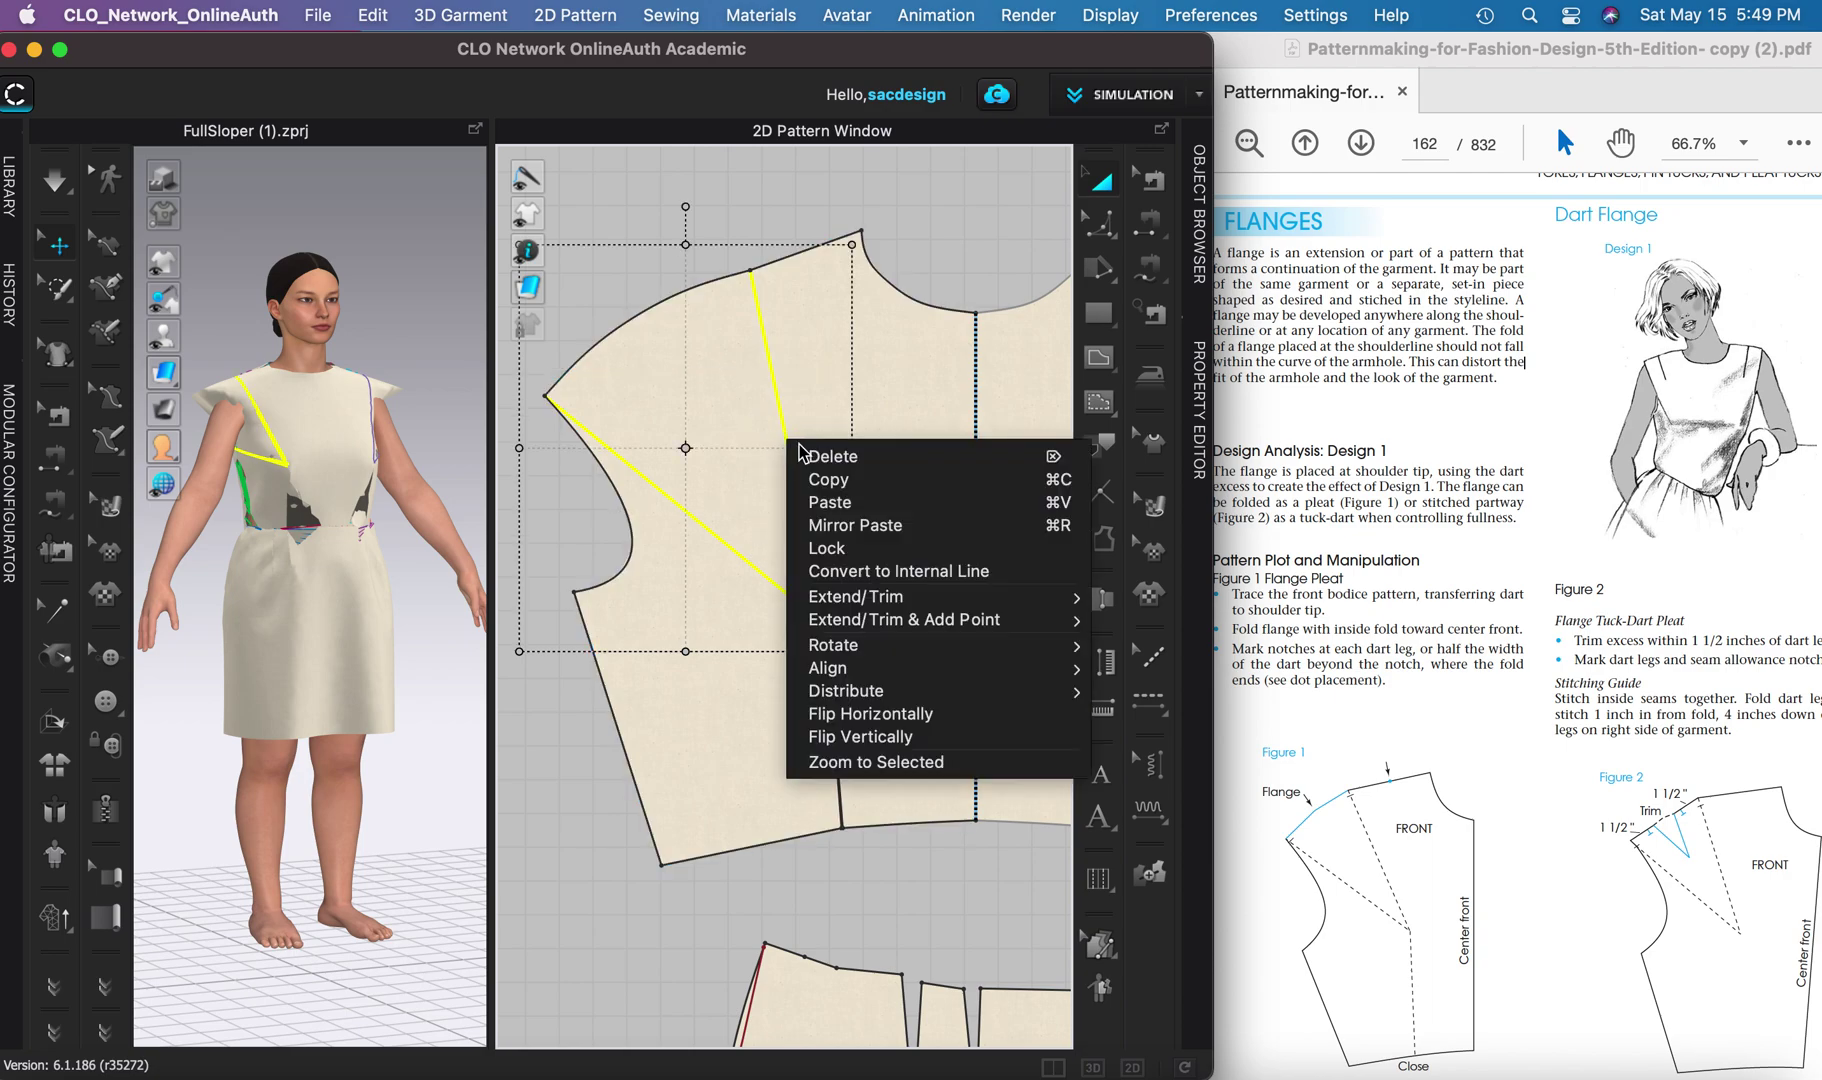
click(970, 575)
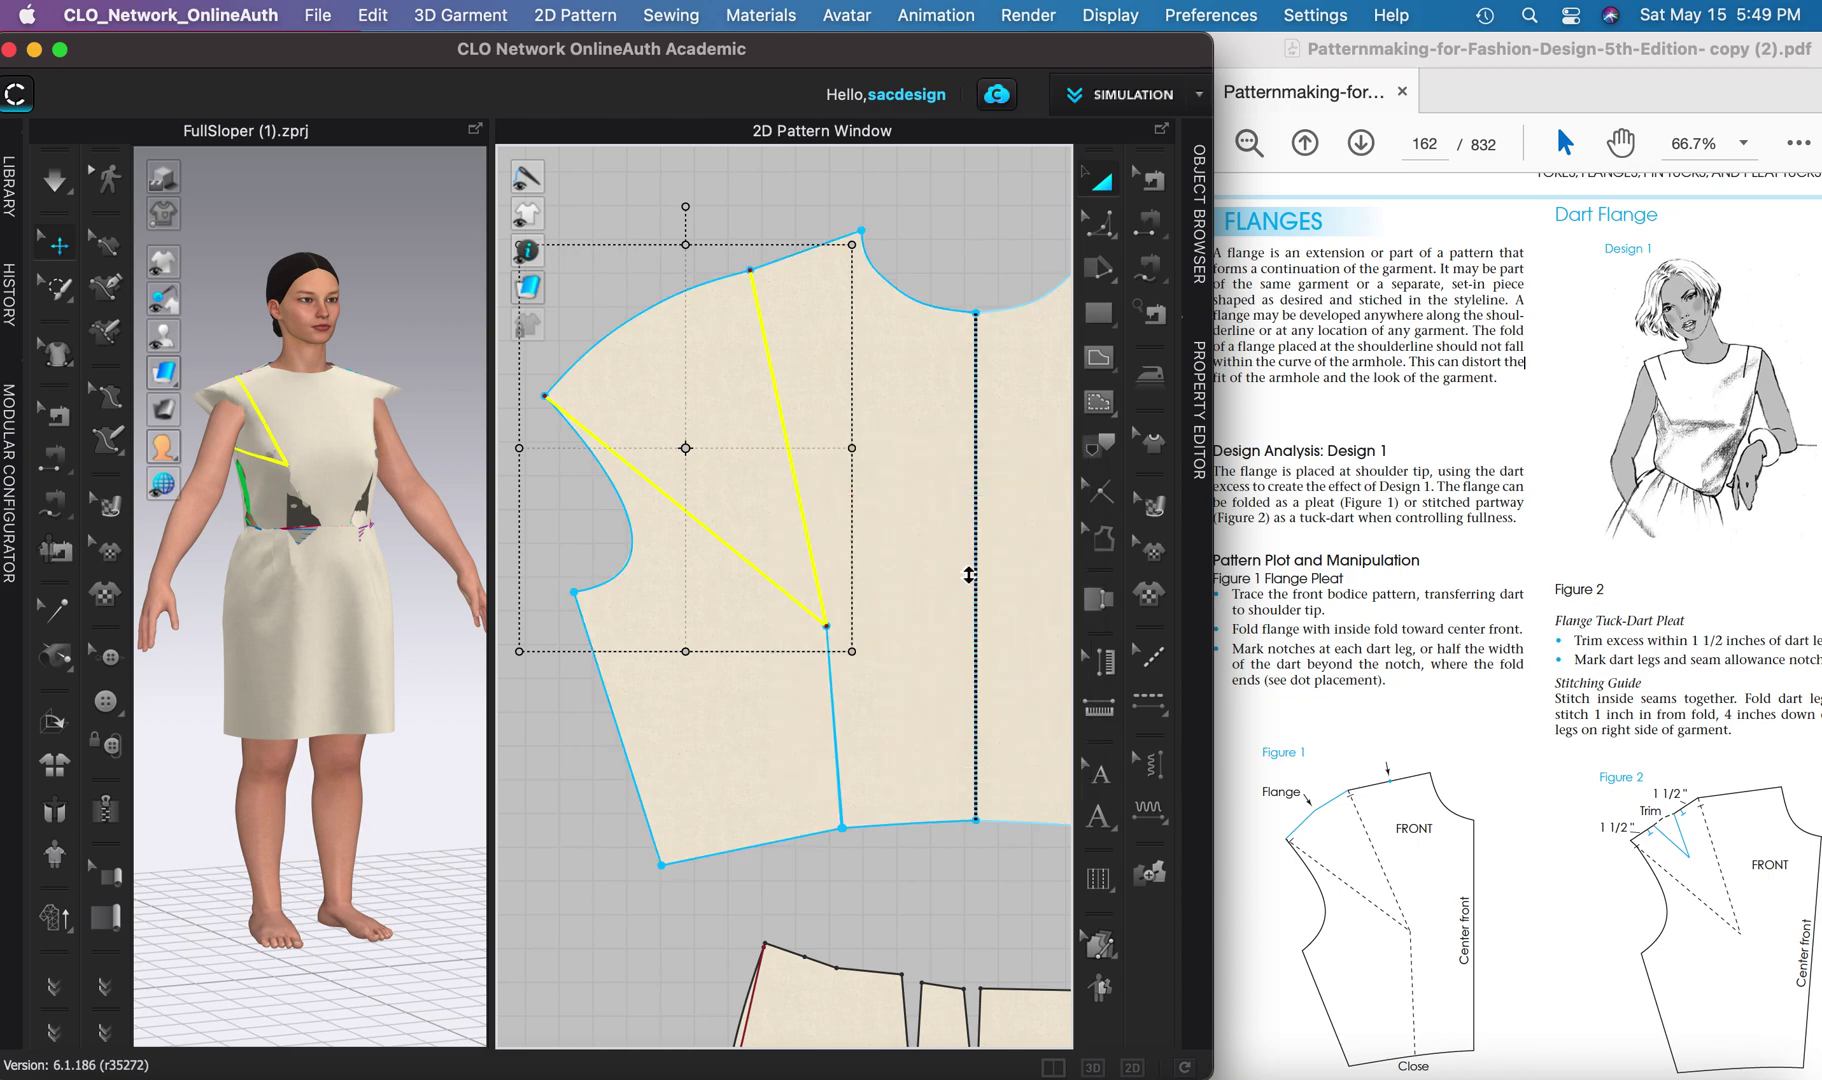
click(599, 303)
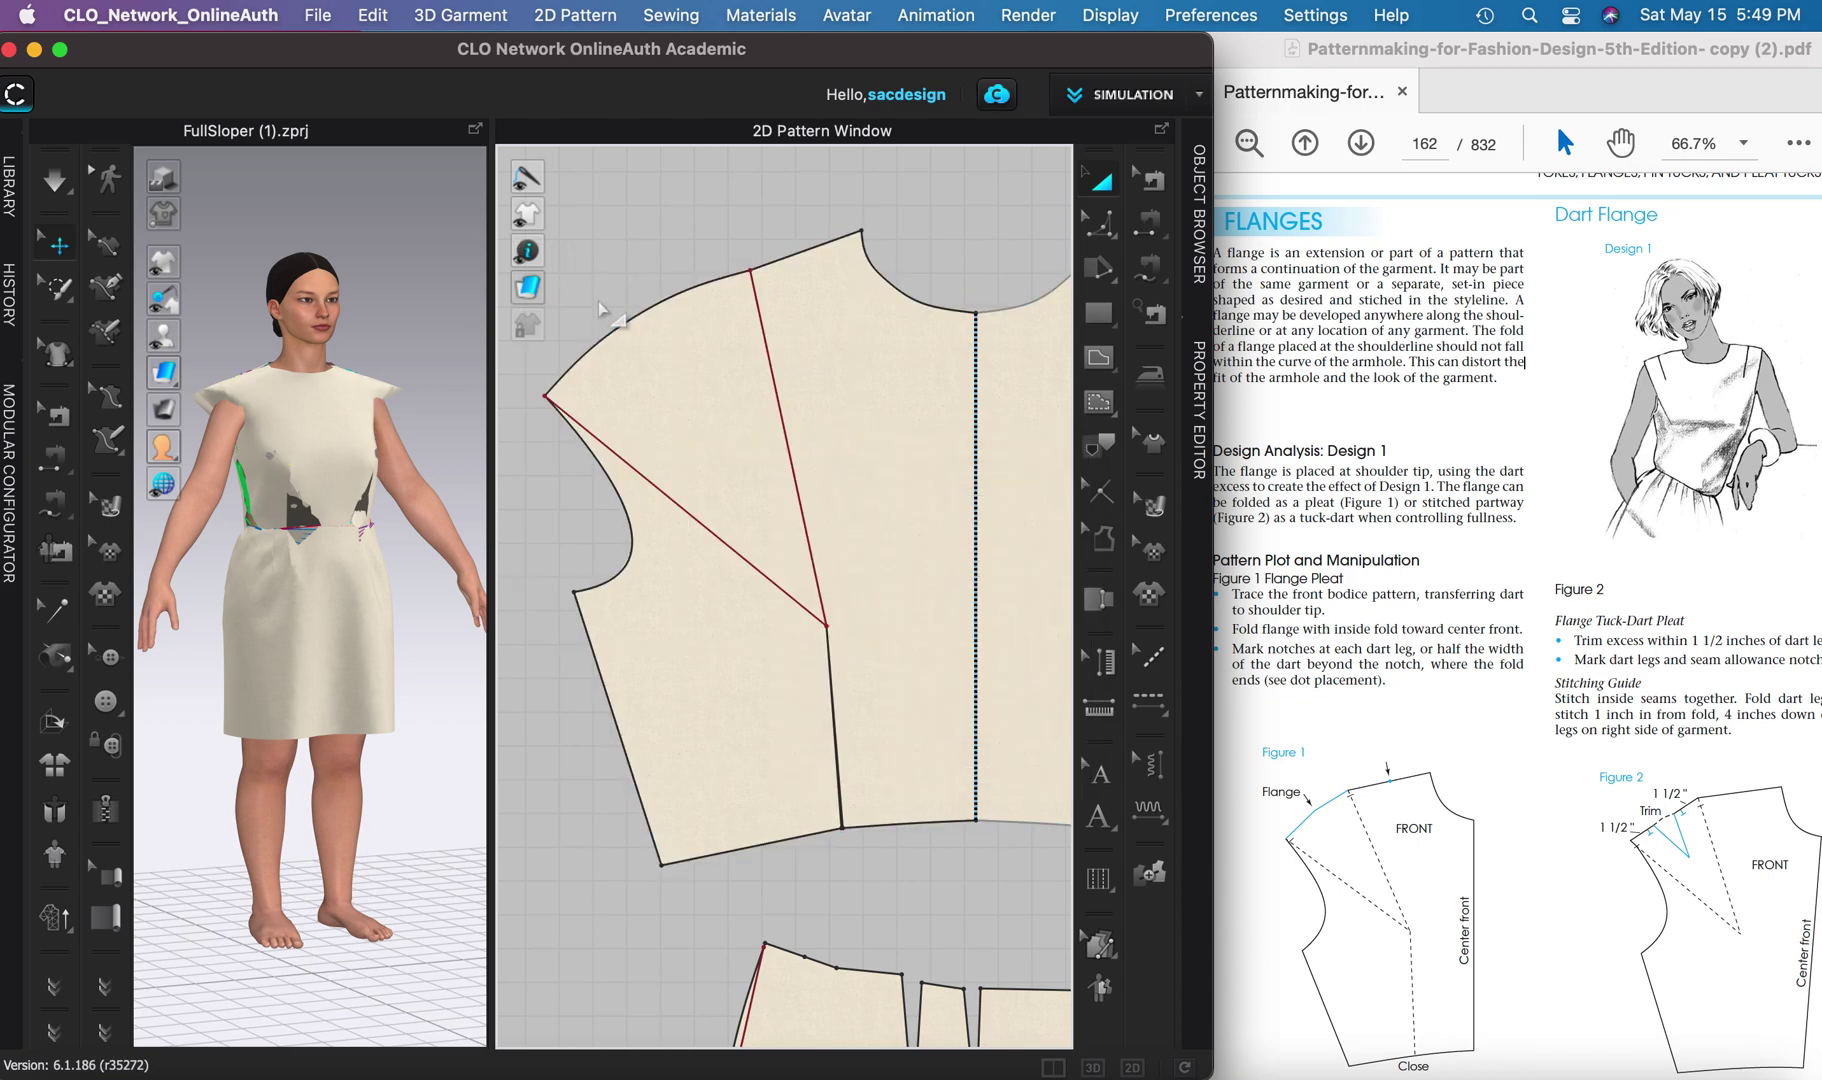
click(737, 390)
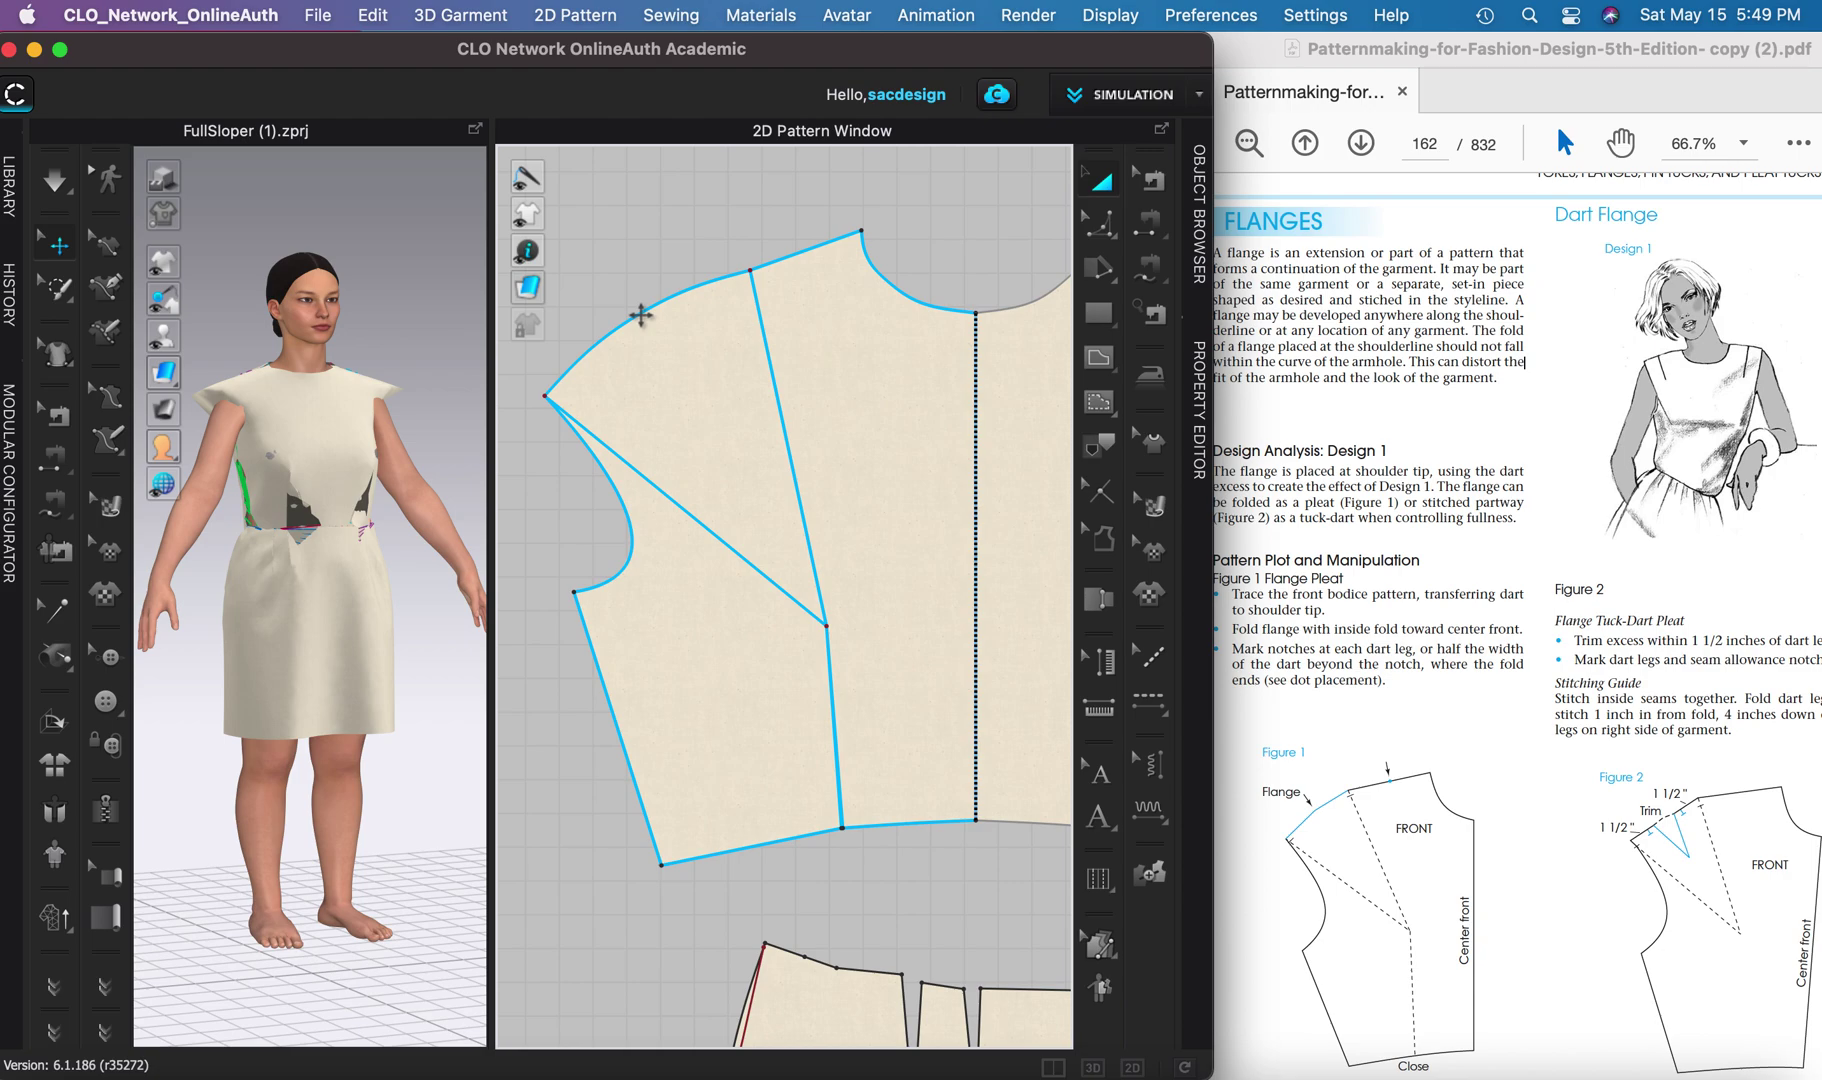
- Uniformly split the shoulder-tip flange edge into two 3.633-in segments
key(x)
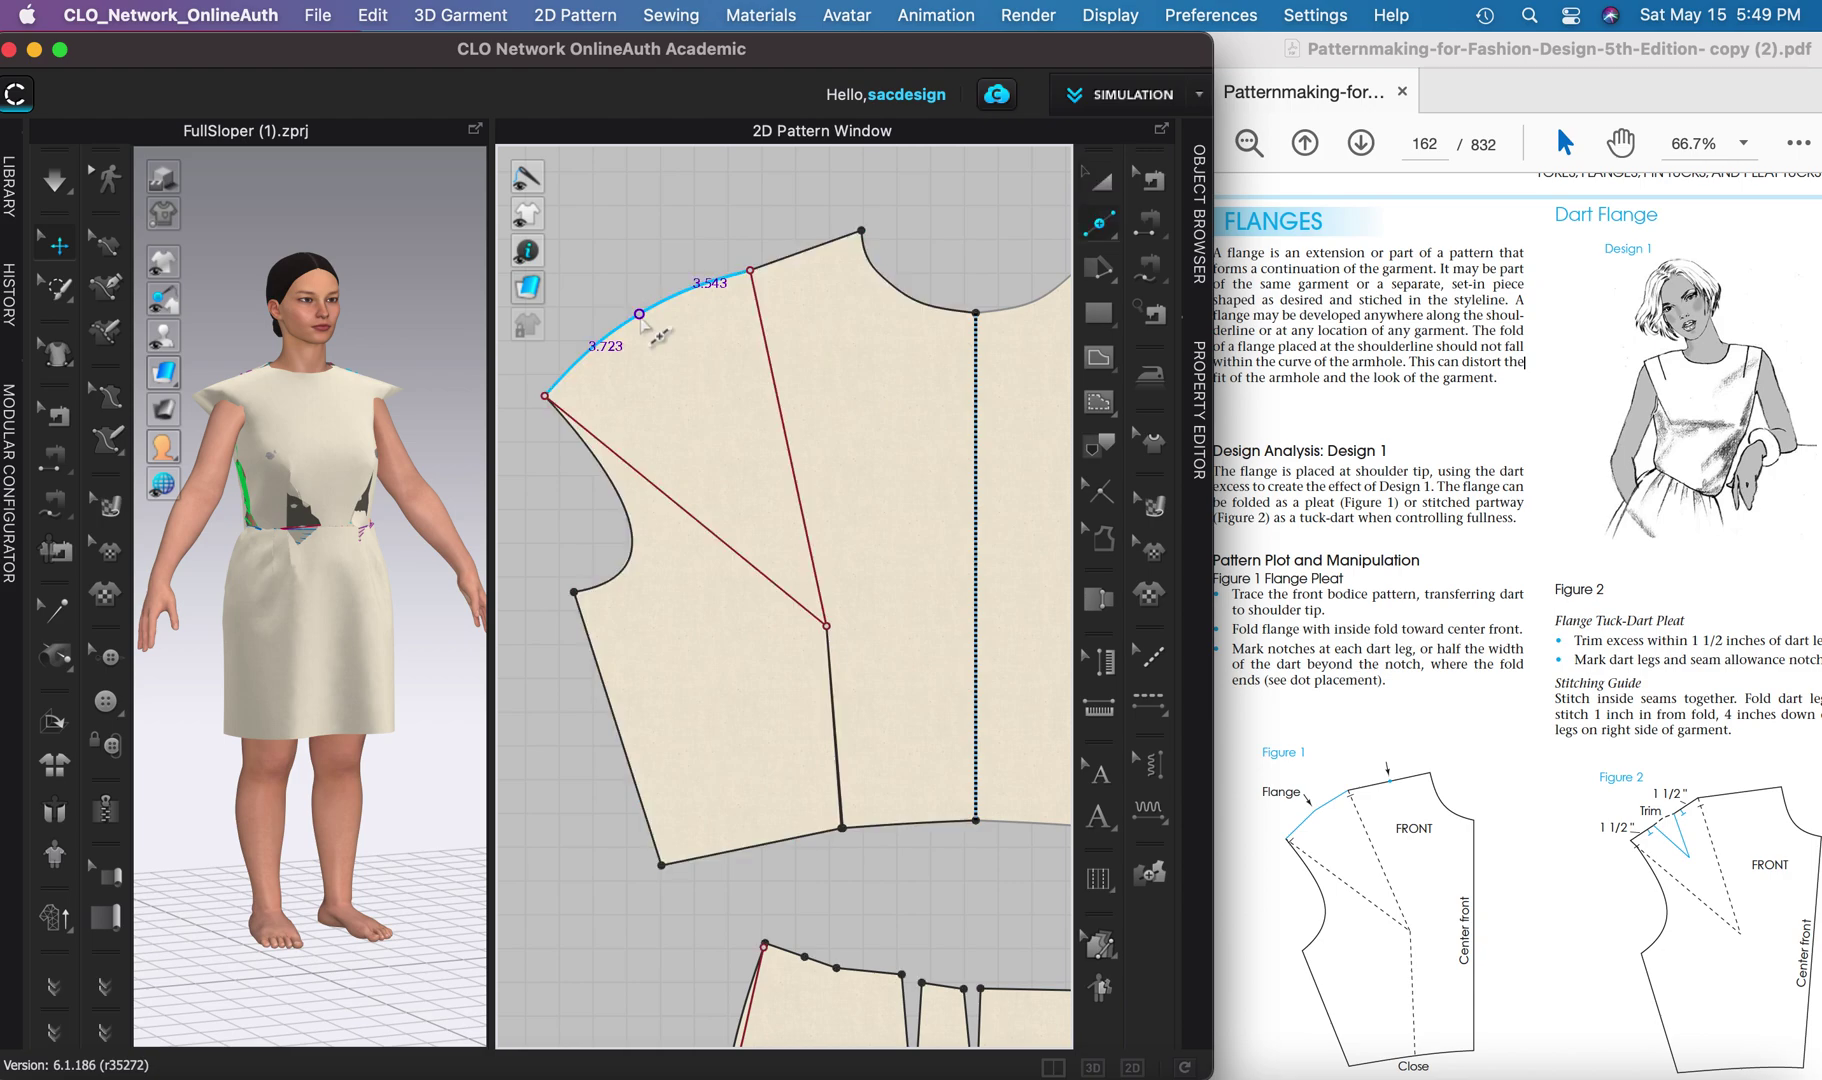
right_click(640, 317)
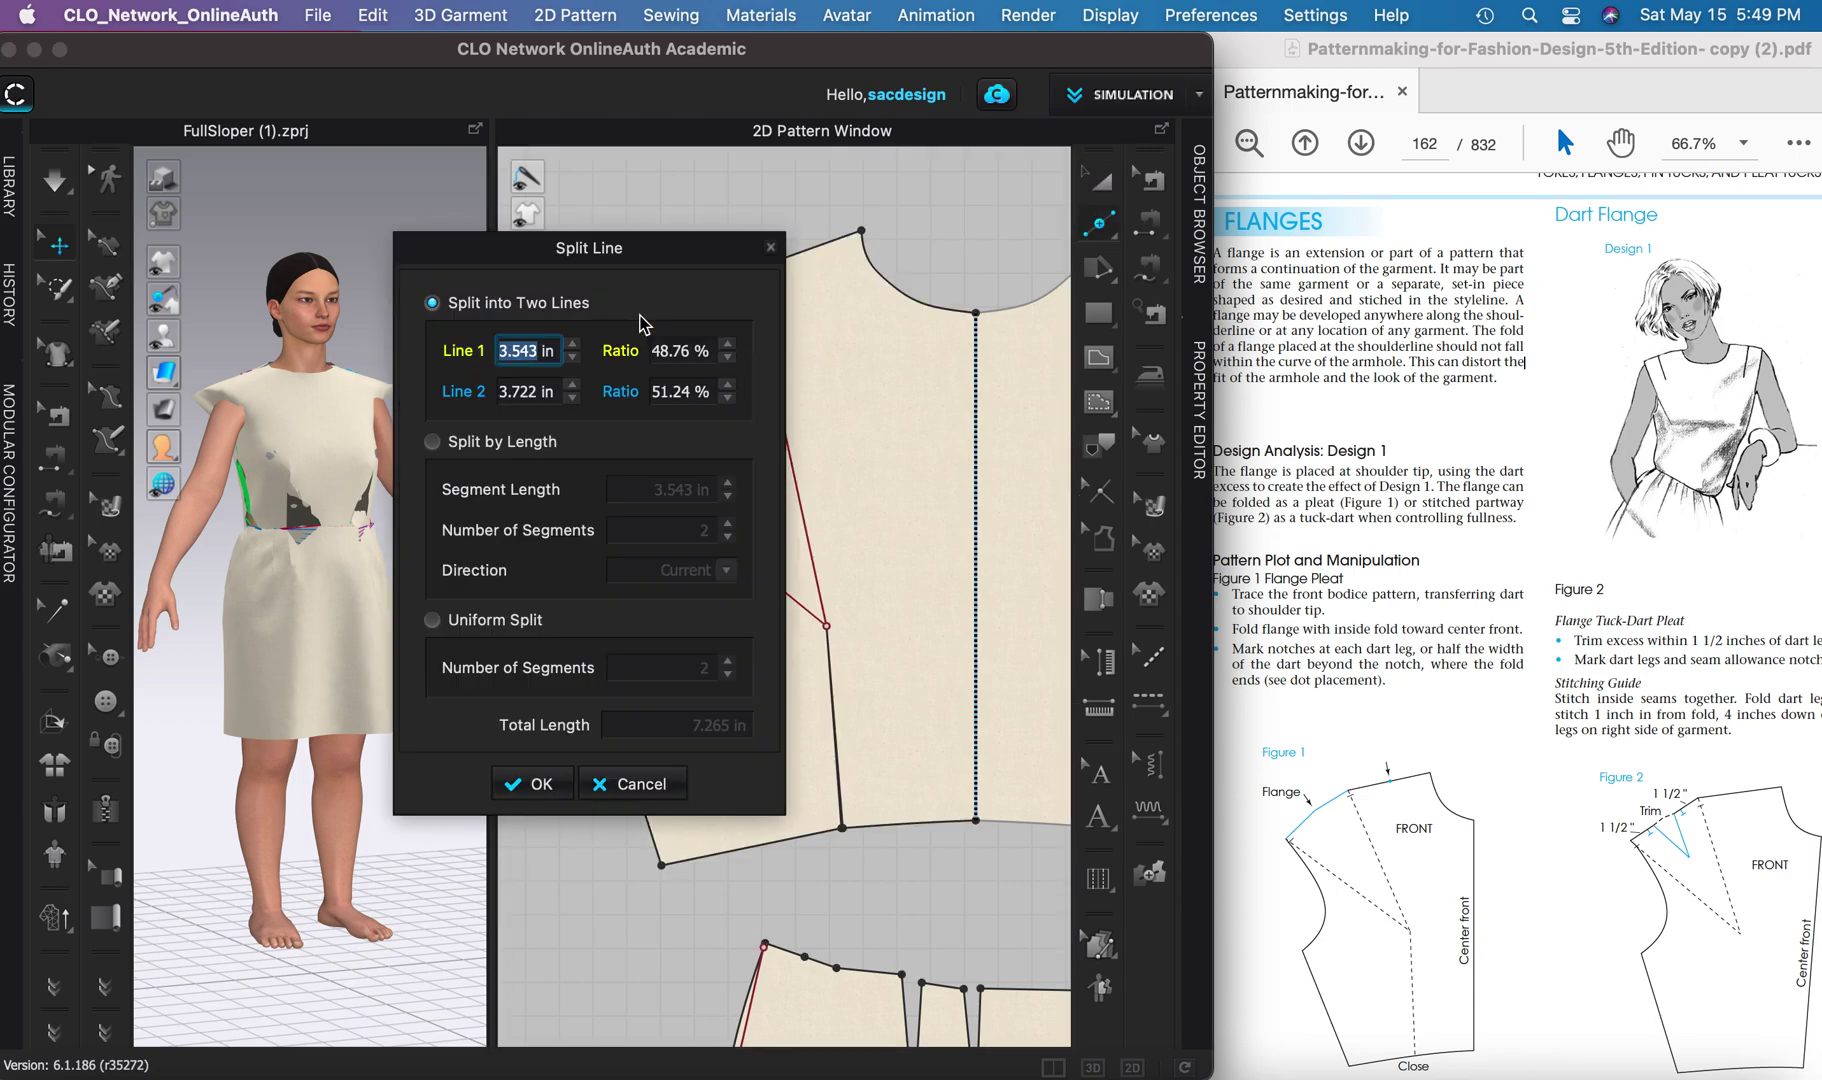
click(529, 622)
click(536, 785)
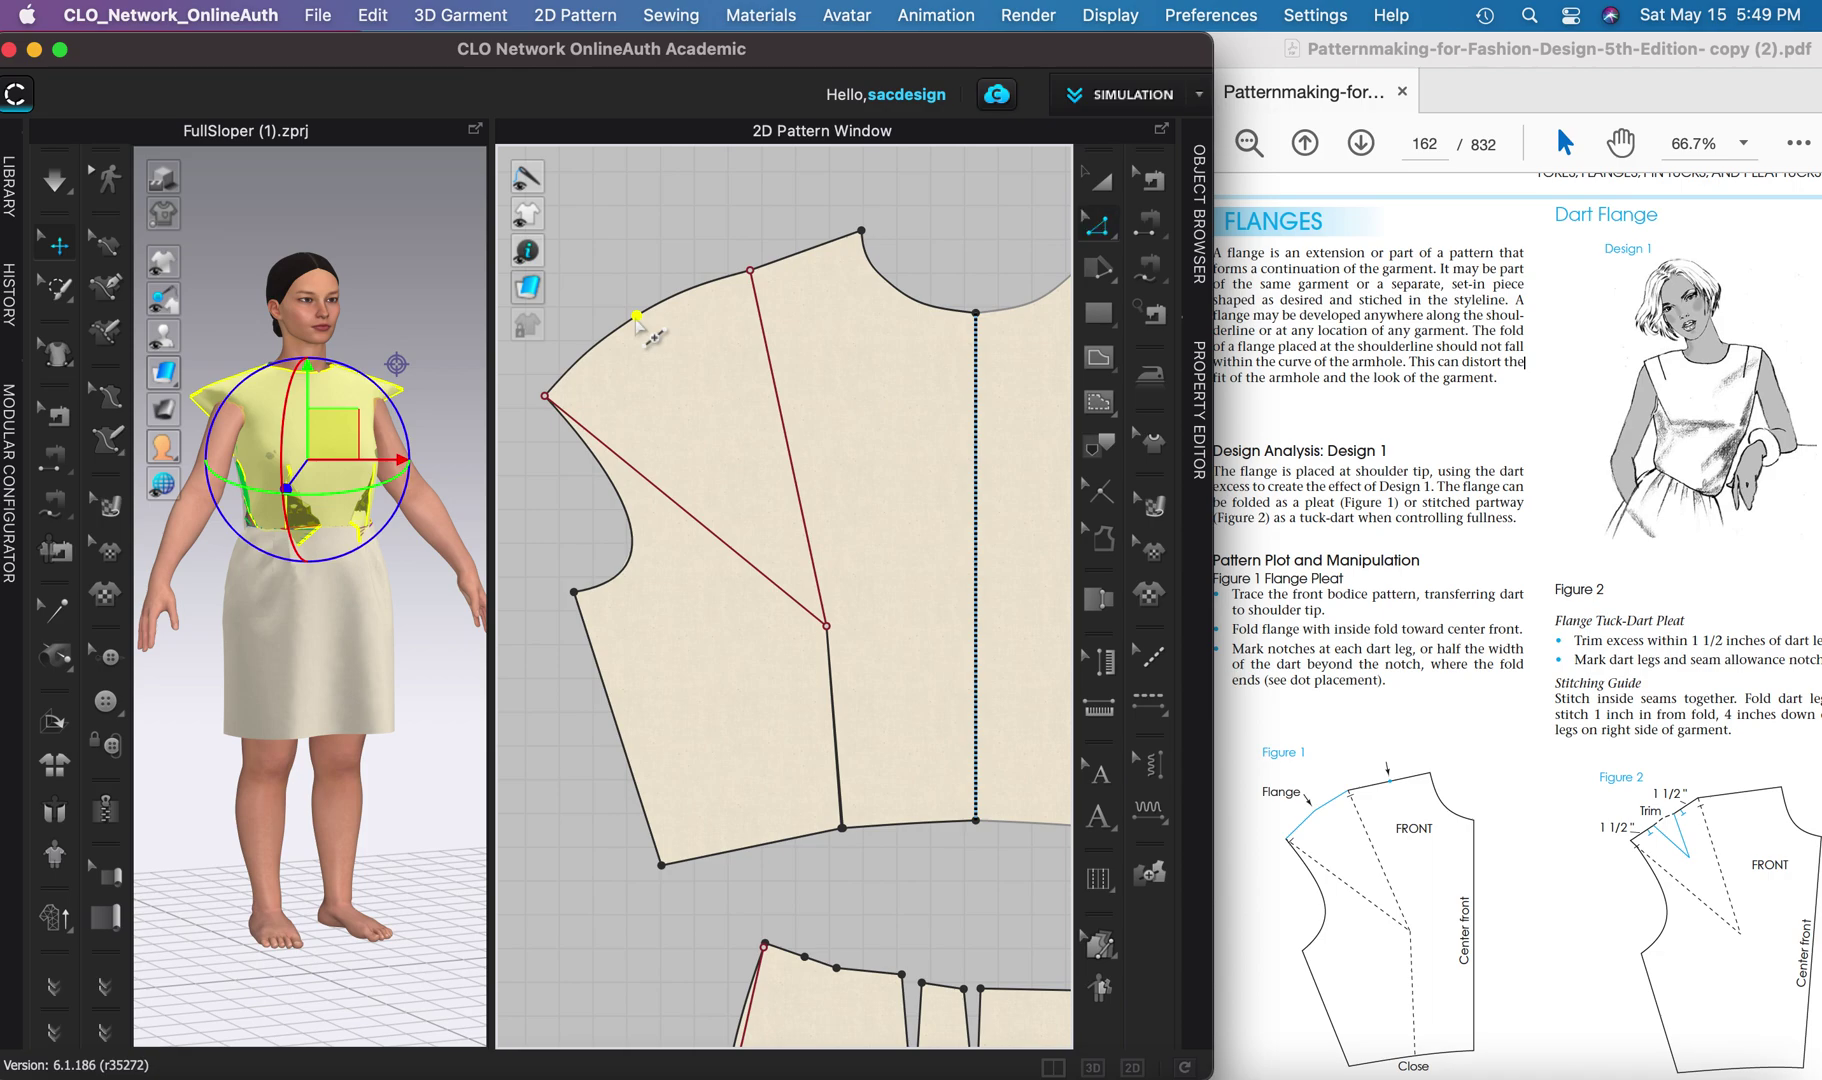
right_click(637, 317)
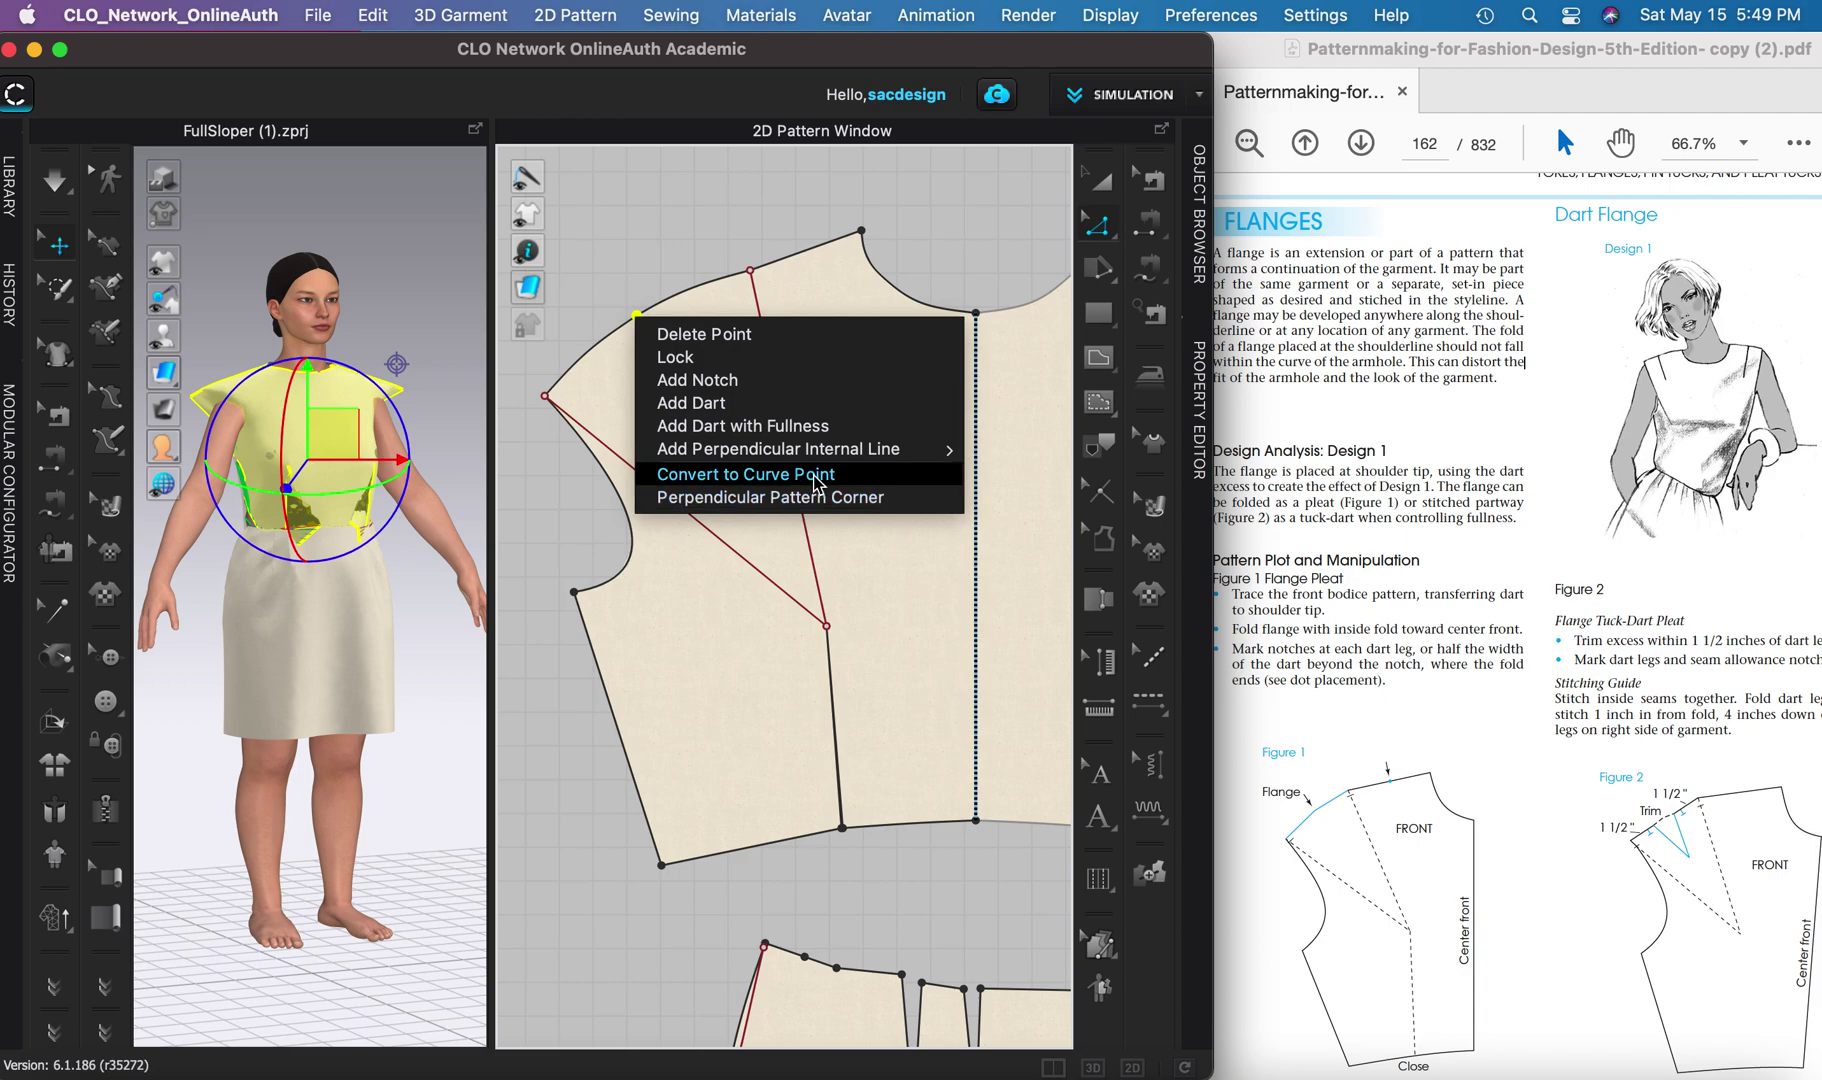
mouse_move(822, 452)
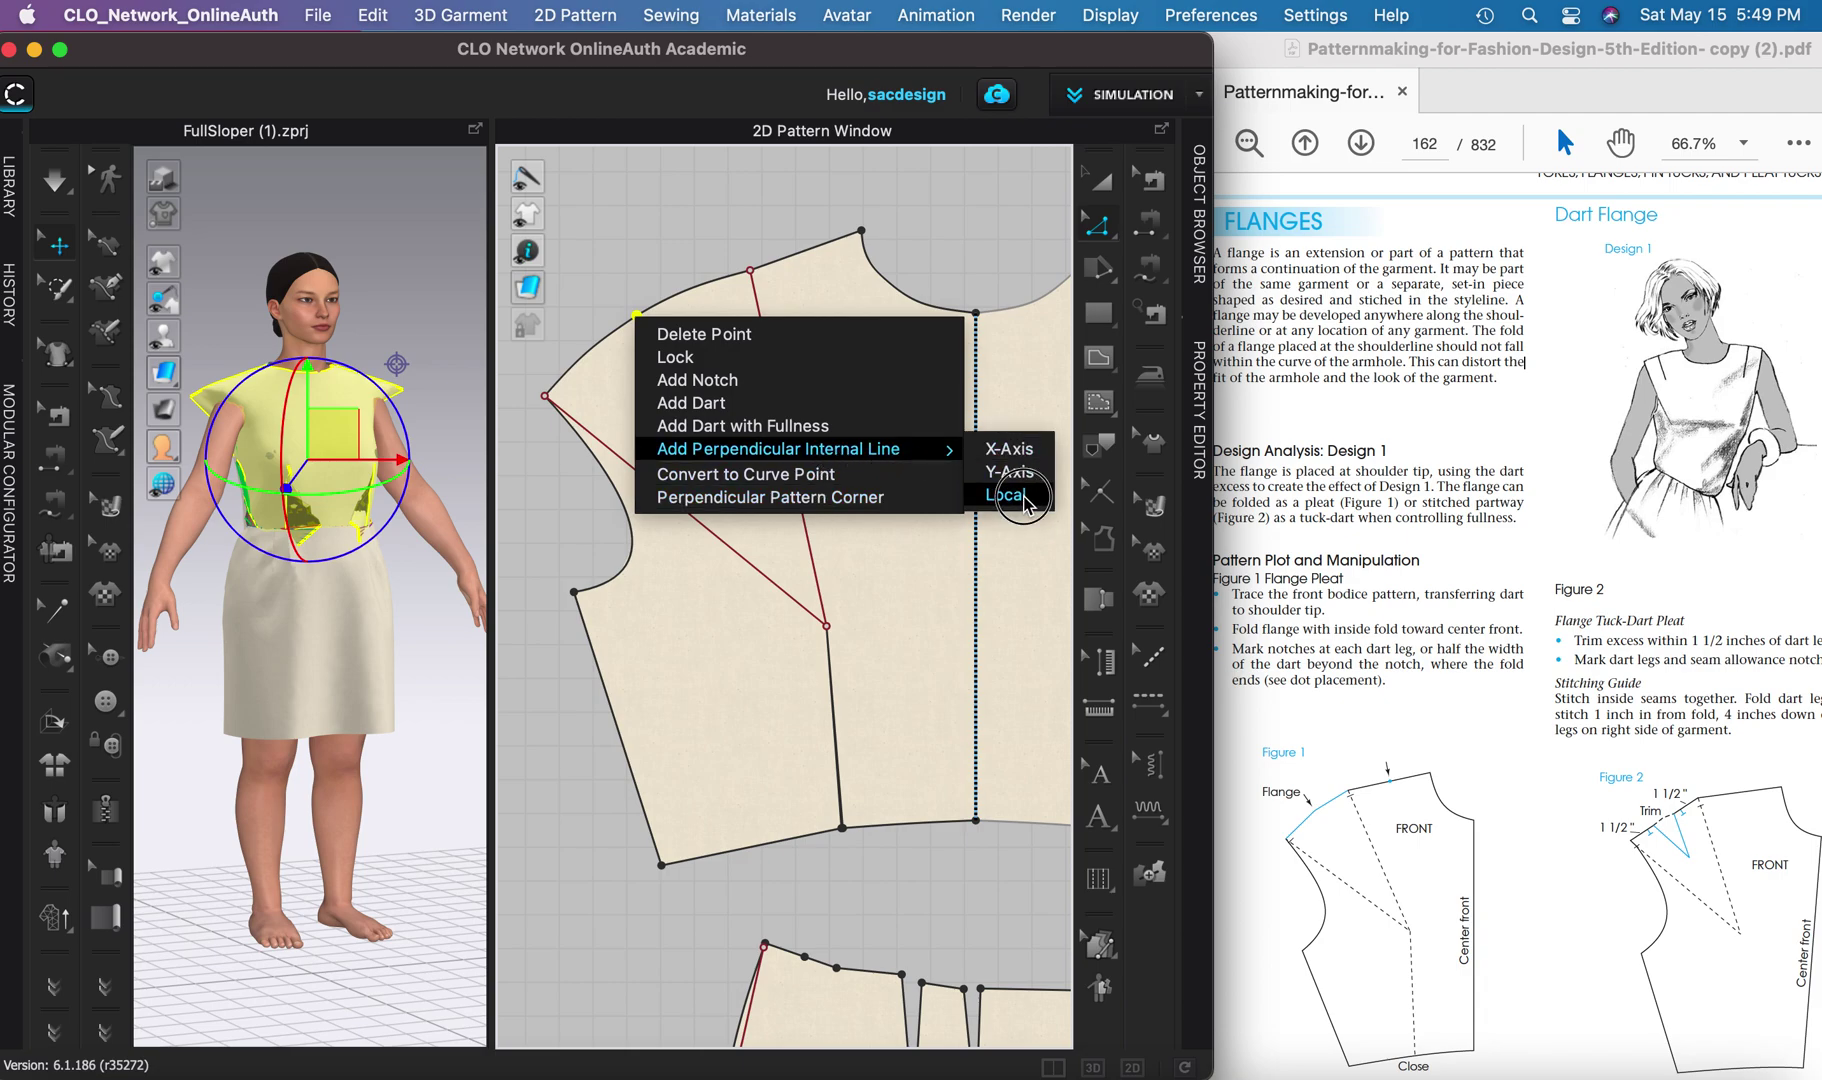
- Add a 90° perpendicular internal line, 18.009 in, from the shoulder midpoint toward the waist
click(1030, 496)
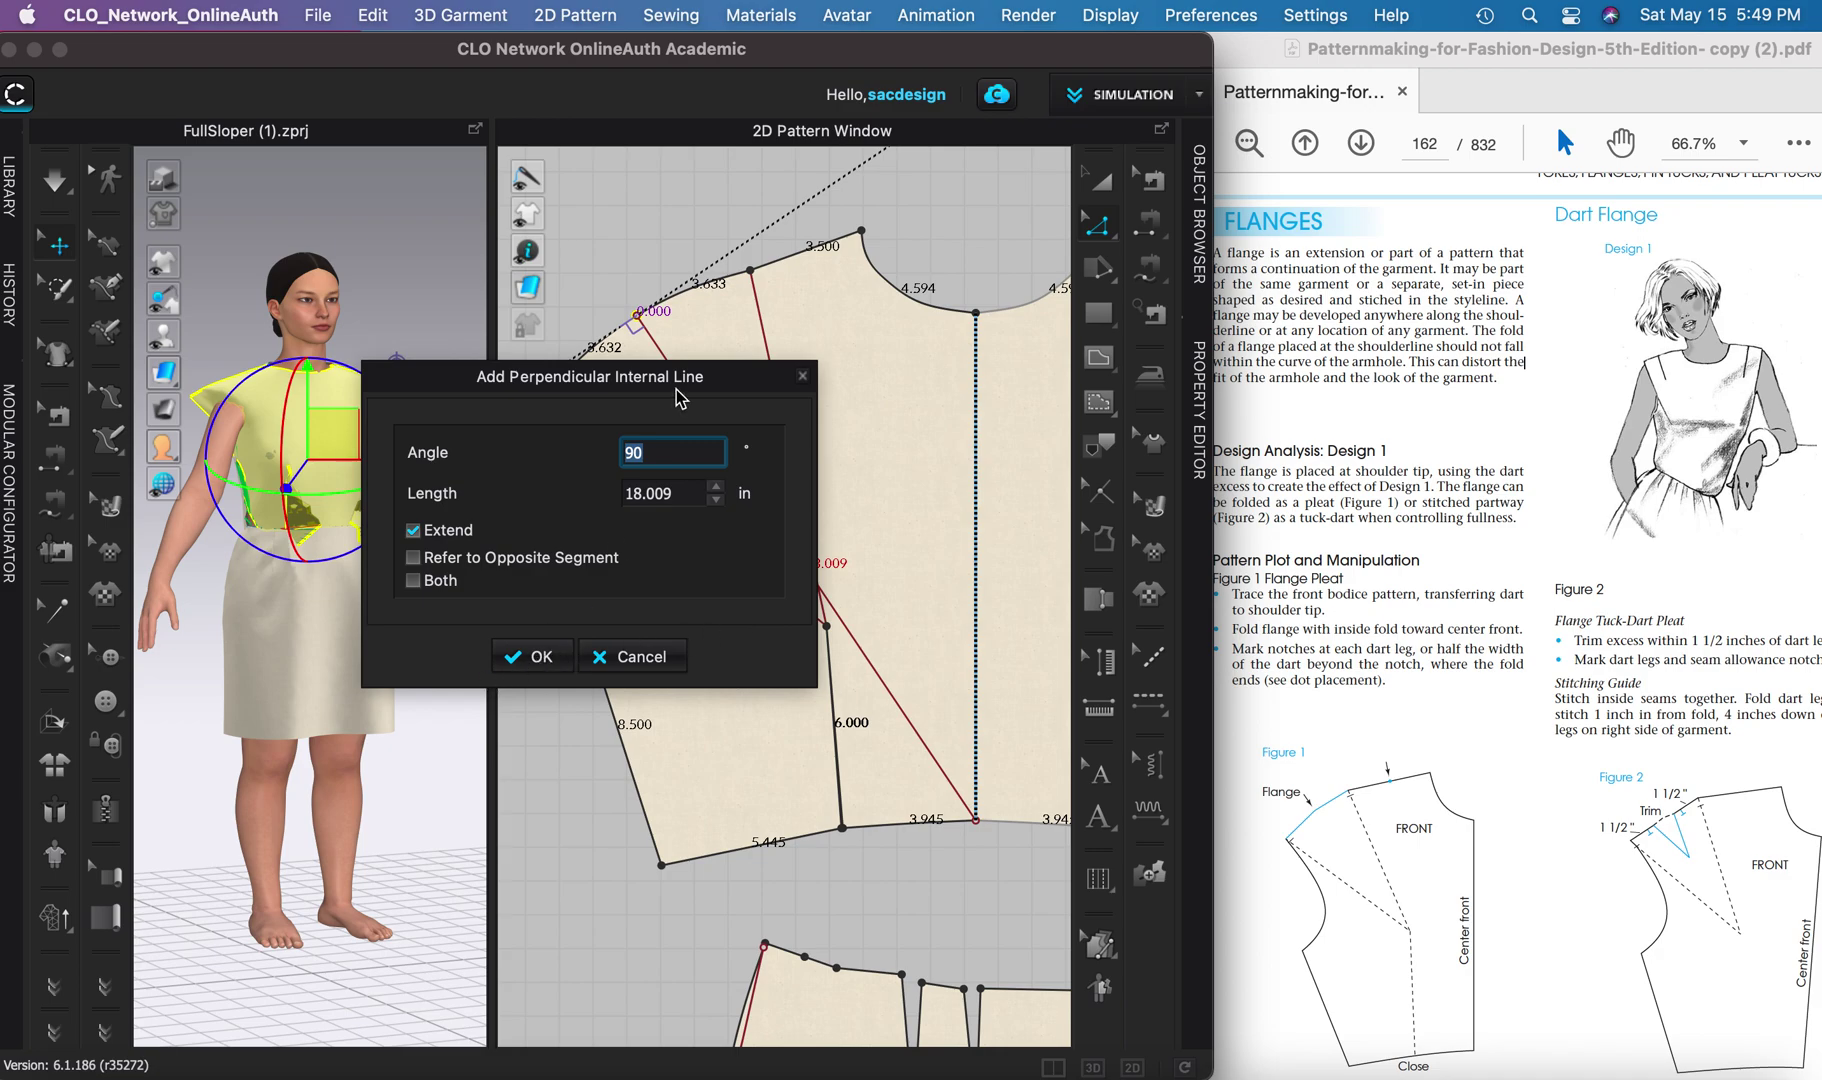
drag(677, 391, 369, 401)
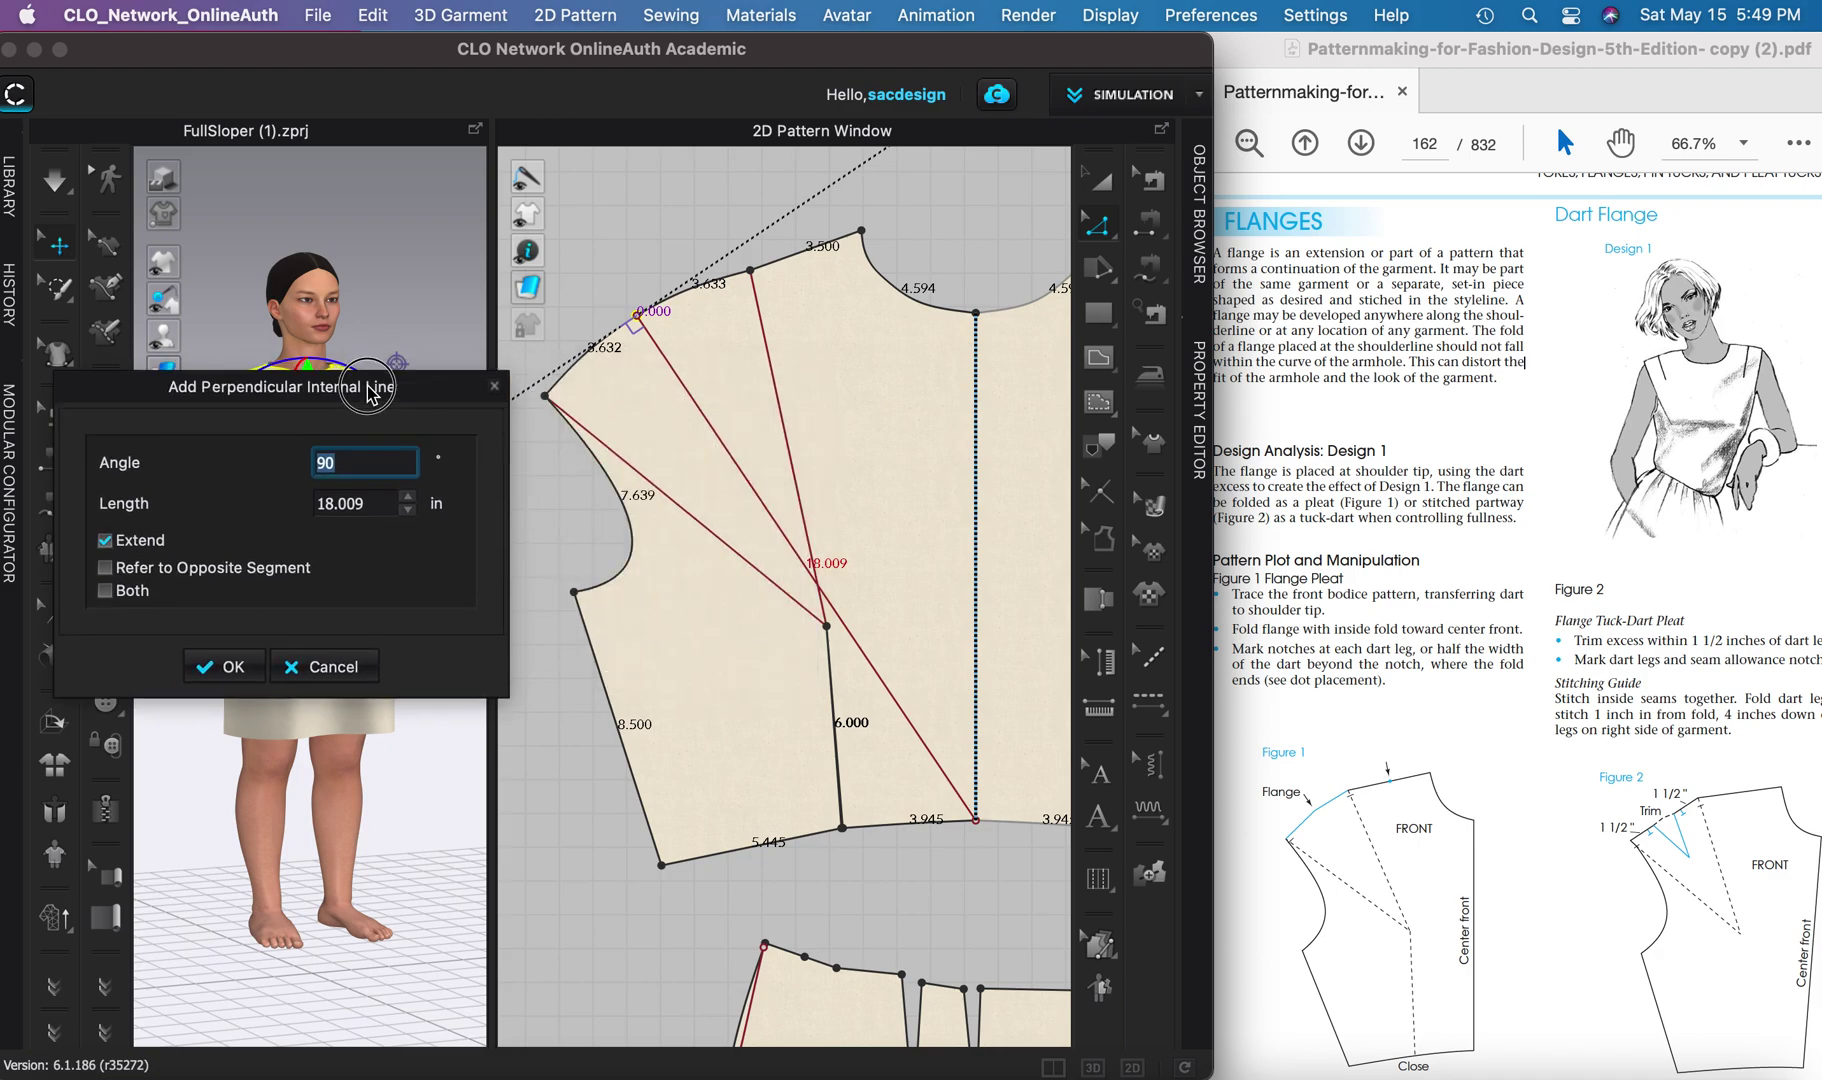
click(229, 667)
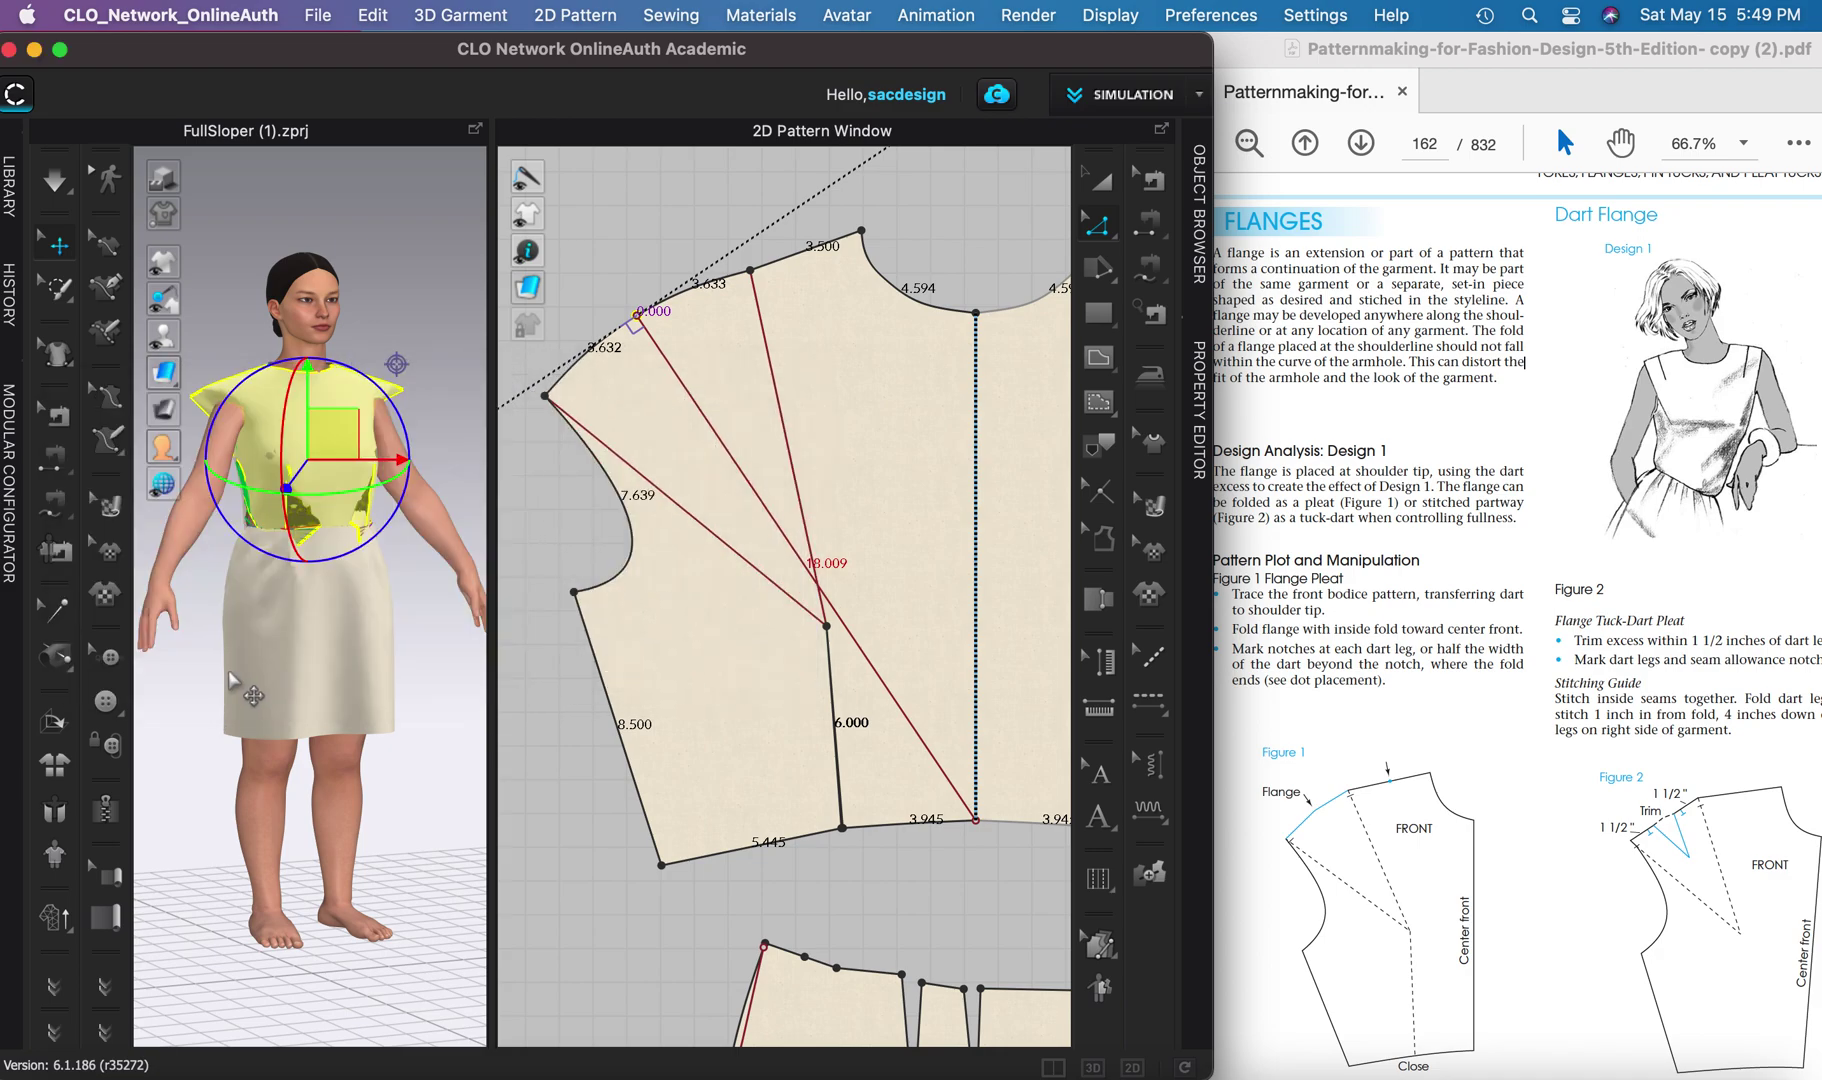
mouse_move(975, 820)
mouse_down()
mouse_move(862, 690)
mouse_move(852, 745)
mouse_move(922, 893)
mouse_move(990, 883)
mouse_move(985, 855)
mouse_up()
- Move the new internal line's lower end onto the dart apex
click(985, 848)
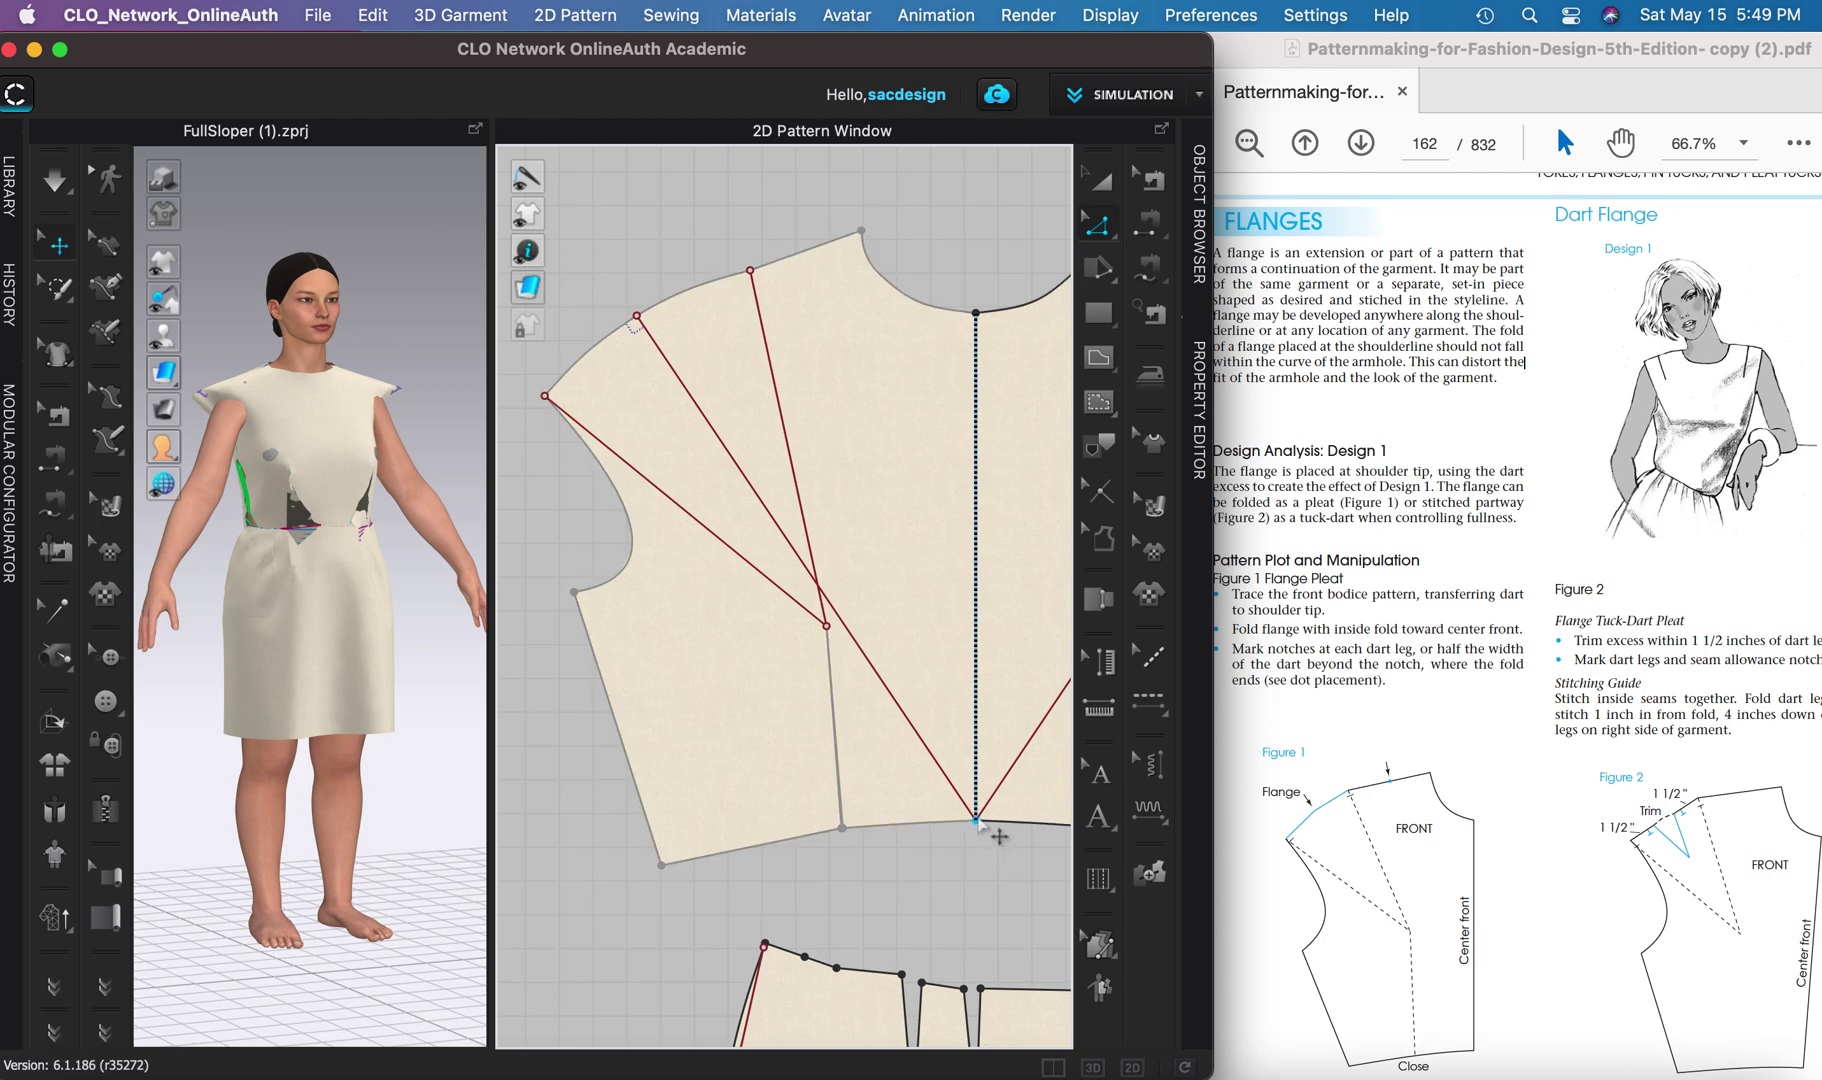
mouse_move(977, 822)
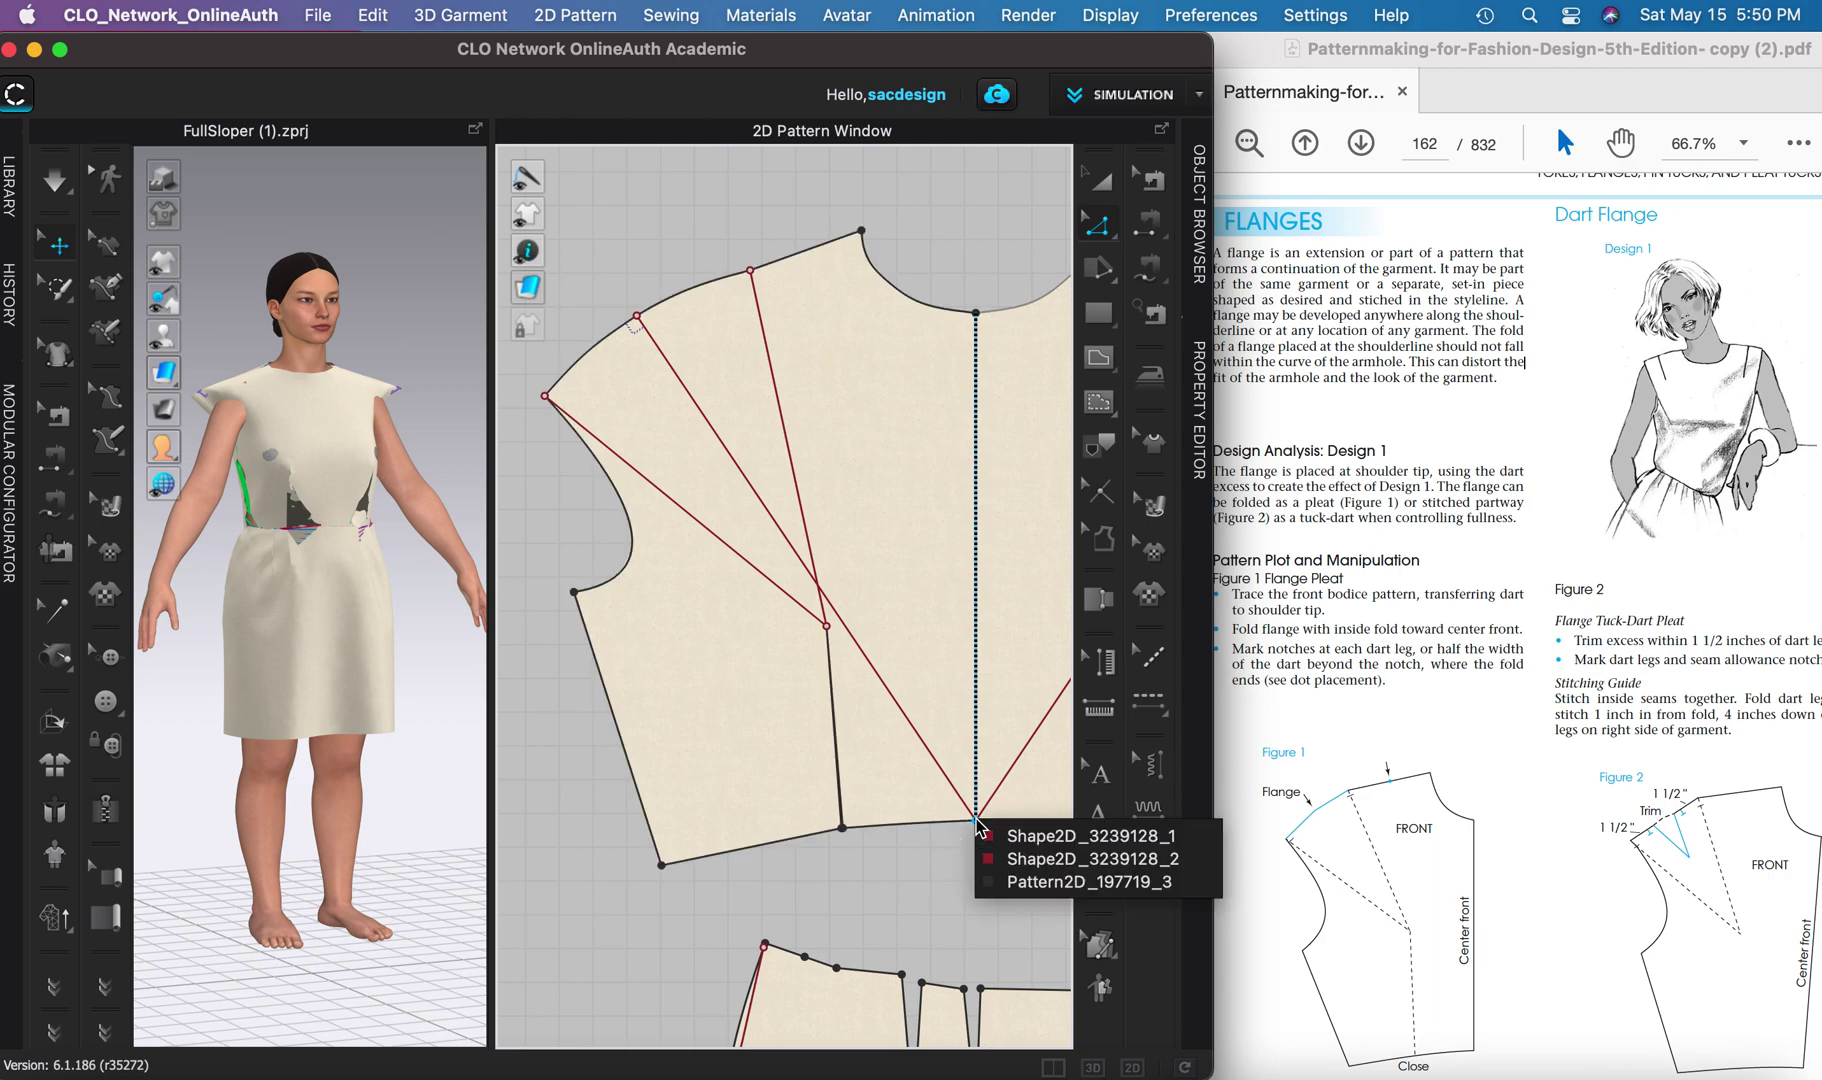
click(1040, 836)
drag(975, 824, 1028, 791)
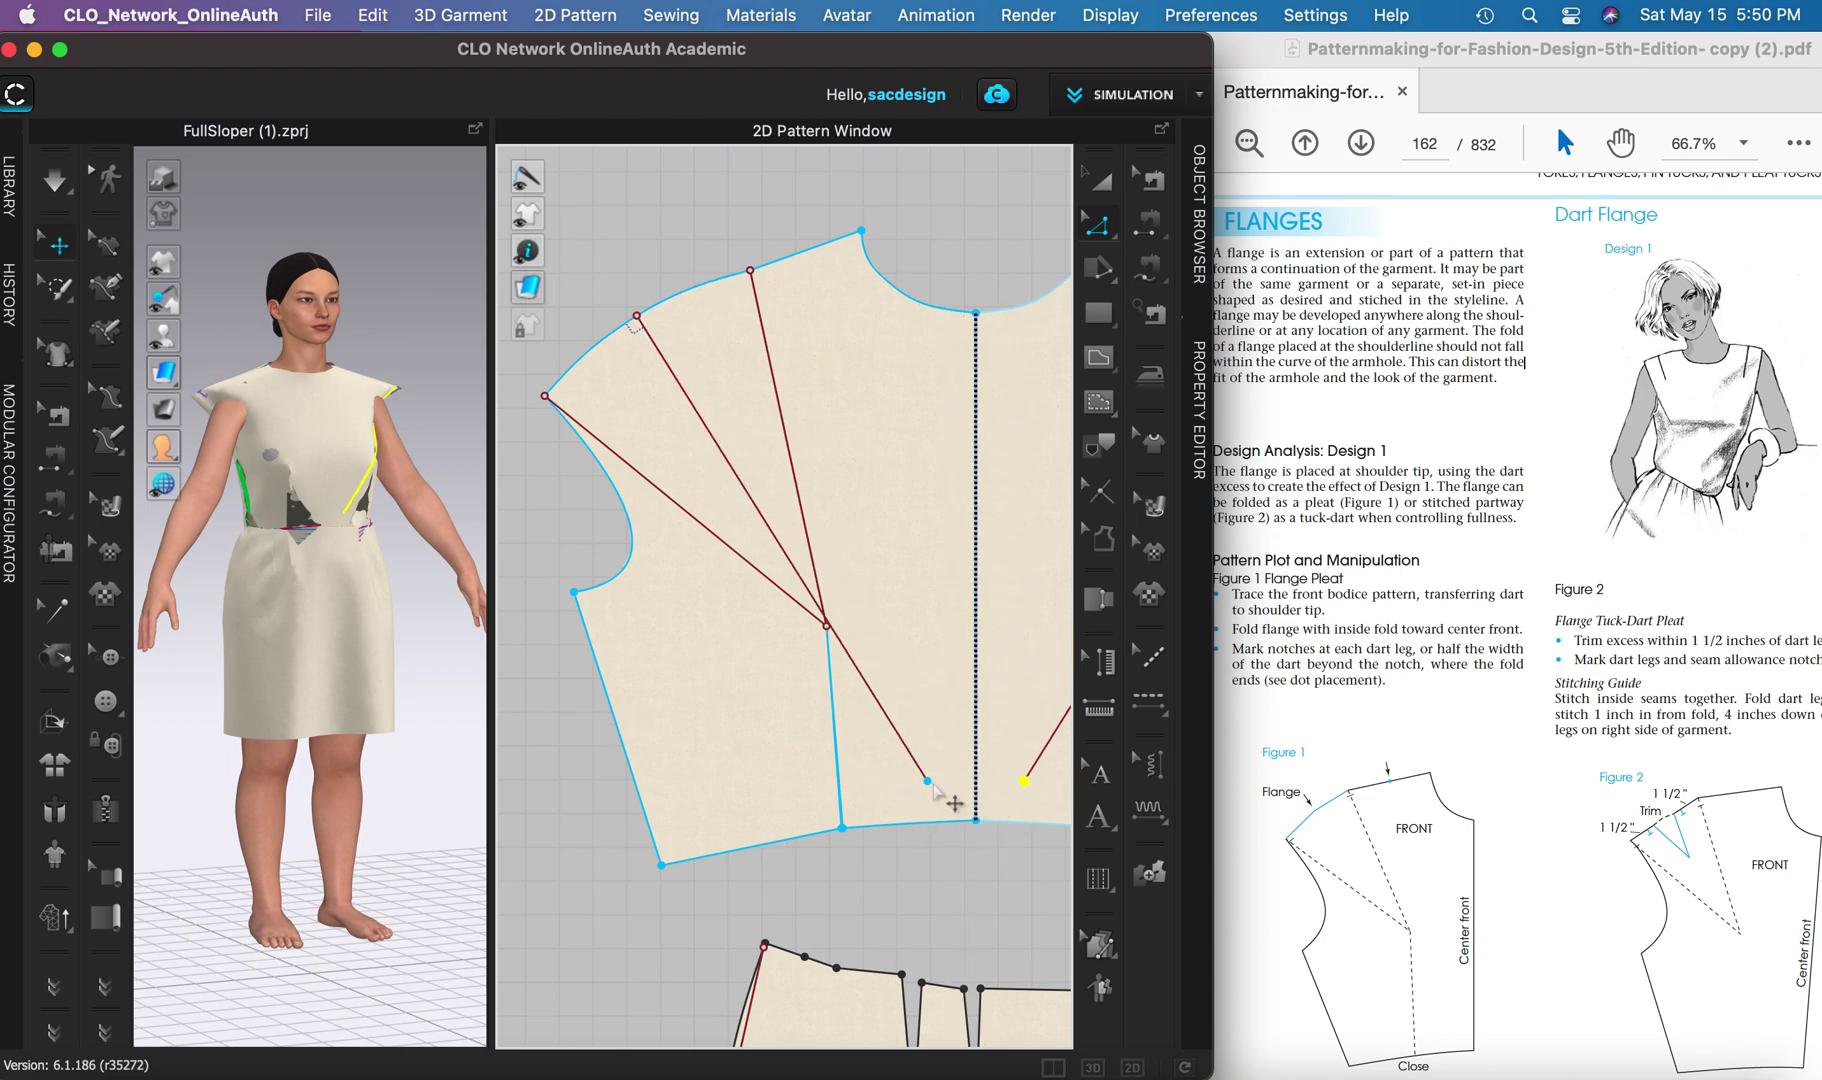
drag(930, 784, 846, 646)
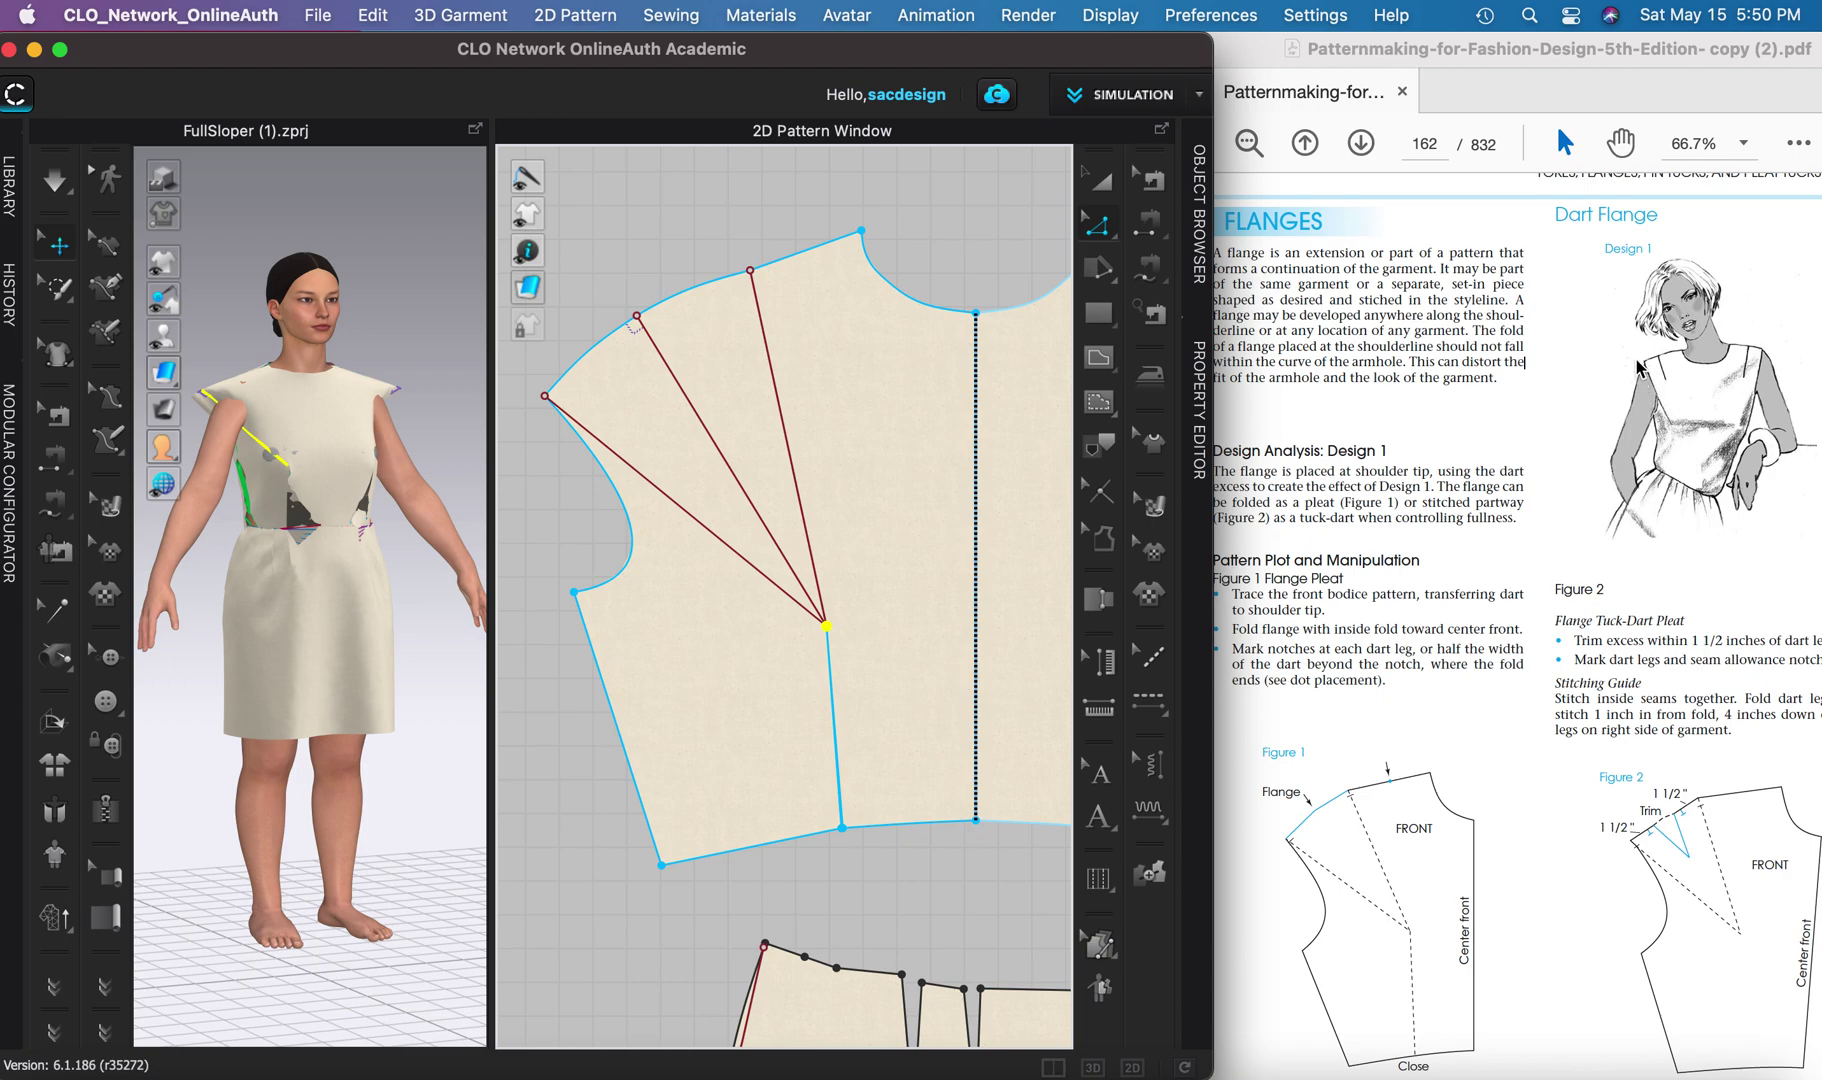
- Compare both dart legs and the flange fold line, confirming each is 10.777 in
click(728, 548)
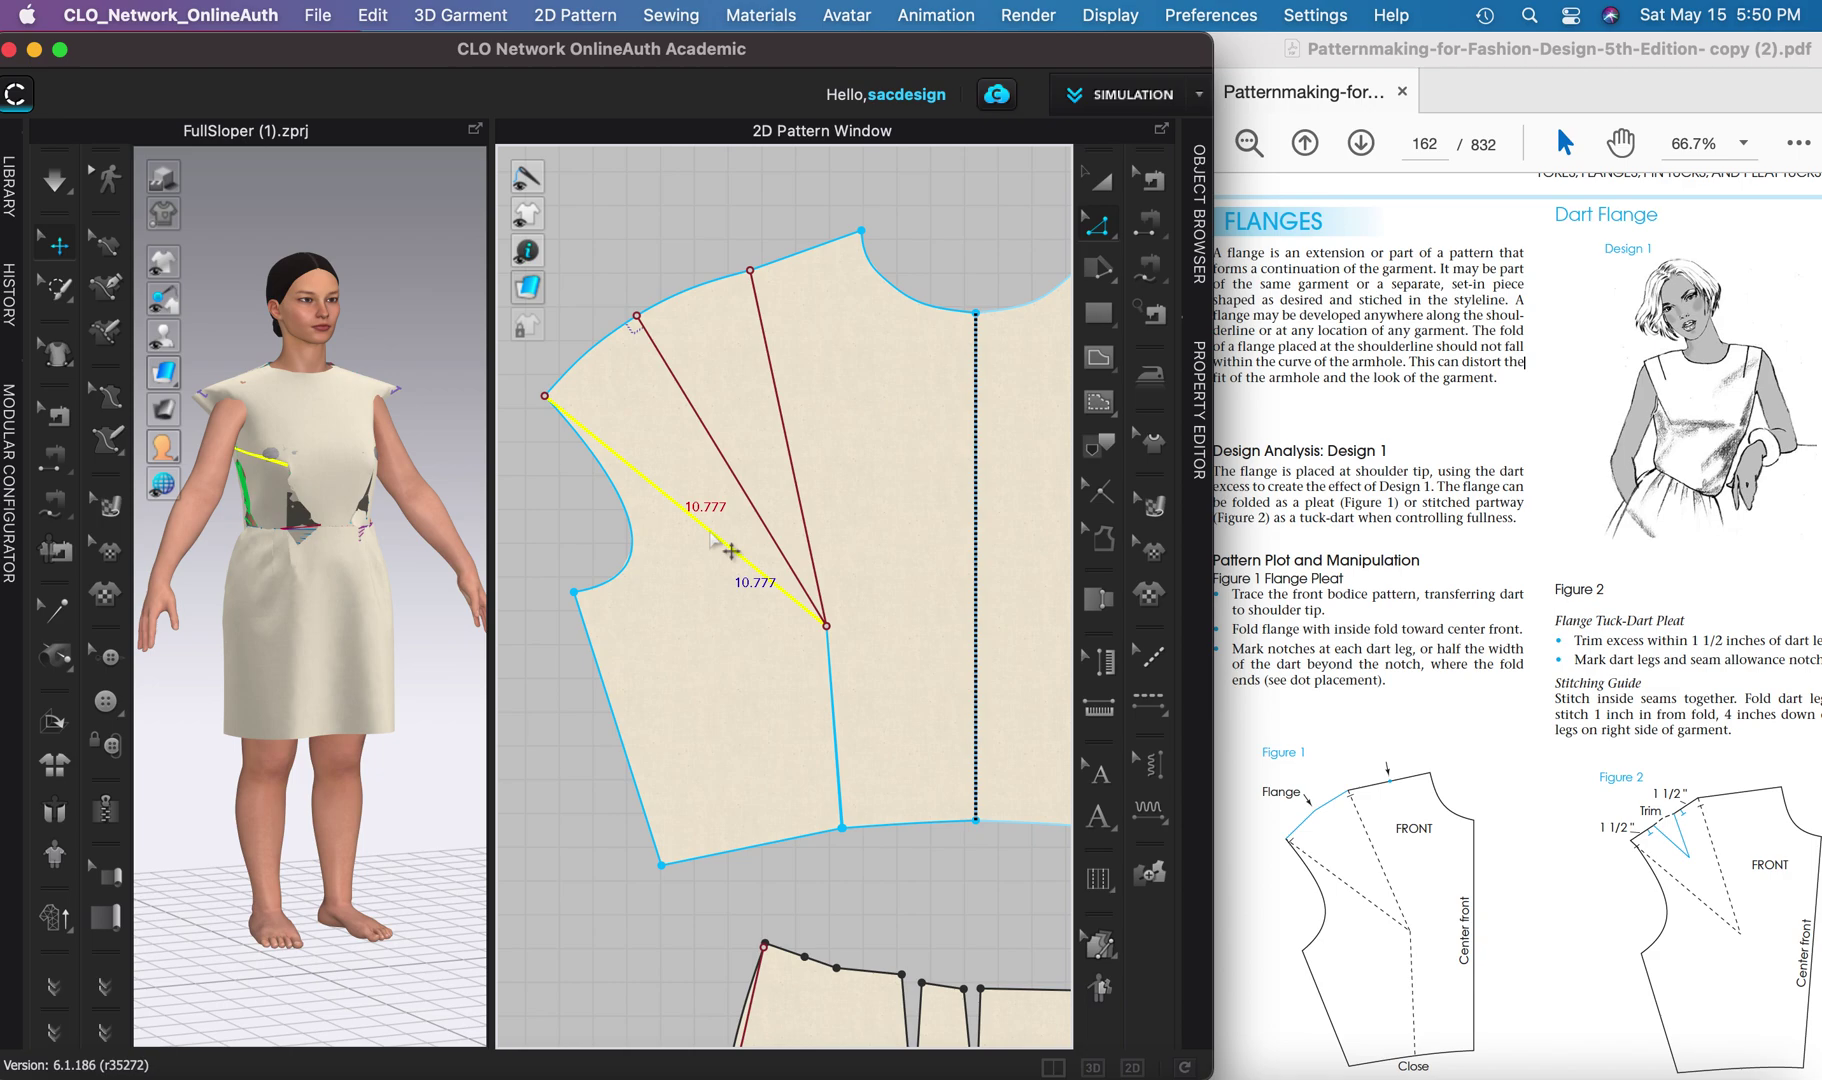
click(707, 418)
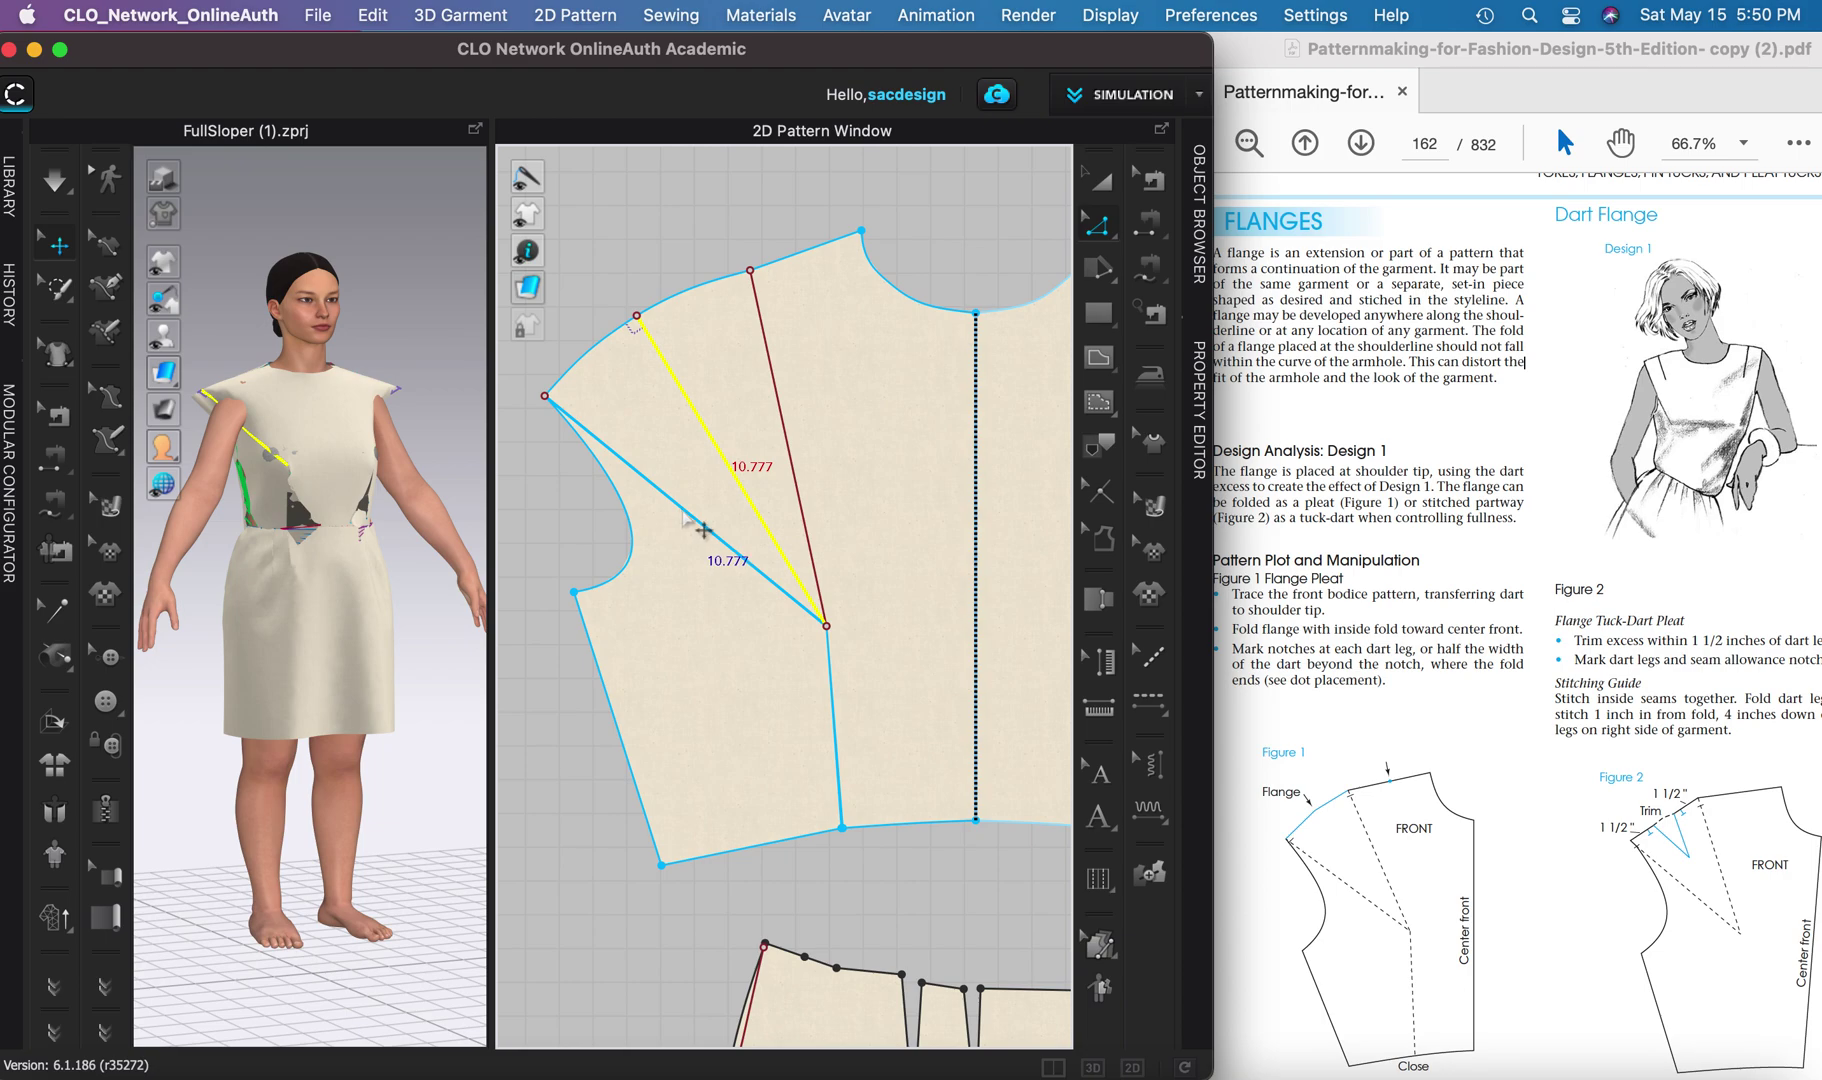
click(682, 508)
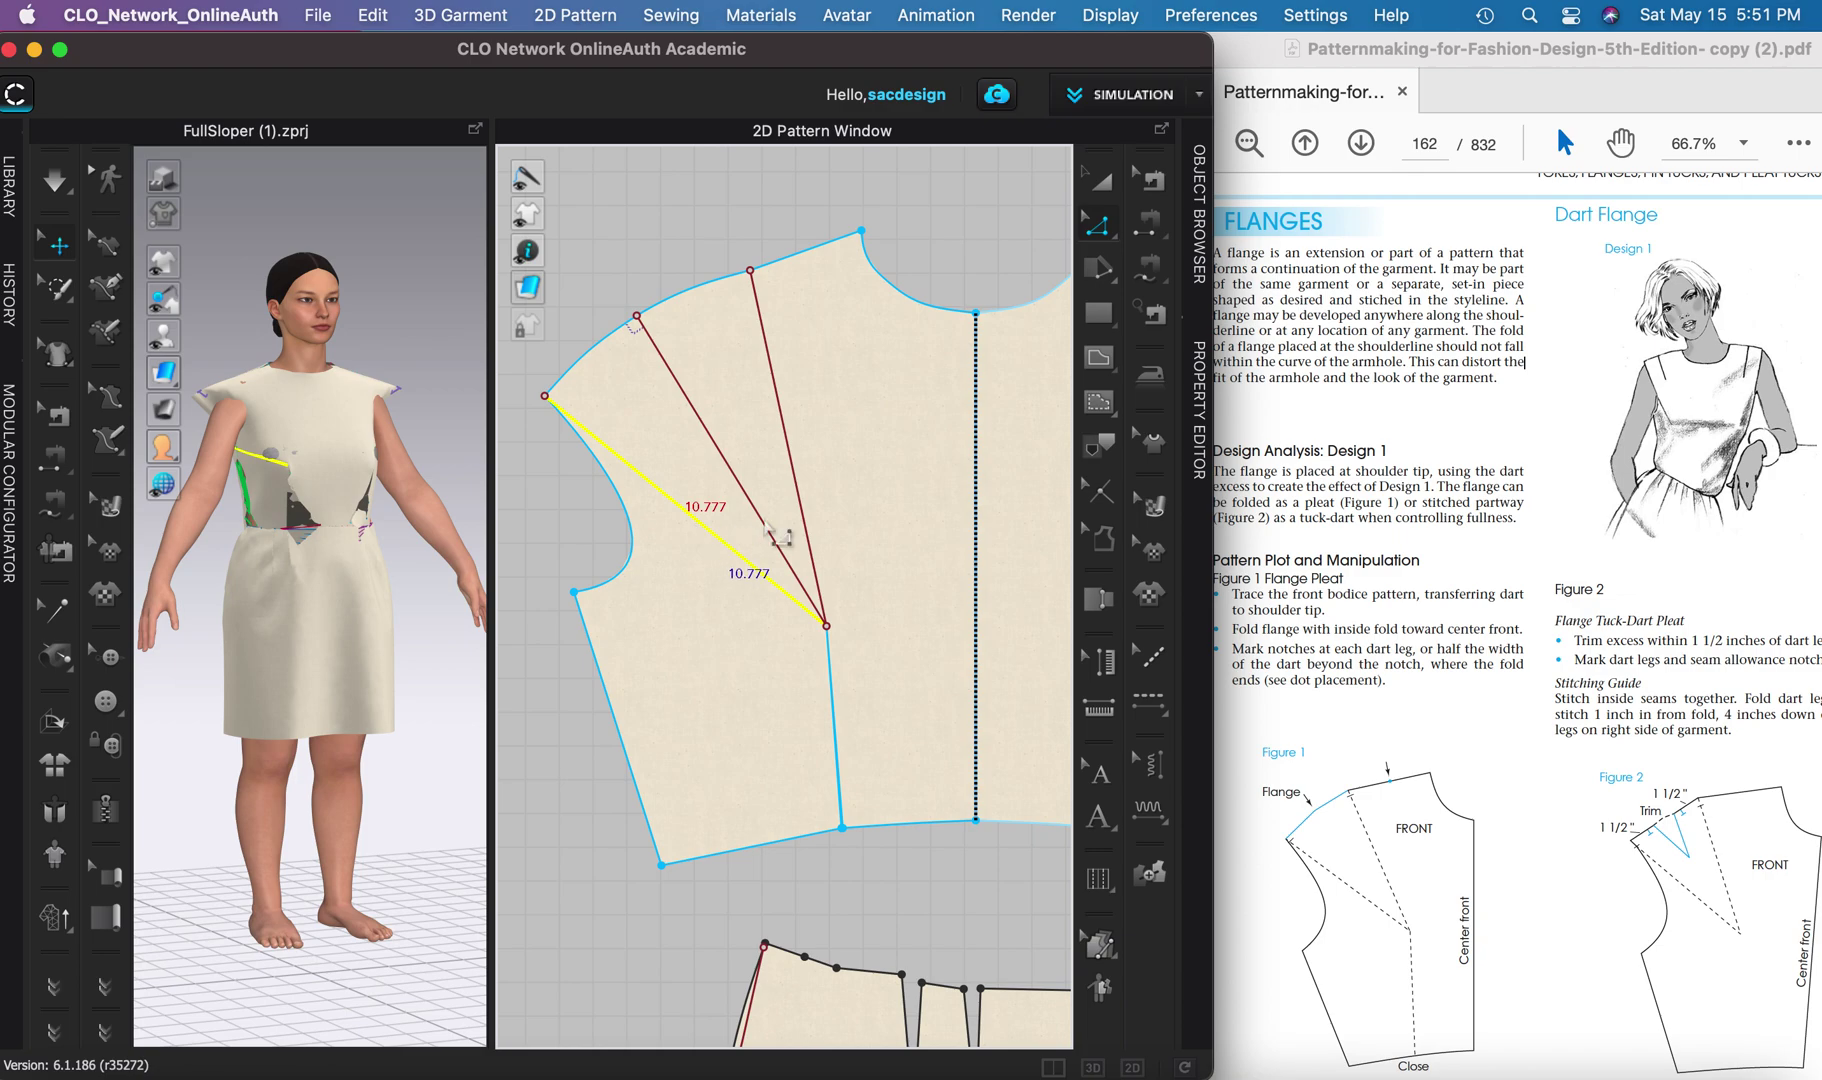
click(1199, 412)
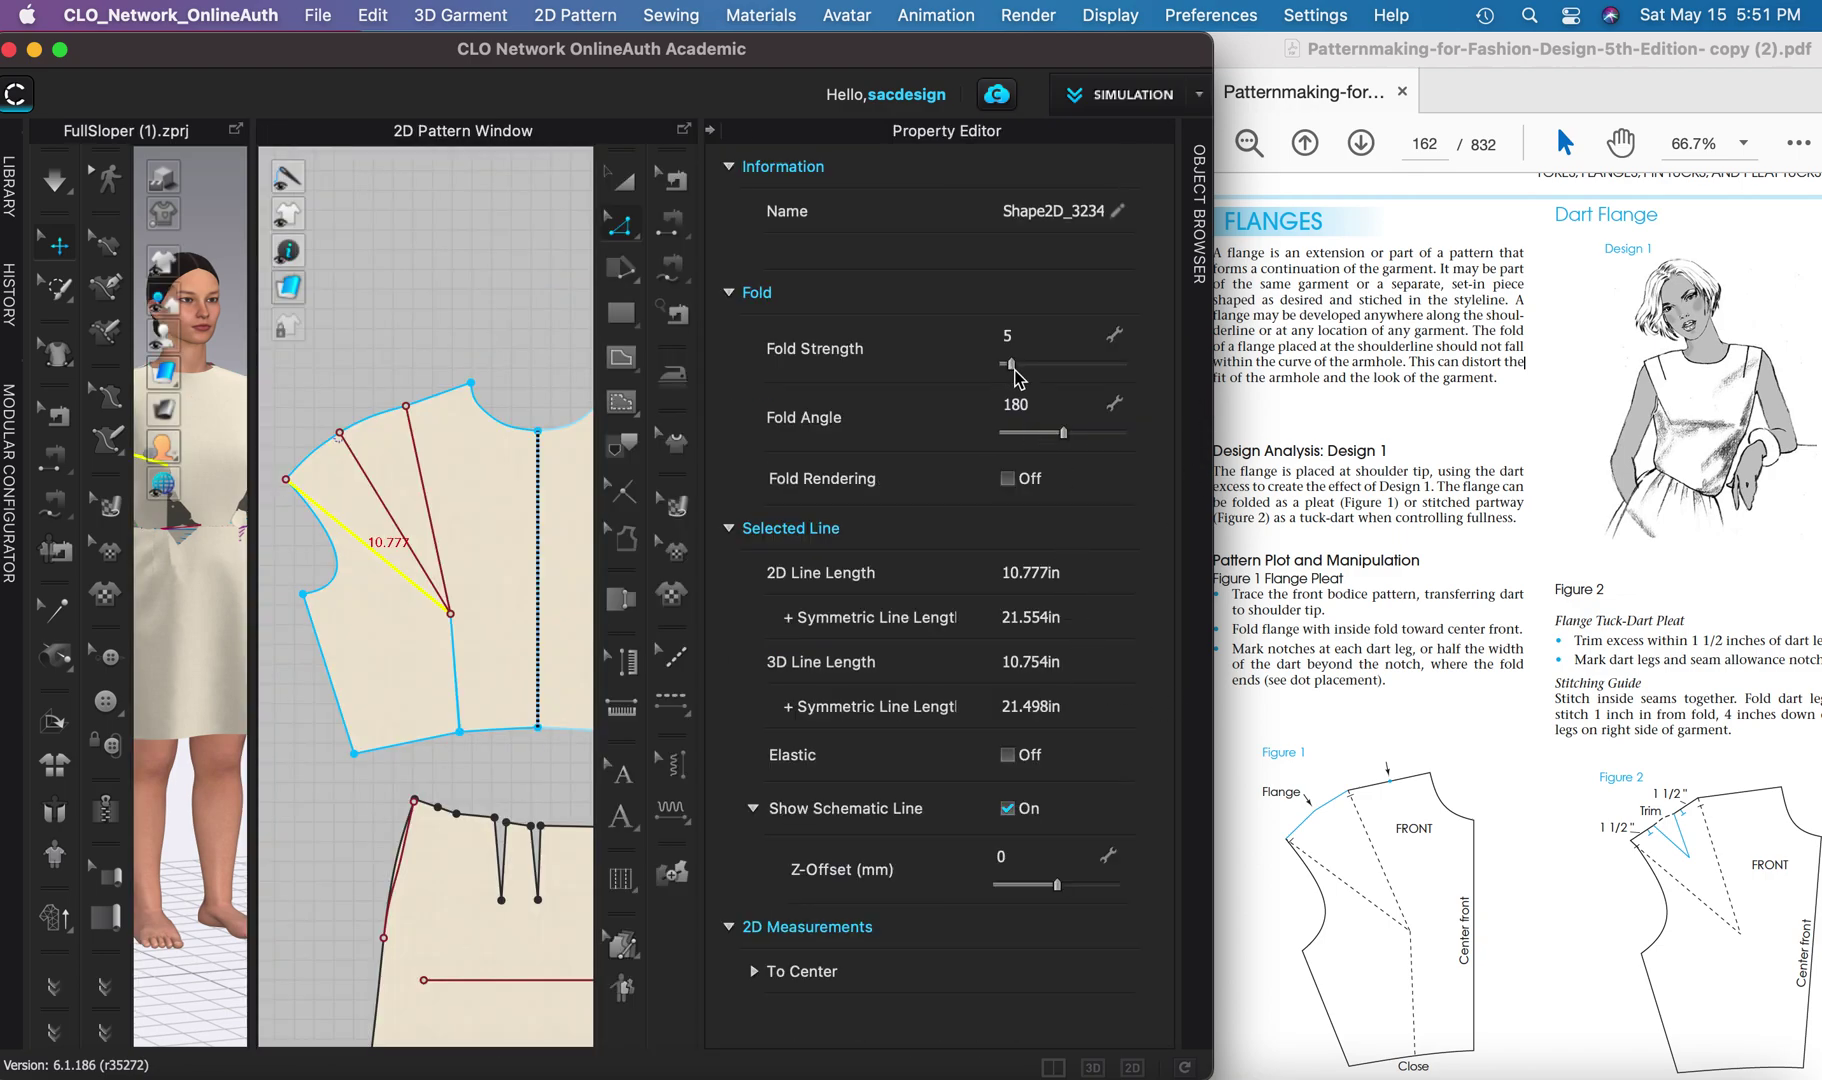
- Give one flange fold line a 360° fold angle with fold rendering on, and the other 0°
drag(1064, 434, 1080, 434)
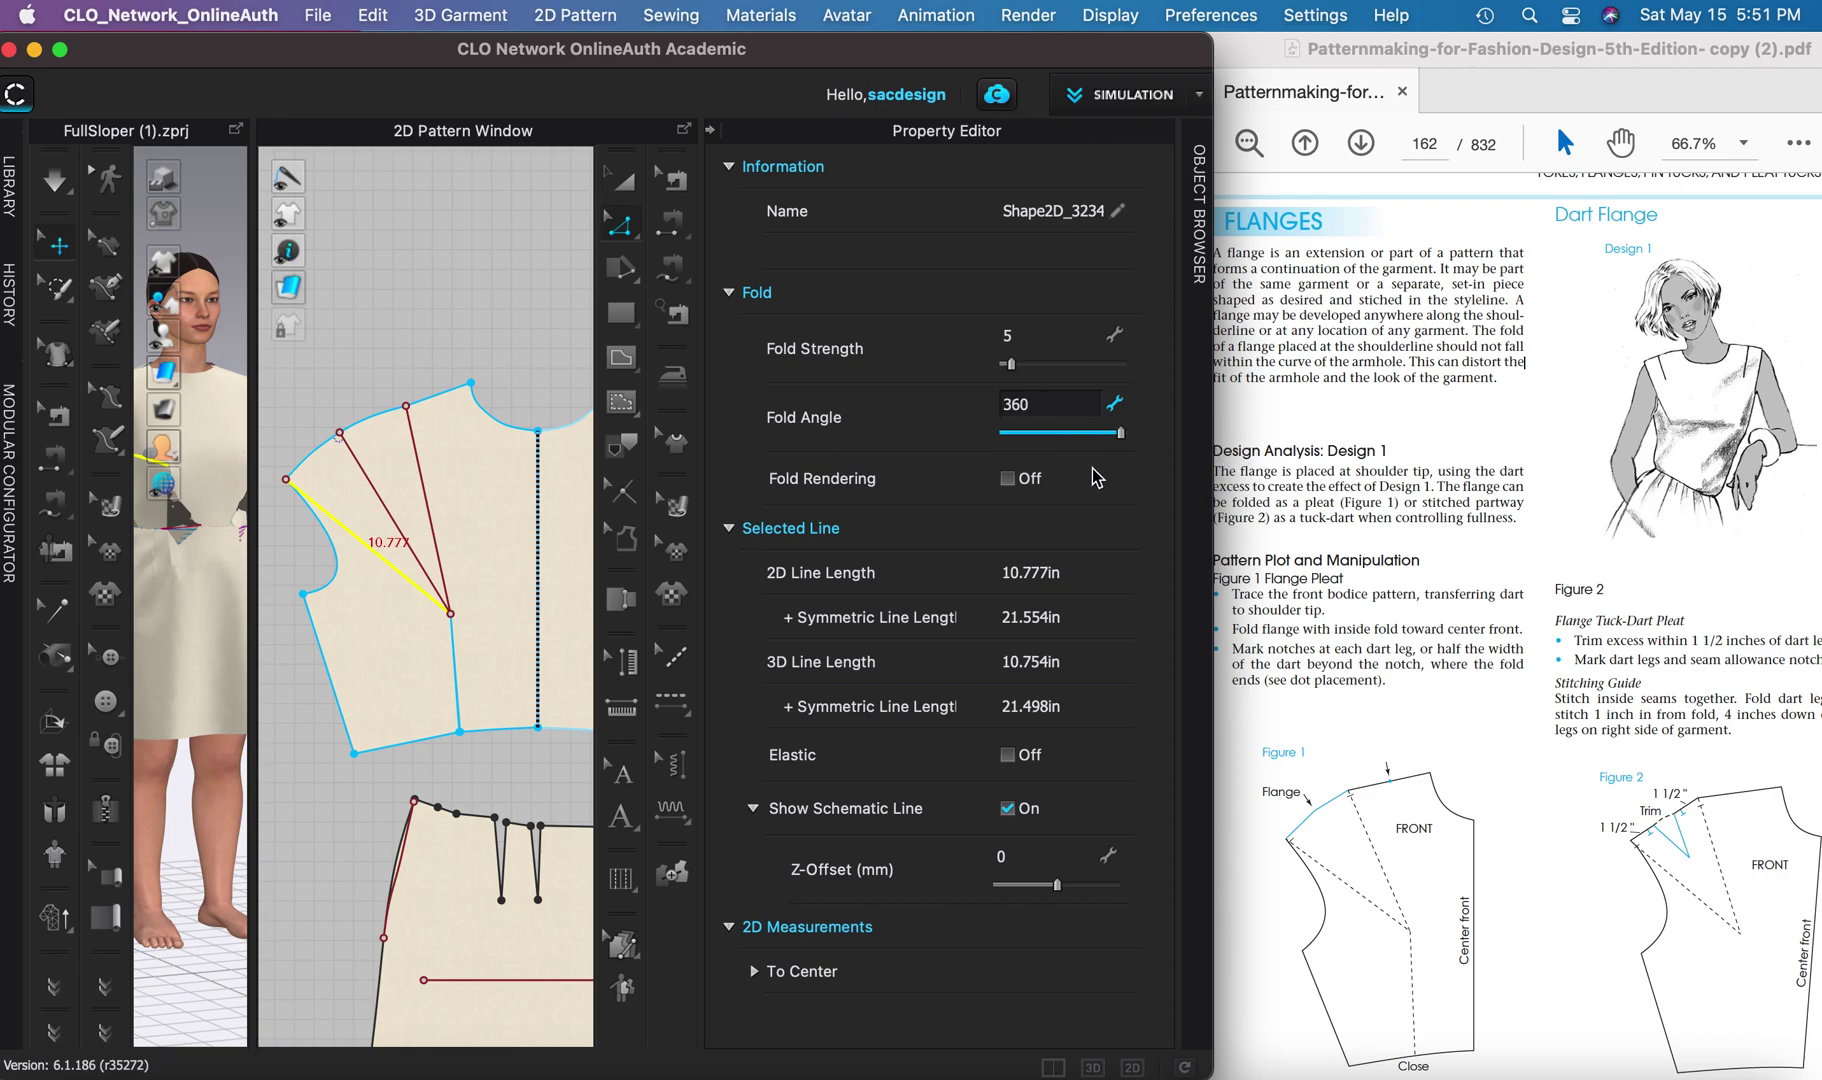
click(1010, 480)
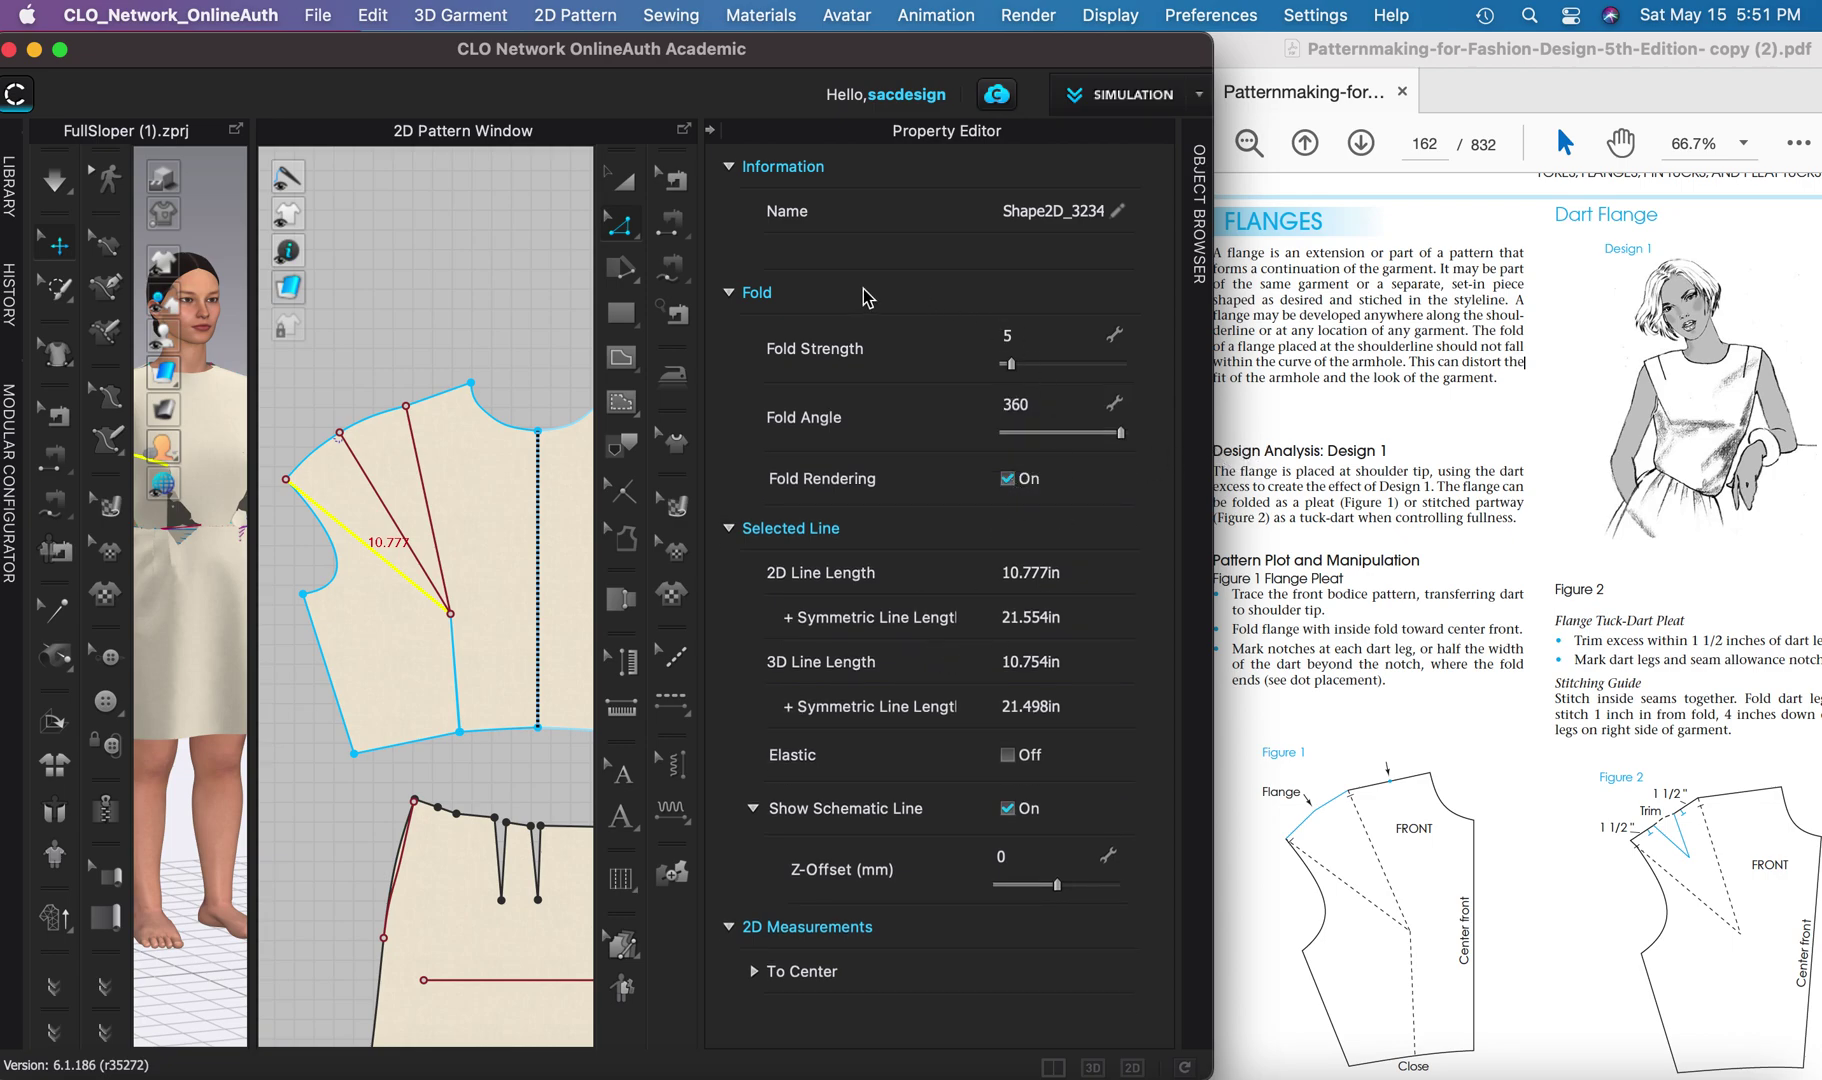
click(395, 522)
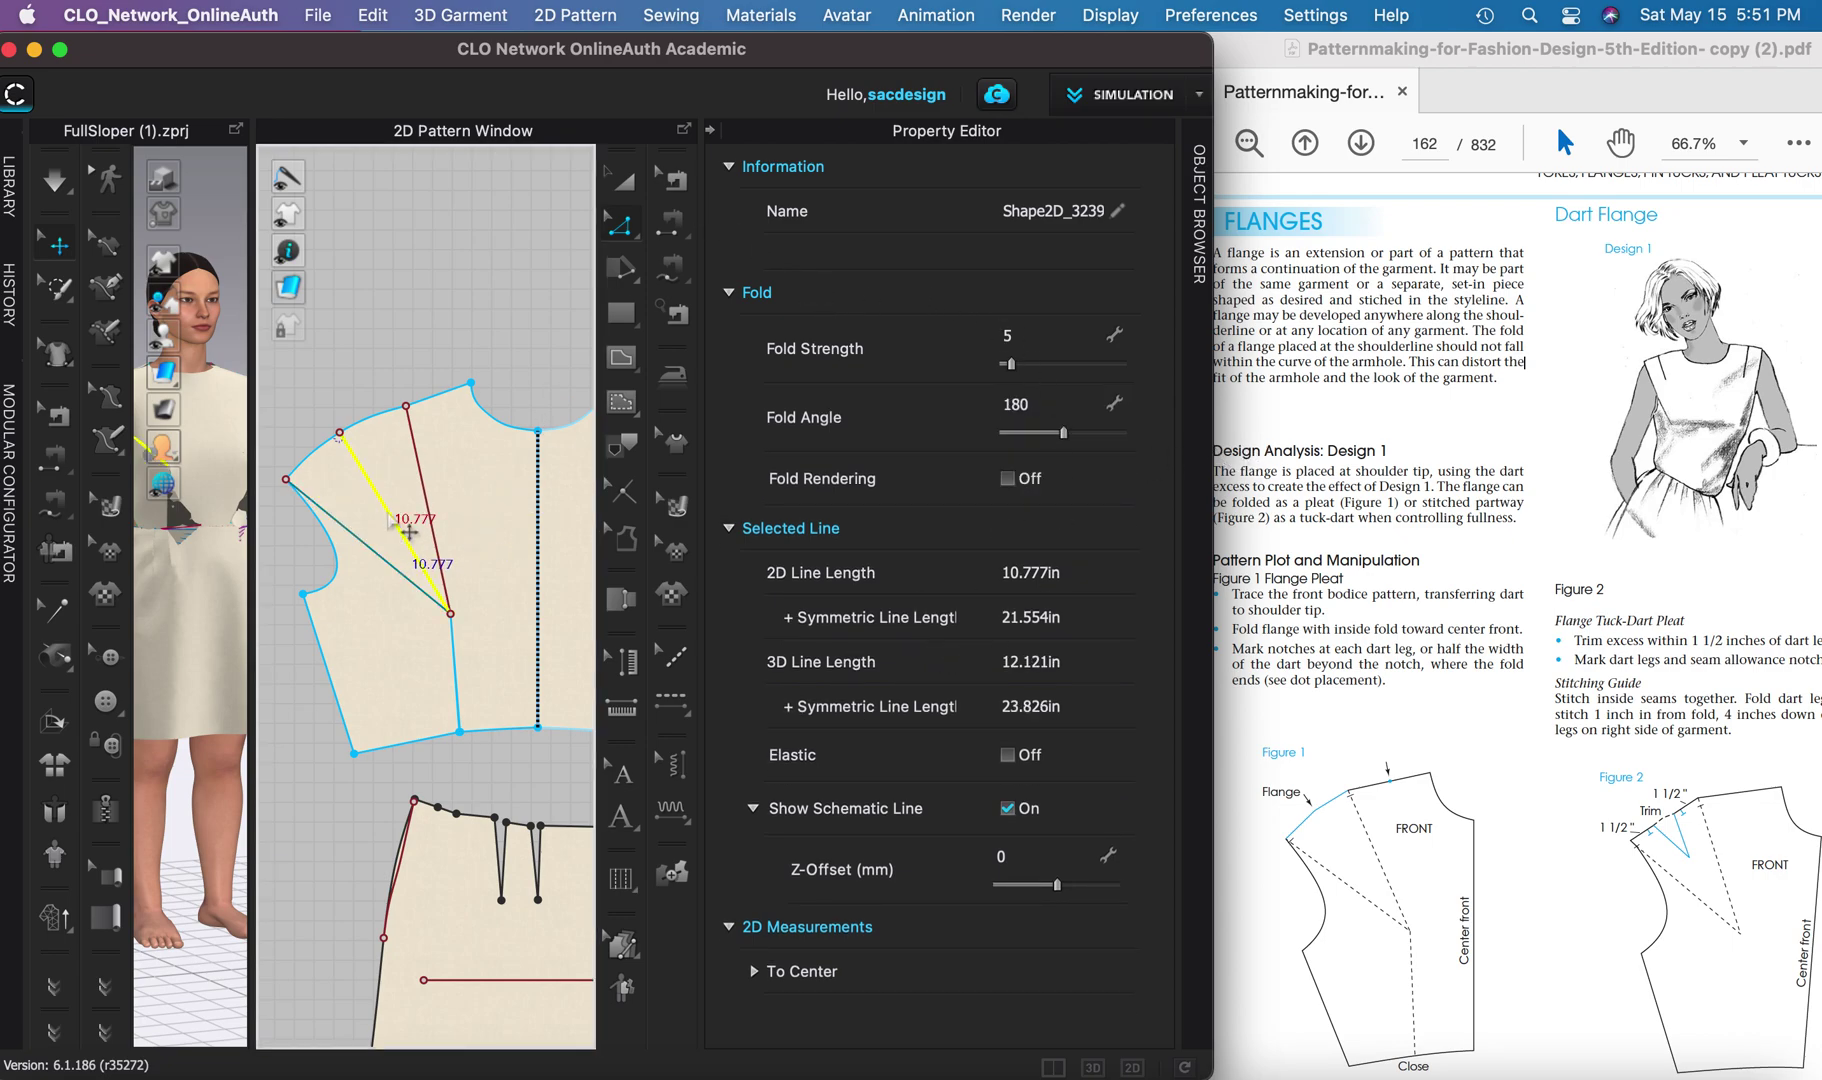
drag(1063, 433, 978, 441)
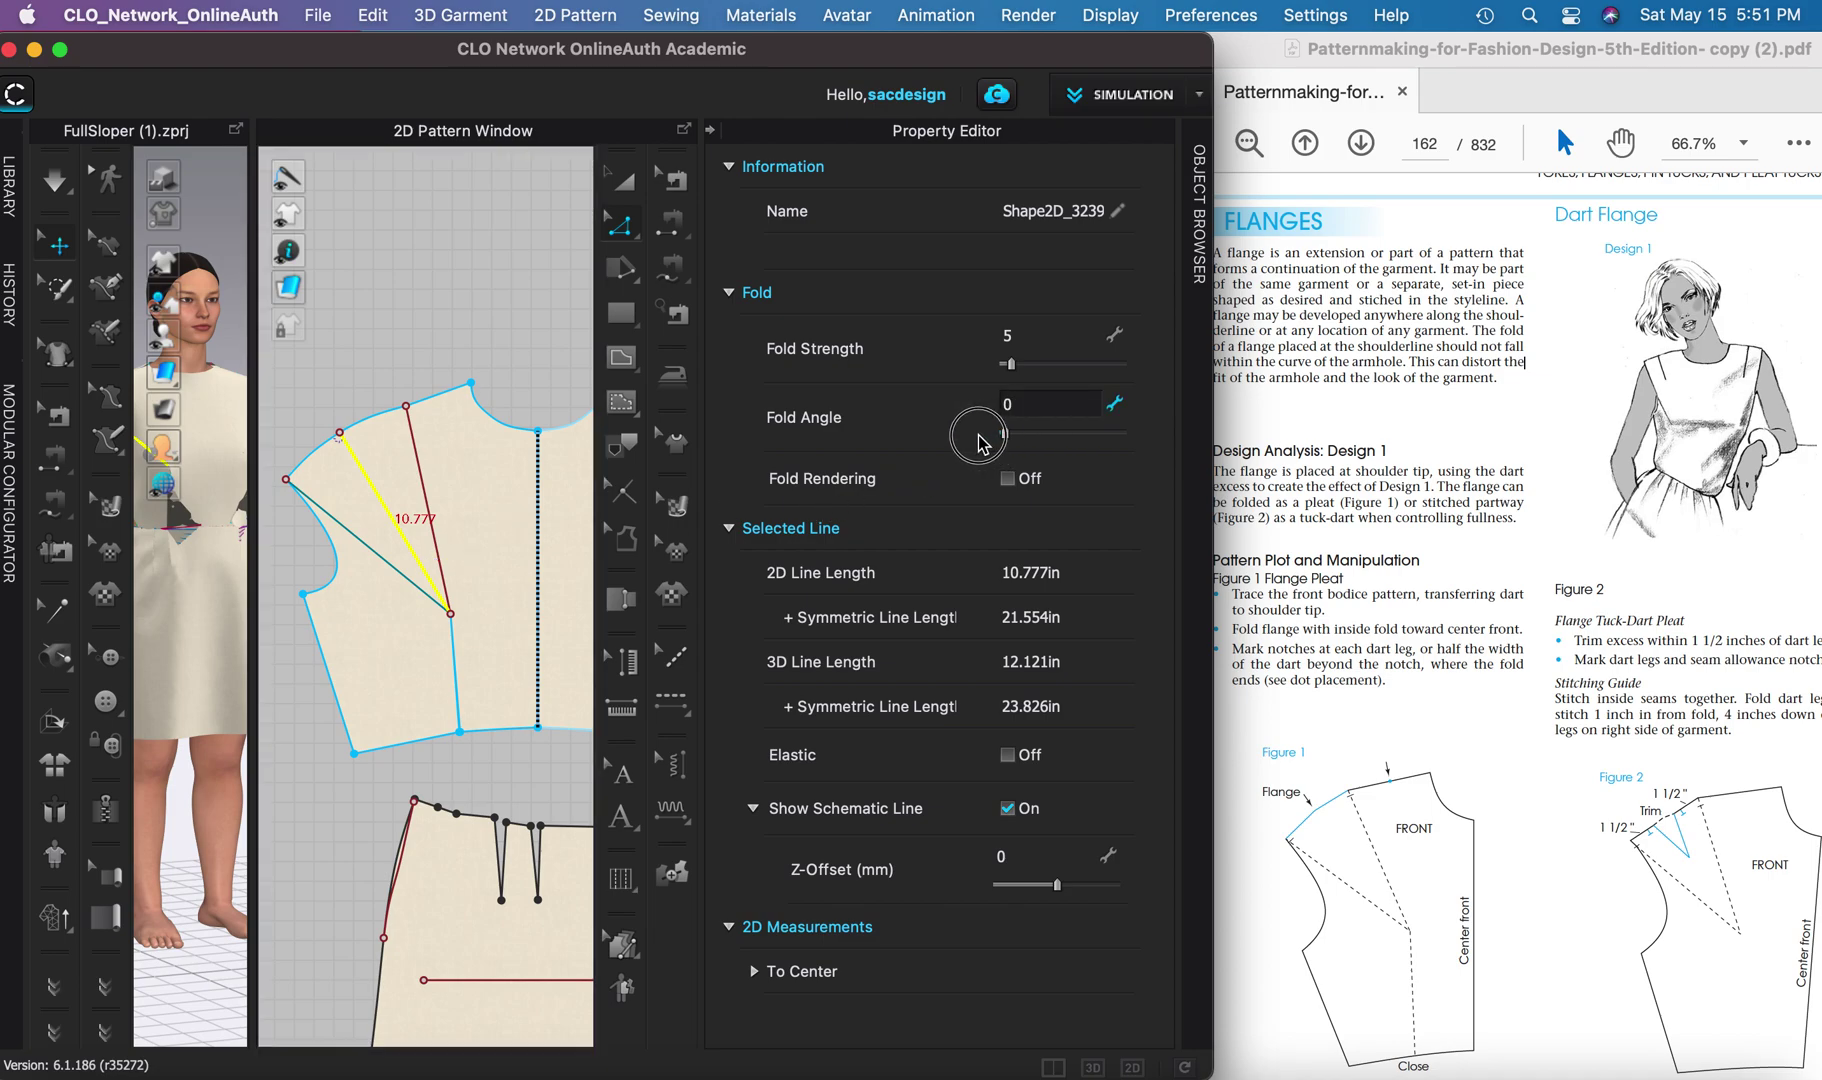
click(1008, 484)
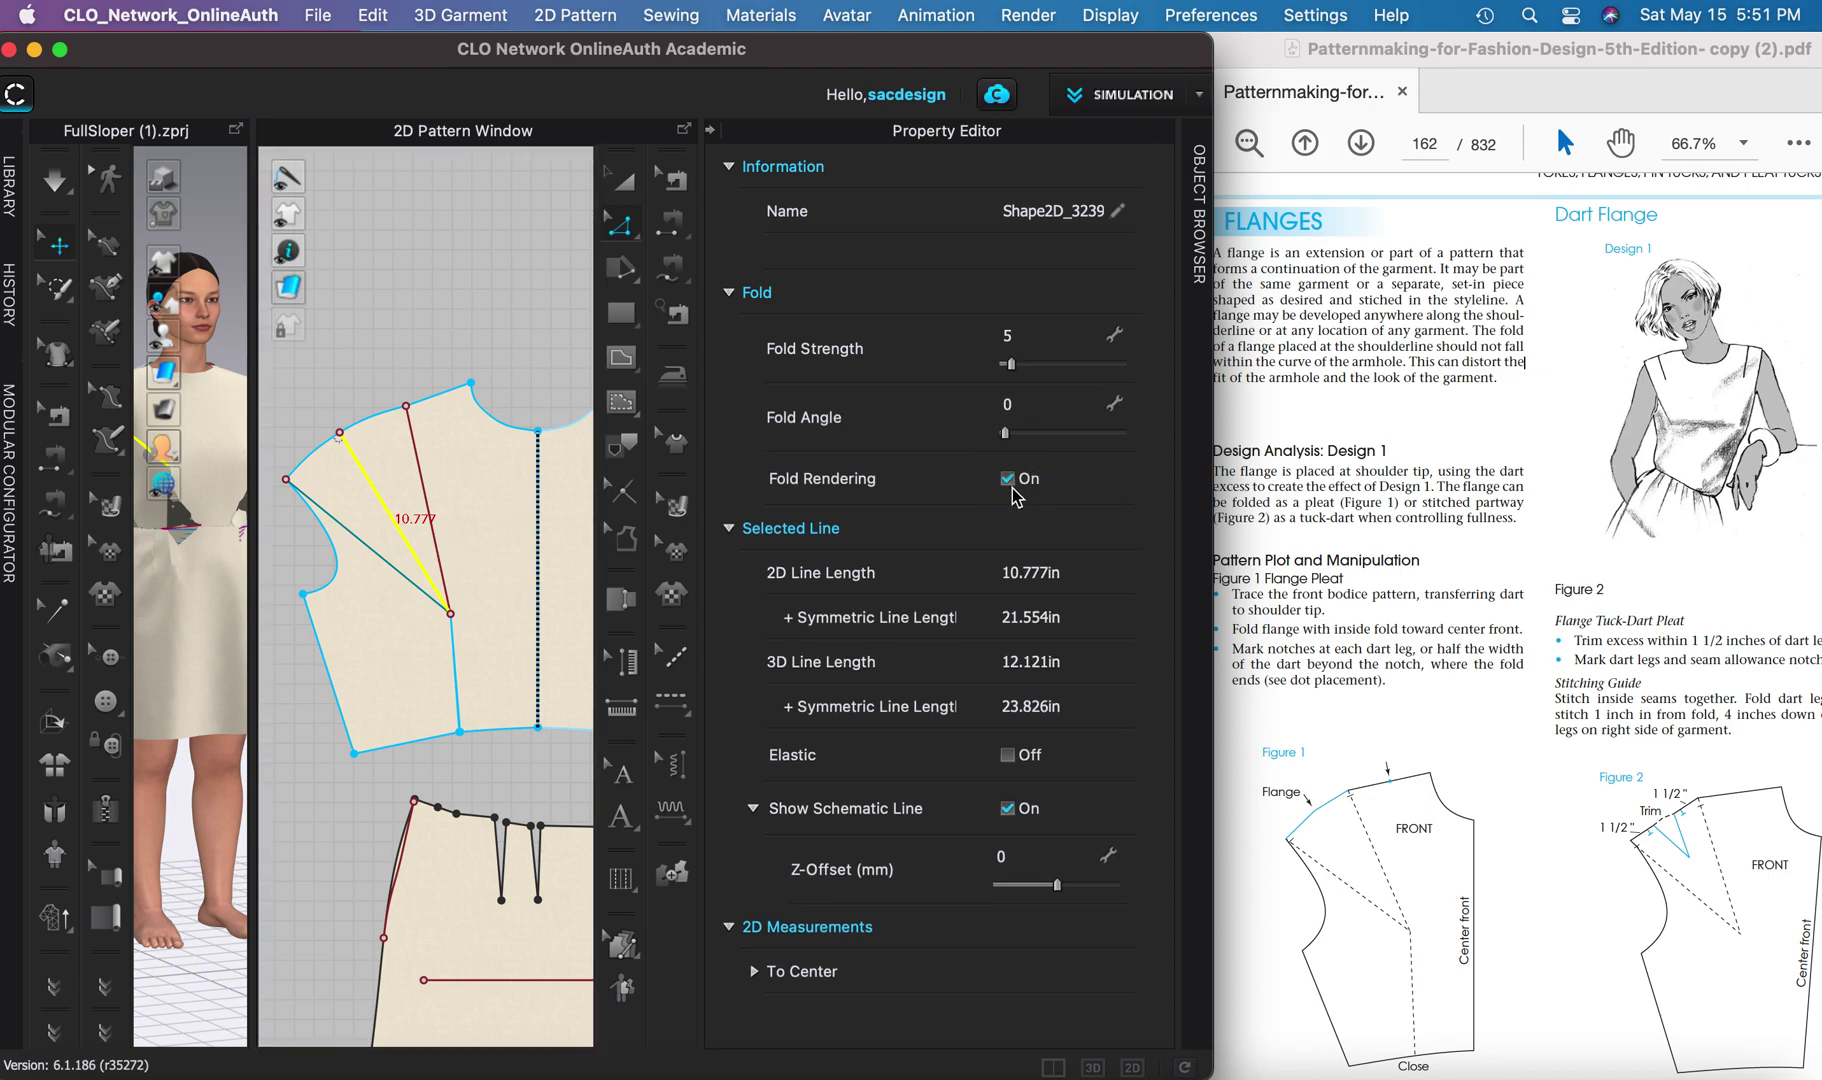
click(713, 135)
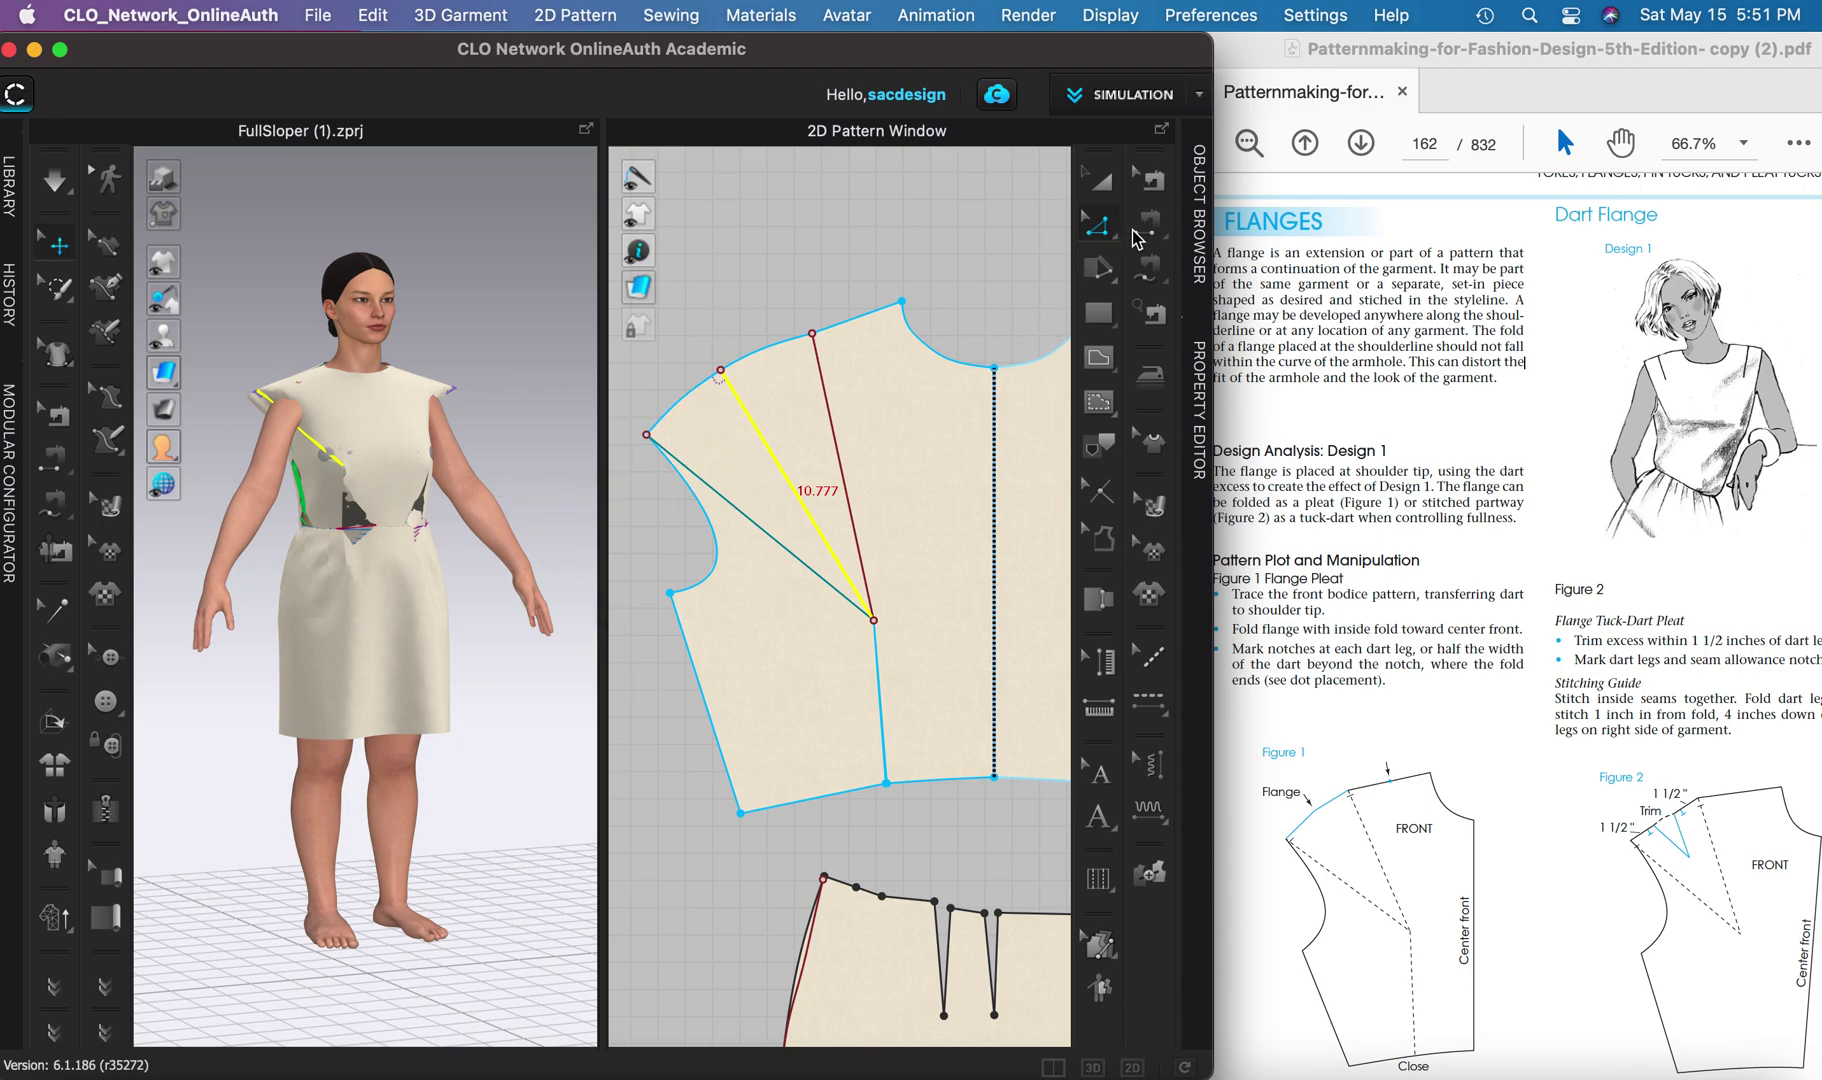
- Zoom and pan the 2D pattern window so all bodice pieces are visible
scroll(912, 472, down, 3)
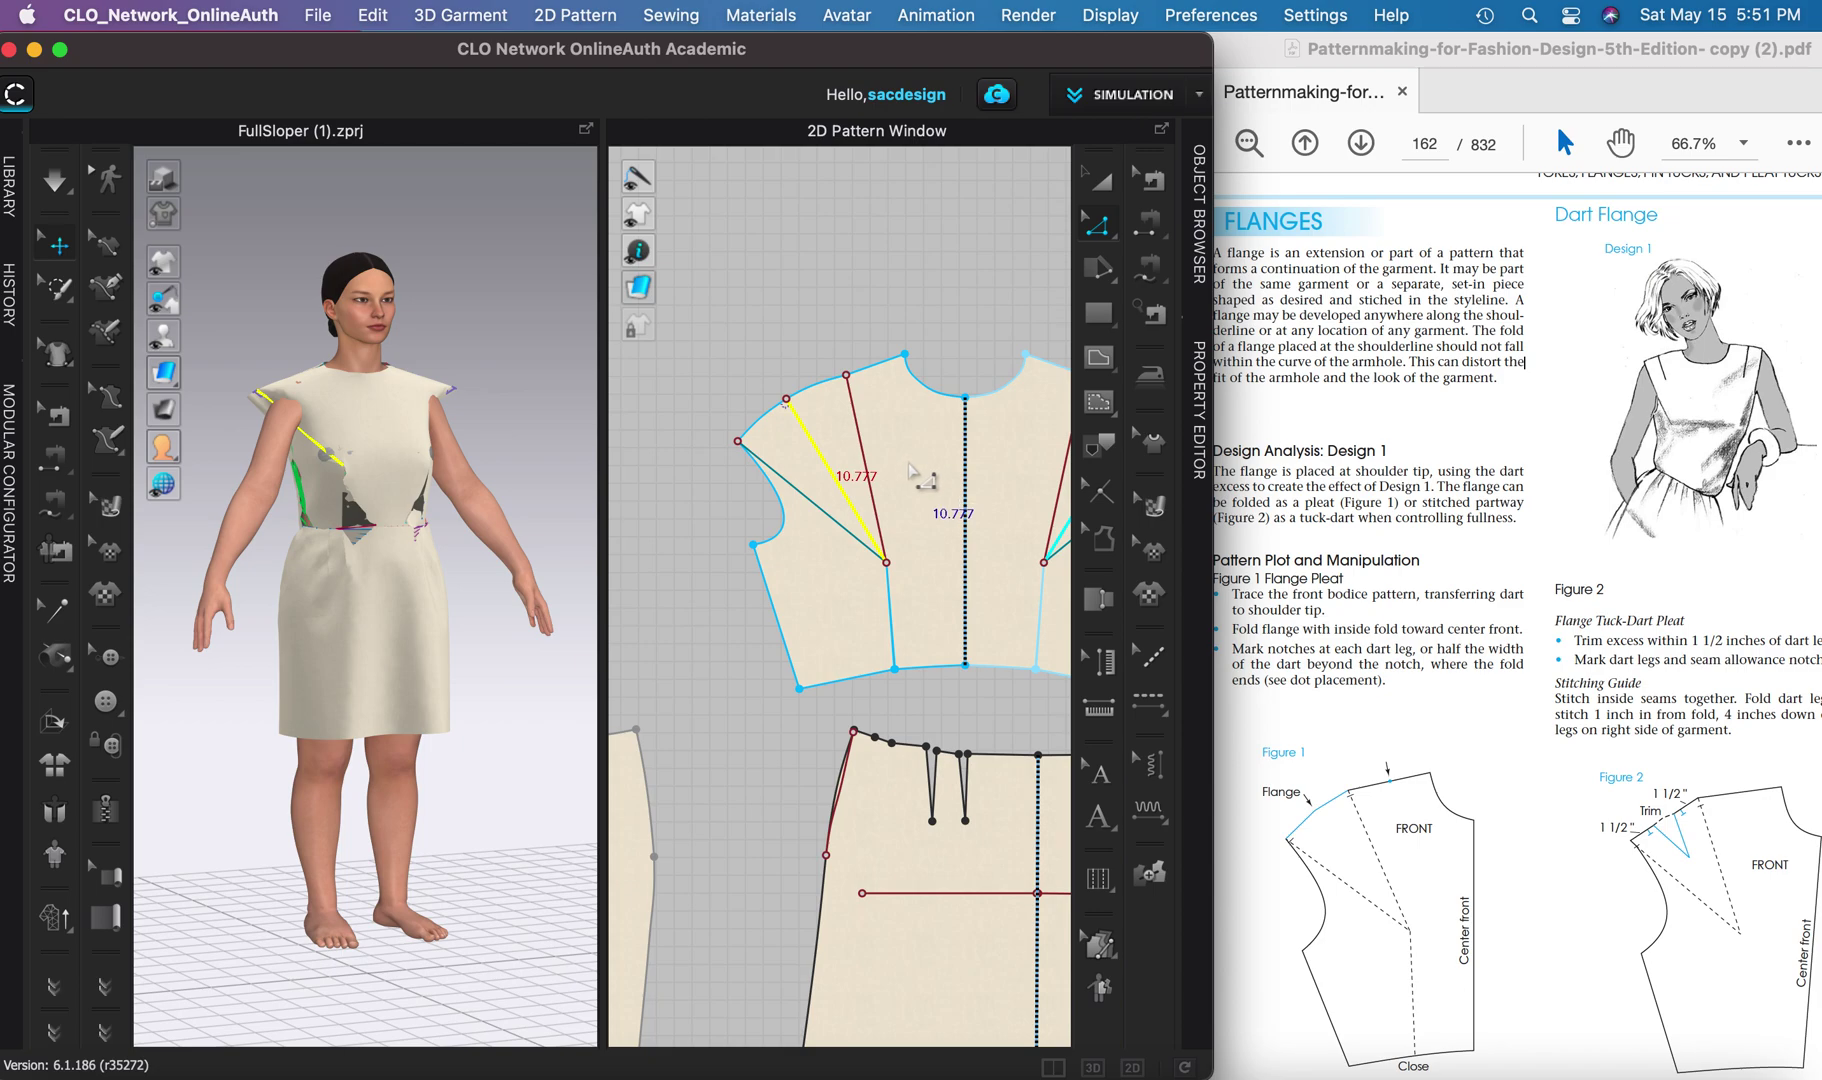
scroll(1040, 340, down, 3)
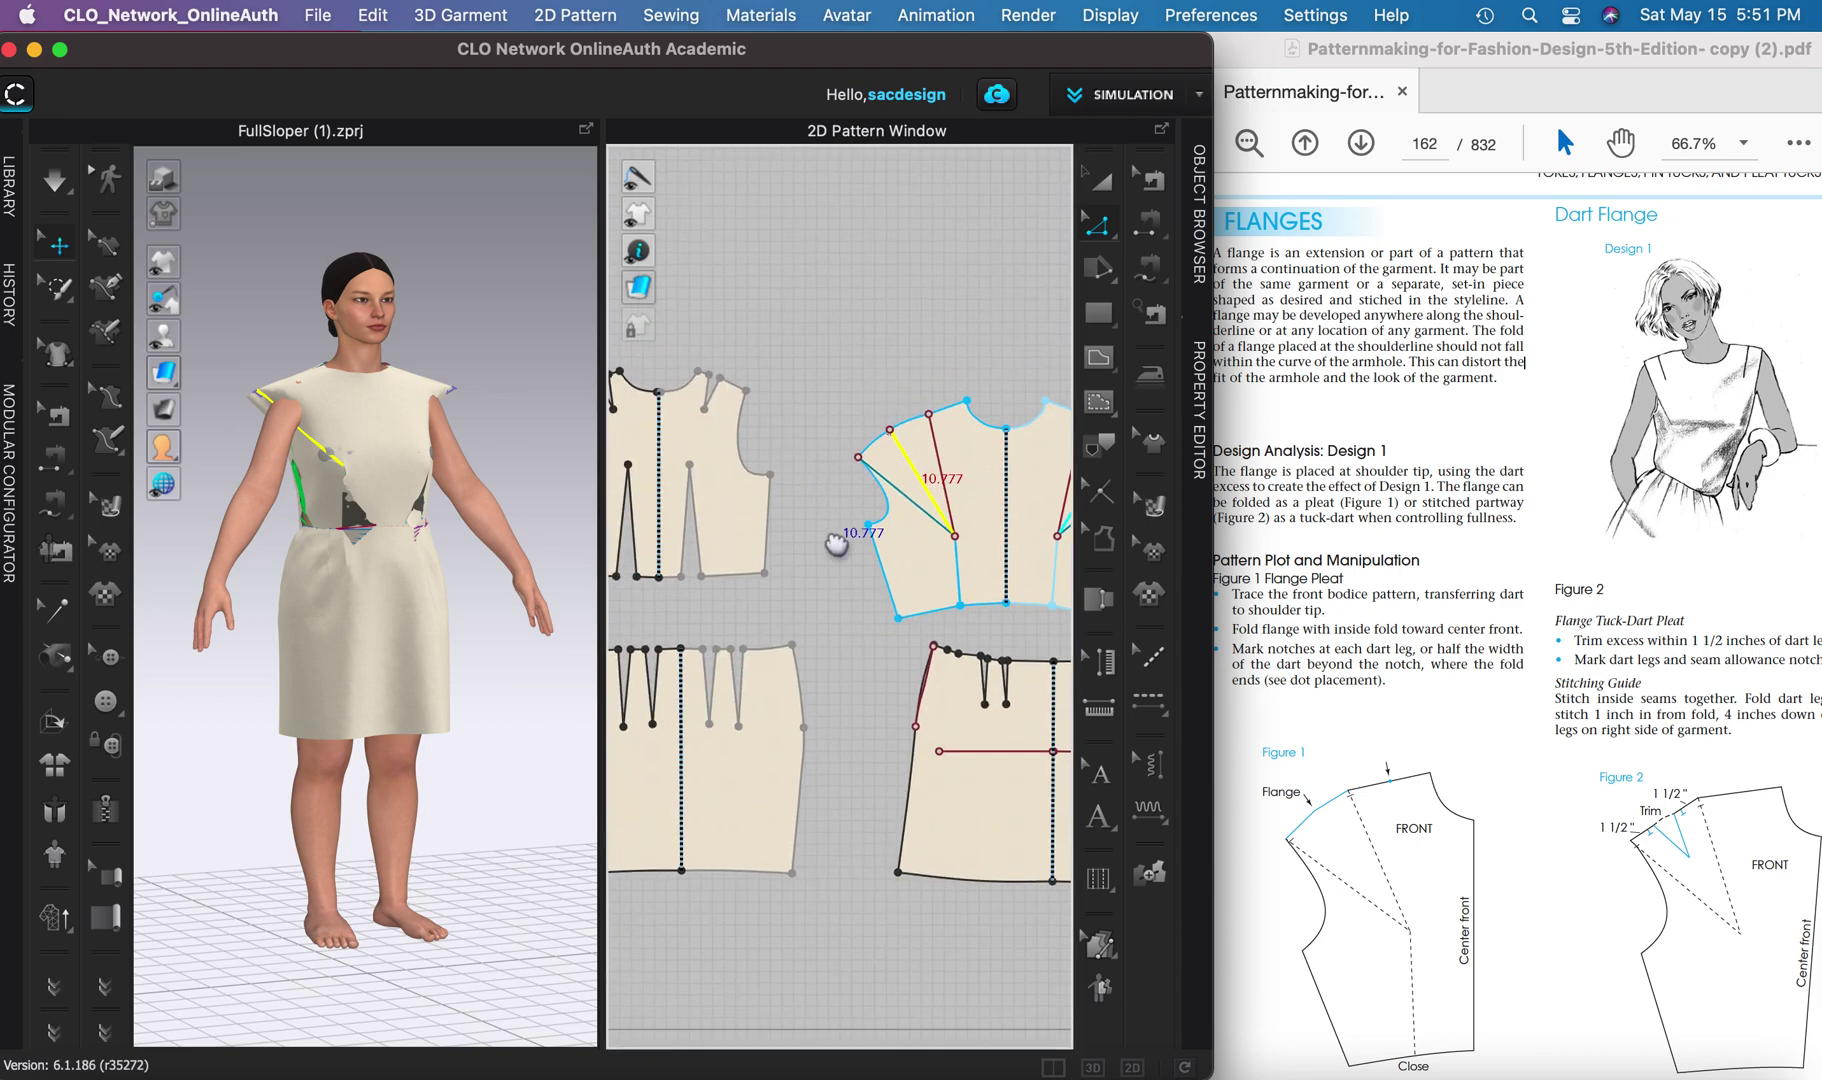
middle_drag(836, 543, 861, 626)
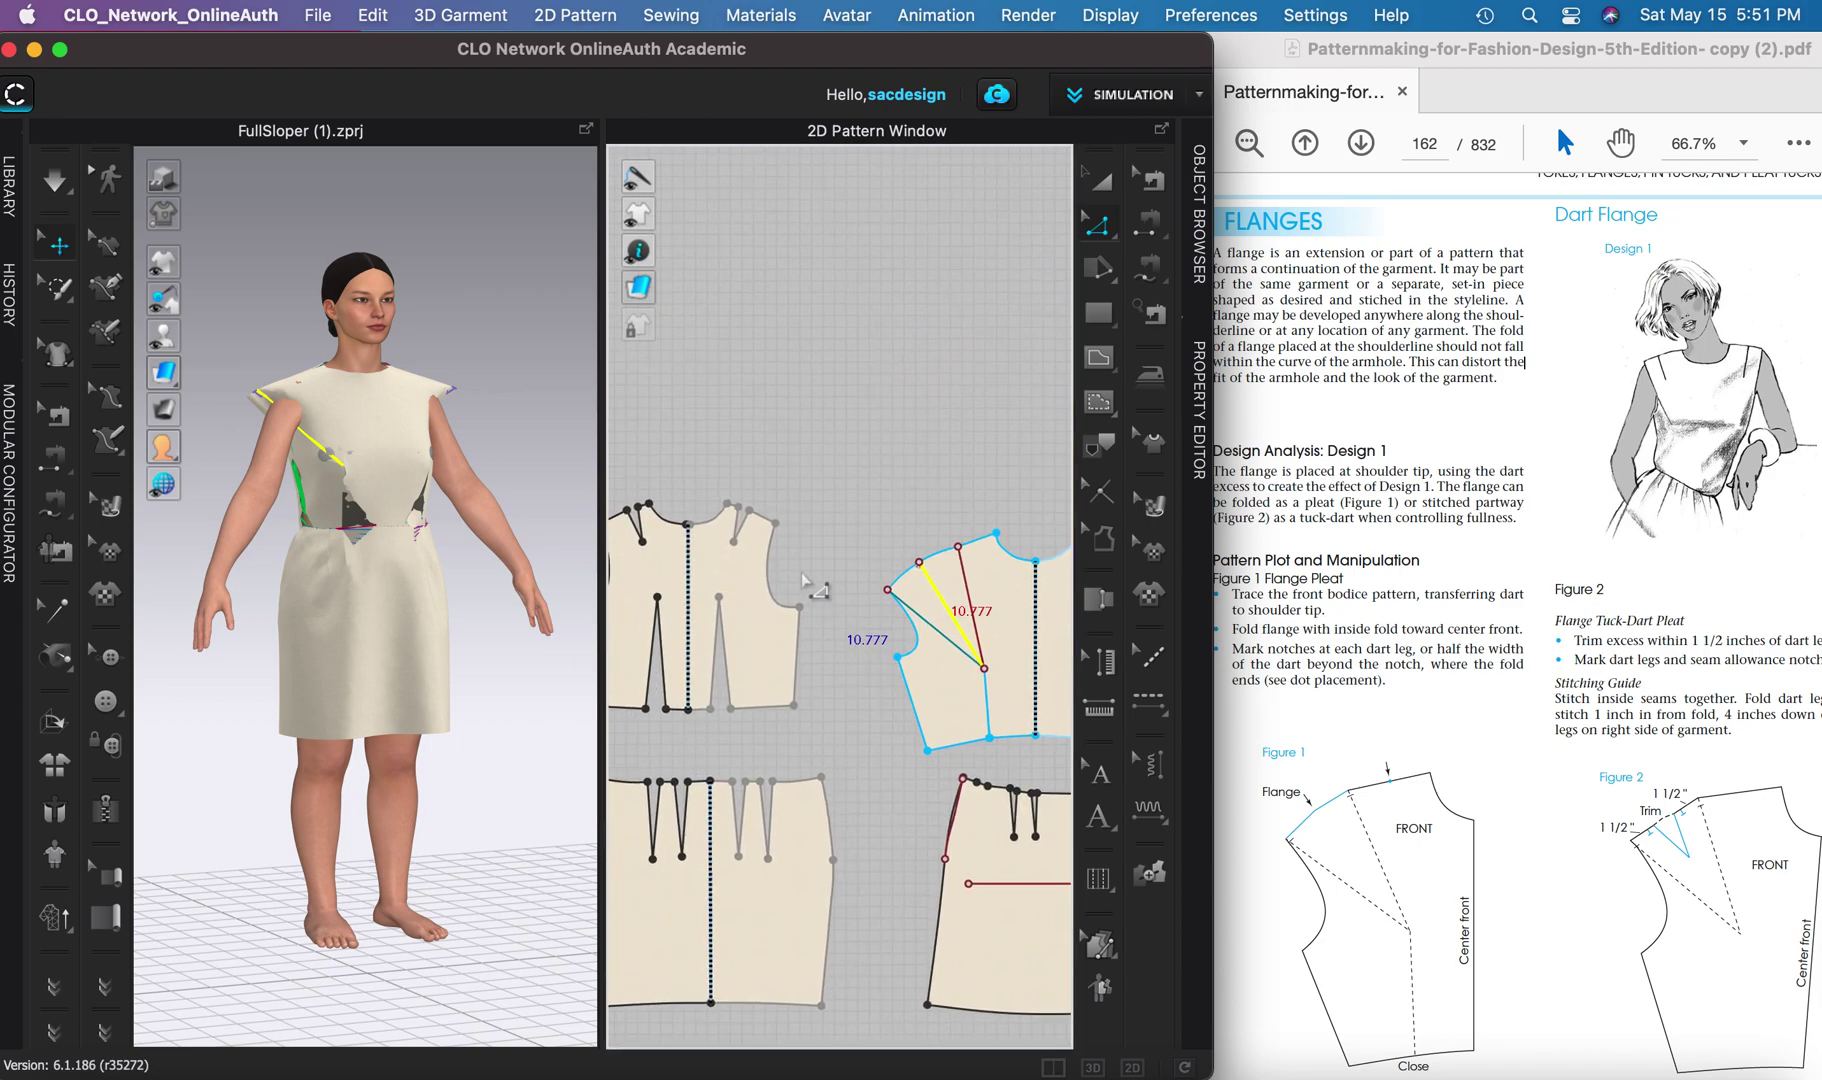
scroll(810, 565, up, 2)
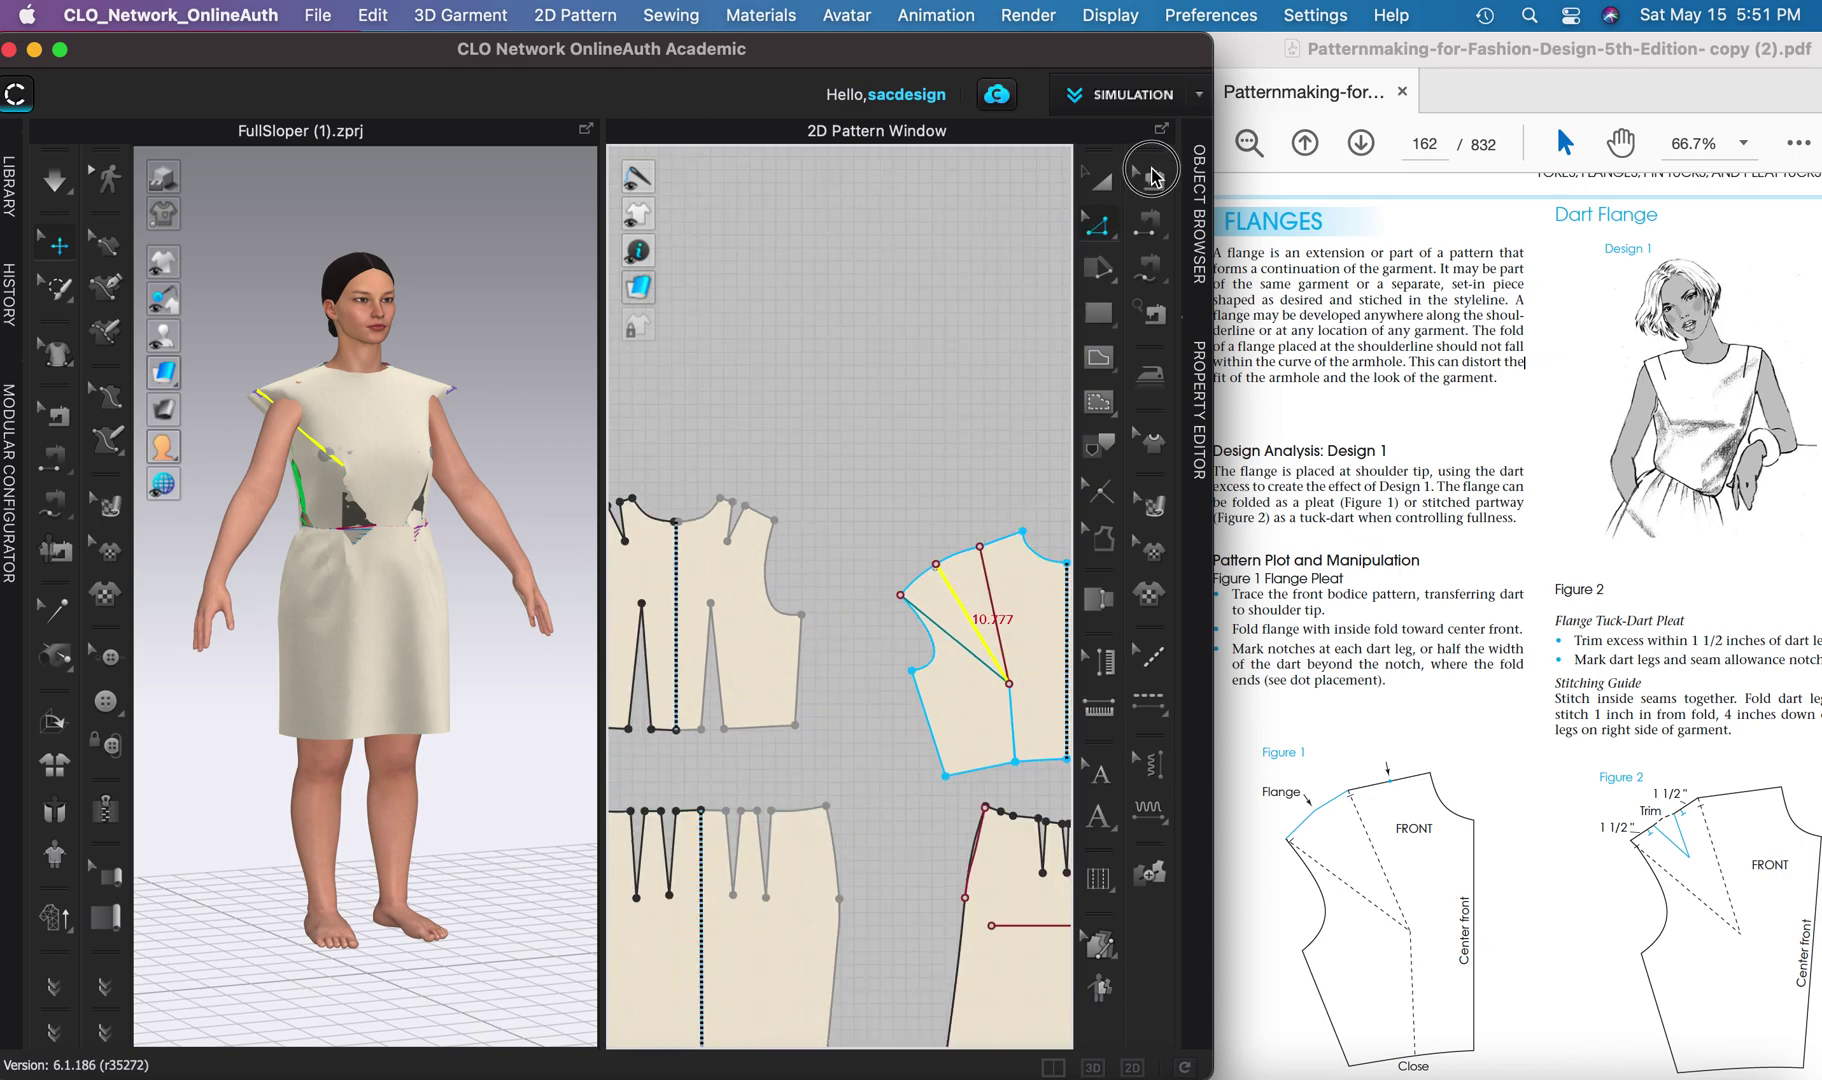
- Review the existing seams with Edit Sewing (B), then orbit to the dress's back
key(b)
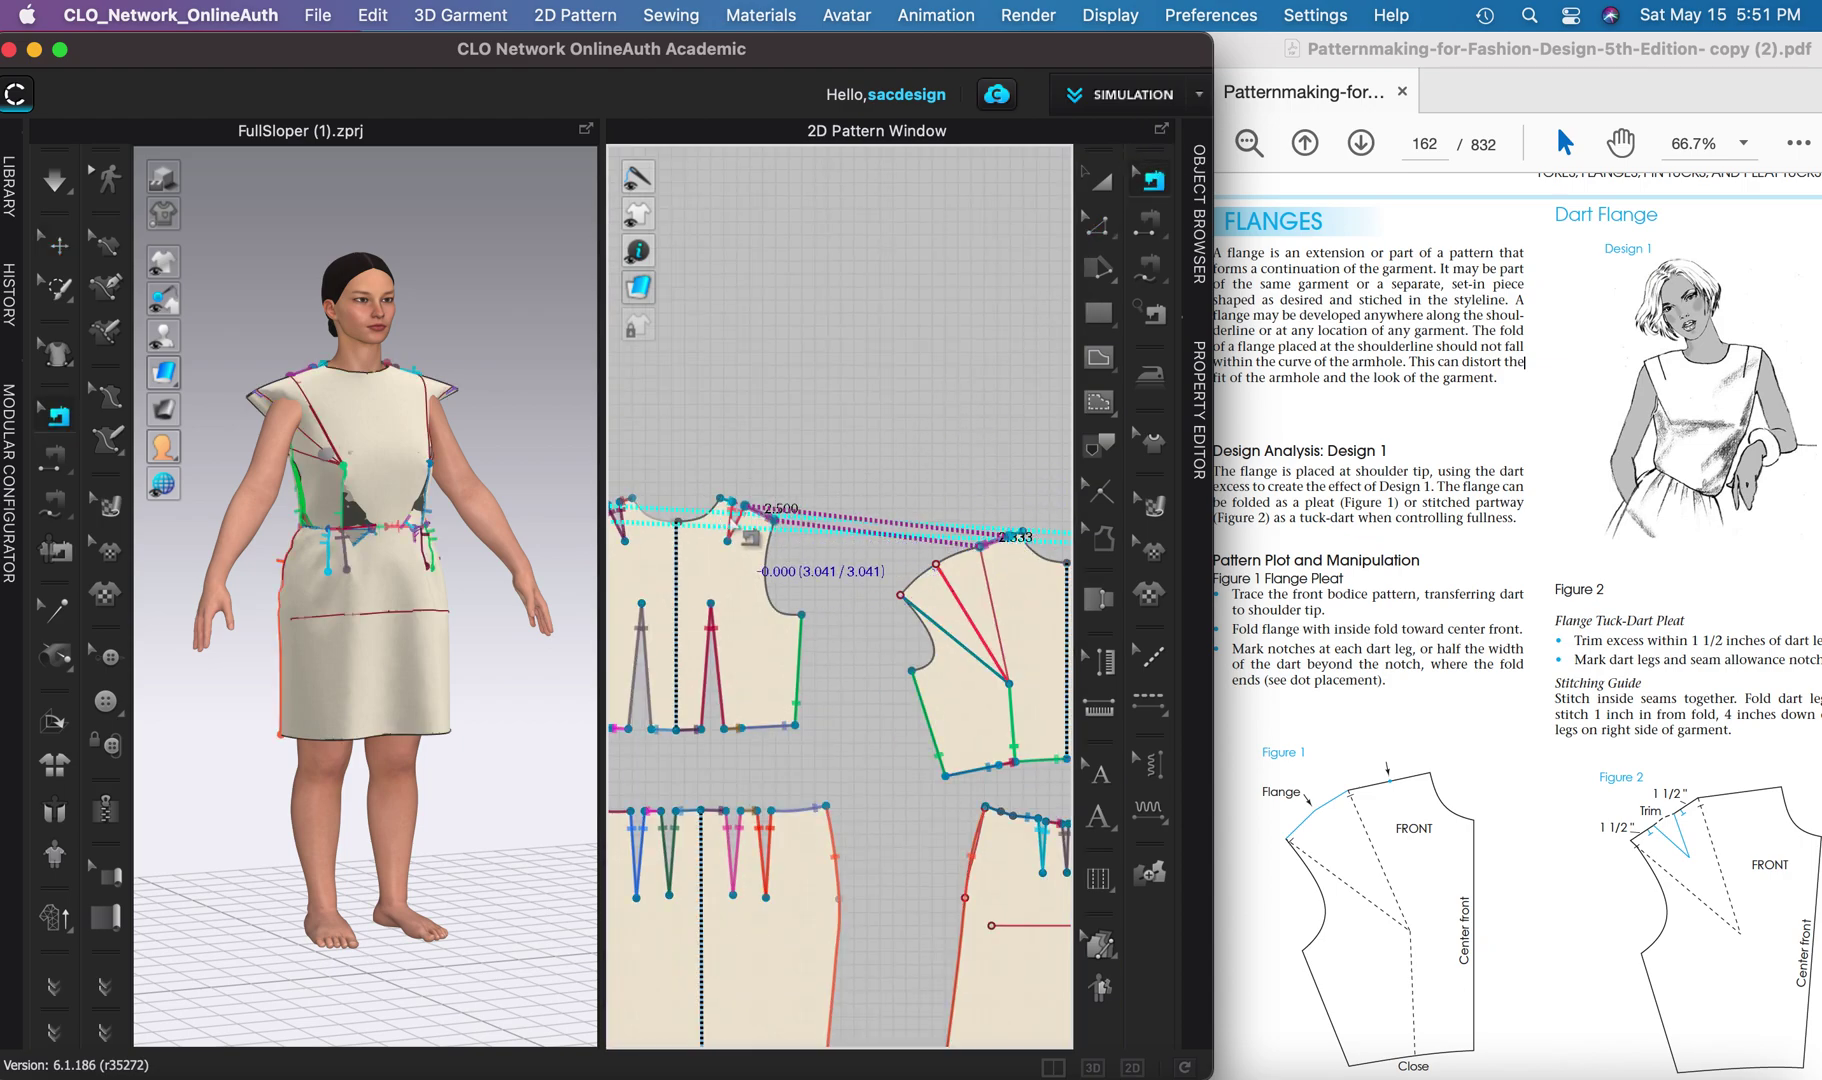
click(727, 512)
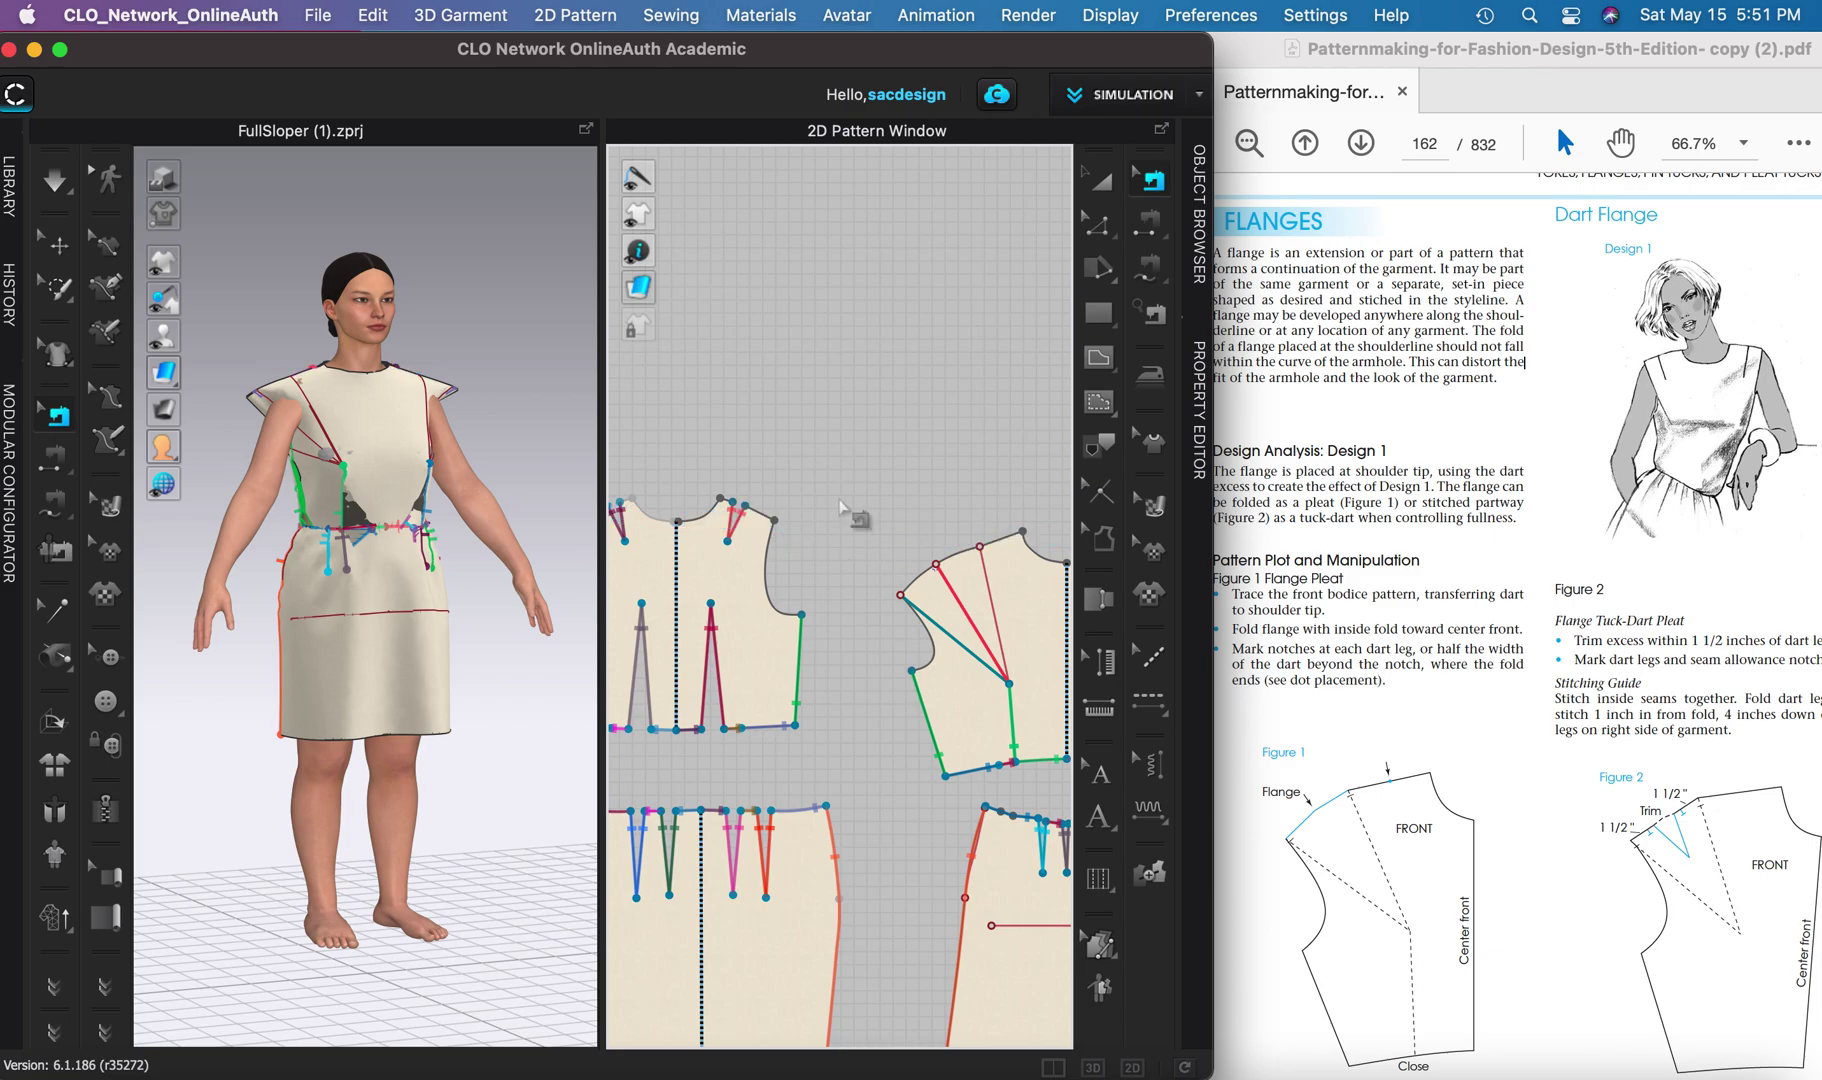
mouse_move(380, 450)
right_down()
mouse_move(440, 452)
mouse_move(373, 460)
right_up()
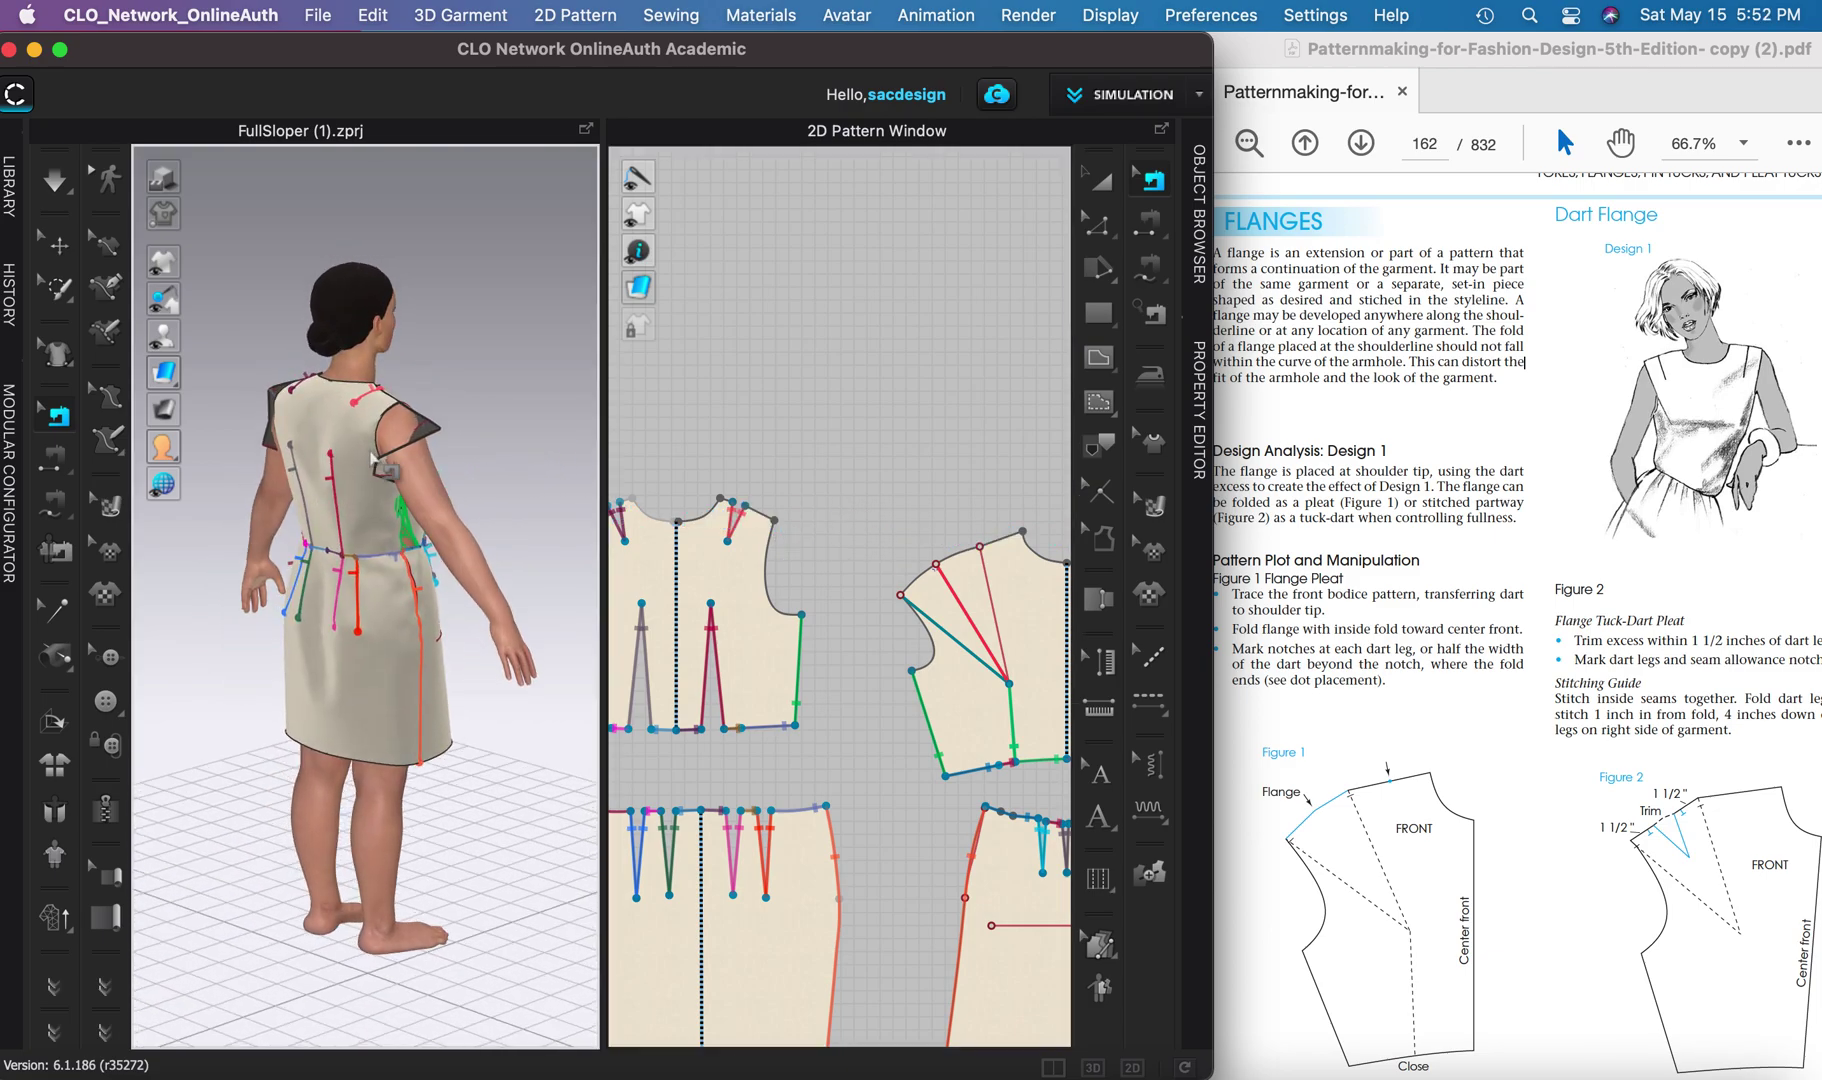
click(64, 250)
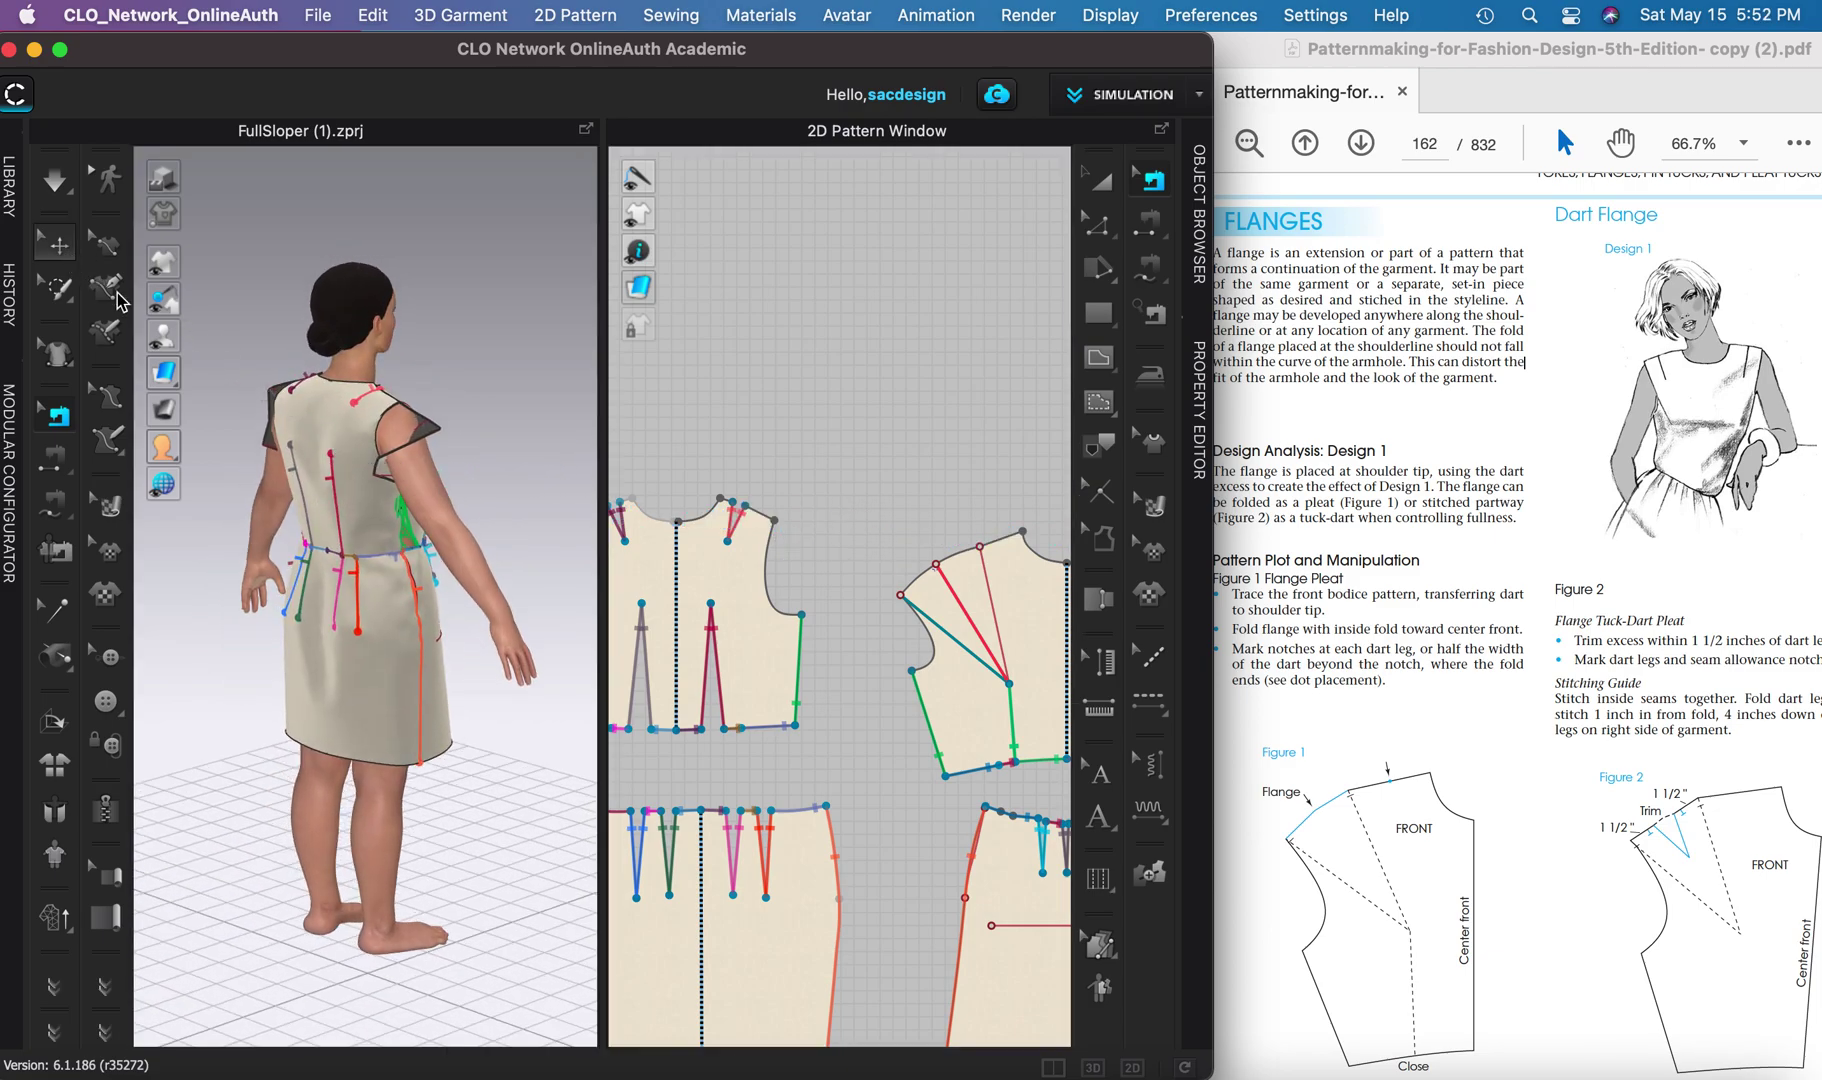
- Apply Strengthen to the back bodice piece
click(325, 406)
right_click(325, 405)
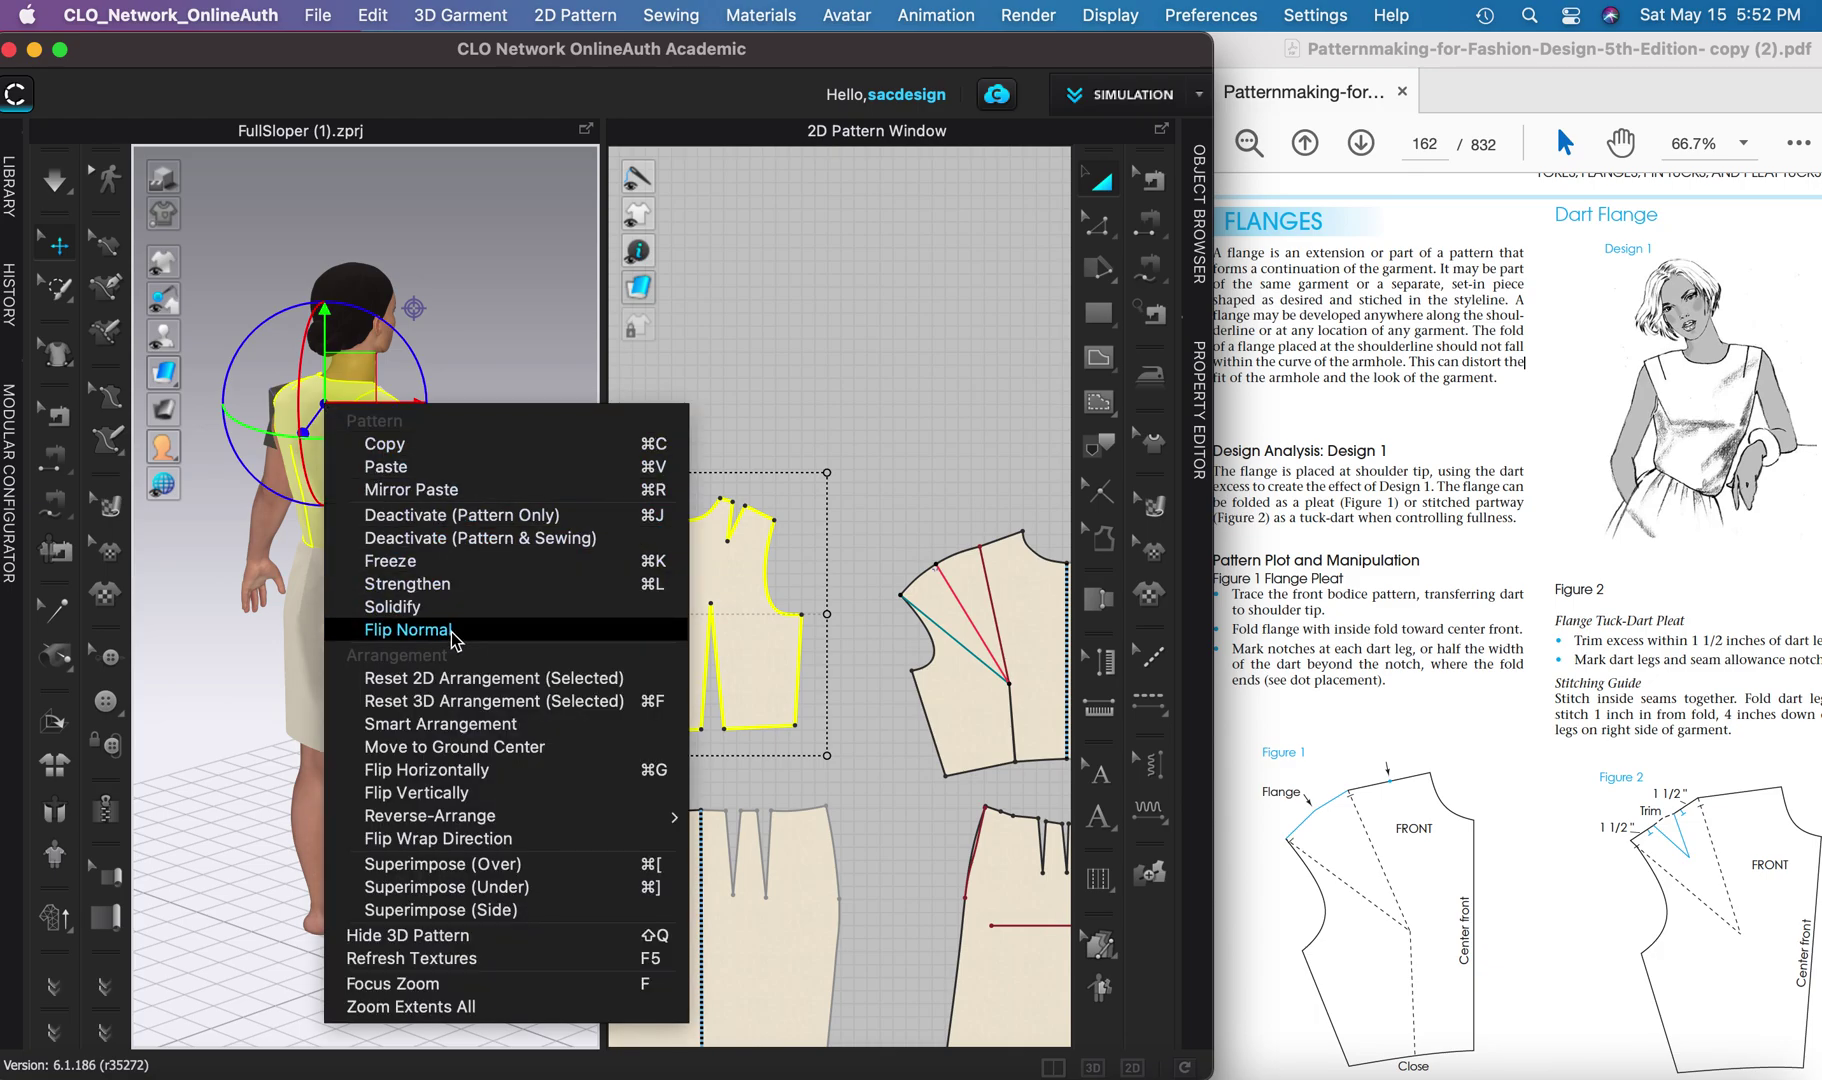
click(410, 583)
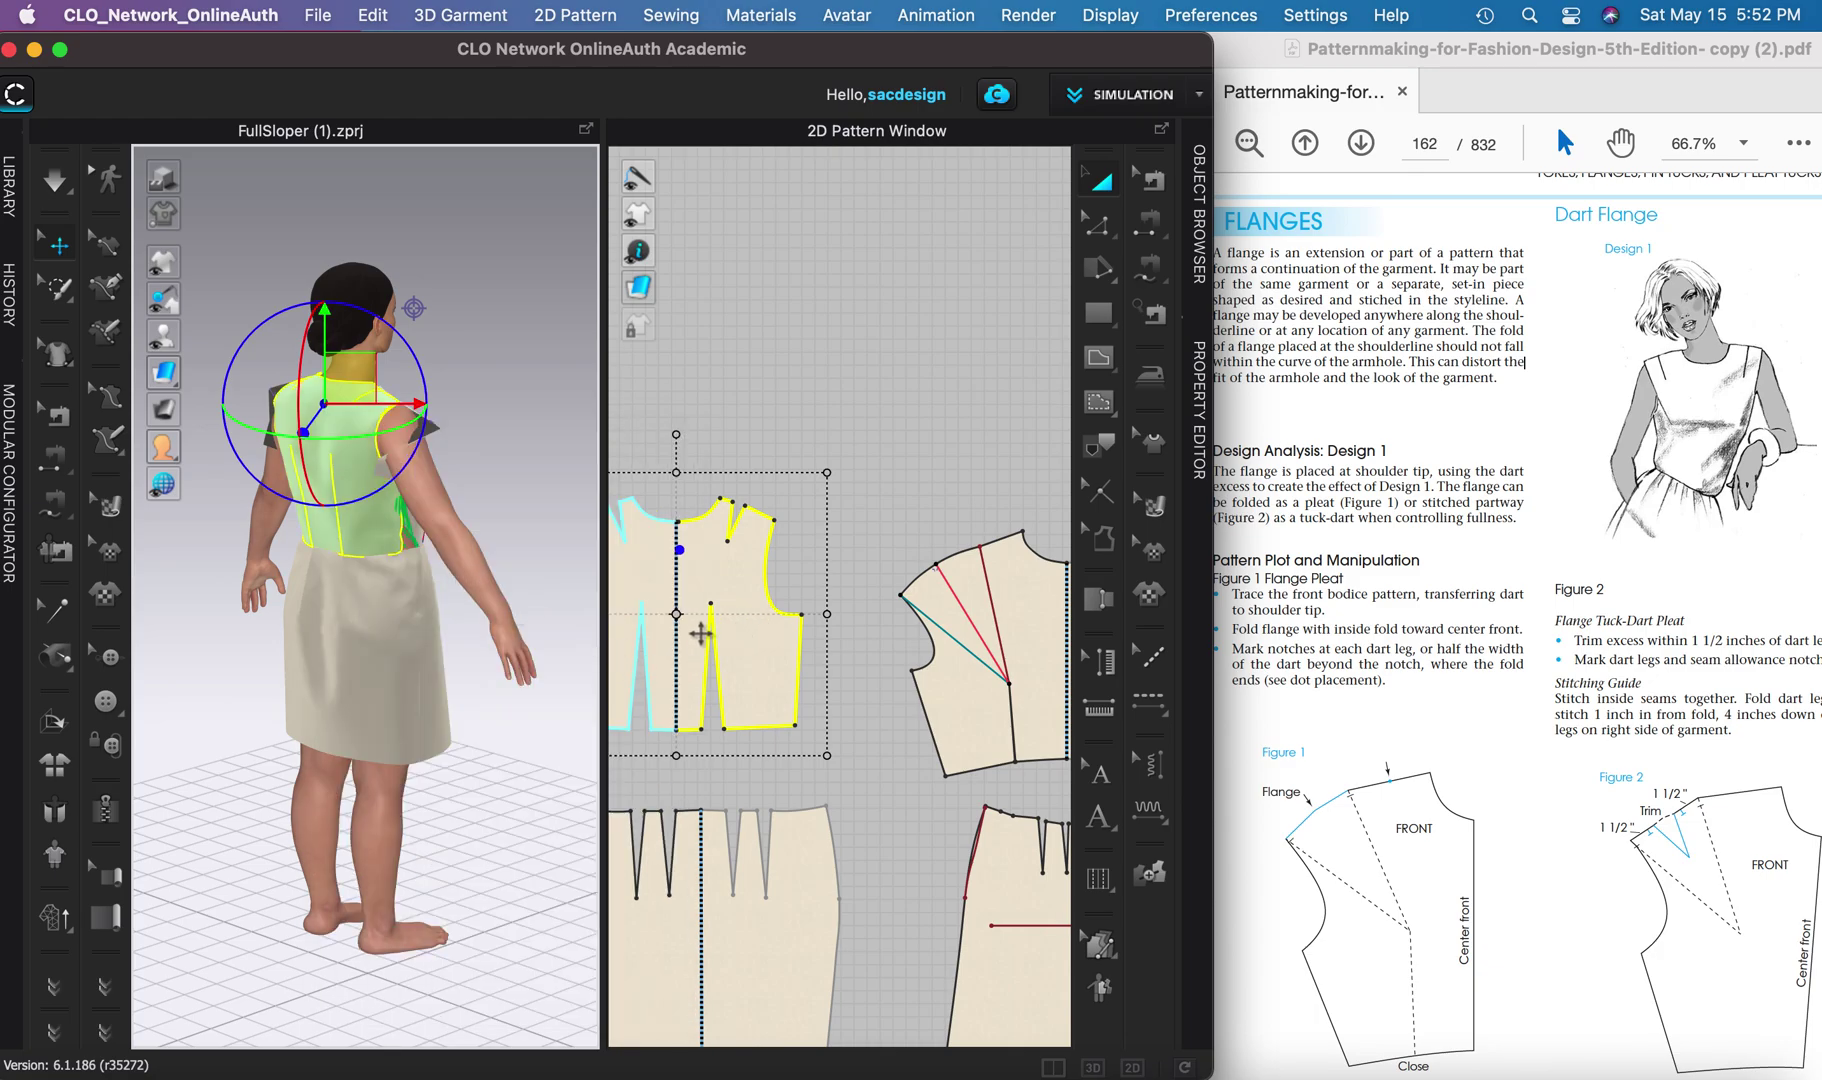
- Orbit the avatar back to the front and centre the front bodice in the pattern window
right_drag(555, 595, 383, 567)
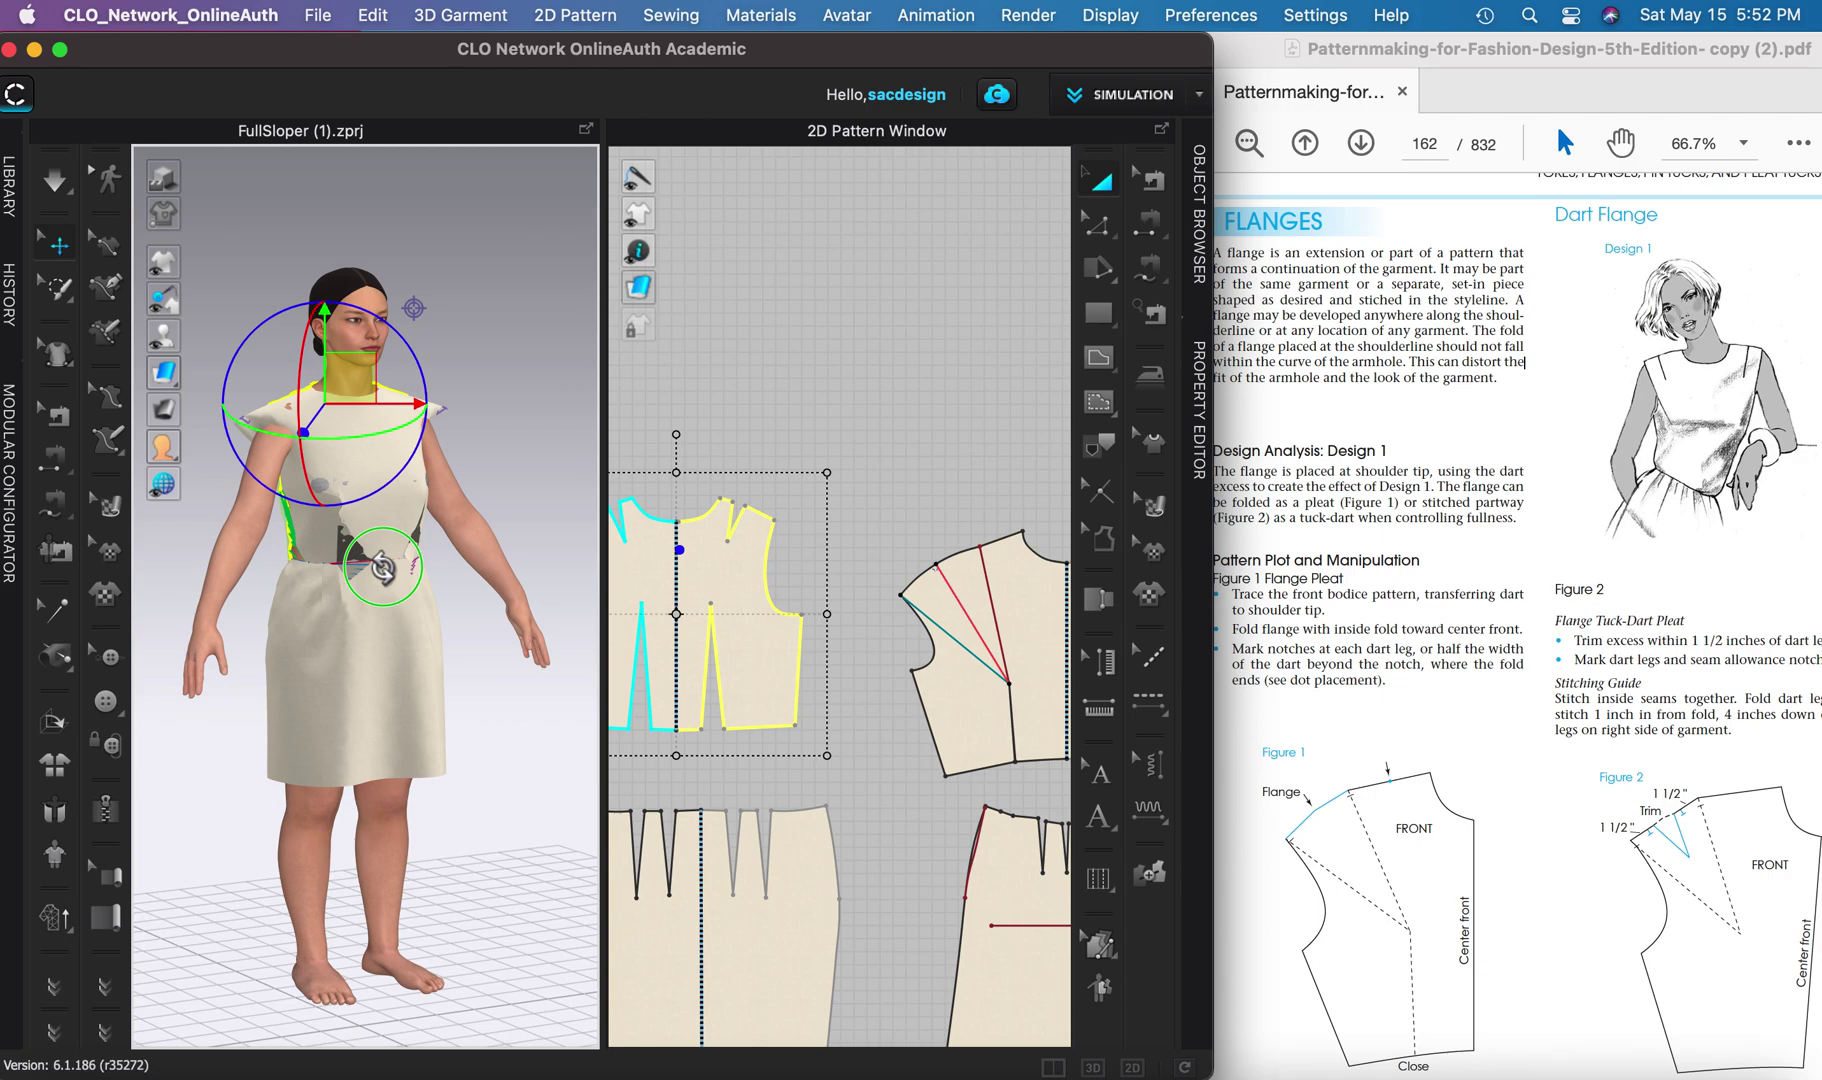
scroll(972, 634, up, 2)
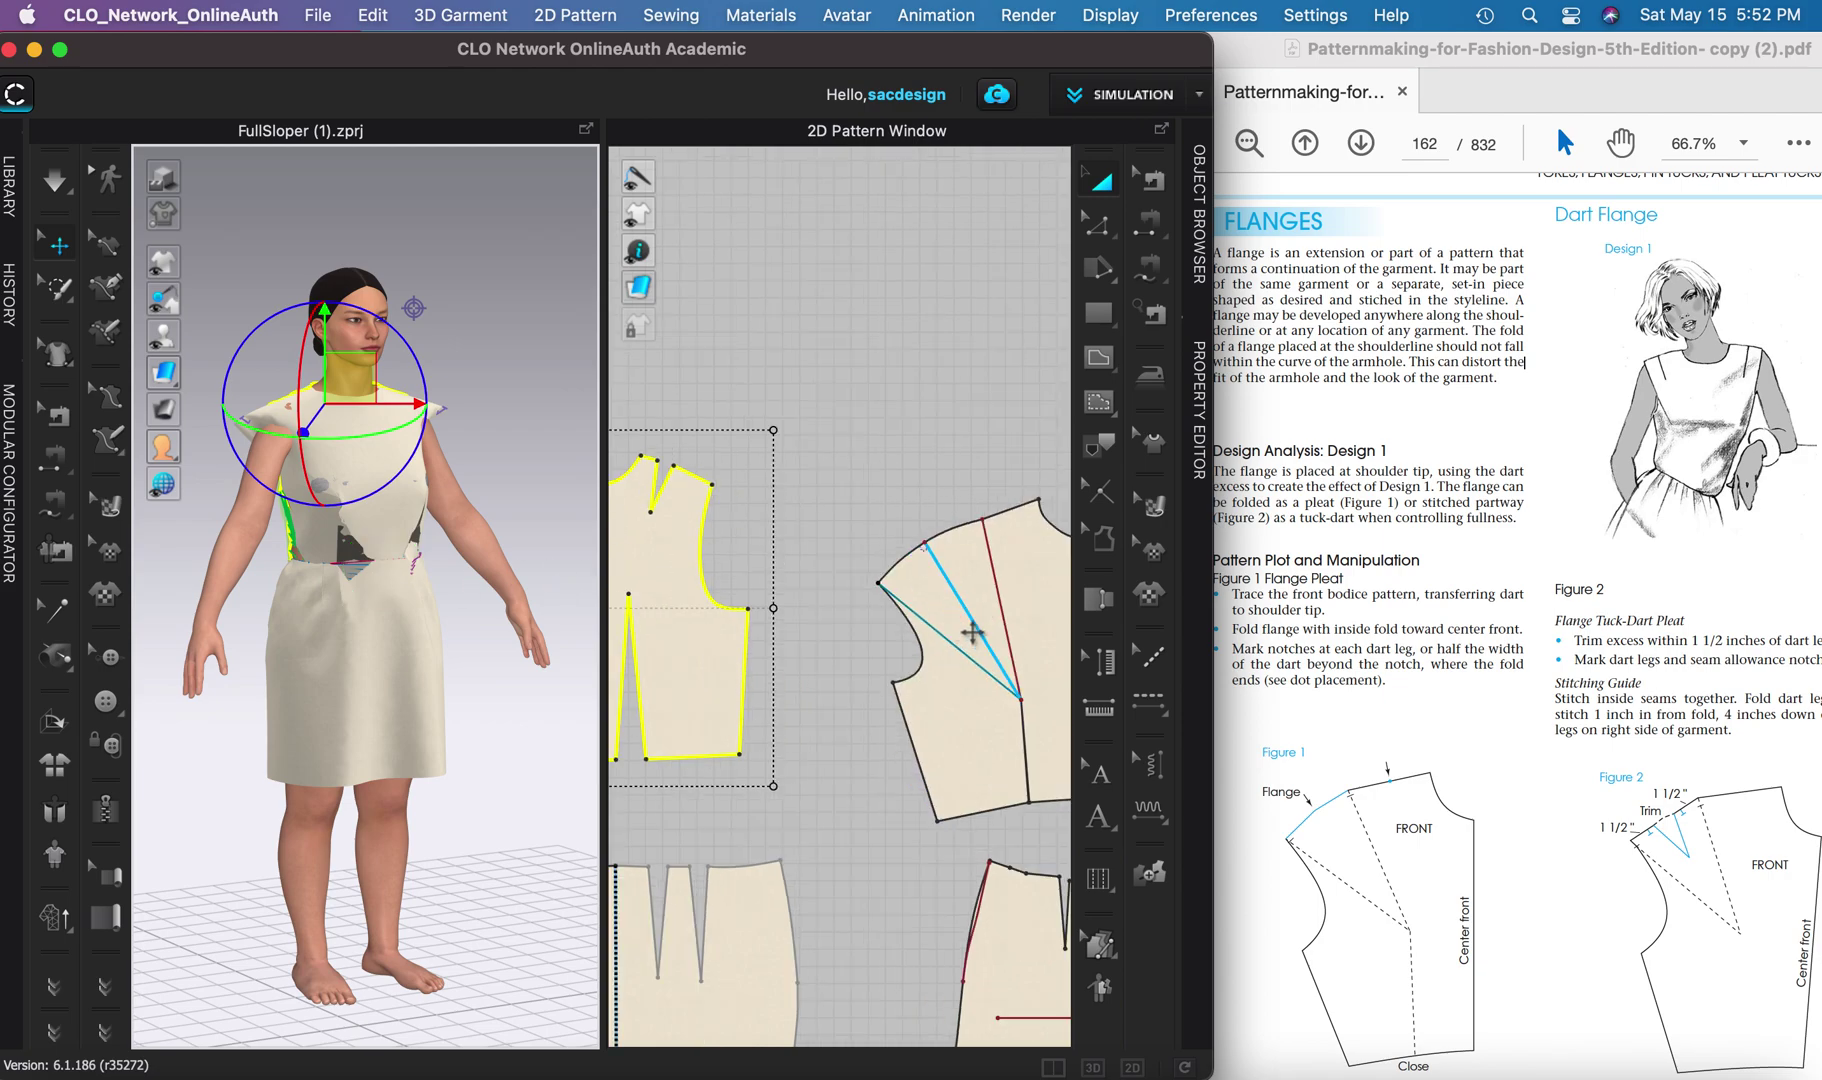
right_drag(969, 628, 874, 592)
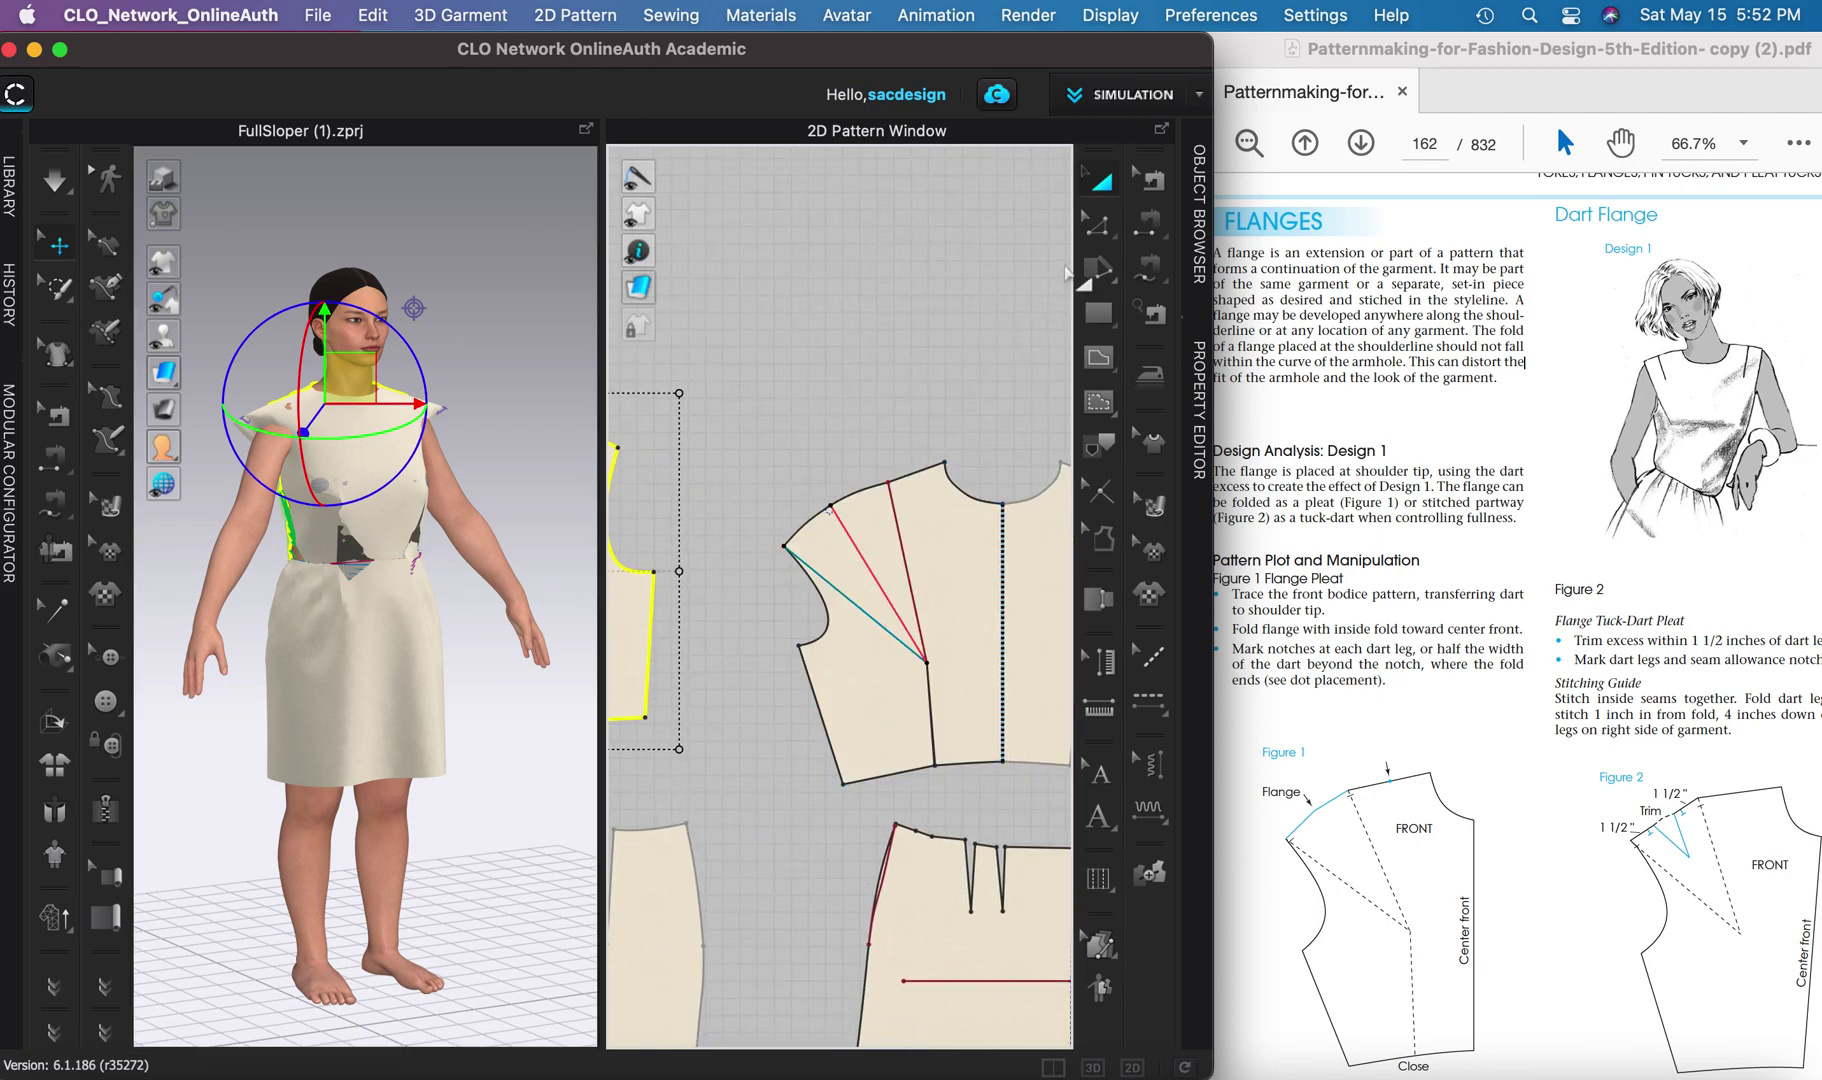
click(1146, 229)
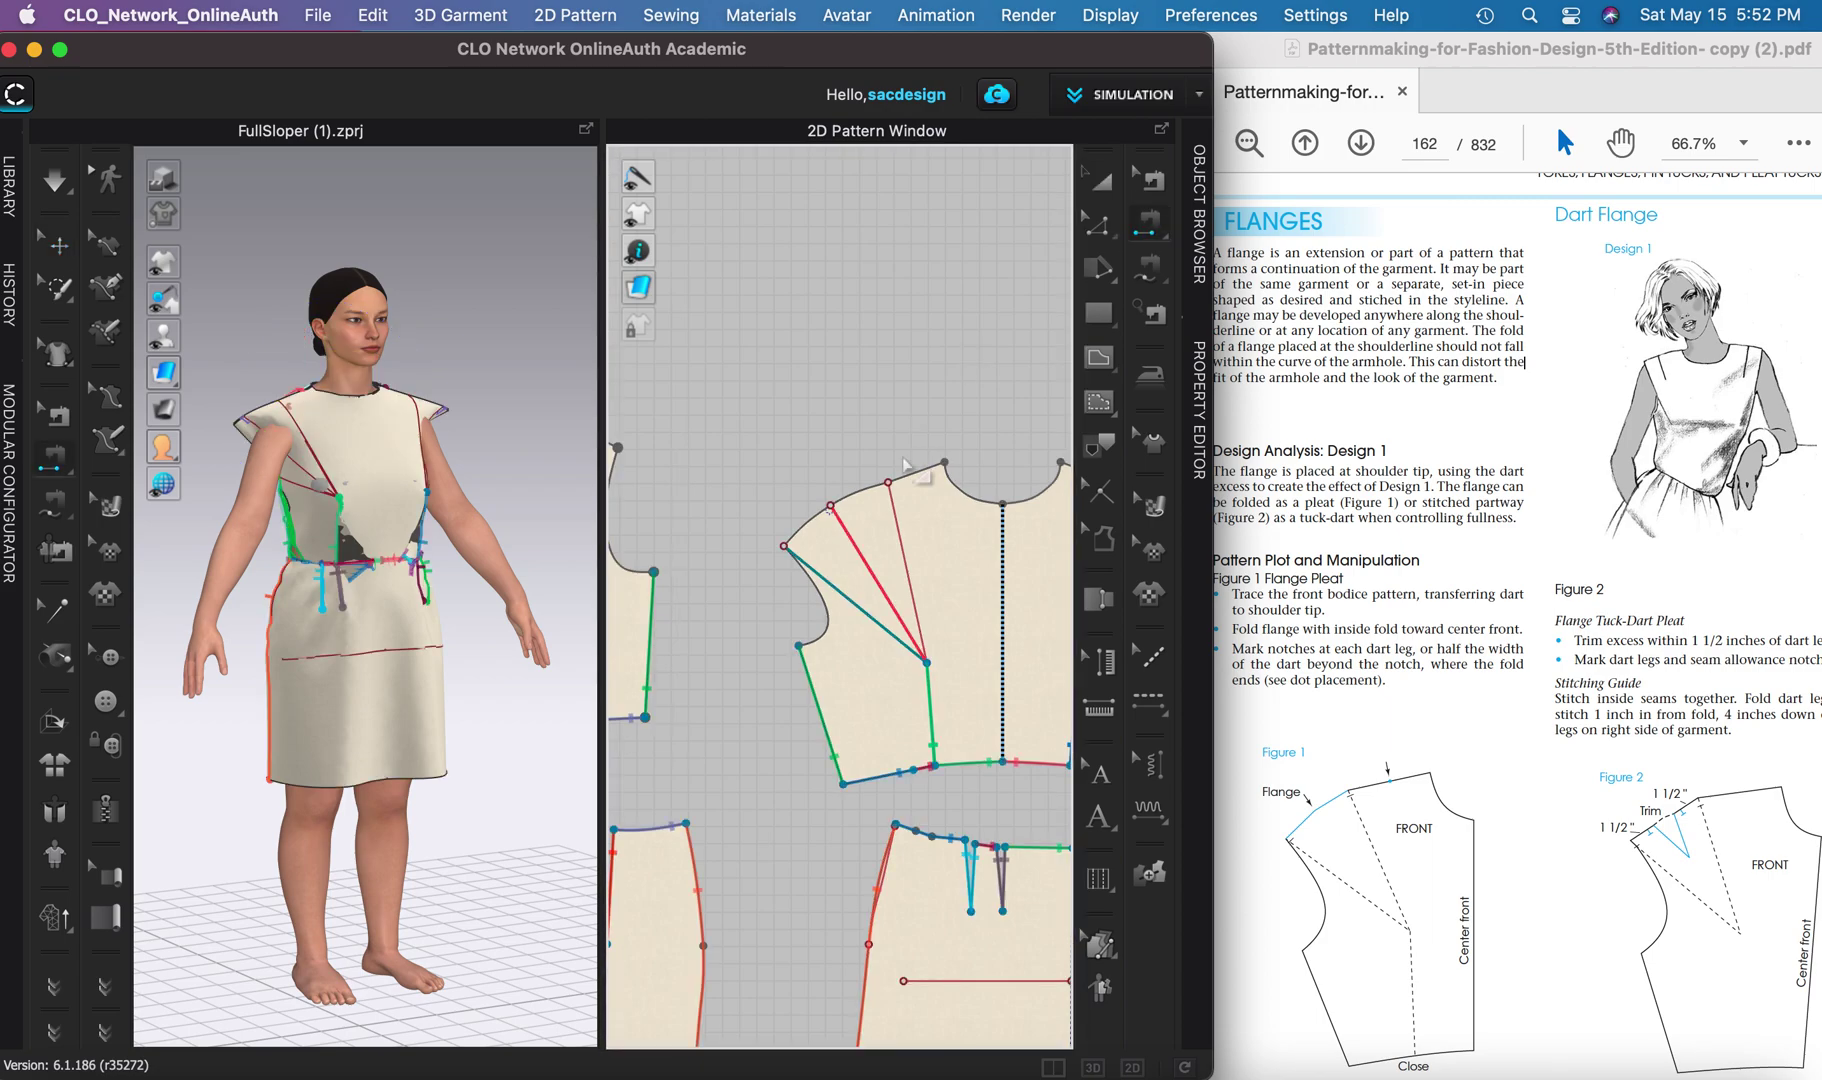
- Segment-sew the 3.632 and 3.633 shoulder-tip flange edges together and run the simulation
click(832, 506)
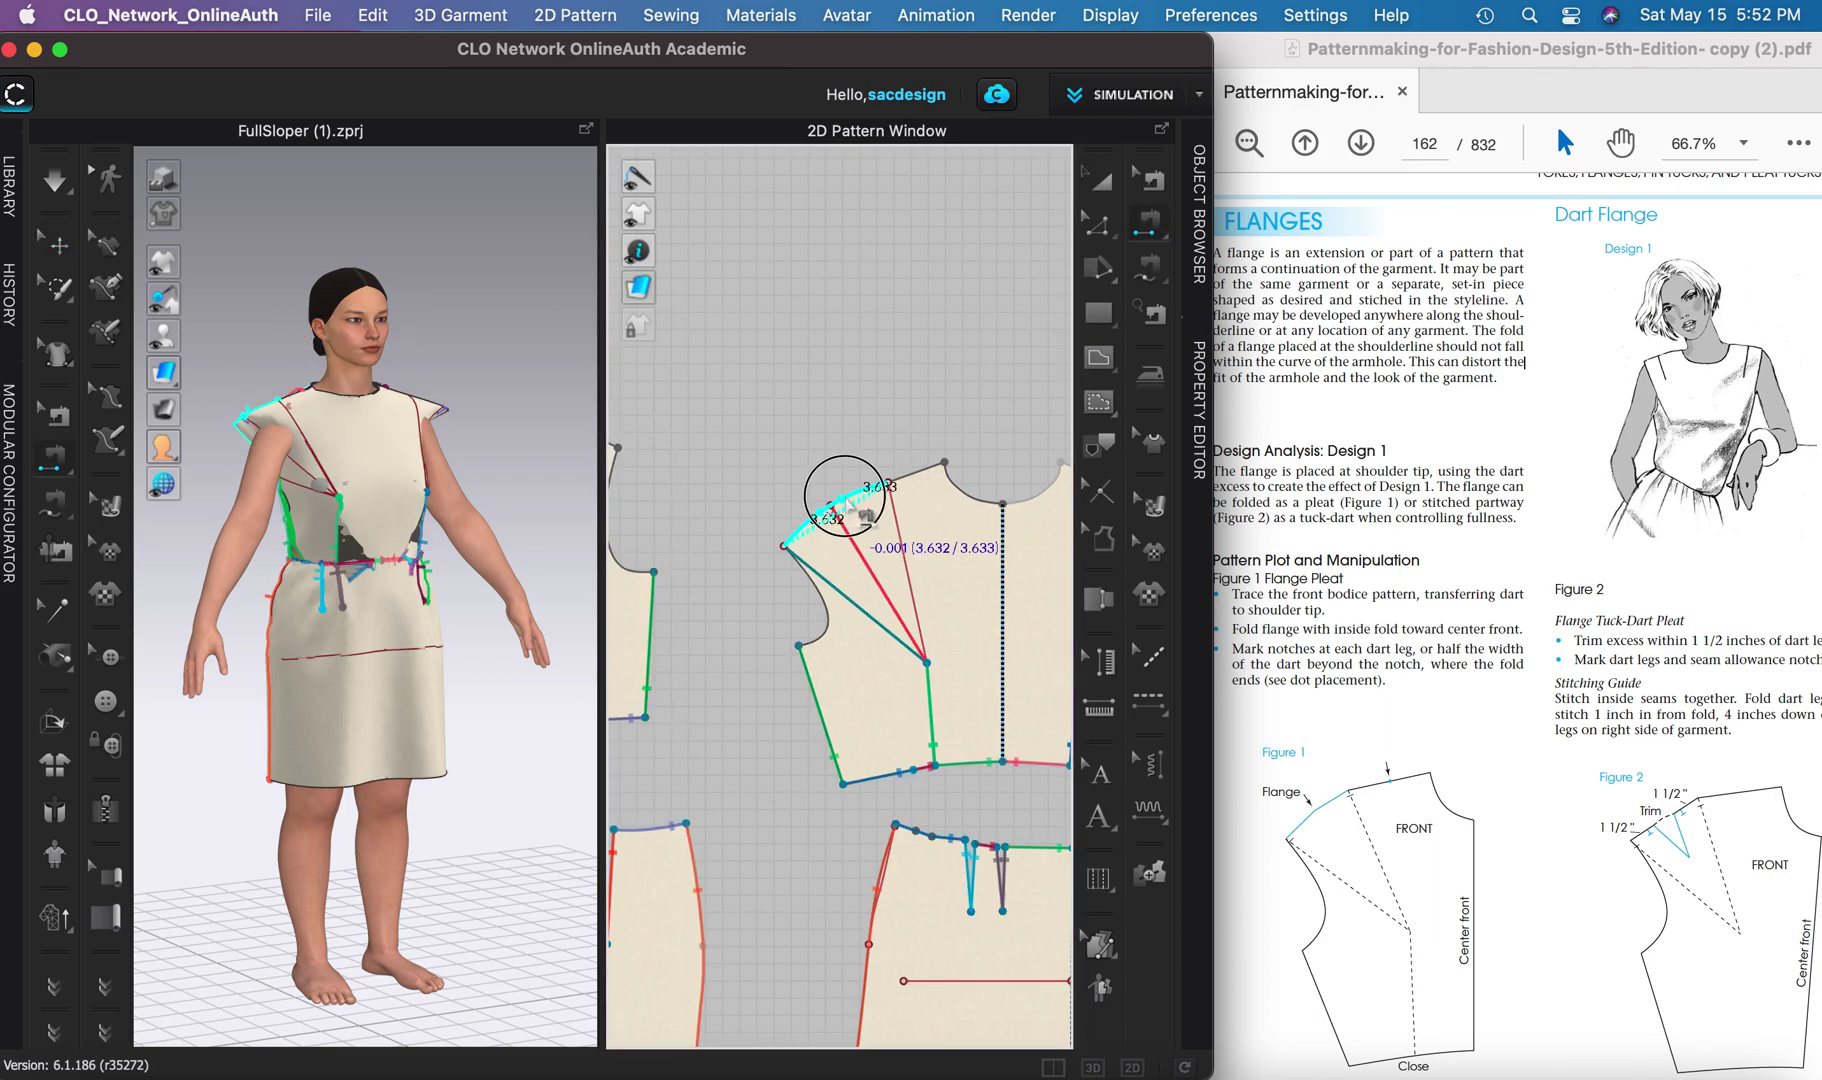
click(852, 516)
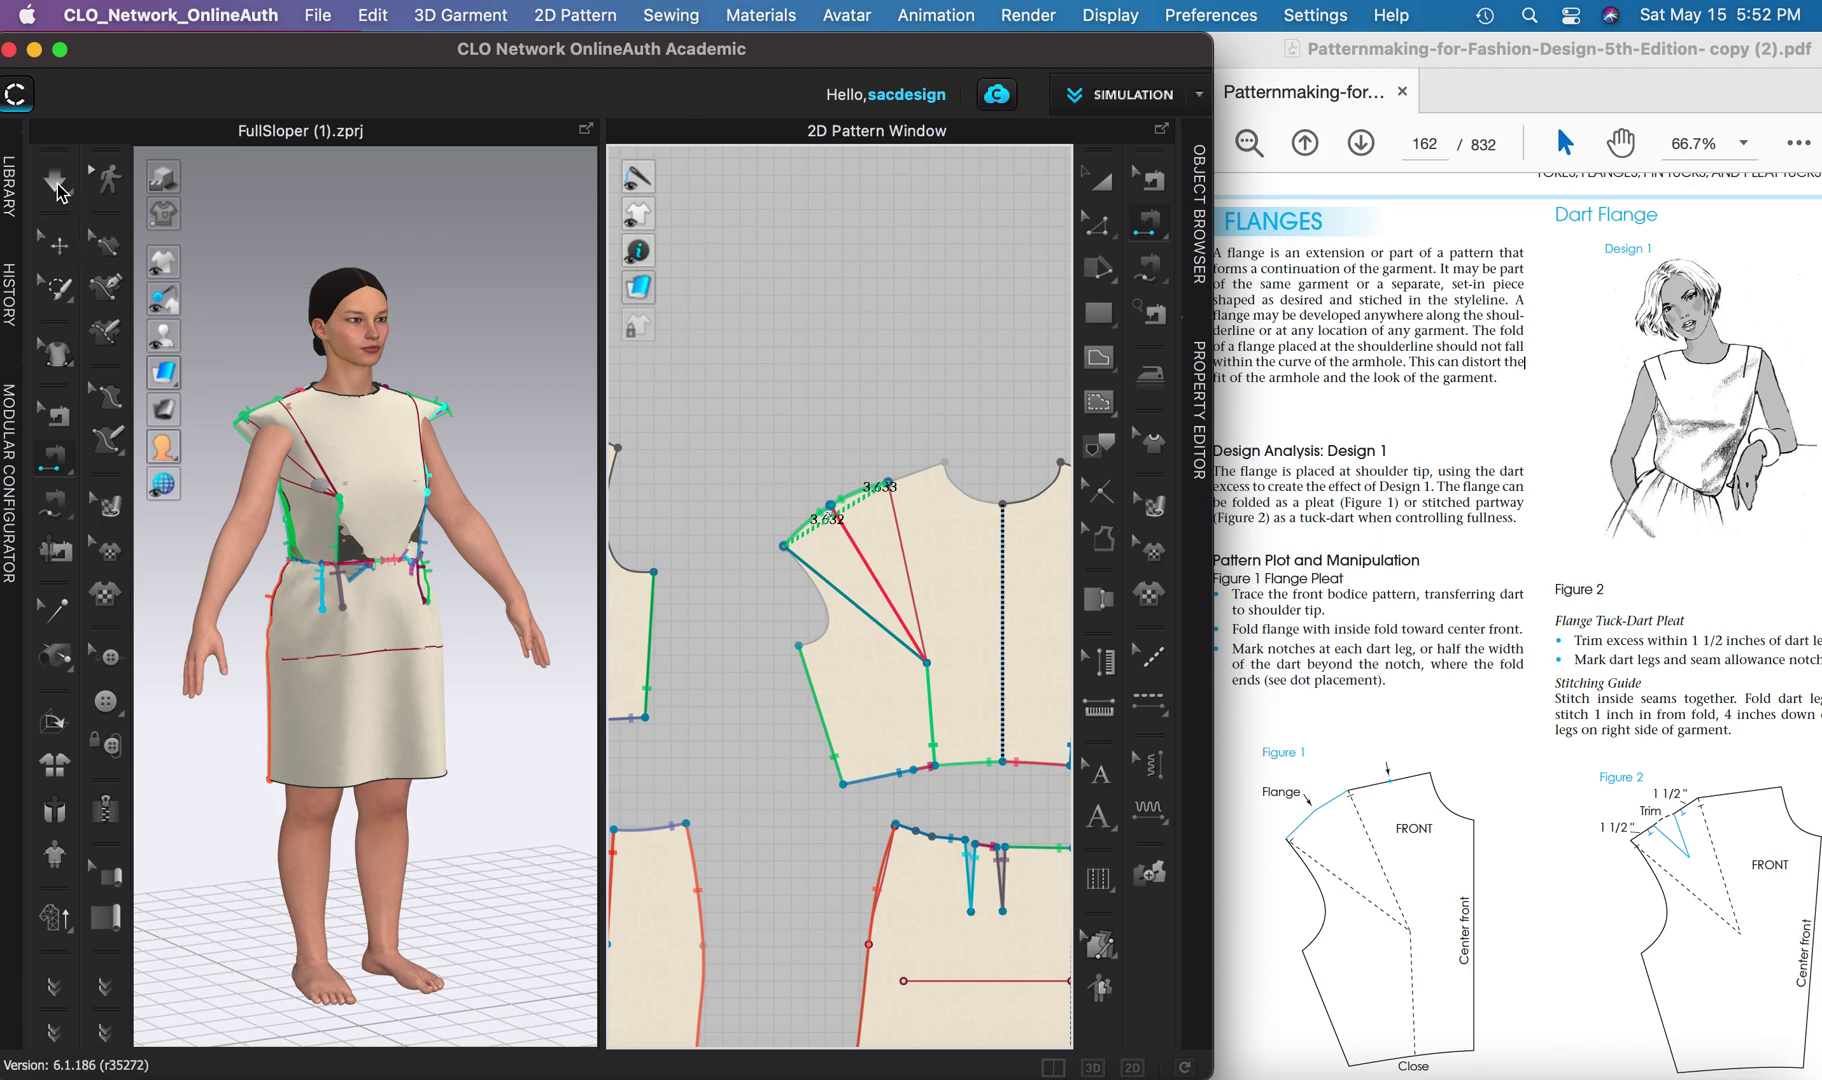
click(56, 183)
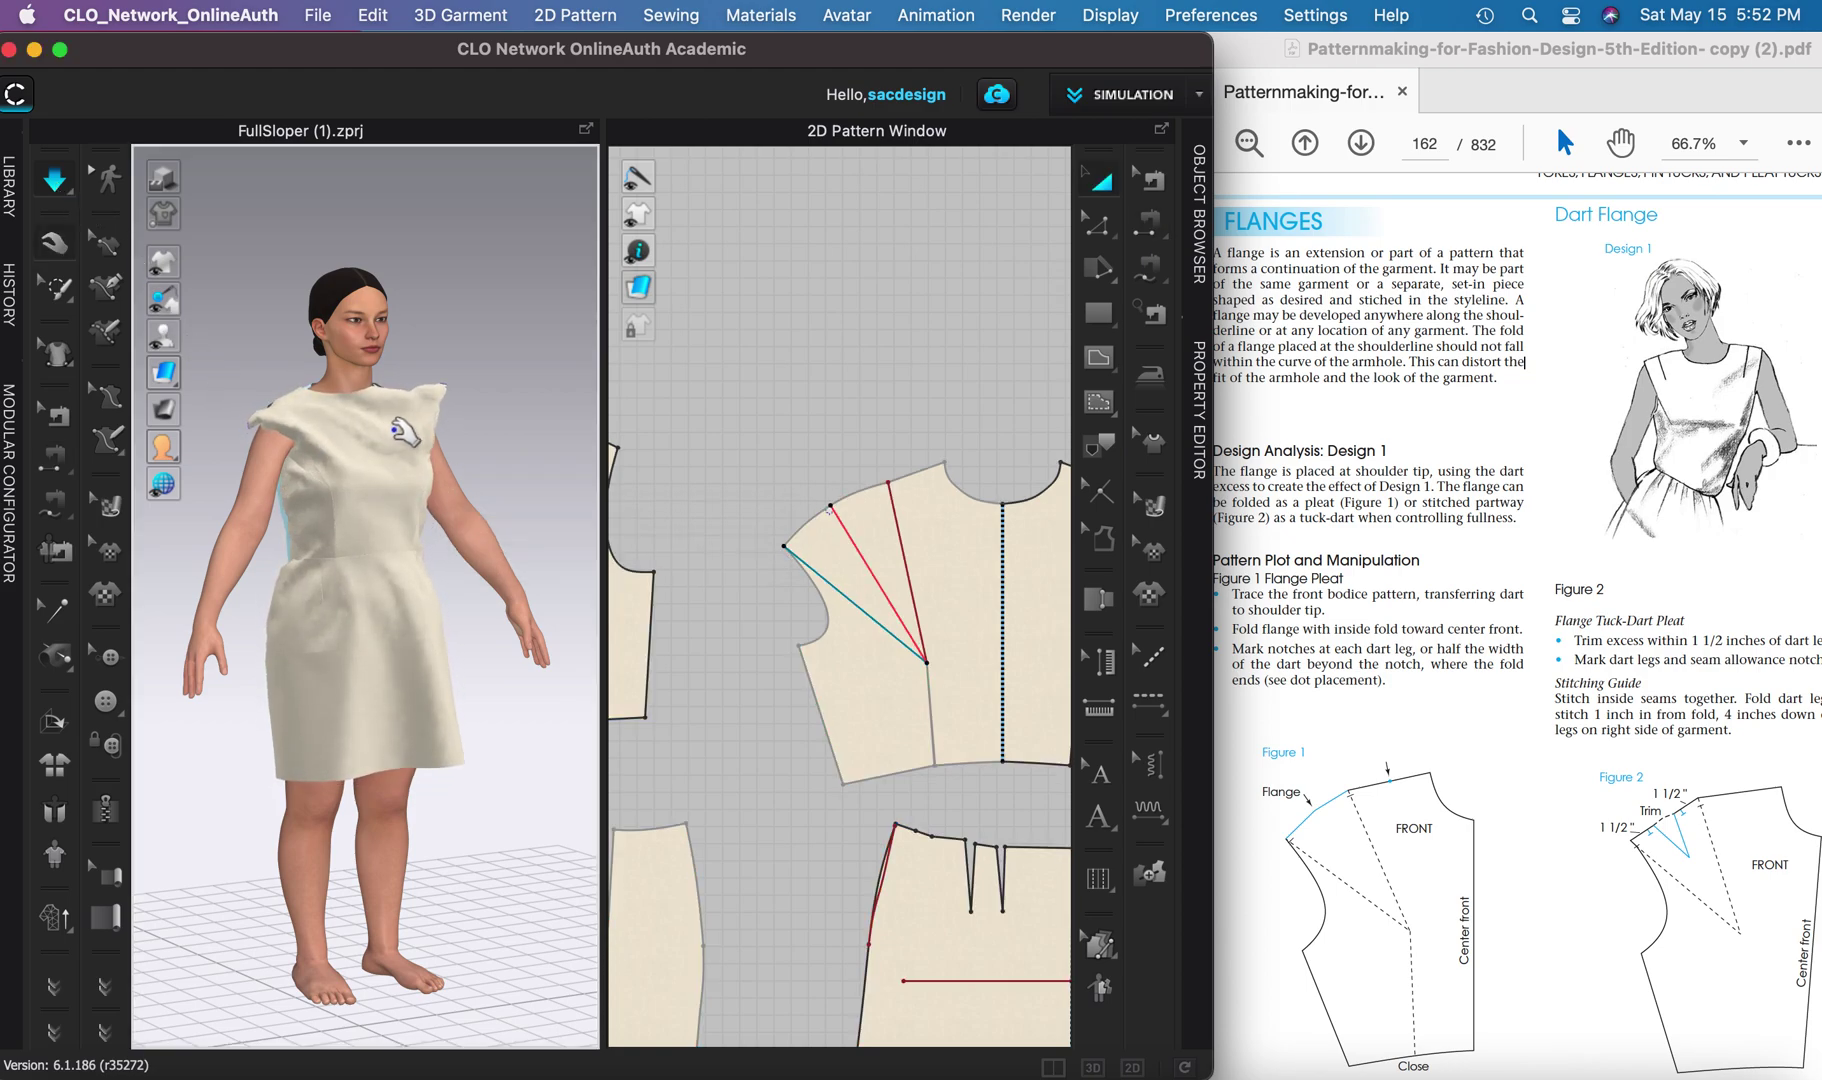
- Frame the draped dress in the full-body front view and turn simulation off
right_drag(379, 526, 391, 472)
scroll(391, 472, up, 5)
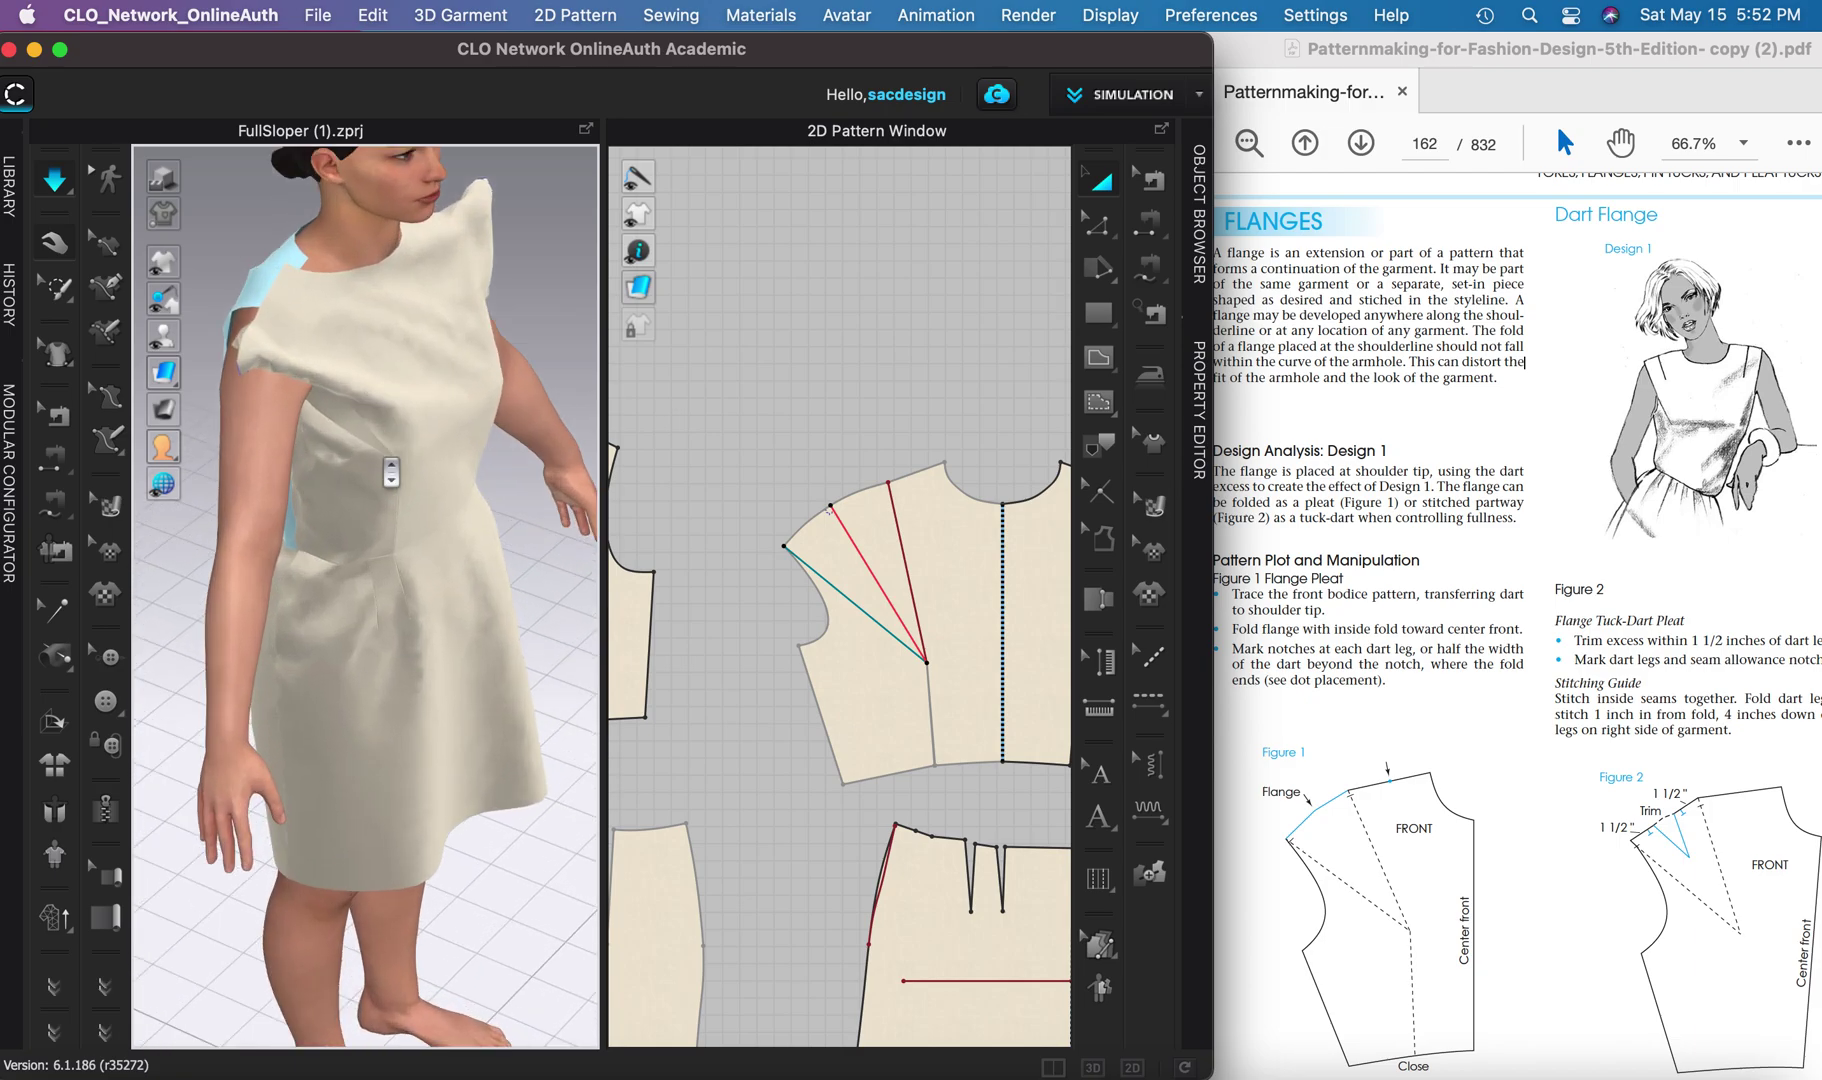
scroll(391, 472, up, 3)
middle_drag(391, 472, 371, 403)
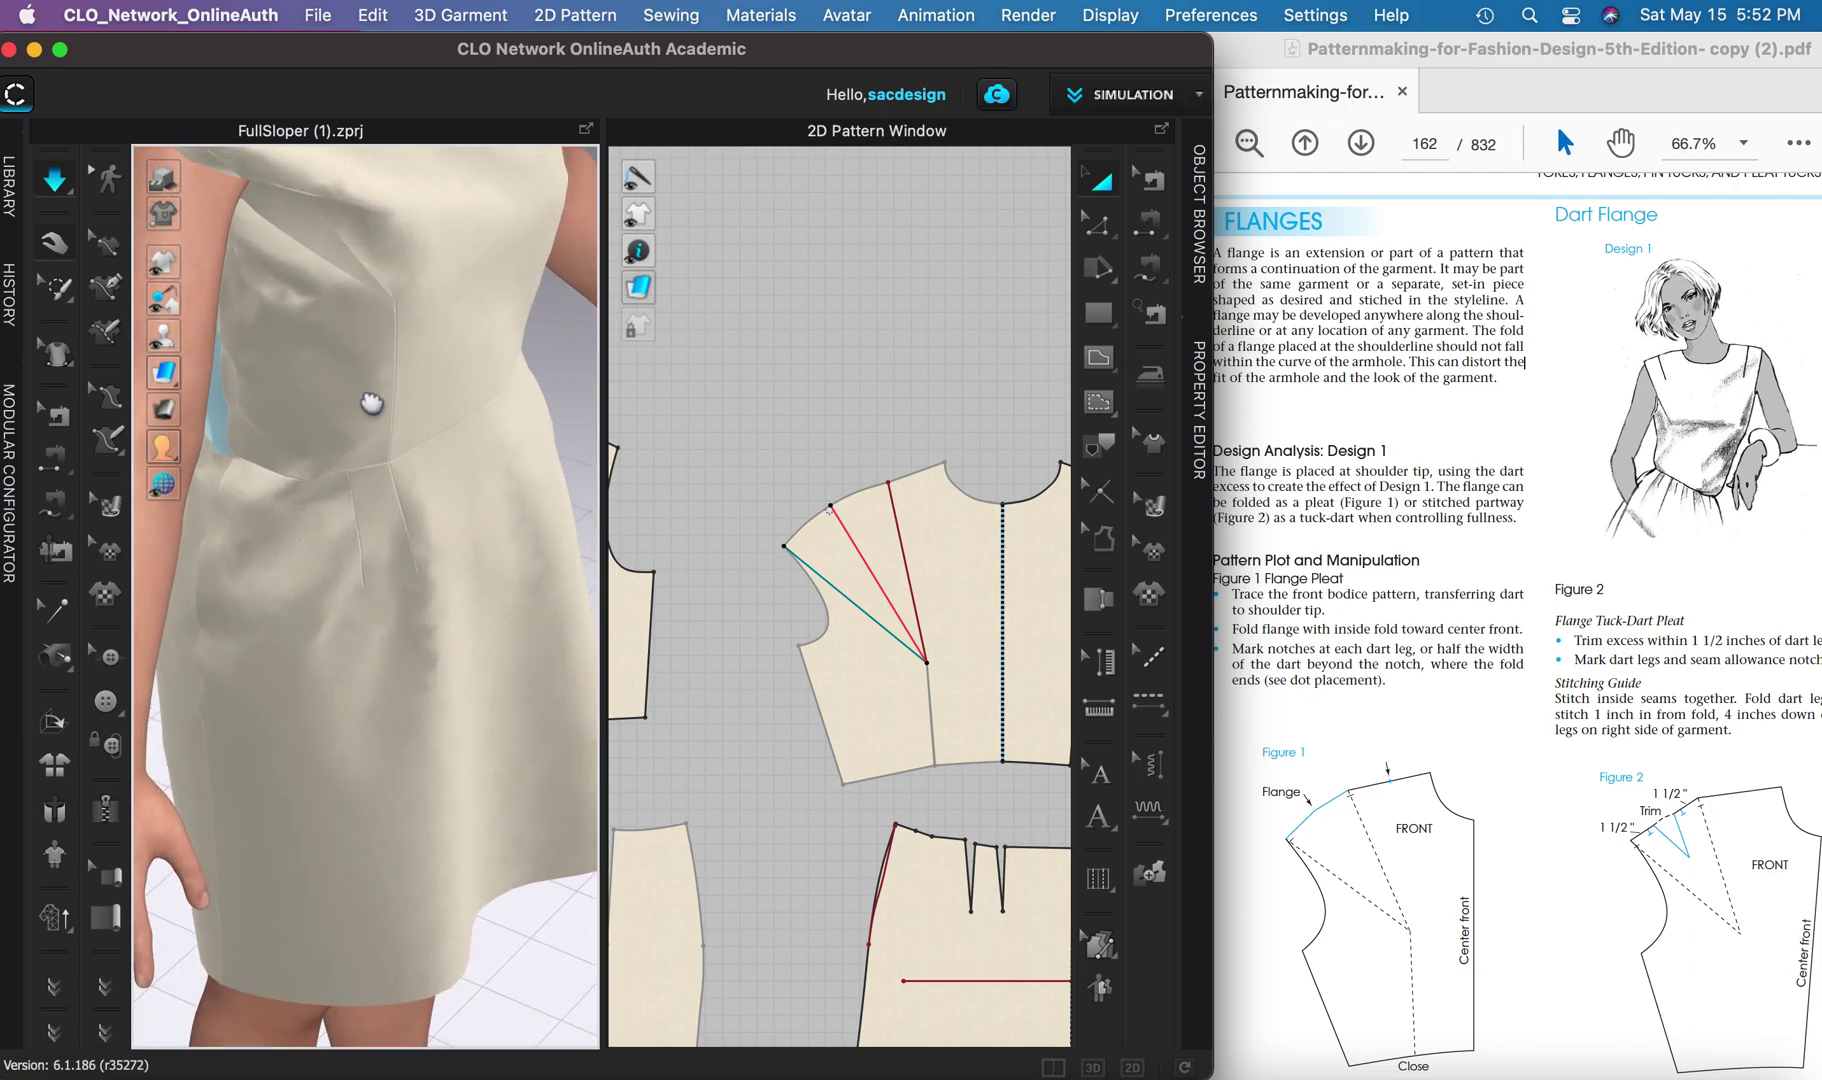
mouse_move(371, 403)
right_down()
mouse_move(358, 431)
mouse_move(399, 394)
right_up()
key(2)
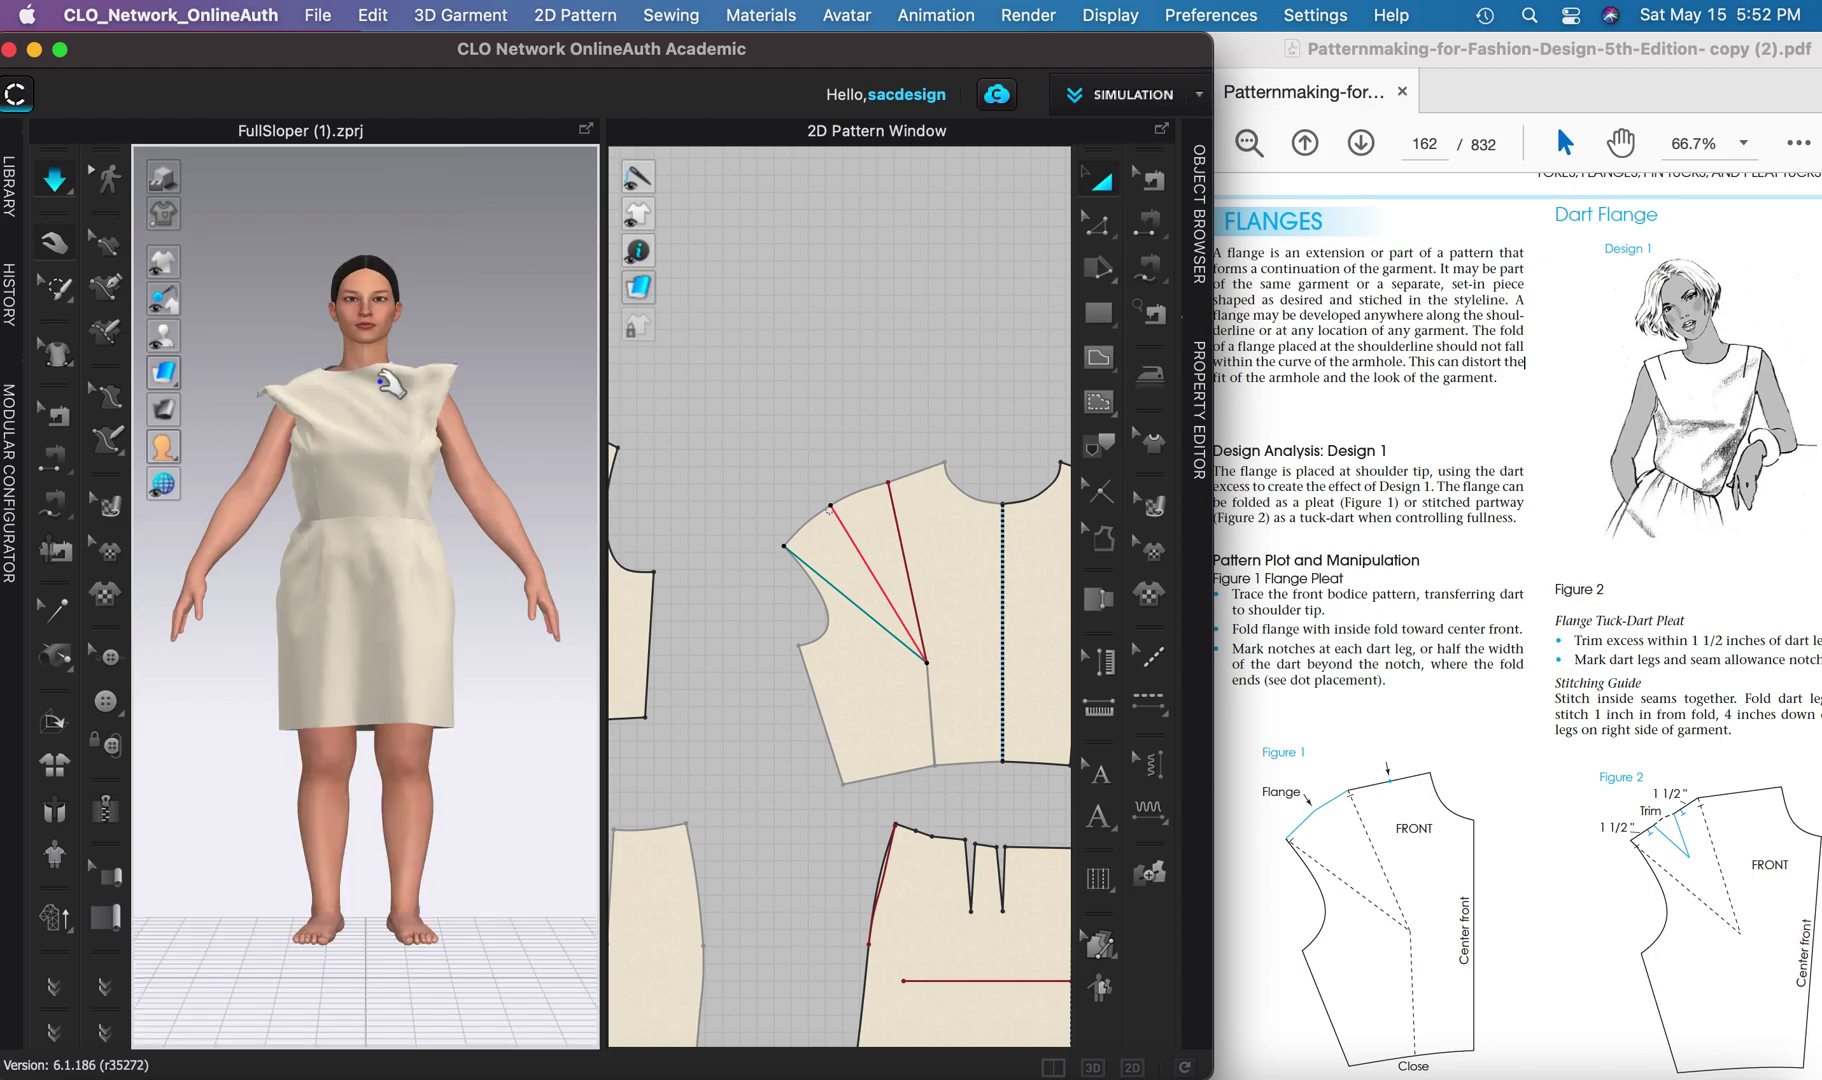
scroll(420, 400, up, 4)
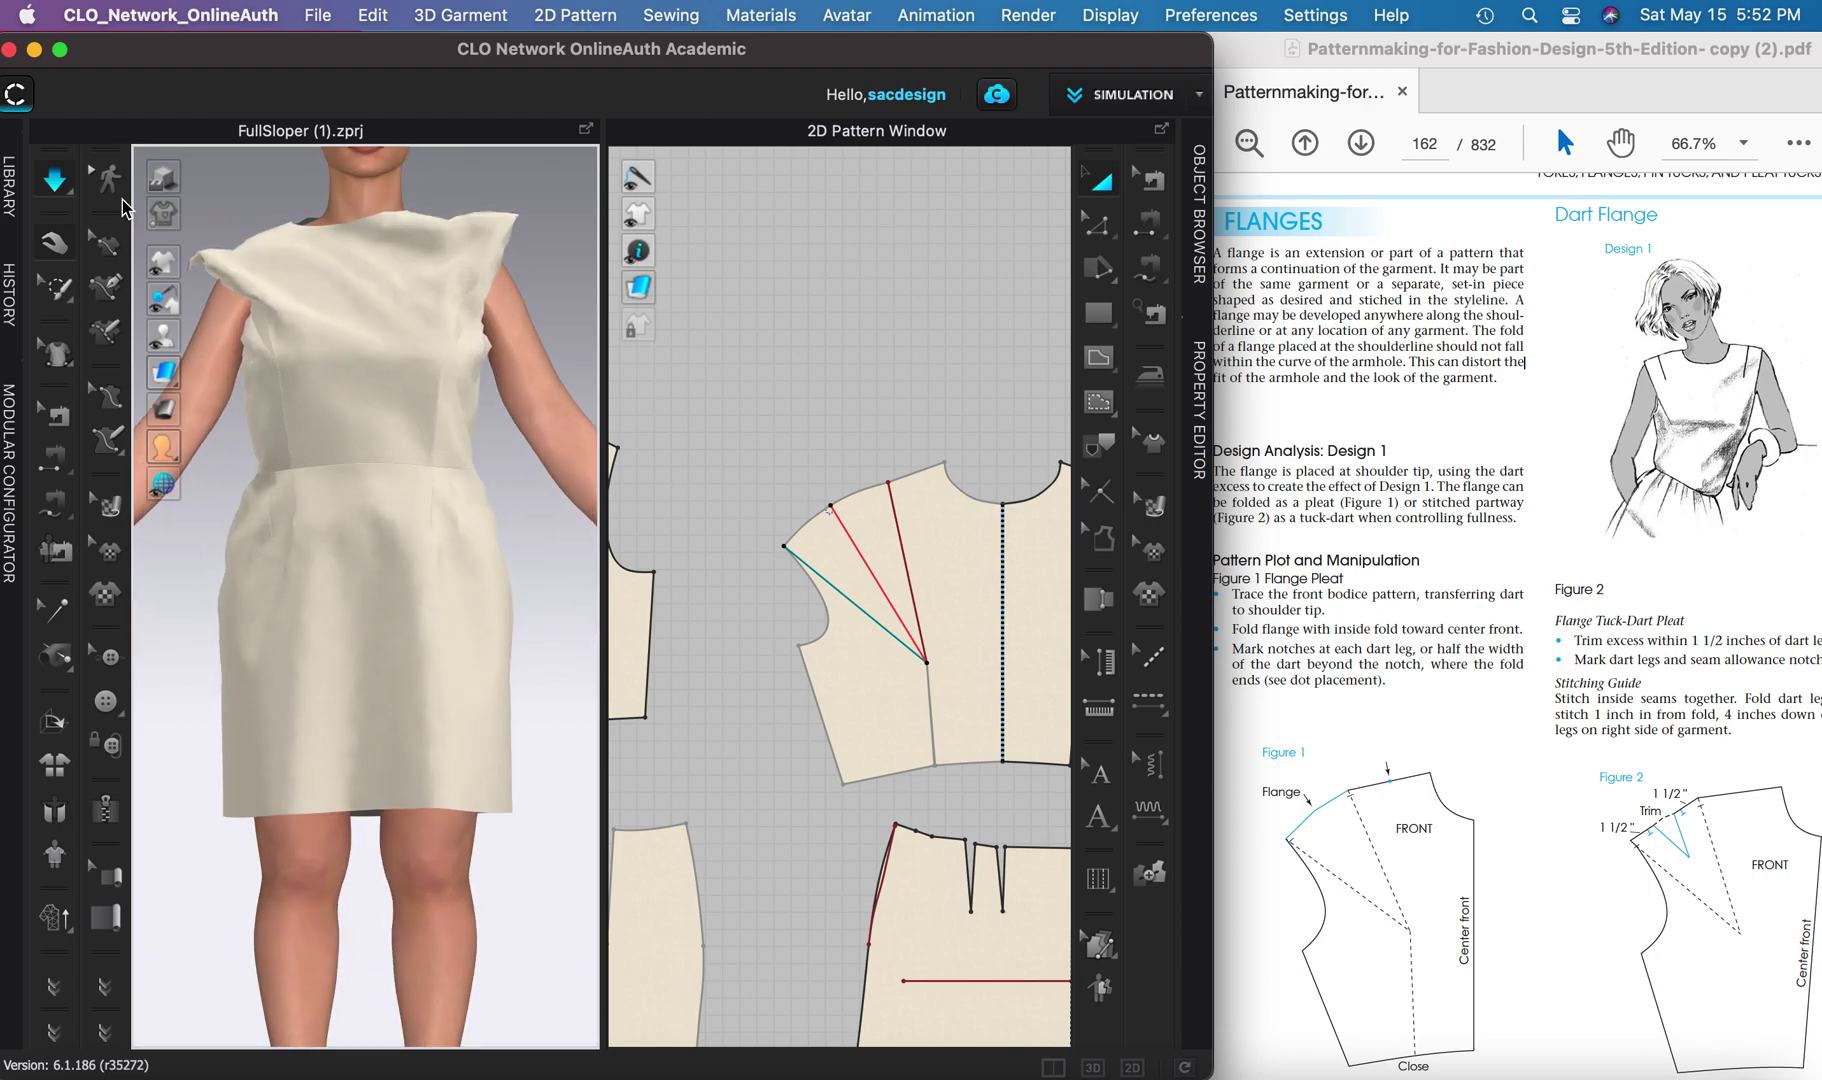
click(55, 180)
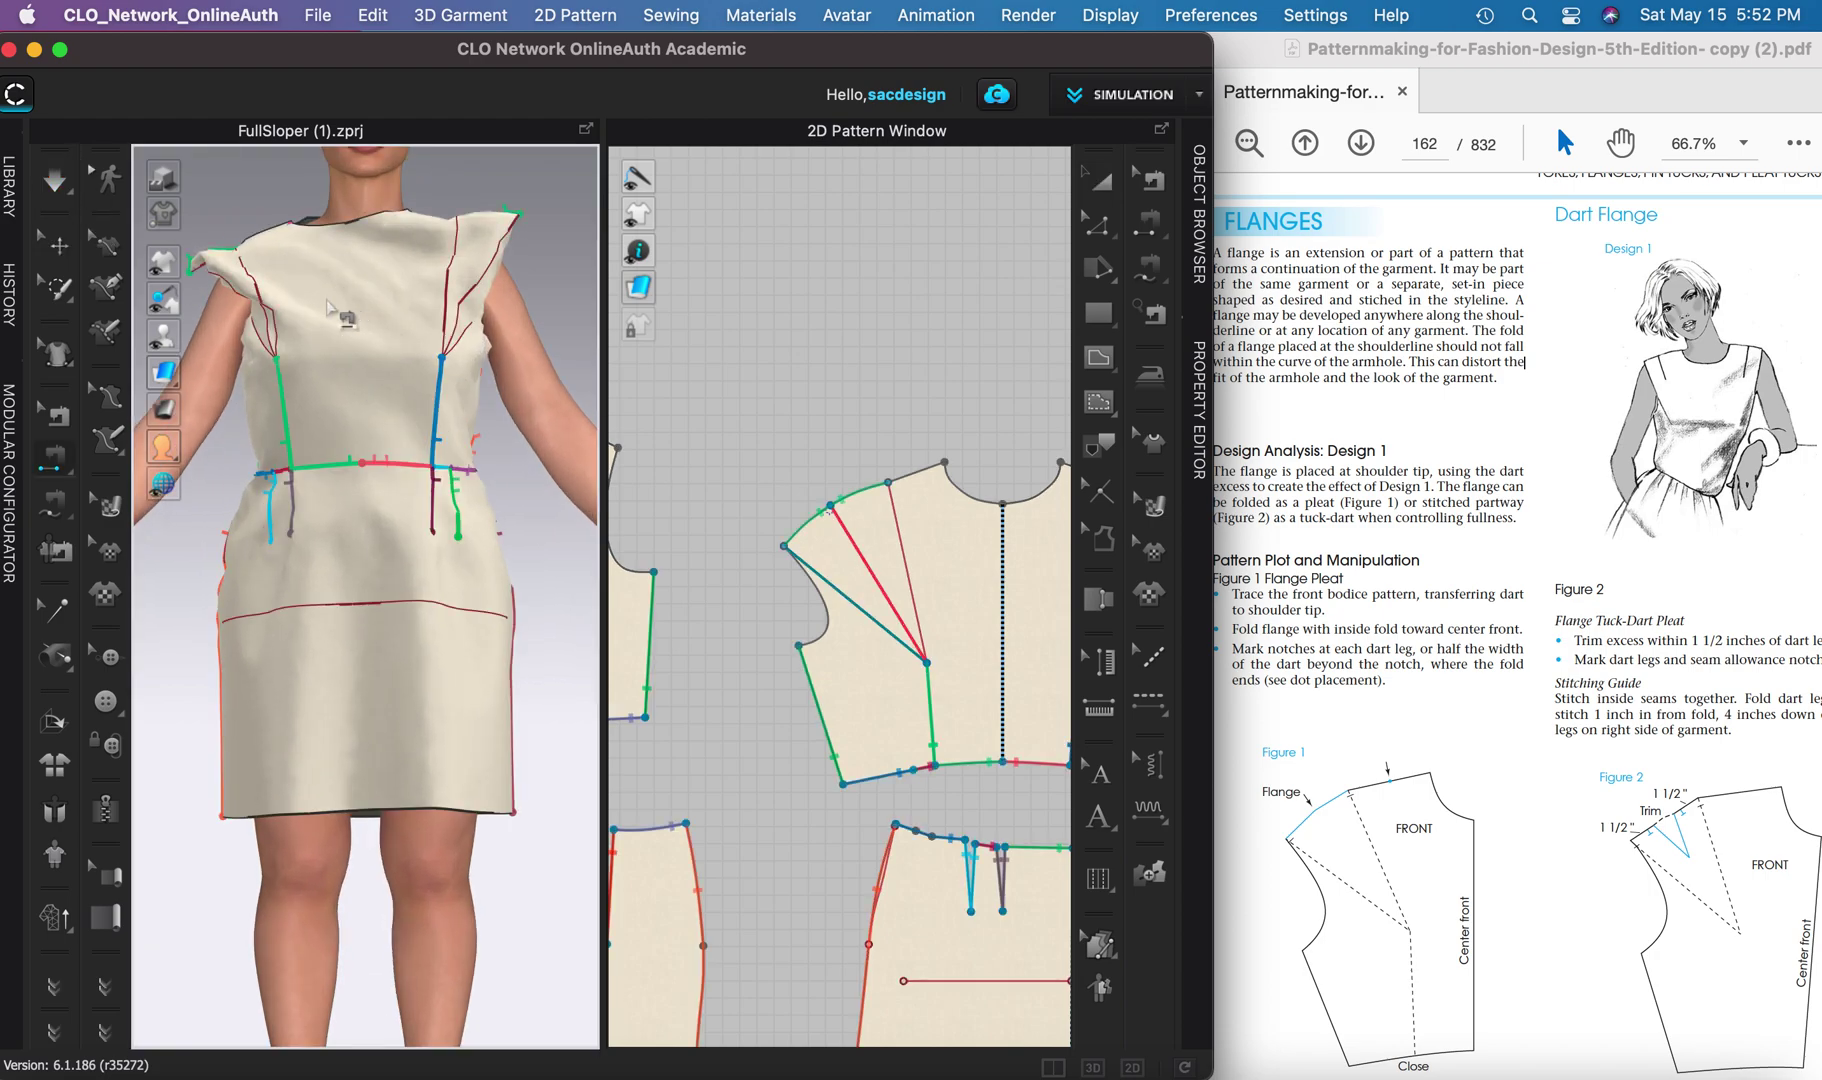
click(58, 245)
- Reset the front bodice's 3D arrangement, nudge it along the X axis, and re-simulate it
click(293, 288)
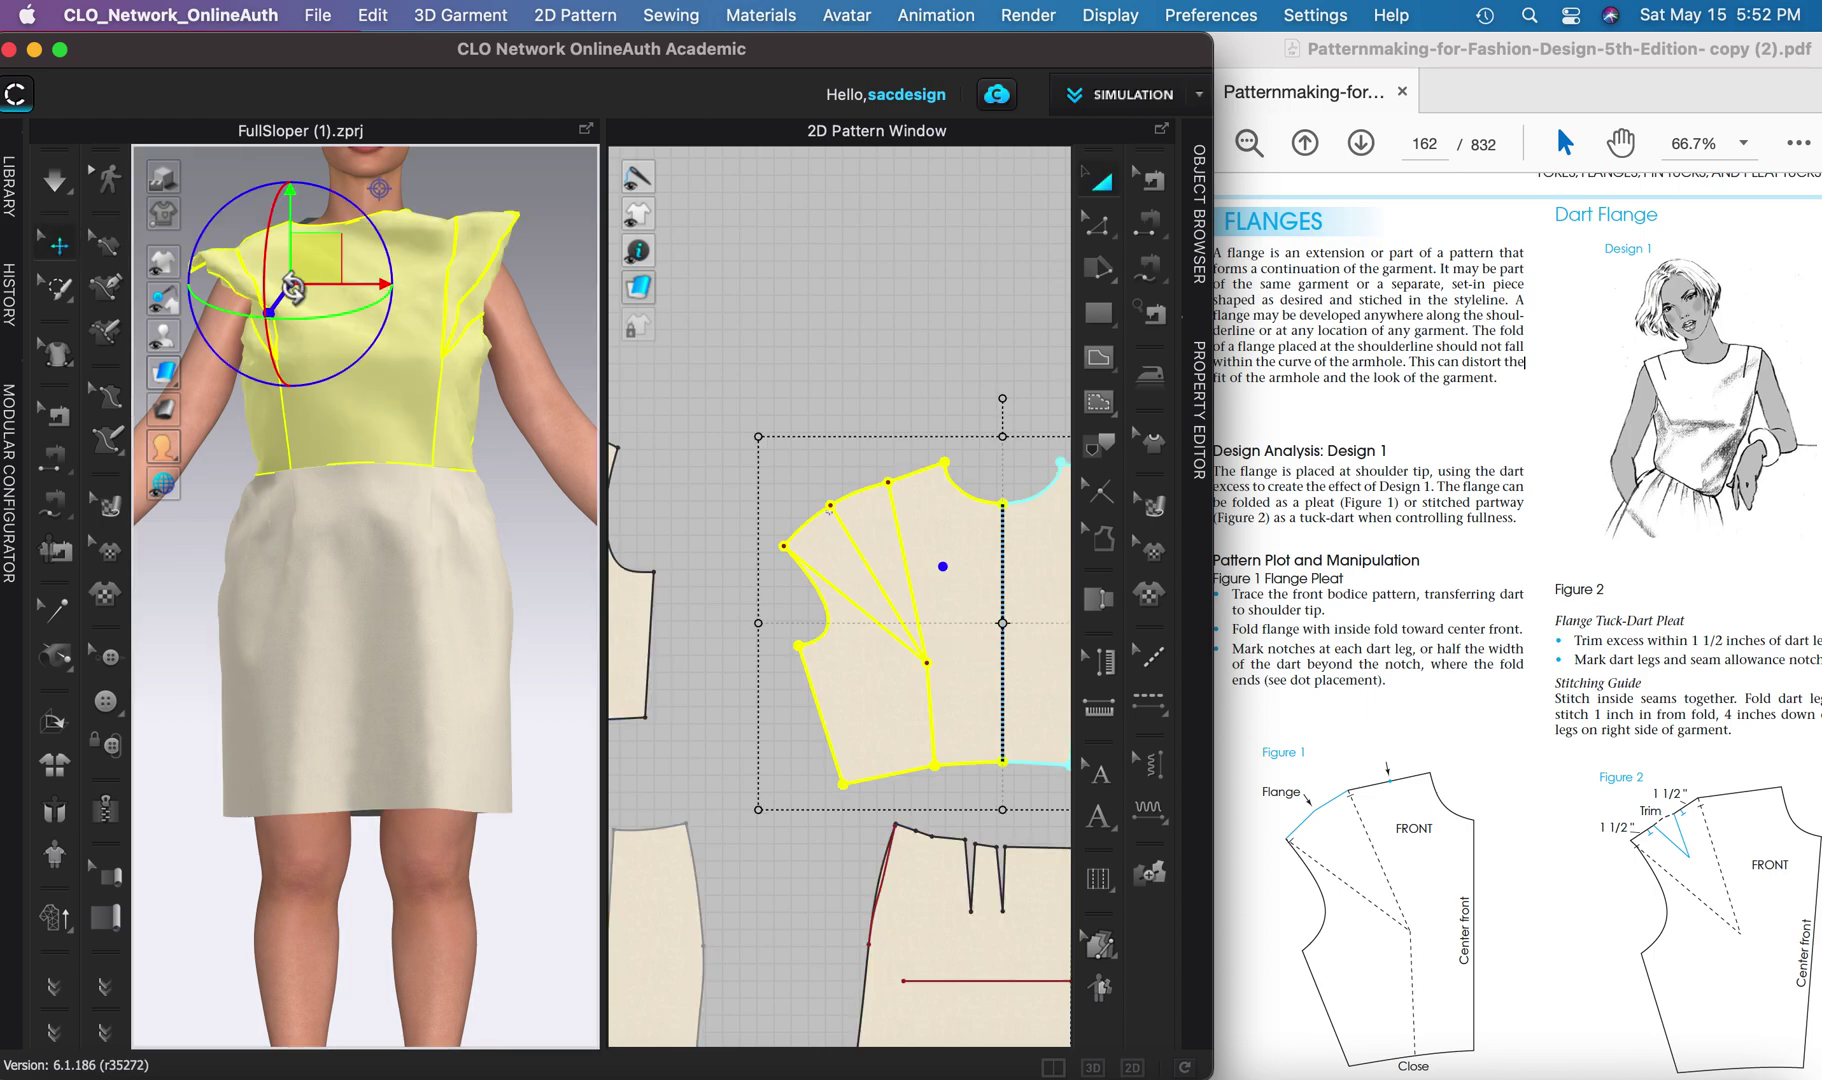
right_click(291, 288)
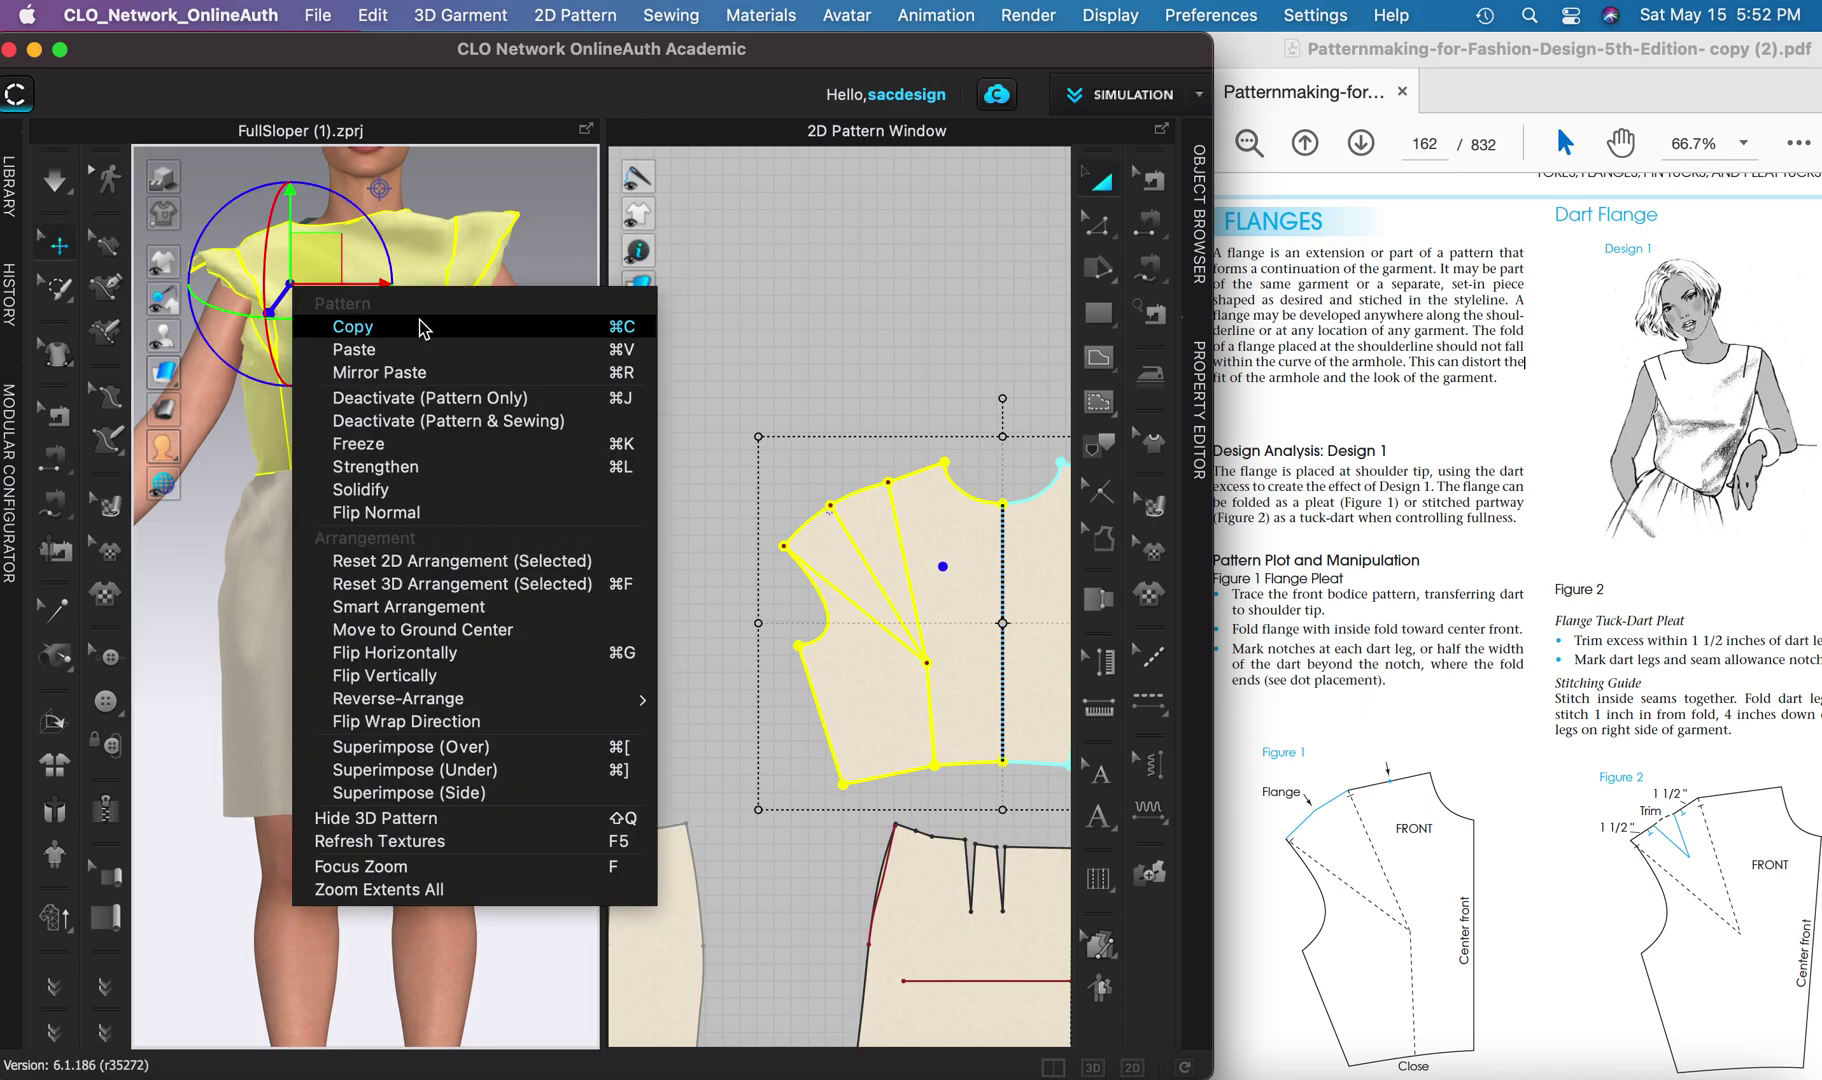
click(511, 588)
scroll(376, 481, down, 6)
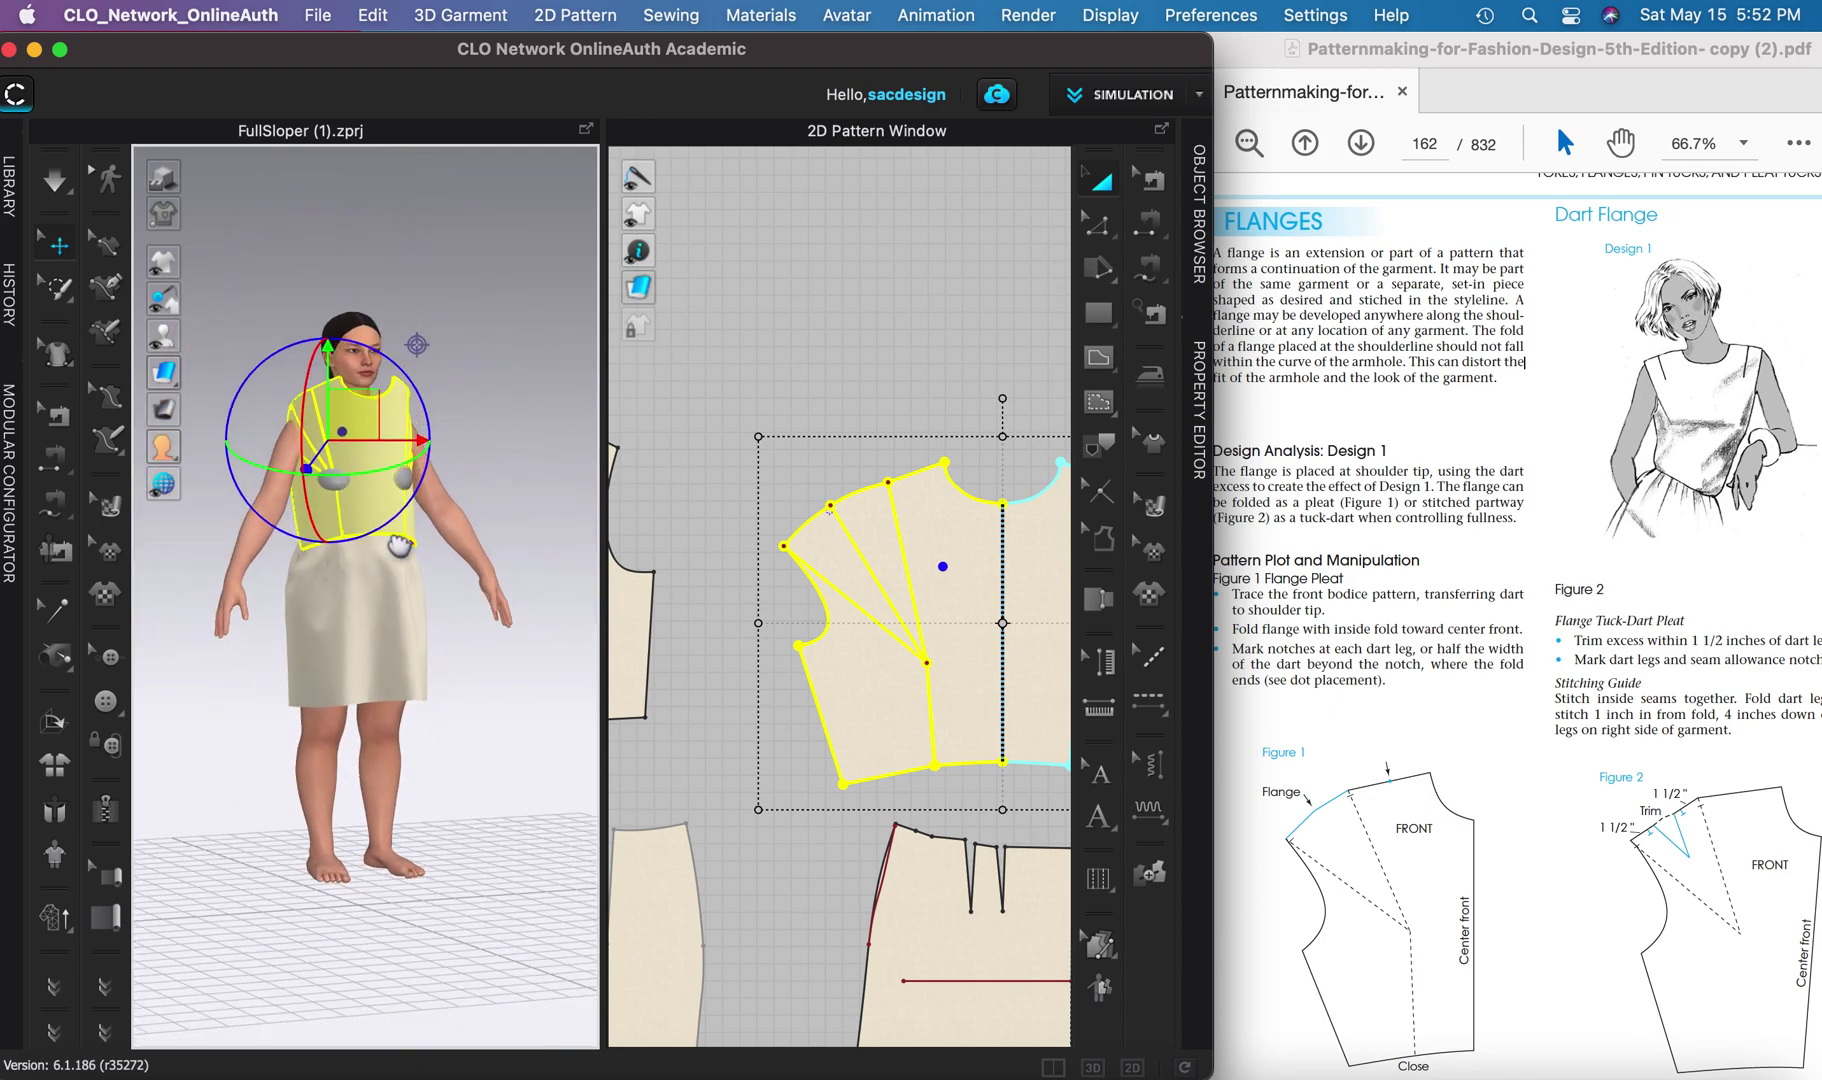
right_drag(399, 545, 435, 533)
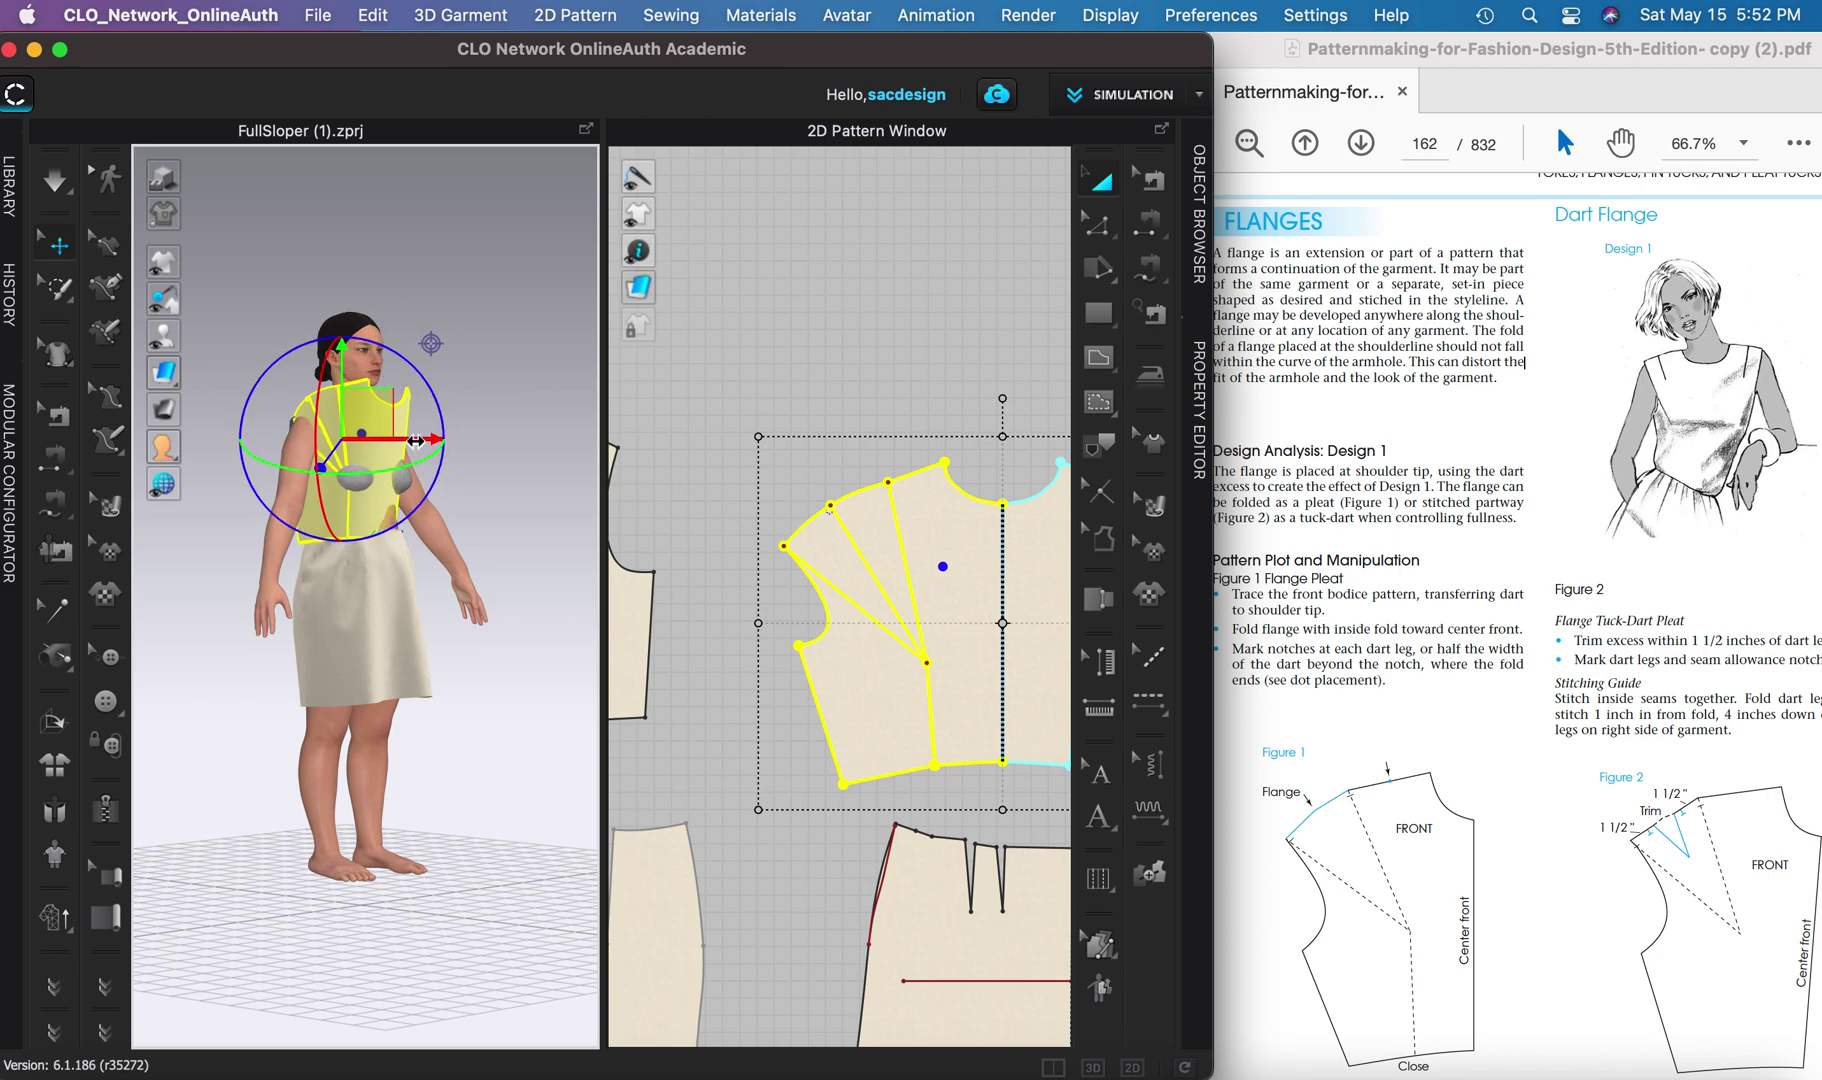
drag(415, 441, 432, 437)
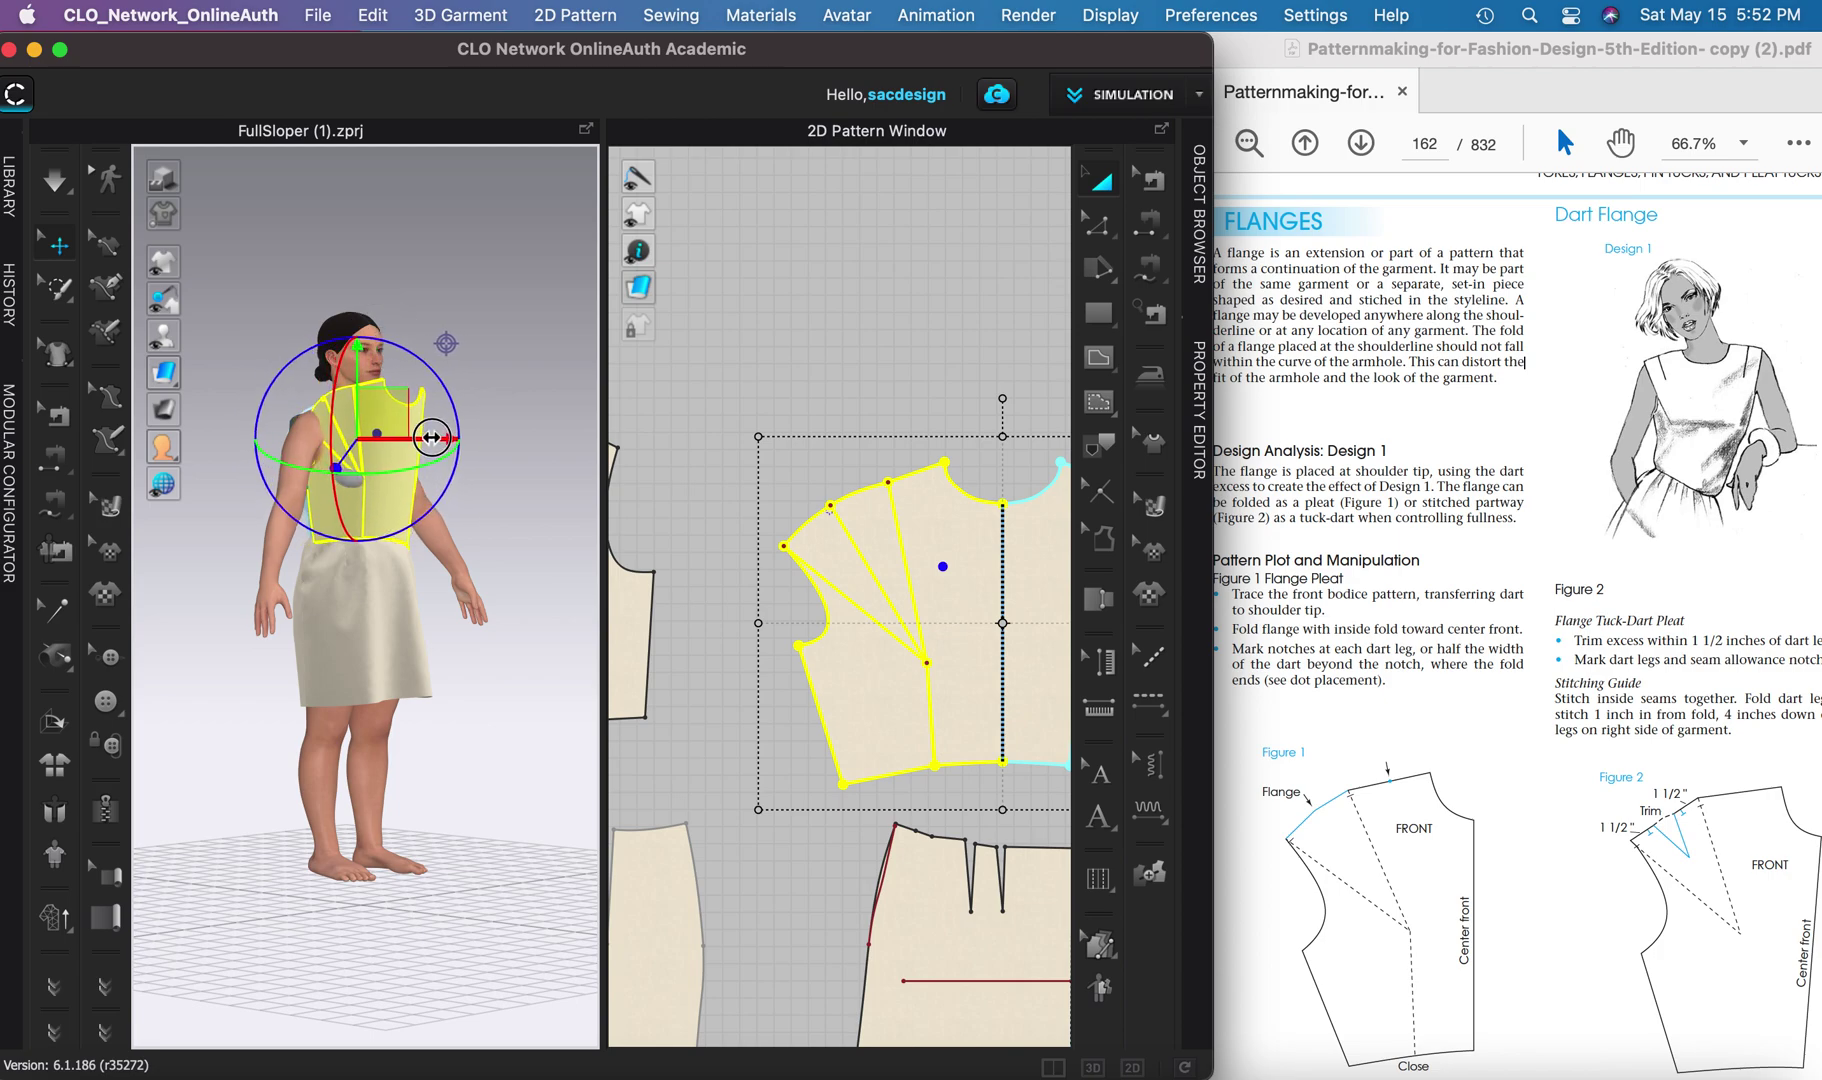
click(55, 183)
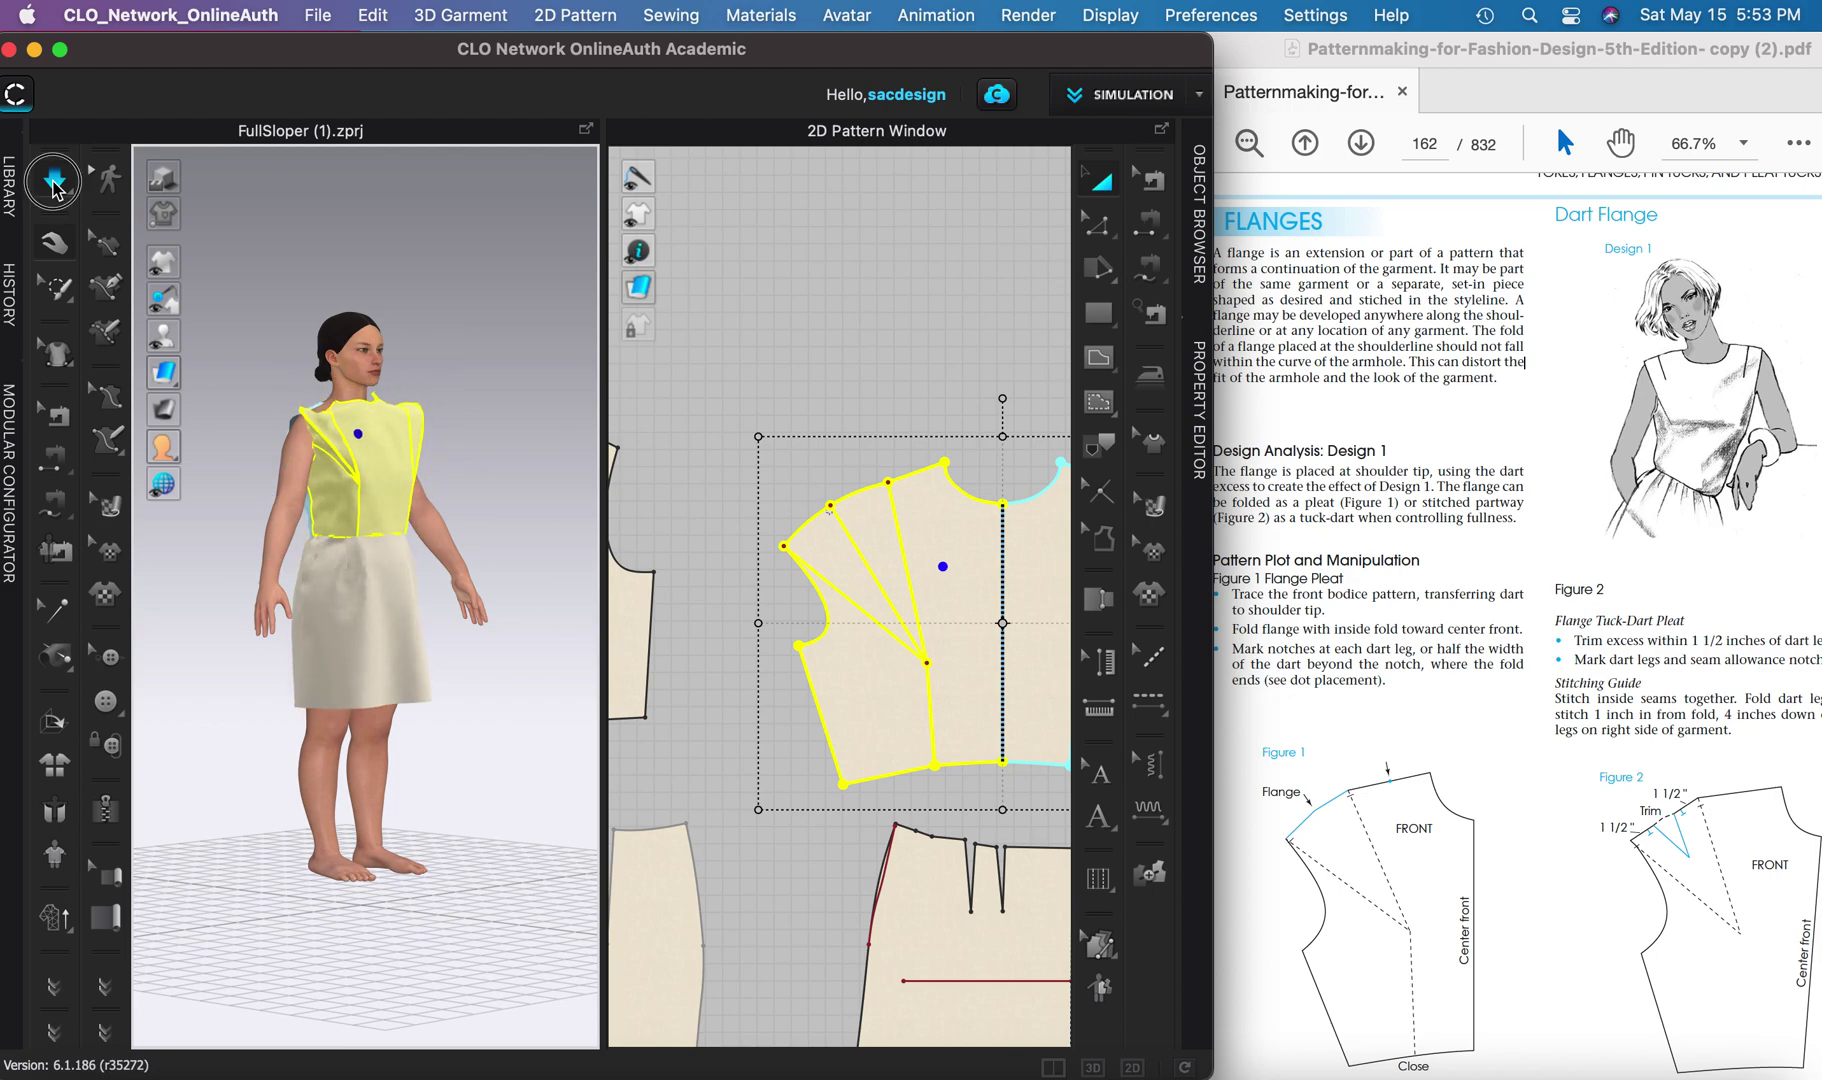
- Stop the simulation and freeze the front bodice so it stays fixed during draping
click(55, 183)
click(378, 415)
scroll(385, 430, up, 2)
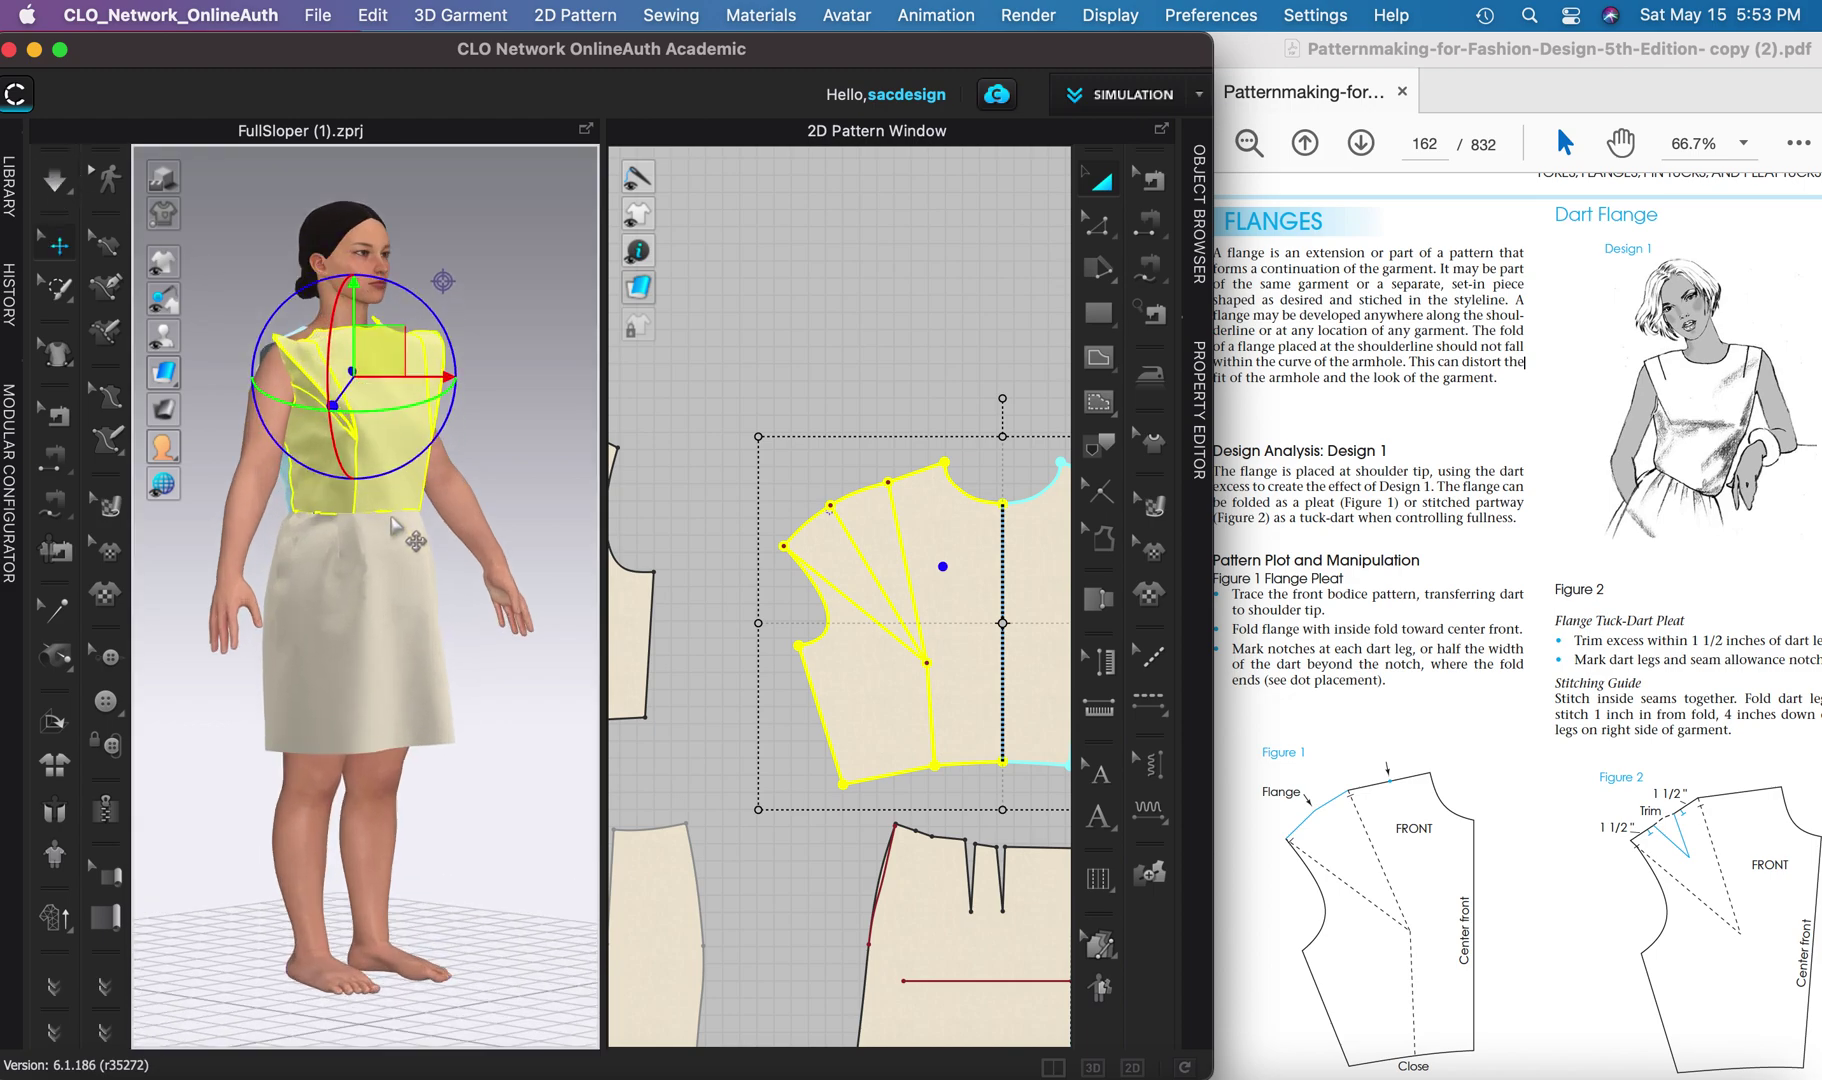
click(385, 404)
right_click(385, 383)
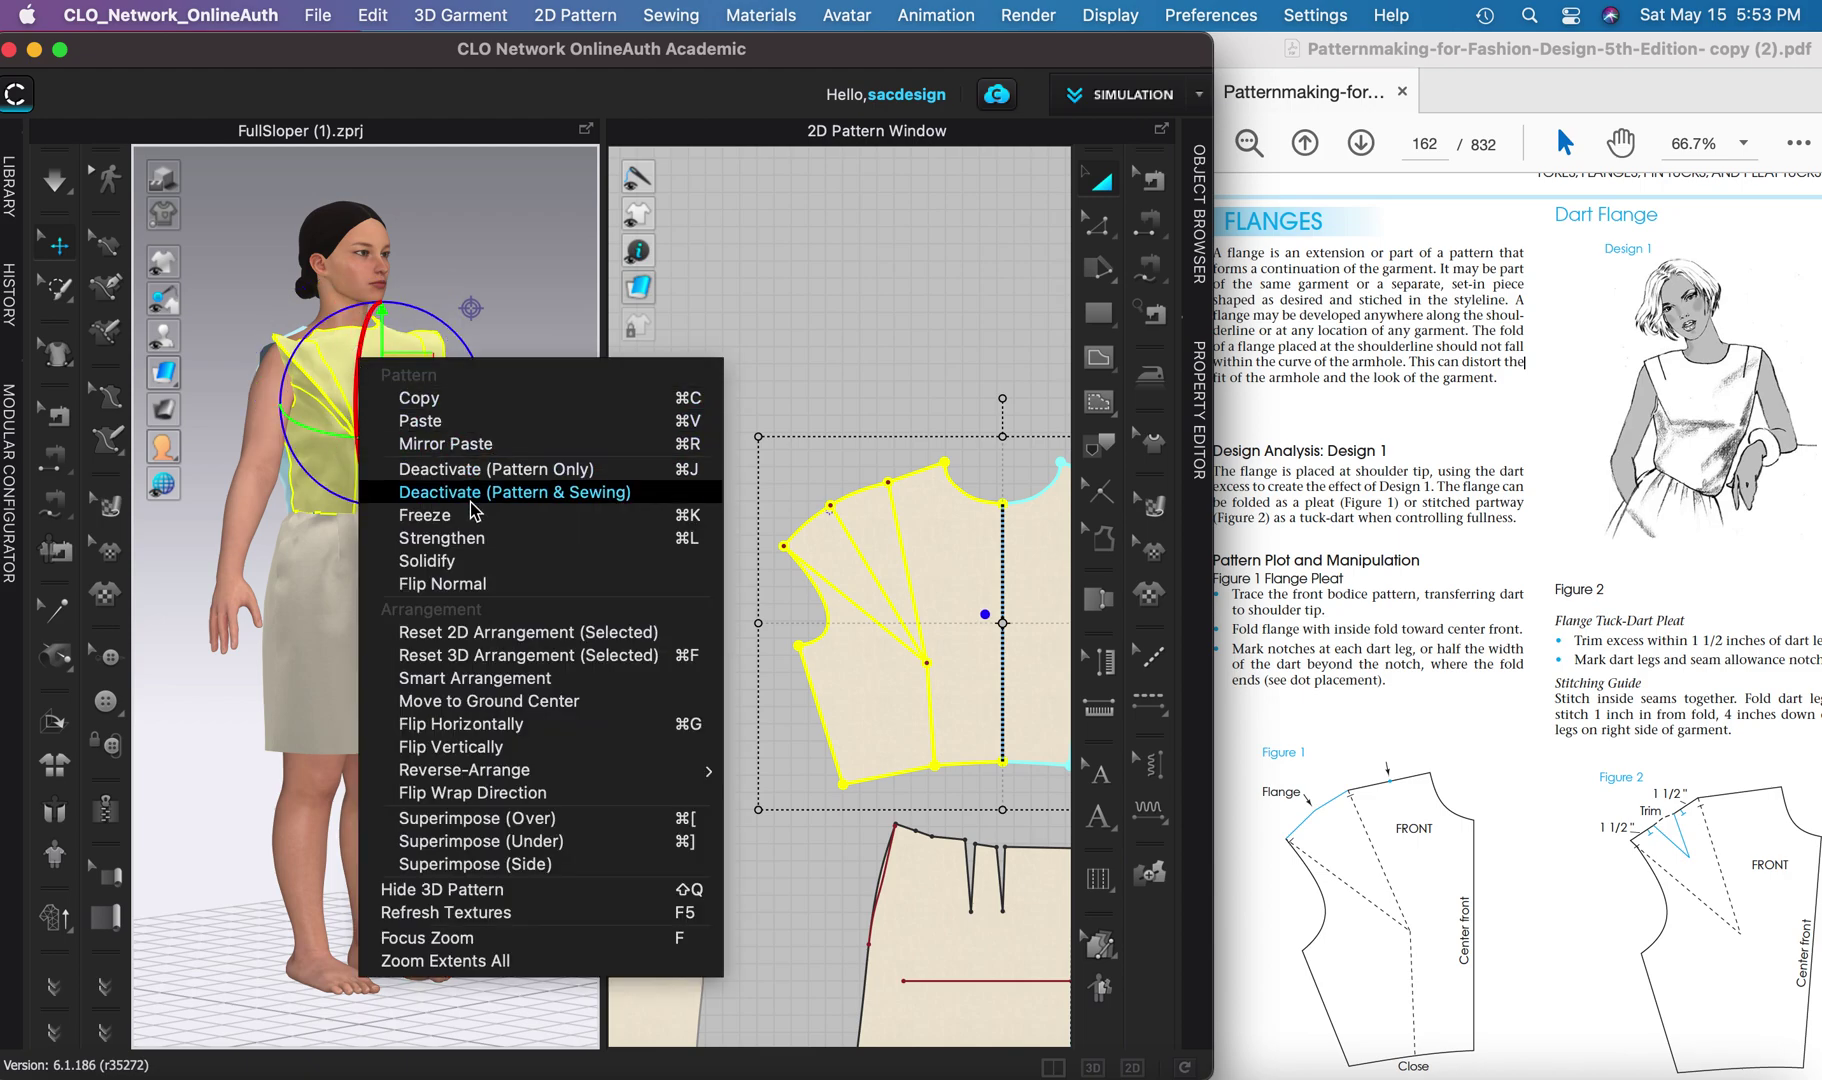
click(478, 538)
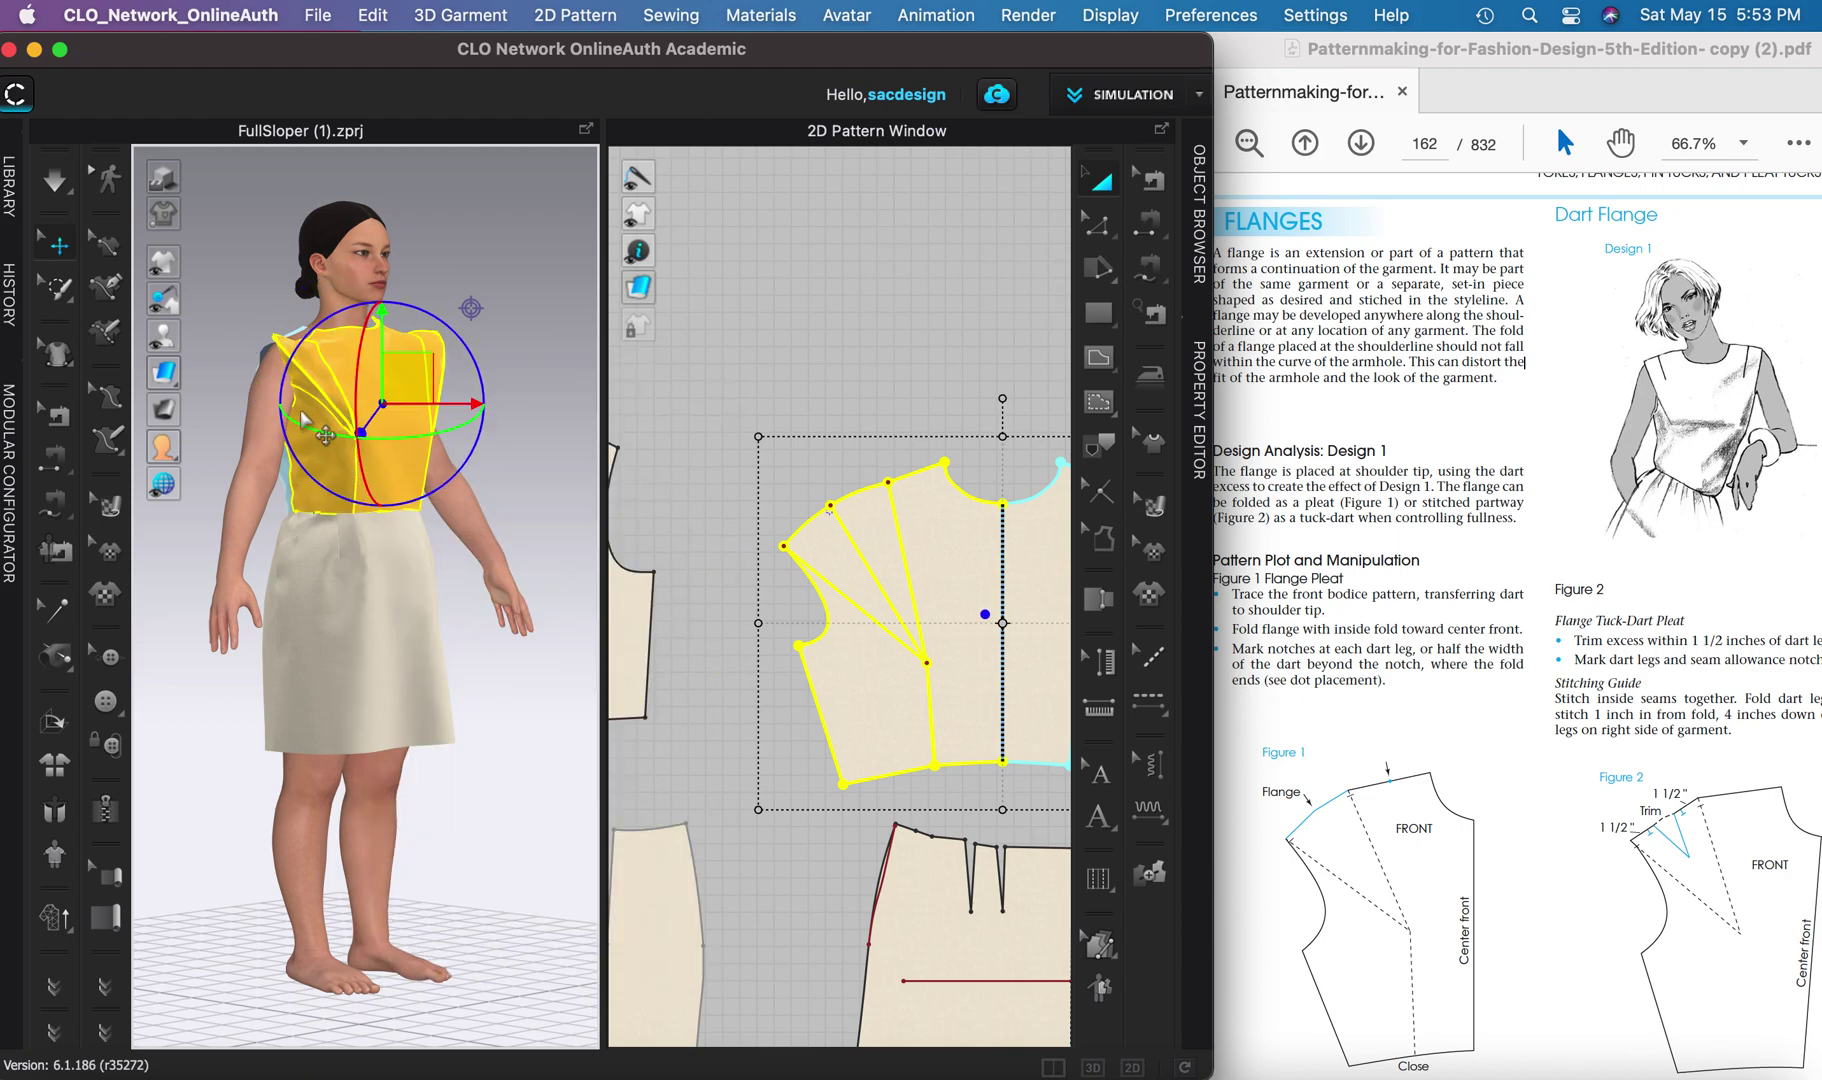
right_drag(307, 418, 362, 455)
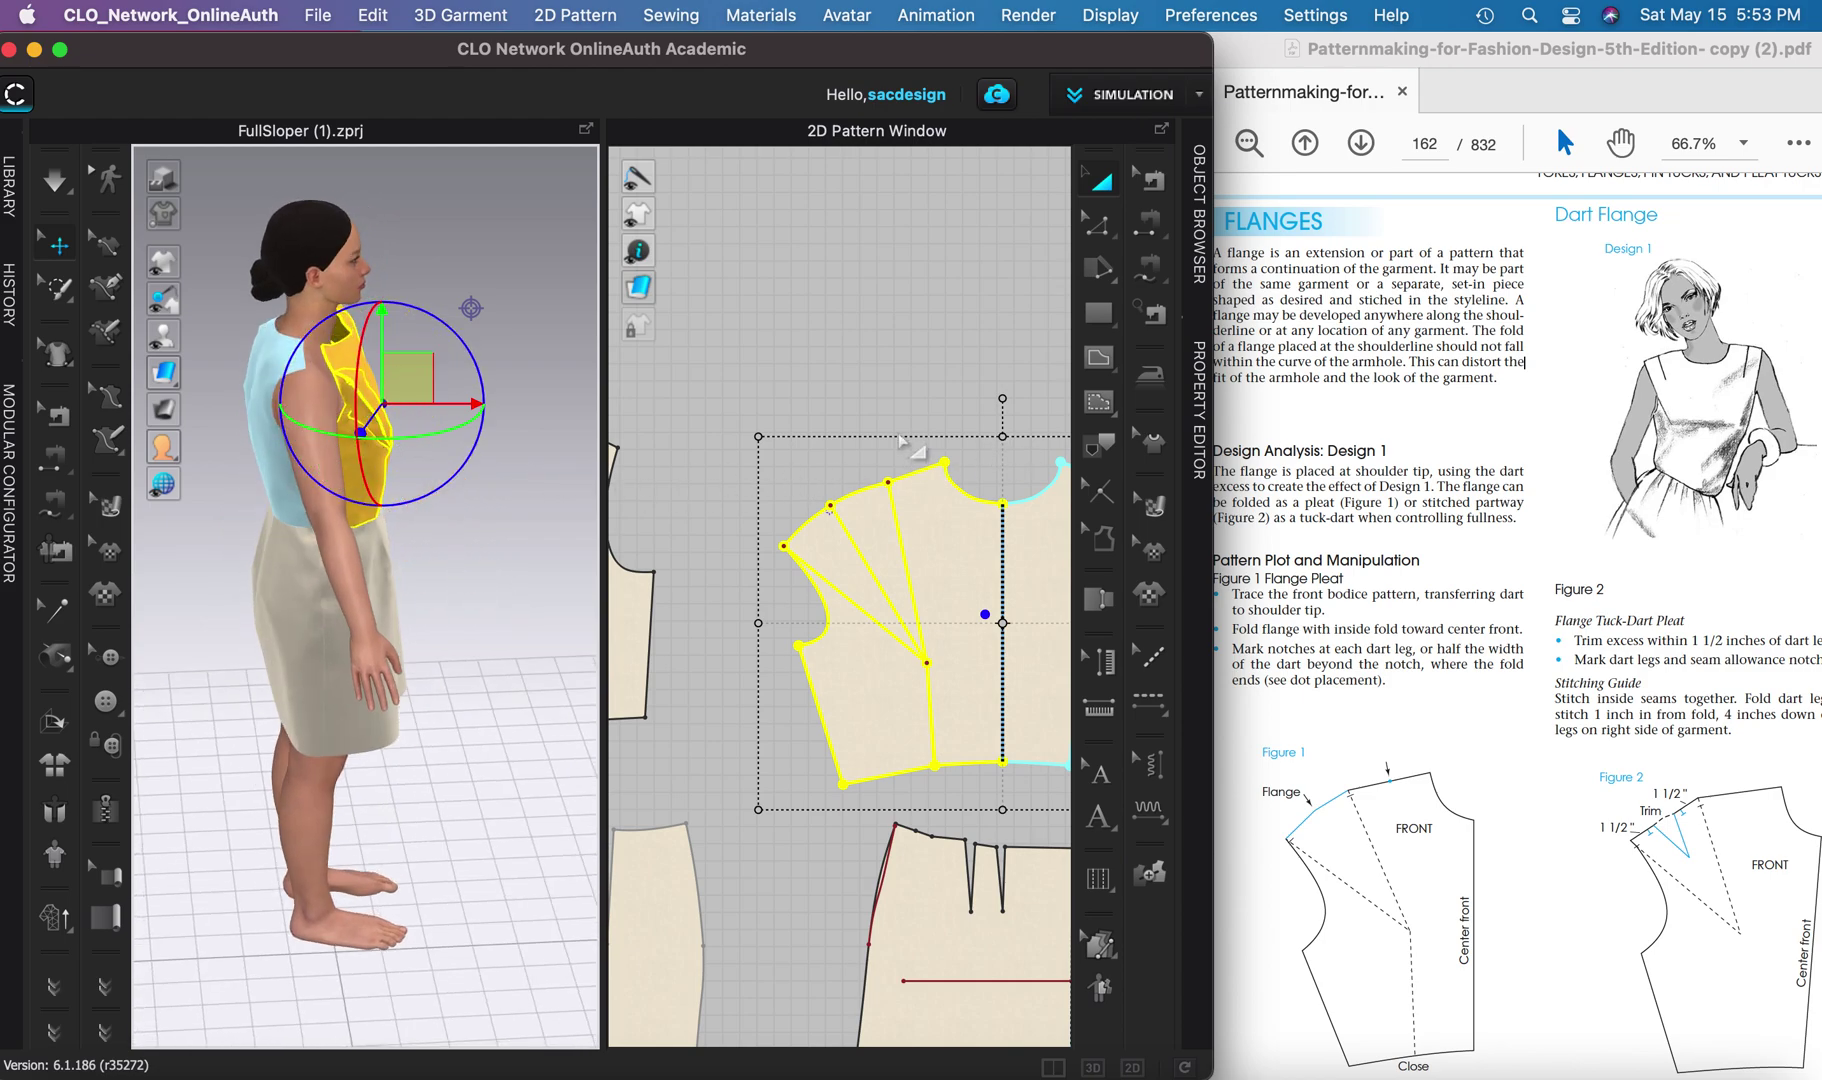
click(1155, 274)
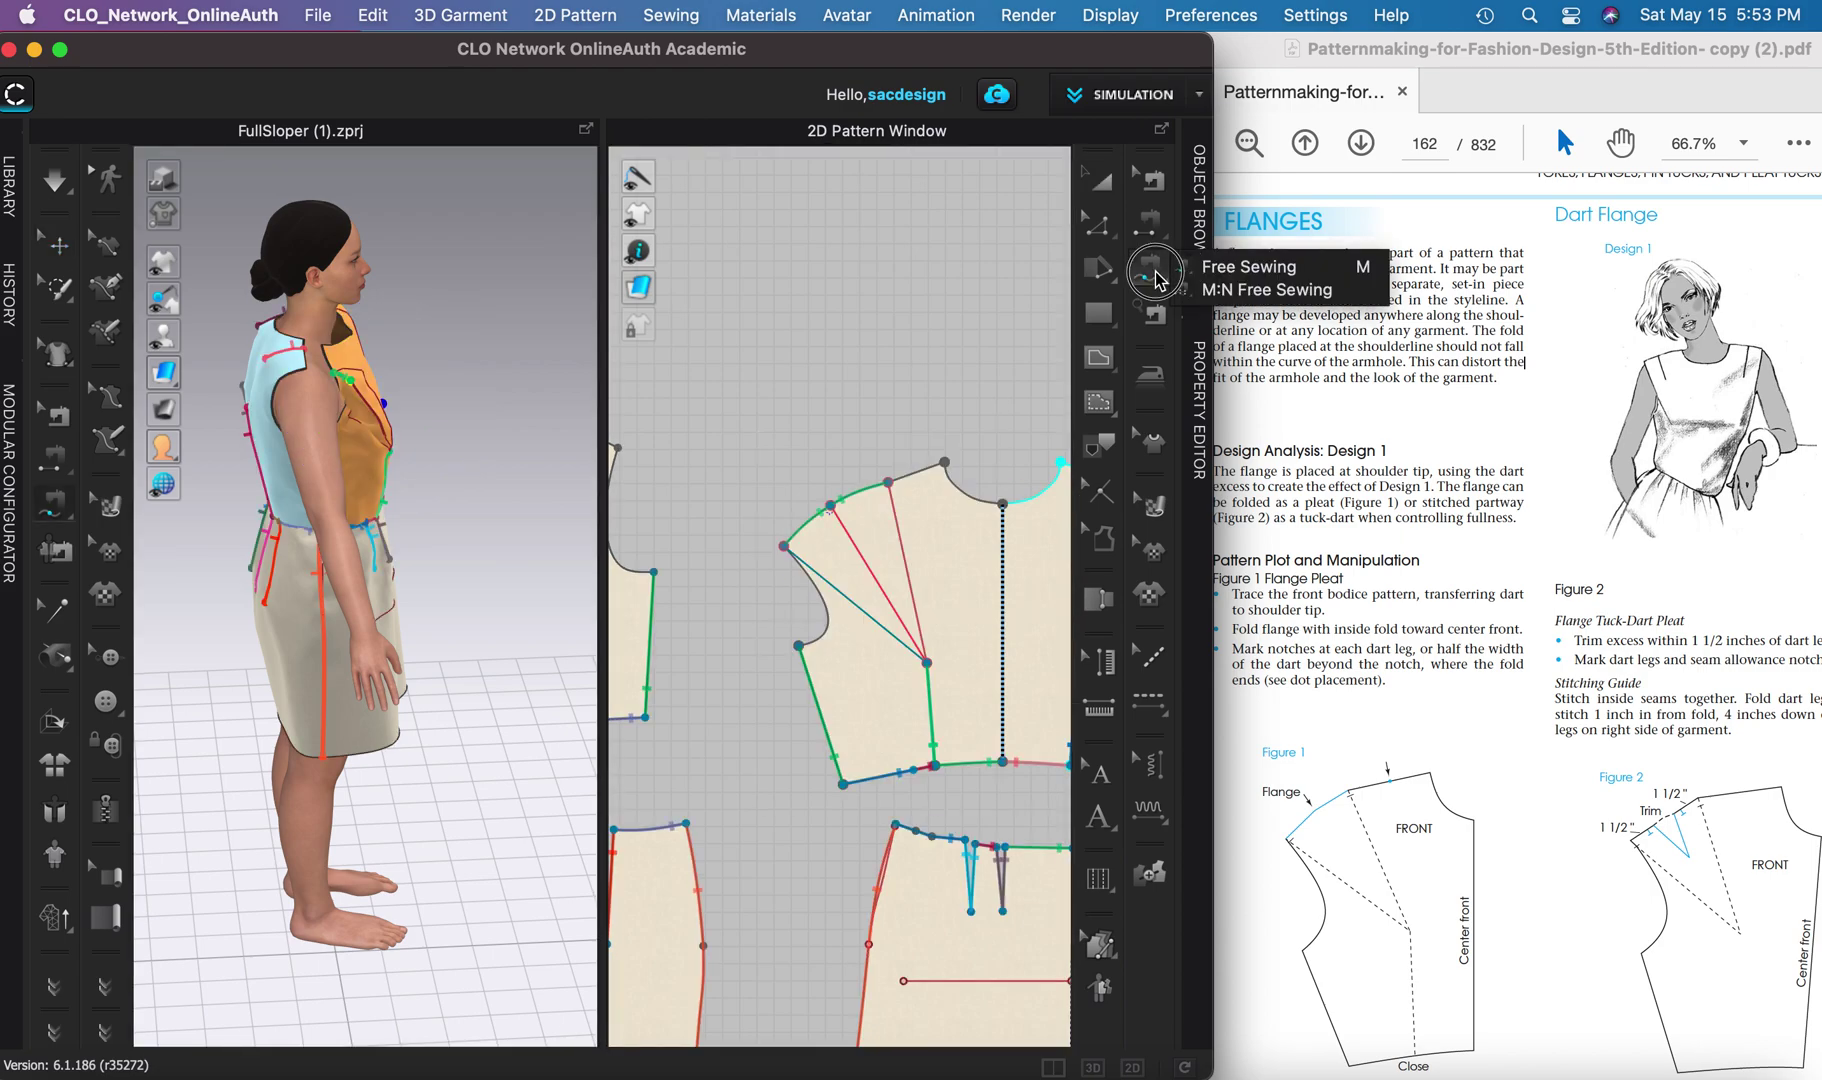
- Bring the front bodice shoulder into view and switch the sewing tool to M:N Free Sewing
click(942, 462)
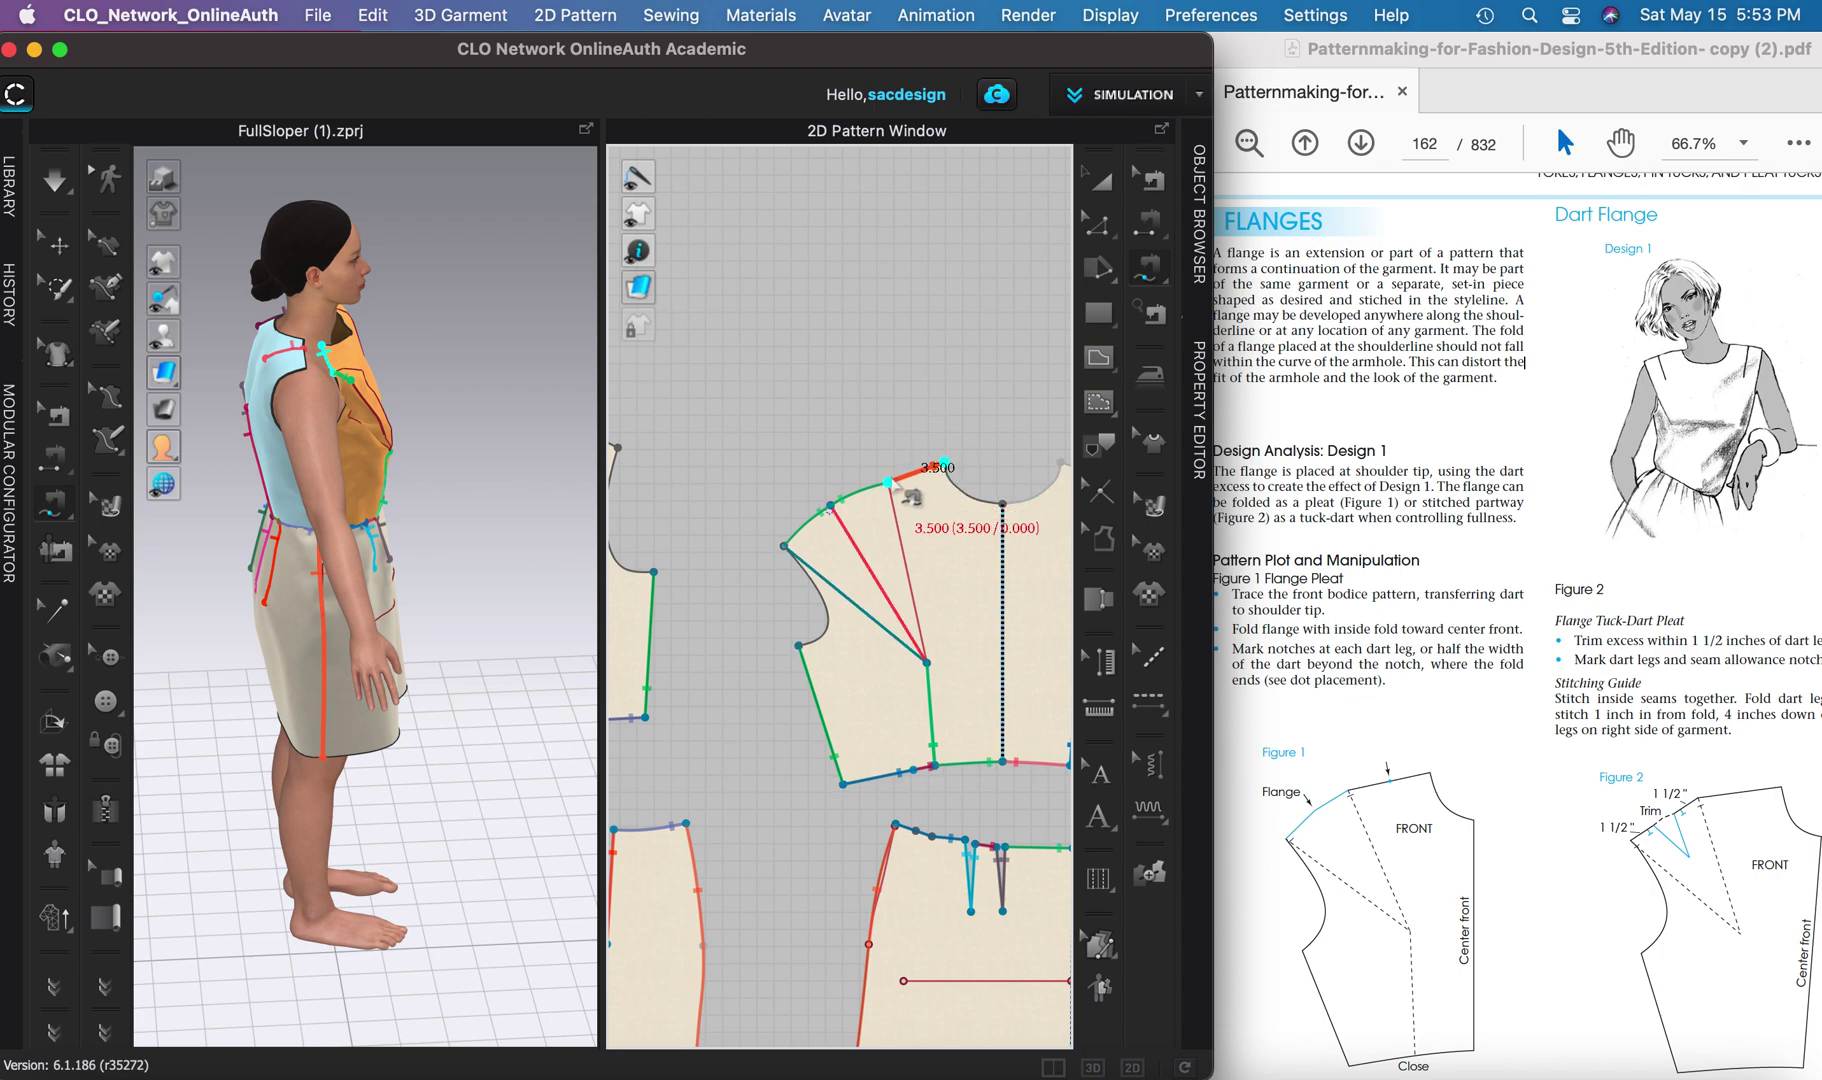
right_drag(773, 394, 915, 415)
scroll(750, 425, up, 4)
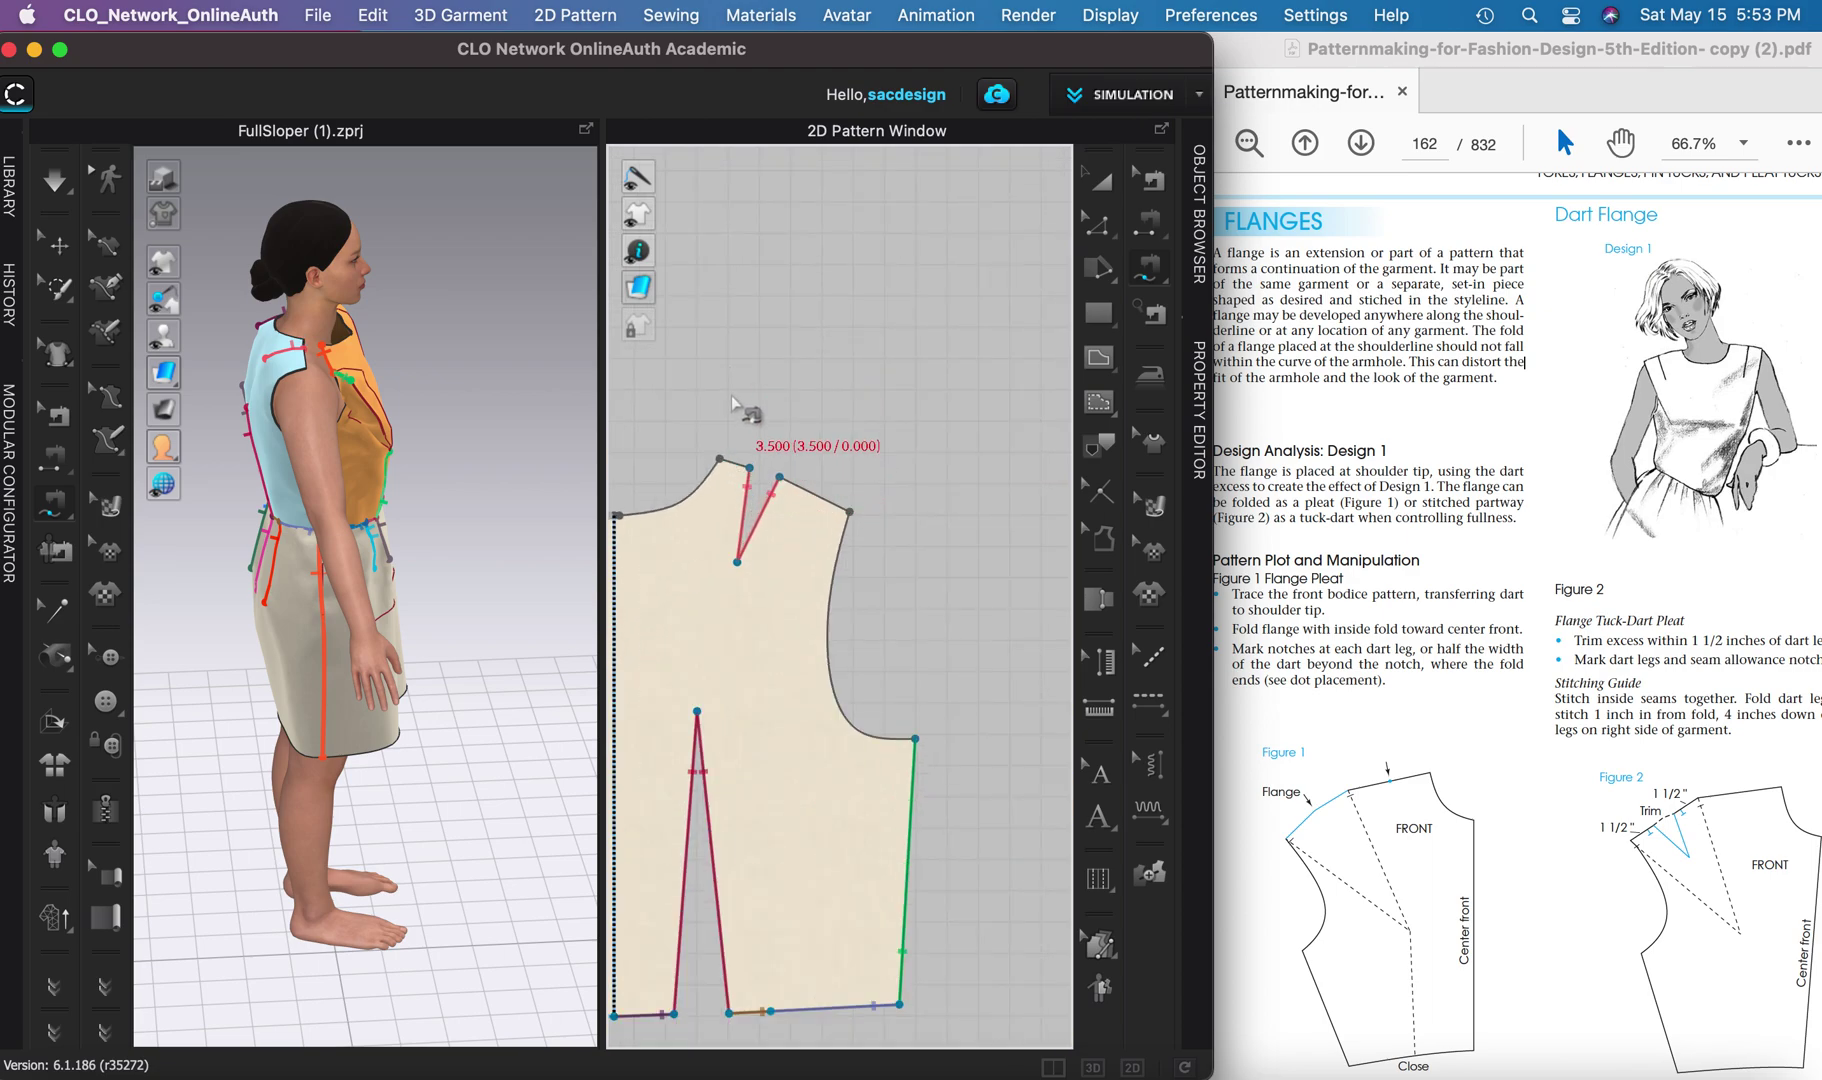
click(1150, 267)
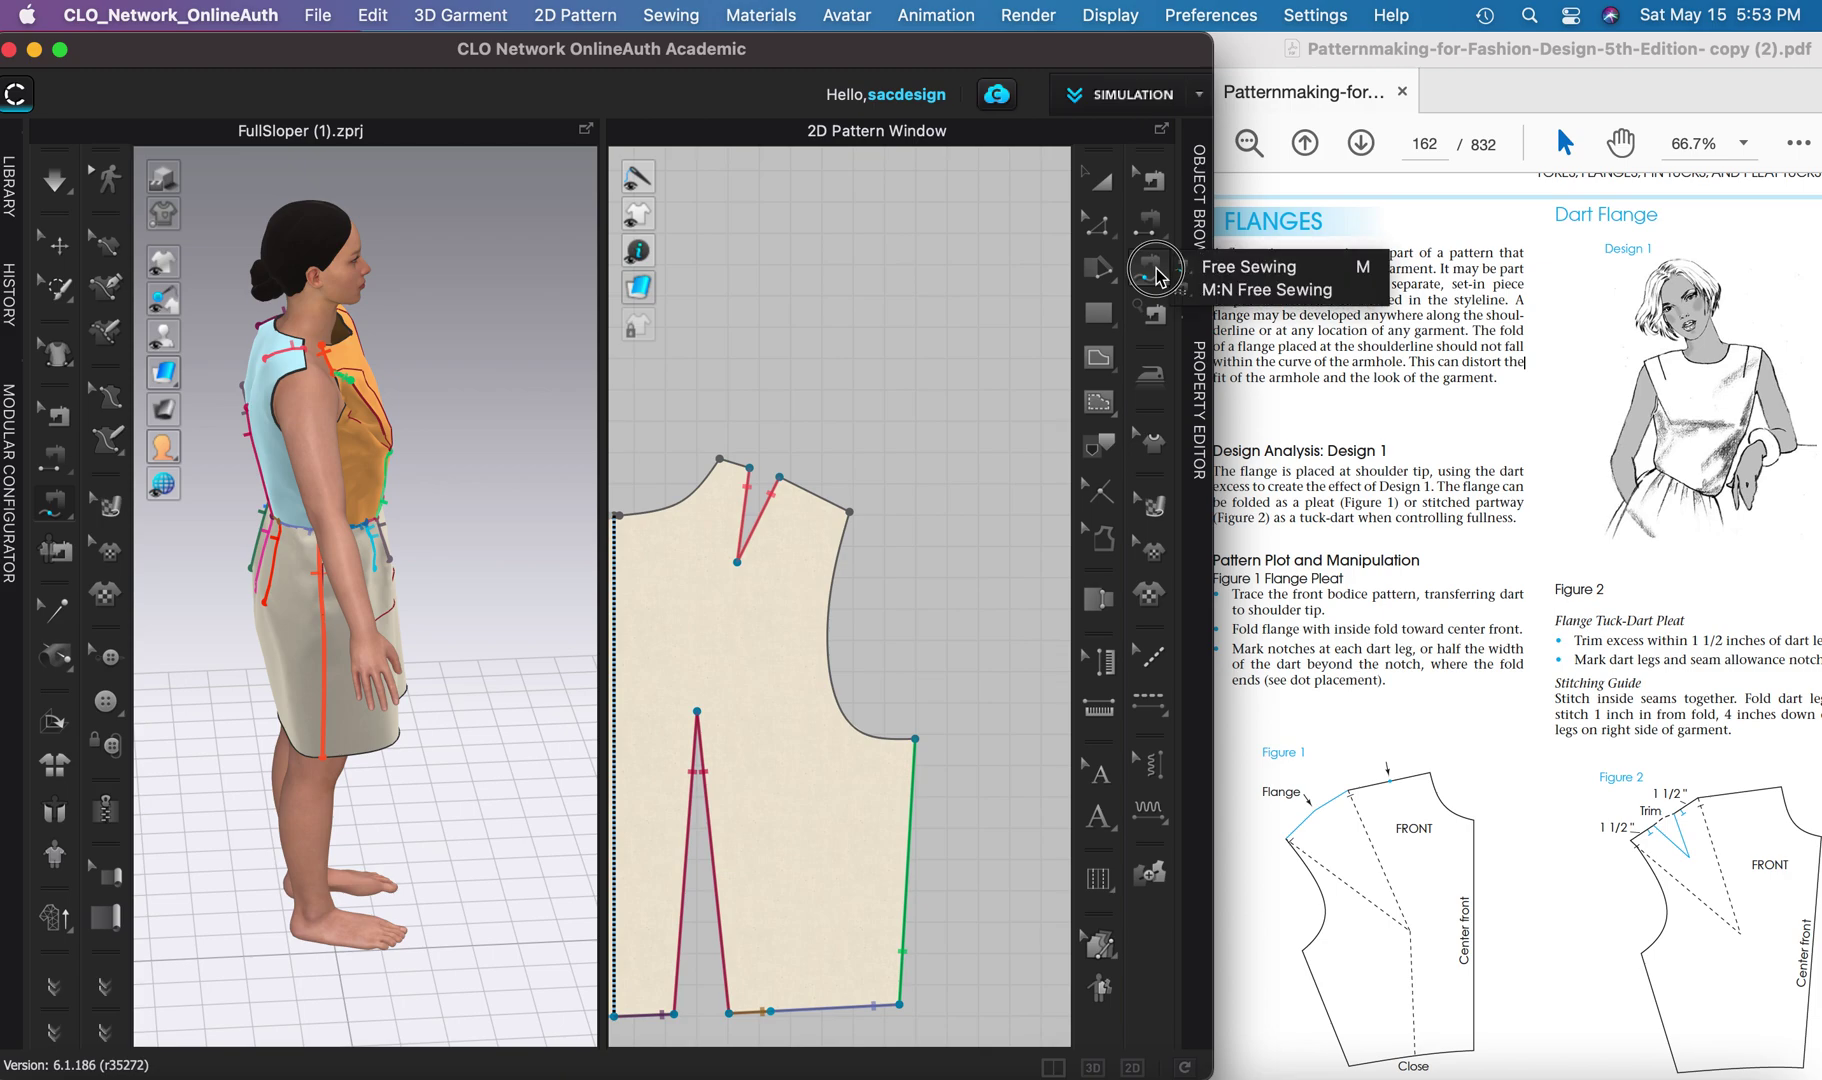
click(1266, 289)
middle_drag(1080, 475, 803, 441)
scroll(1030, 468, down, 5)
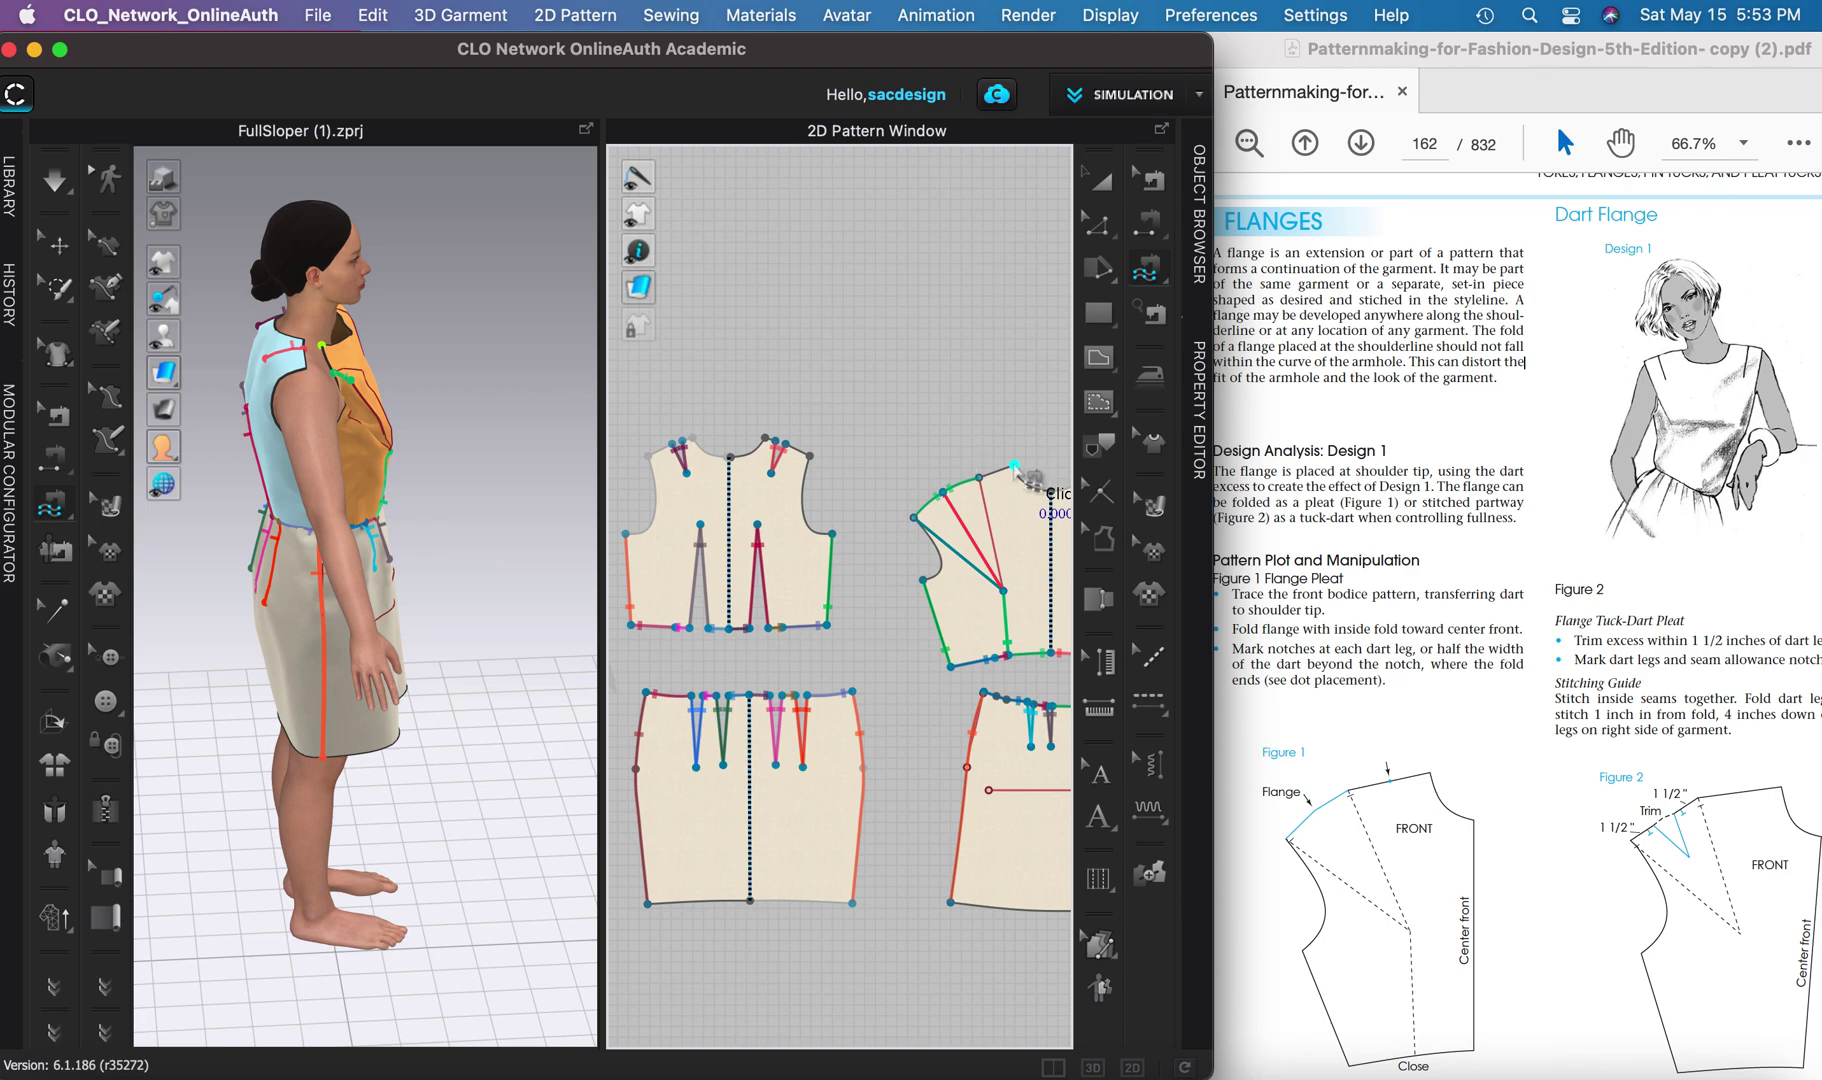
- Sew the front 3.500 shoulder edge to the 1.000 and 2.500 back shoulder segments
click(1014, 465)
click(980, 477)
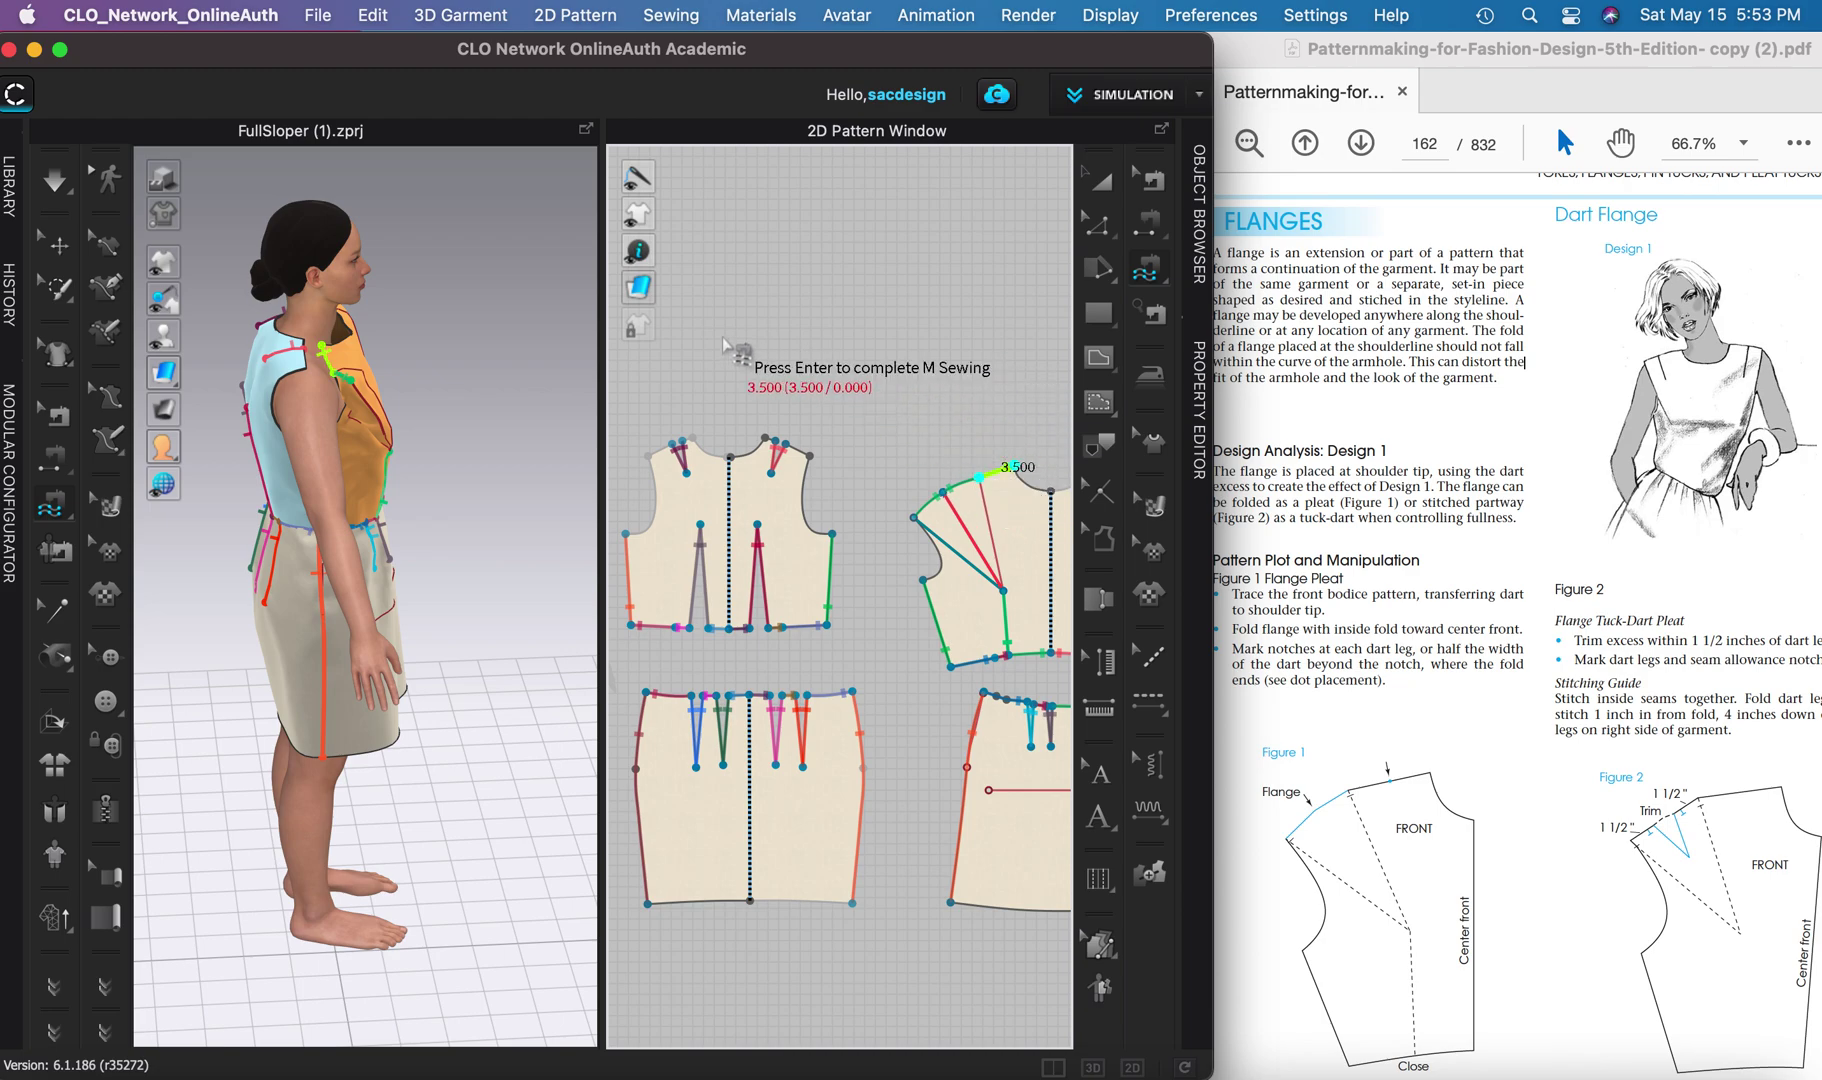
key(Return)
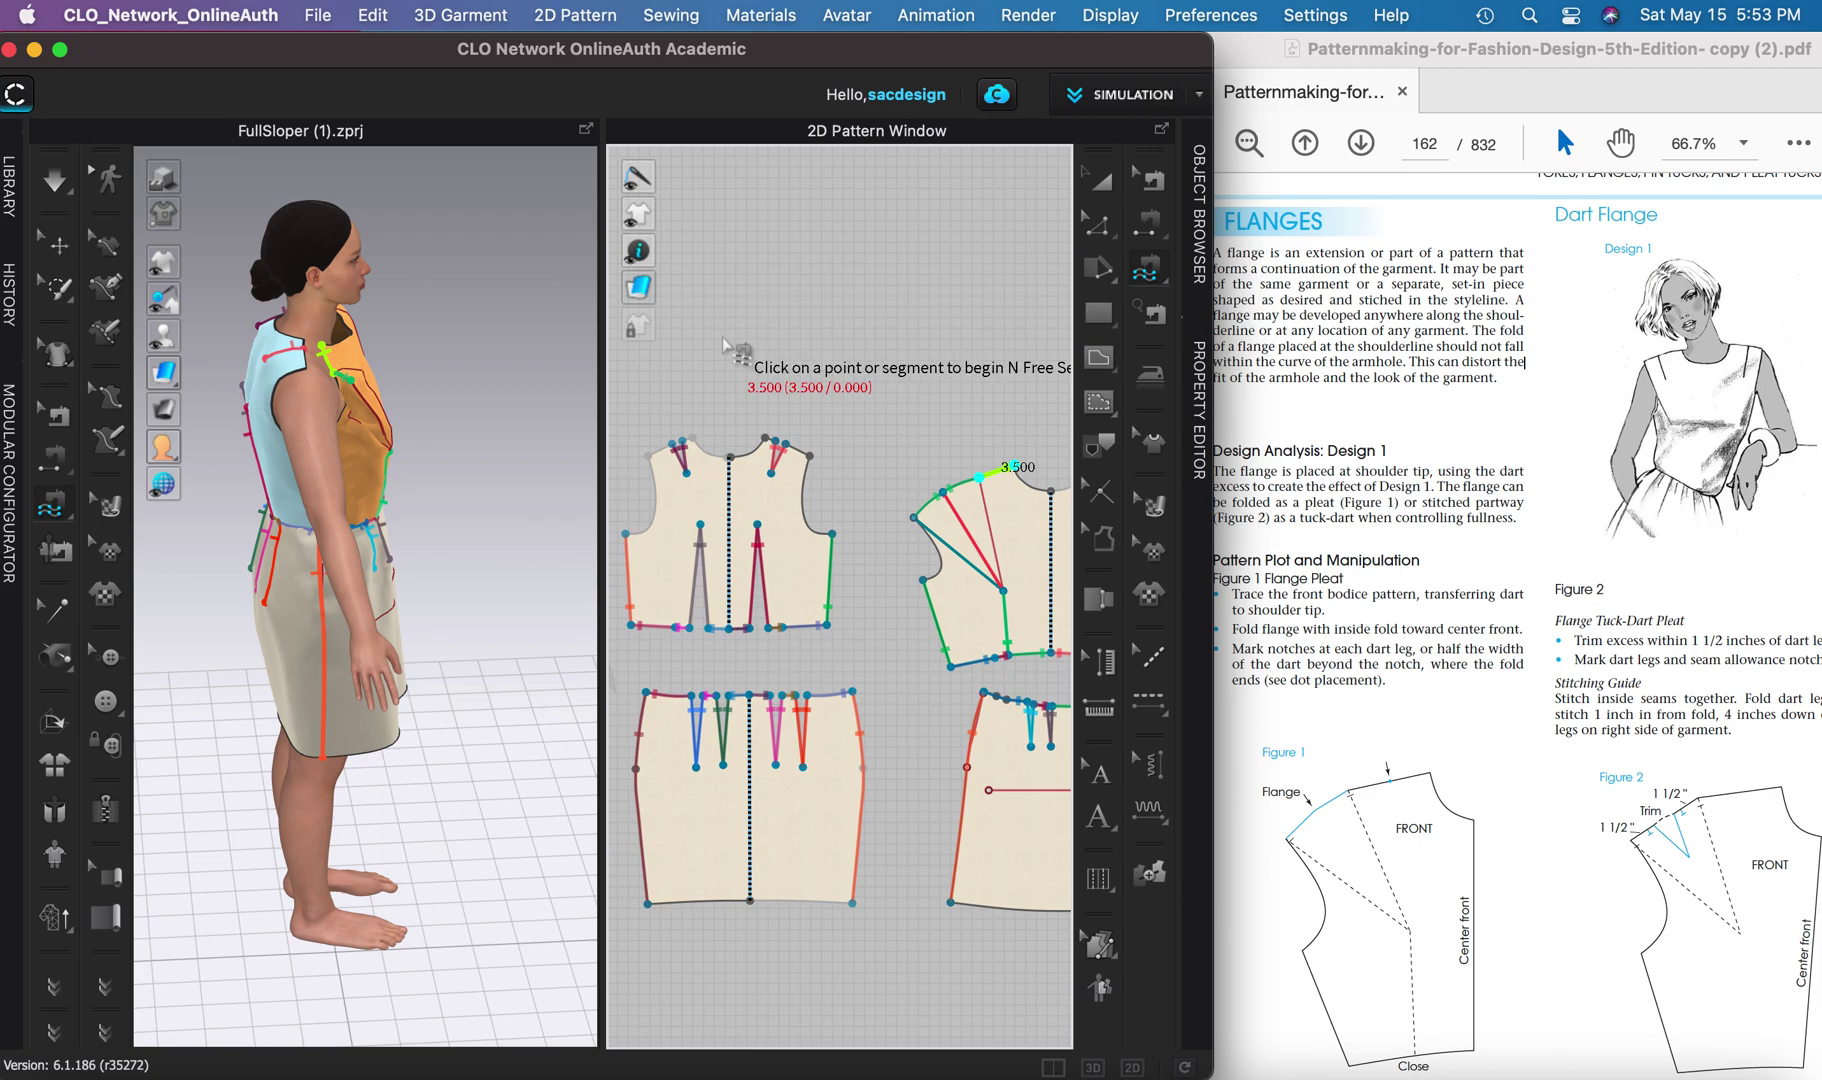
click(768, 440)
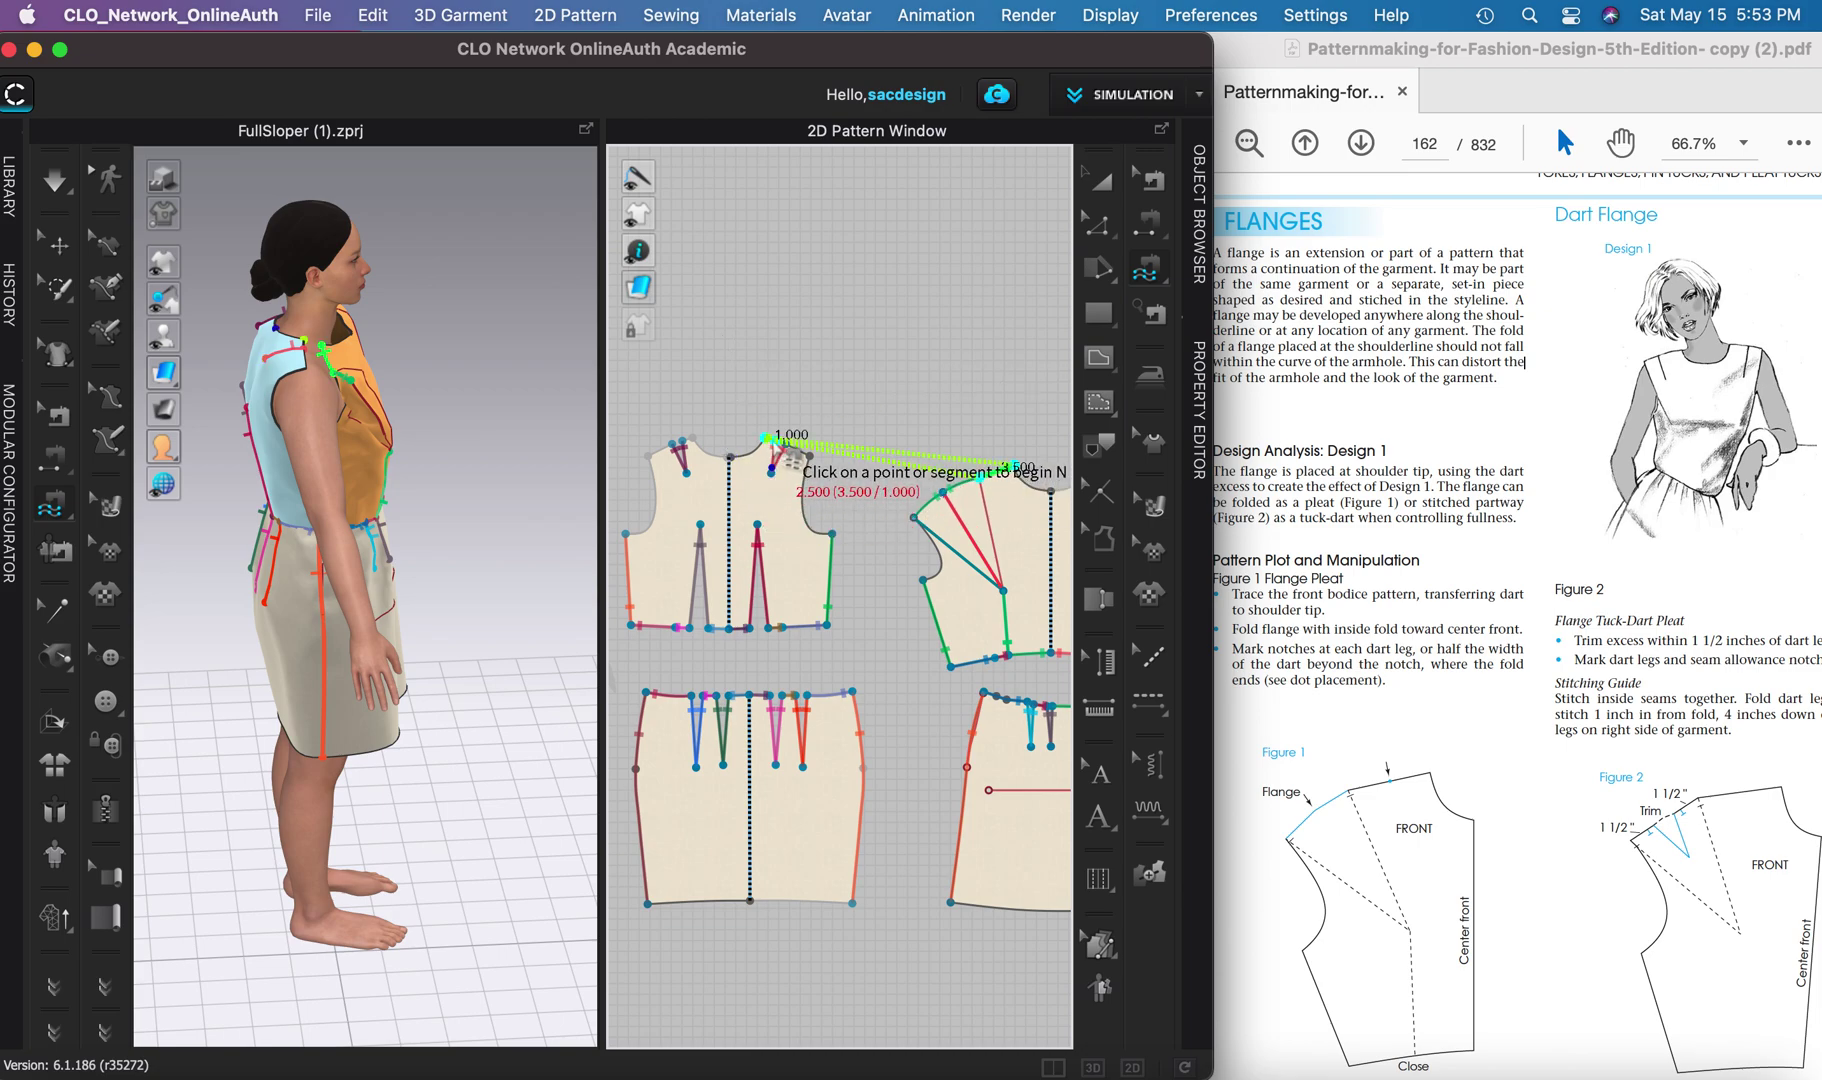
click(792, 444)
click(809, 456)
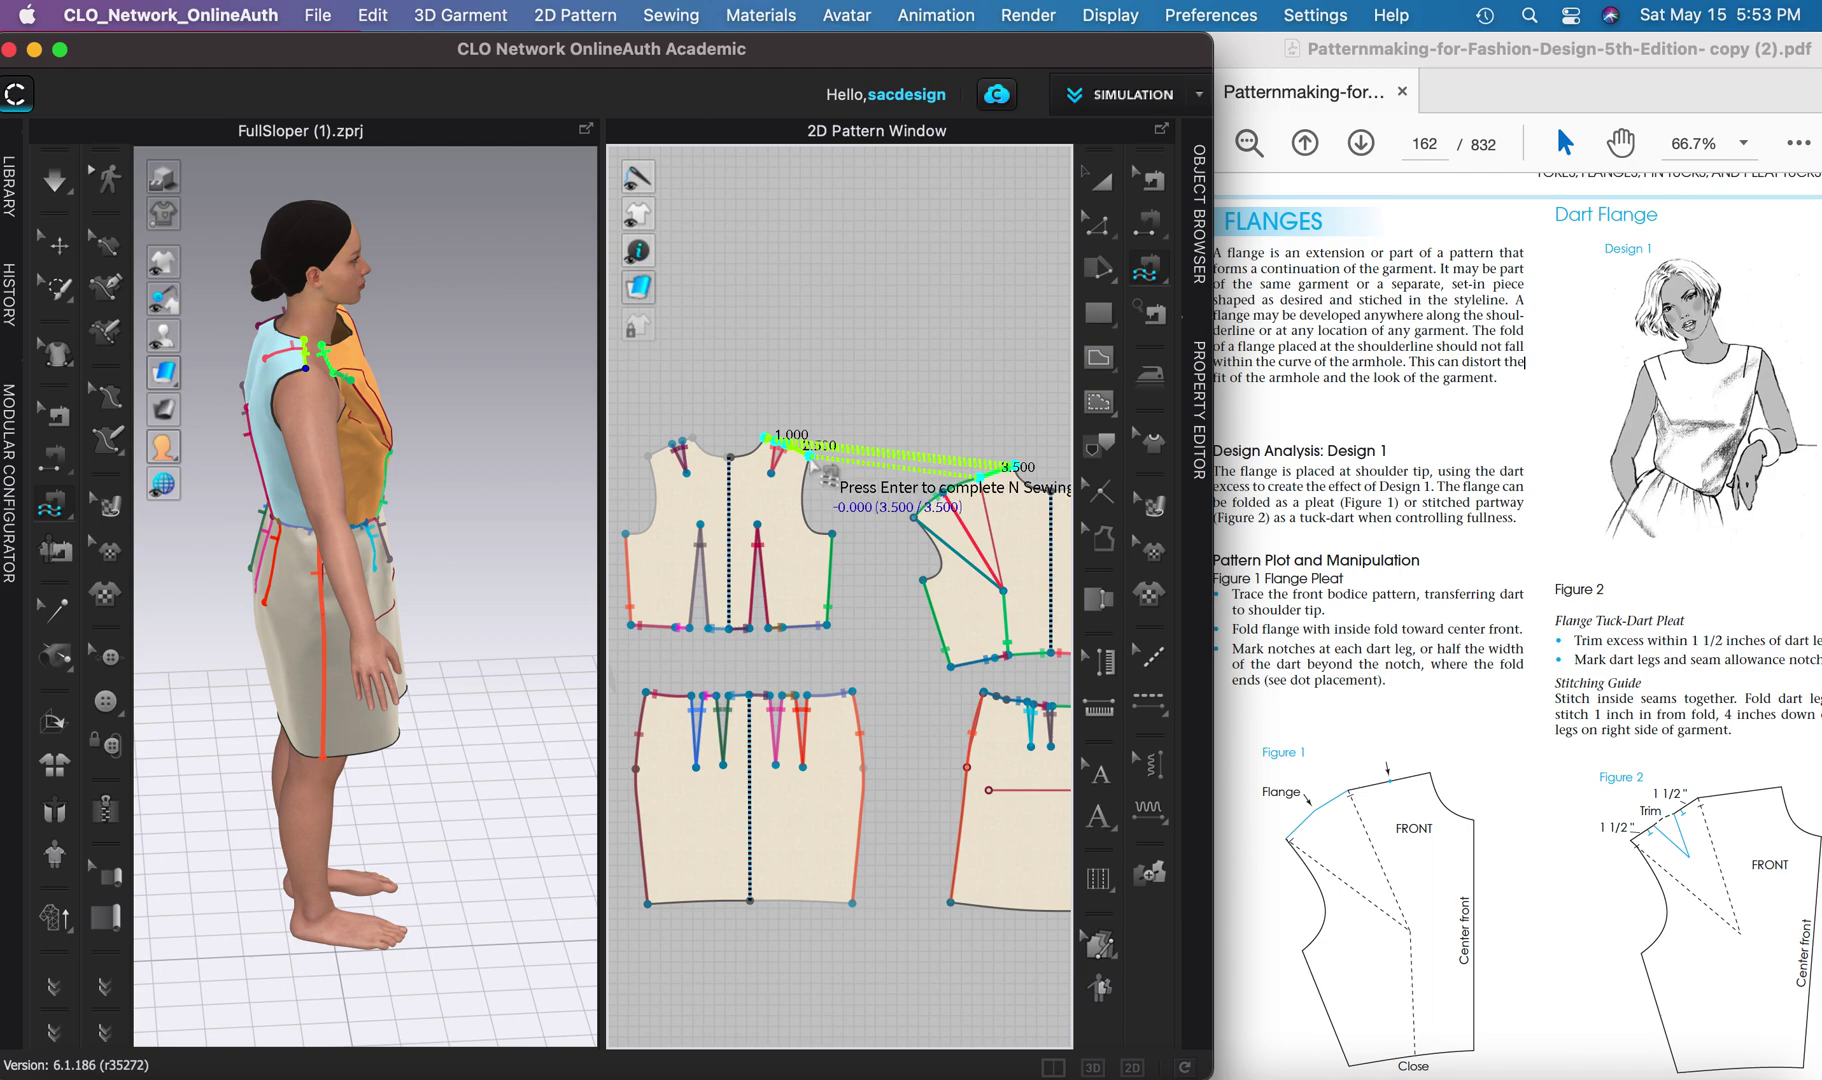
key(Return)
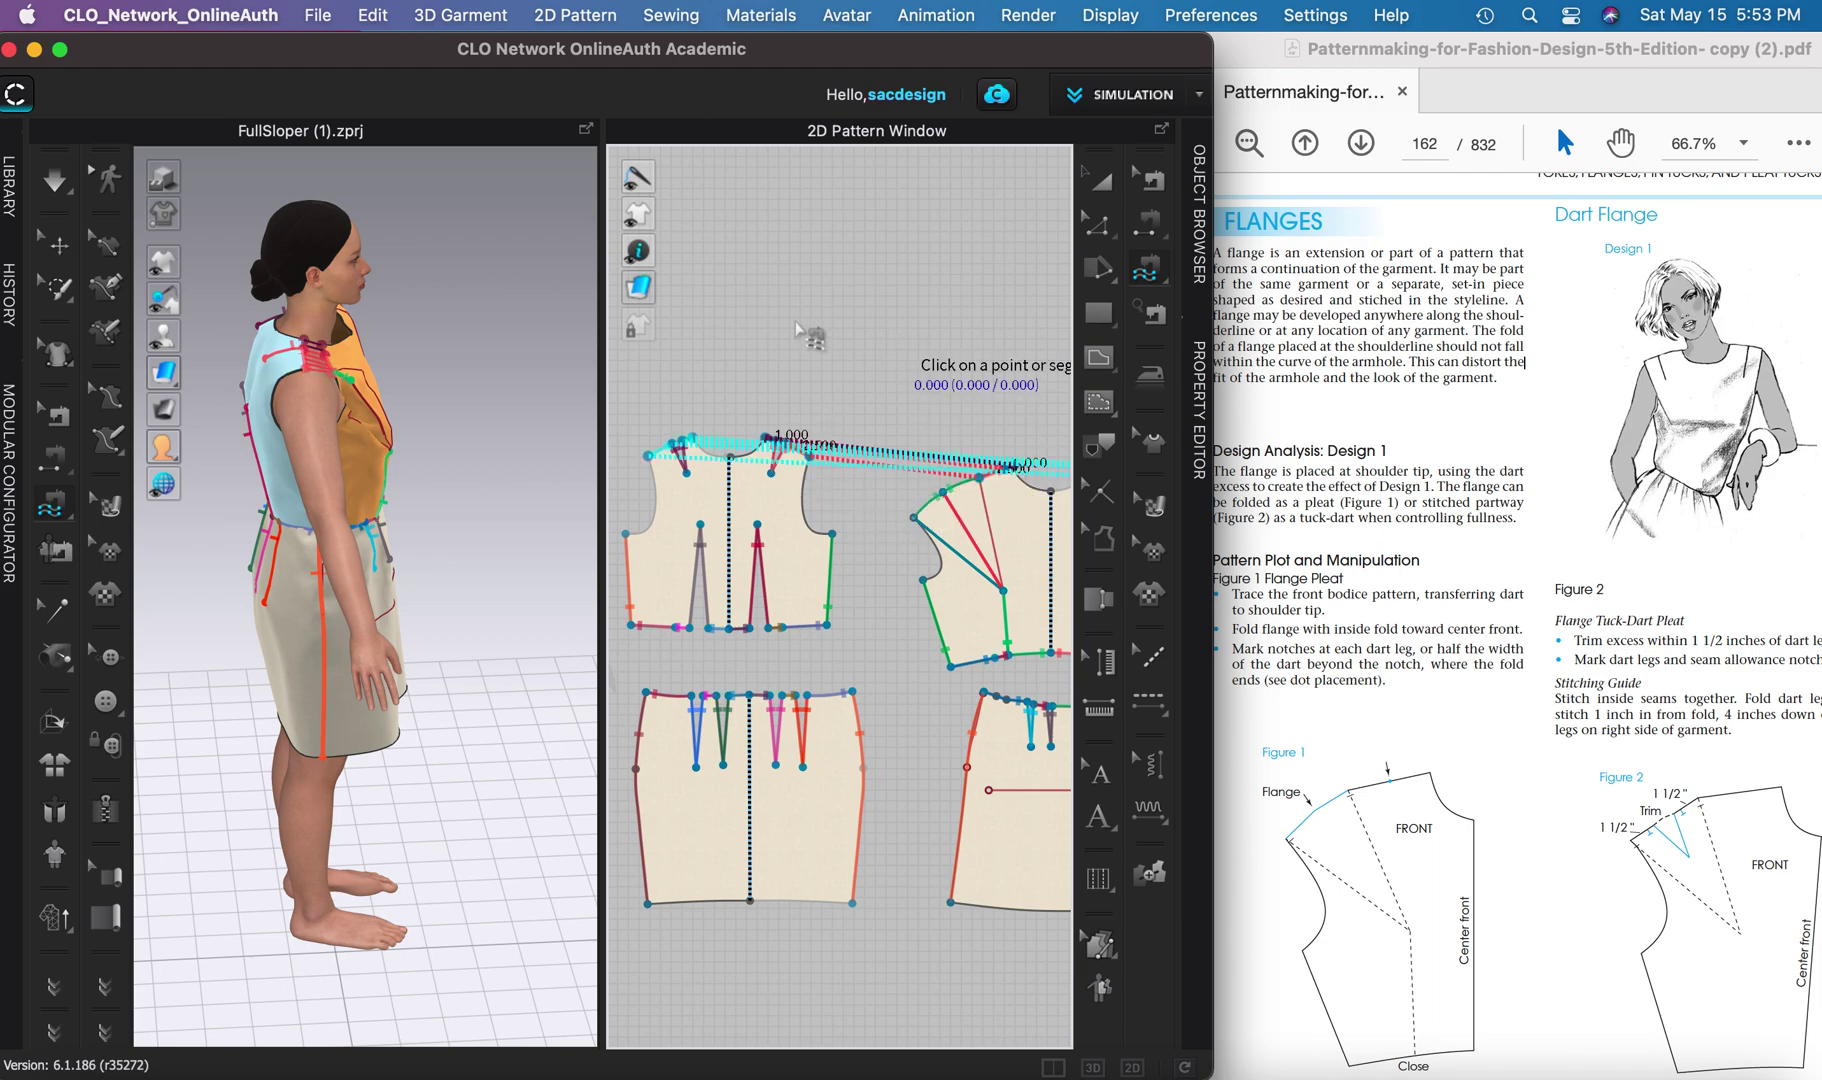
click(55, 180)
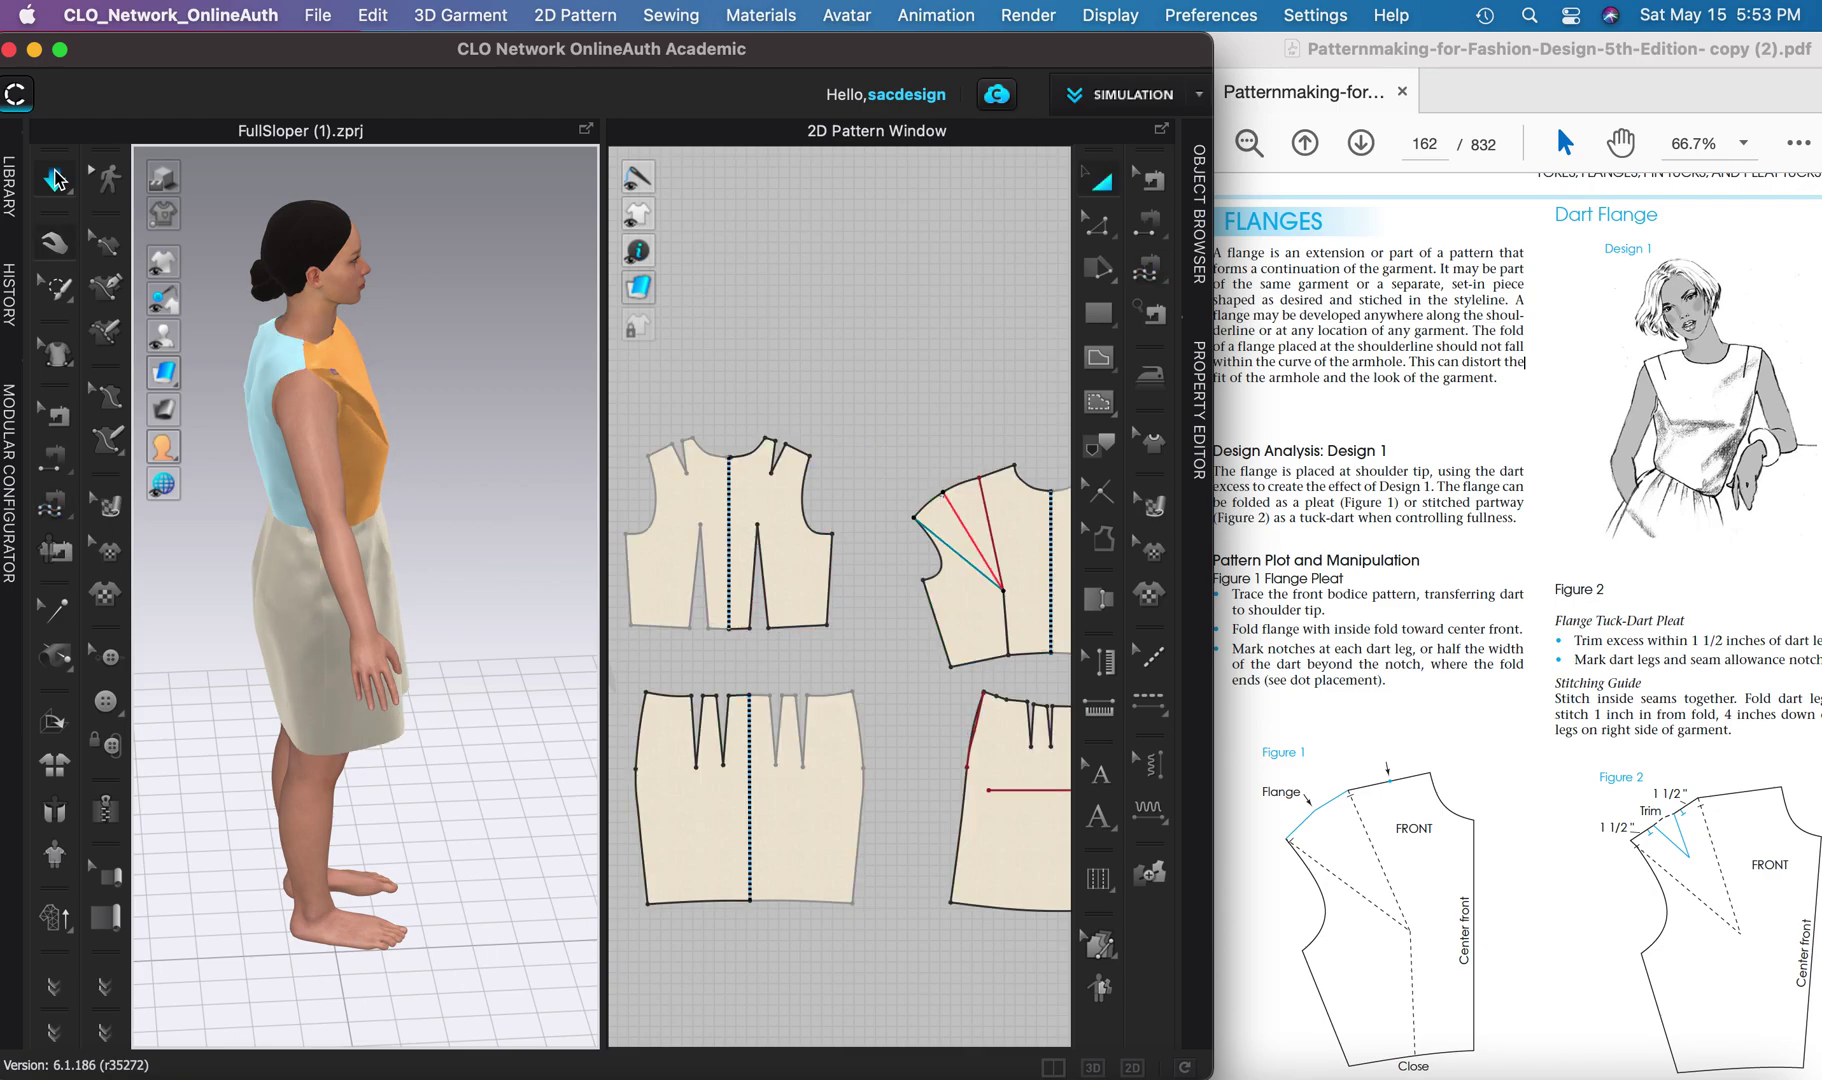
- Select the front bodice's internal fold line and check the seam lengths in Edit Sewing
key(b)
right_drag(326, 358, 400, 425)
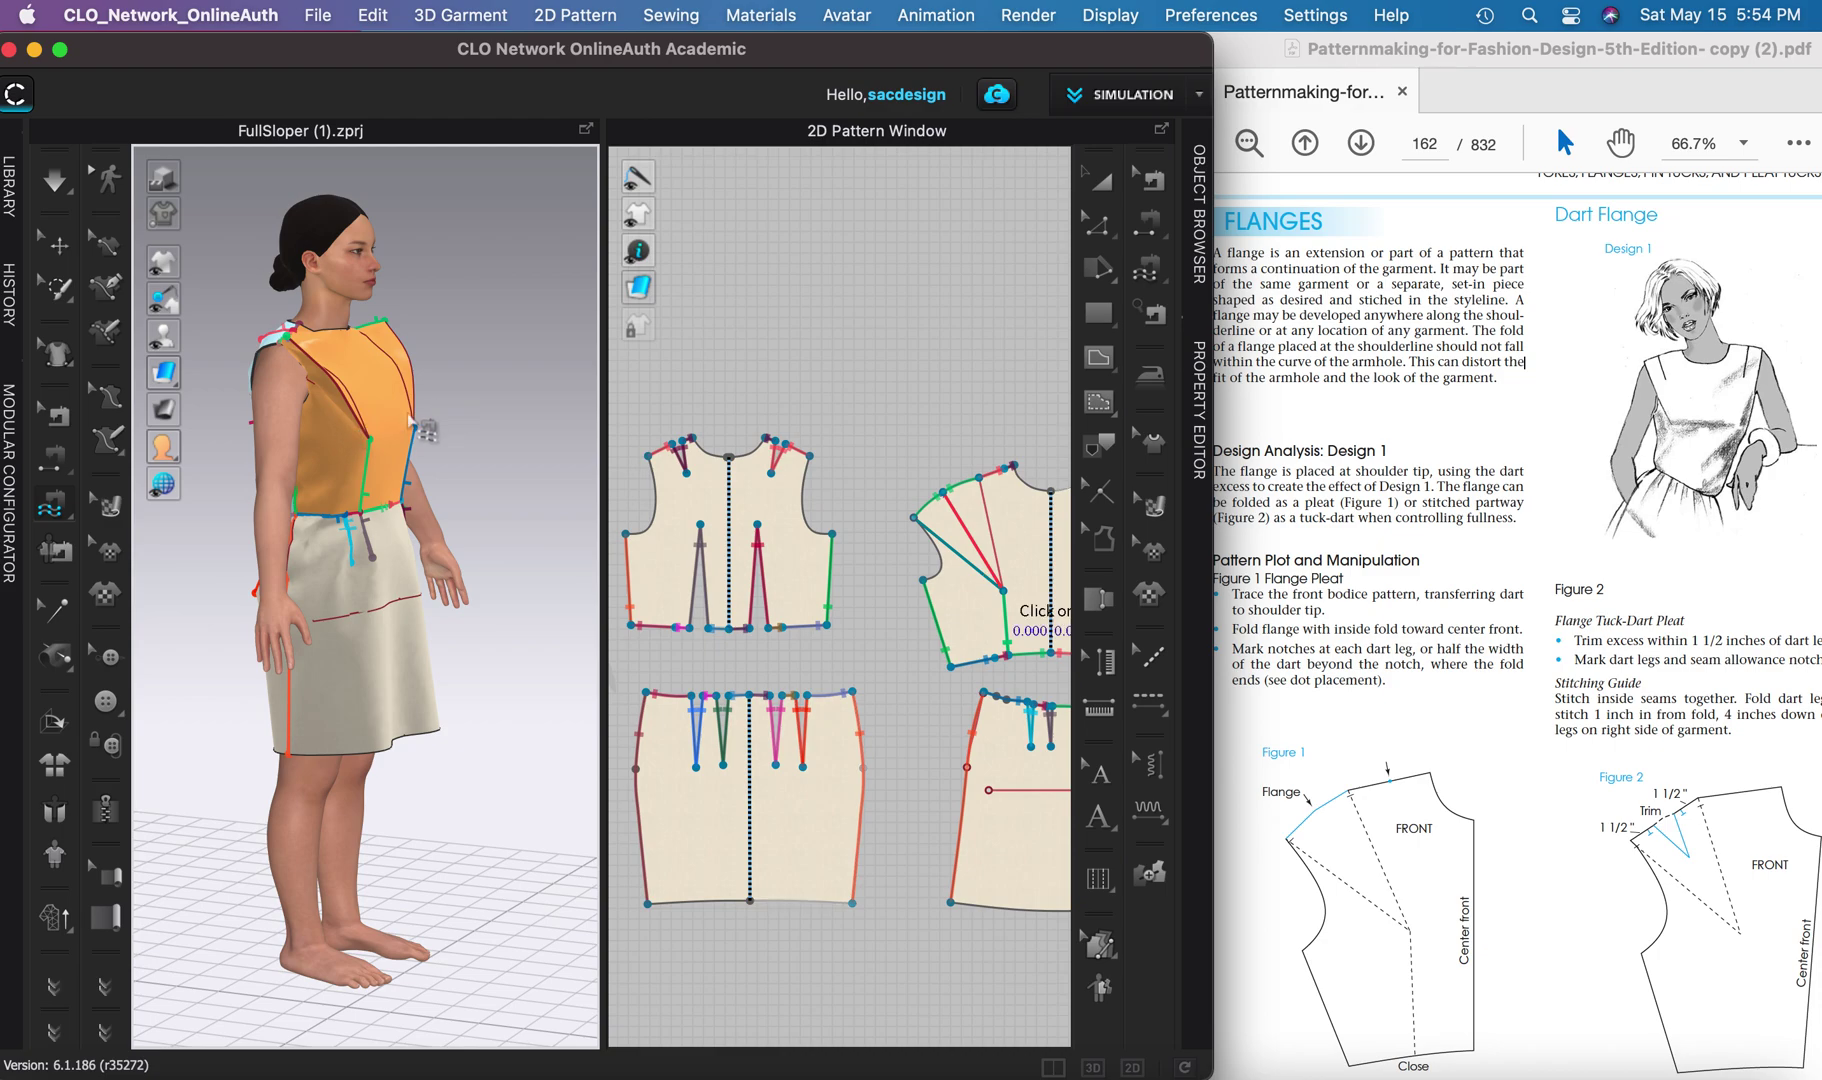
scroll(249, 340, up, 2)
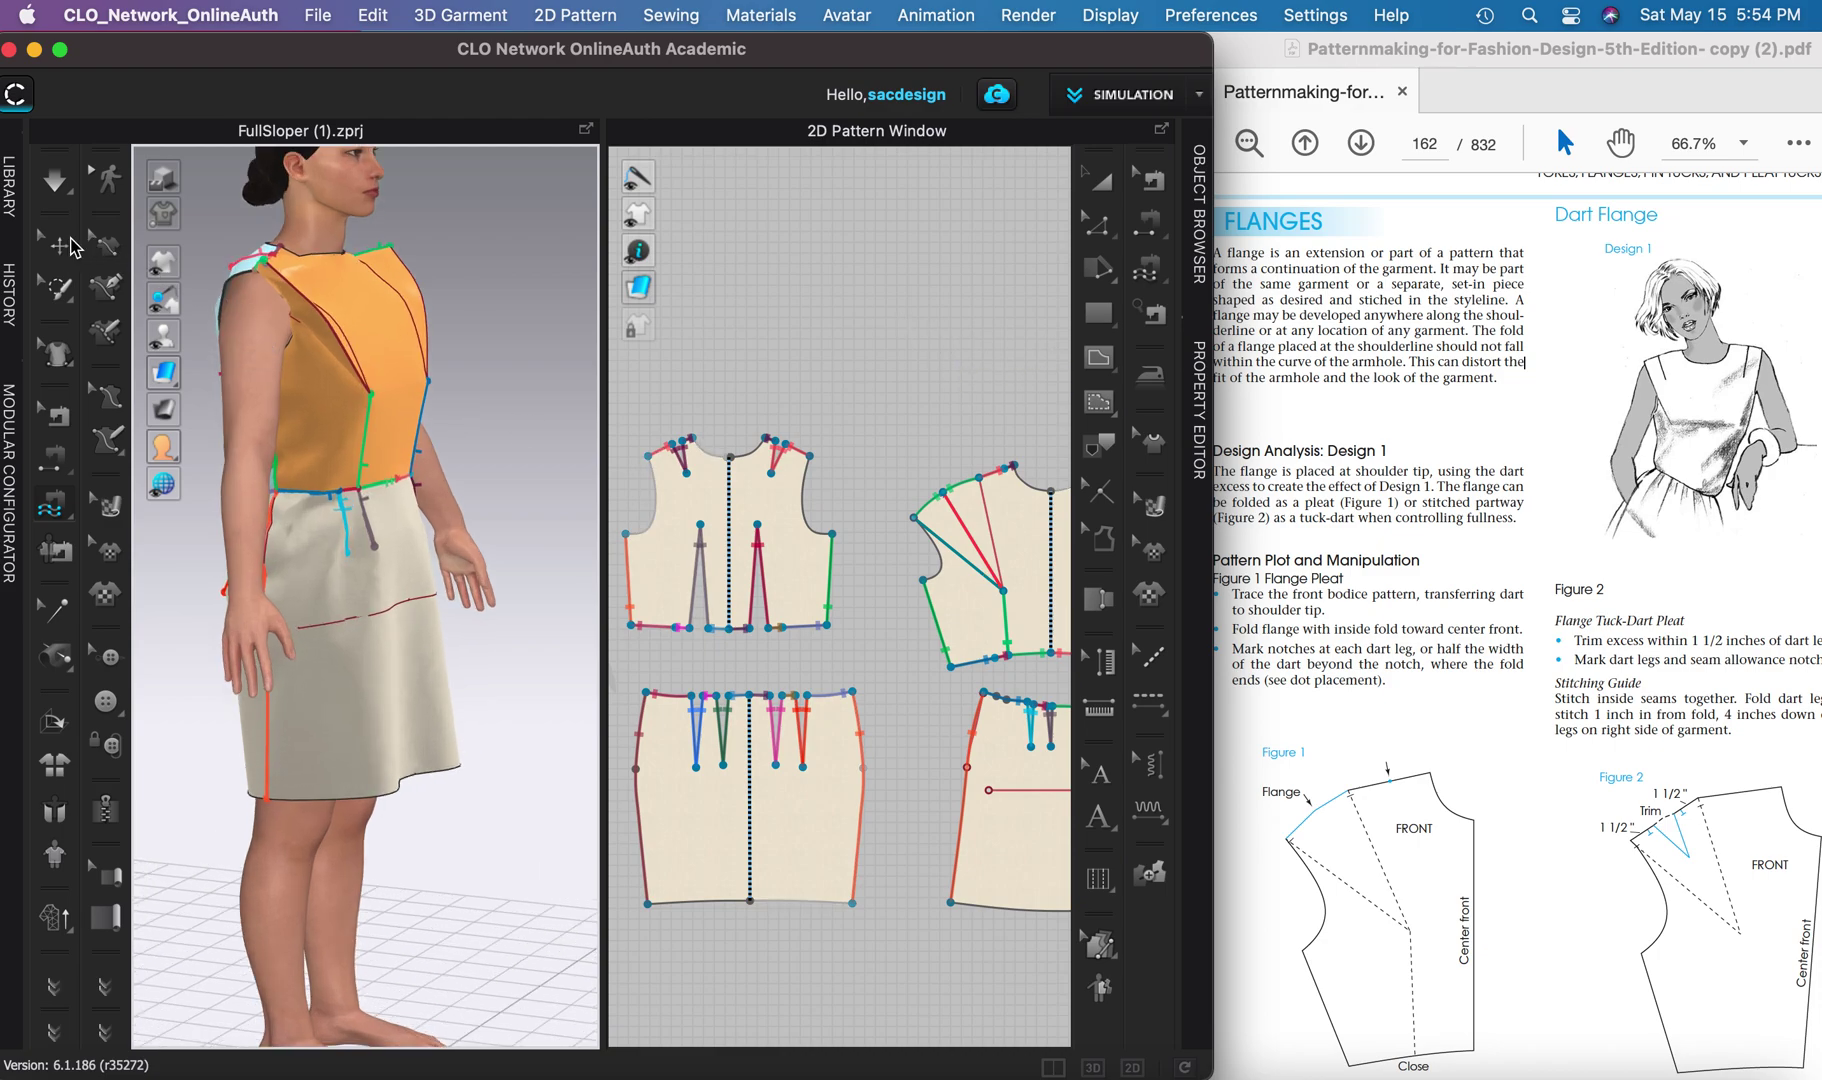
key(a)
click(332, 352)
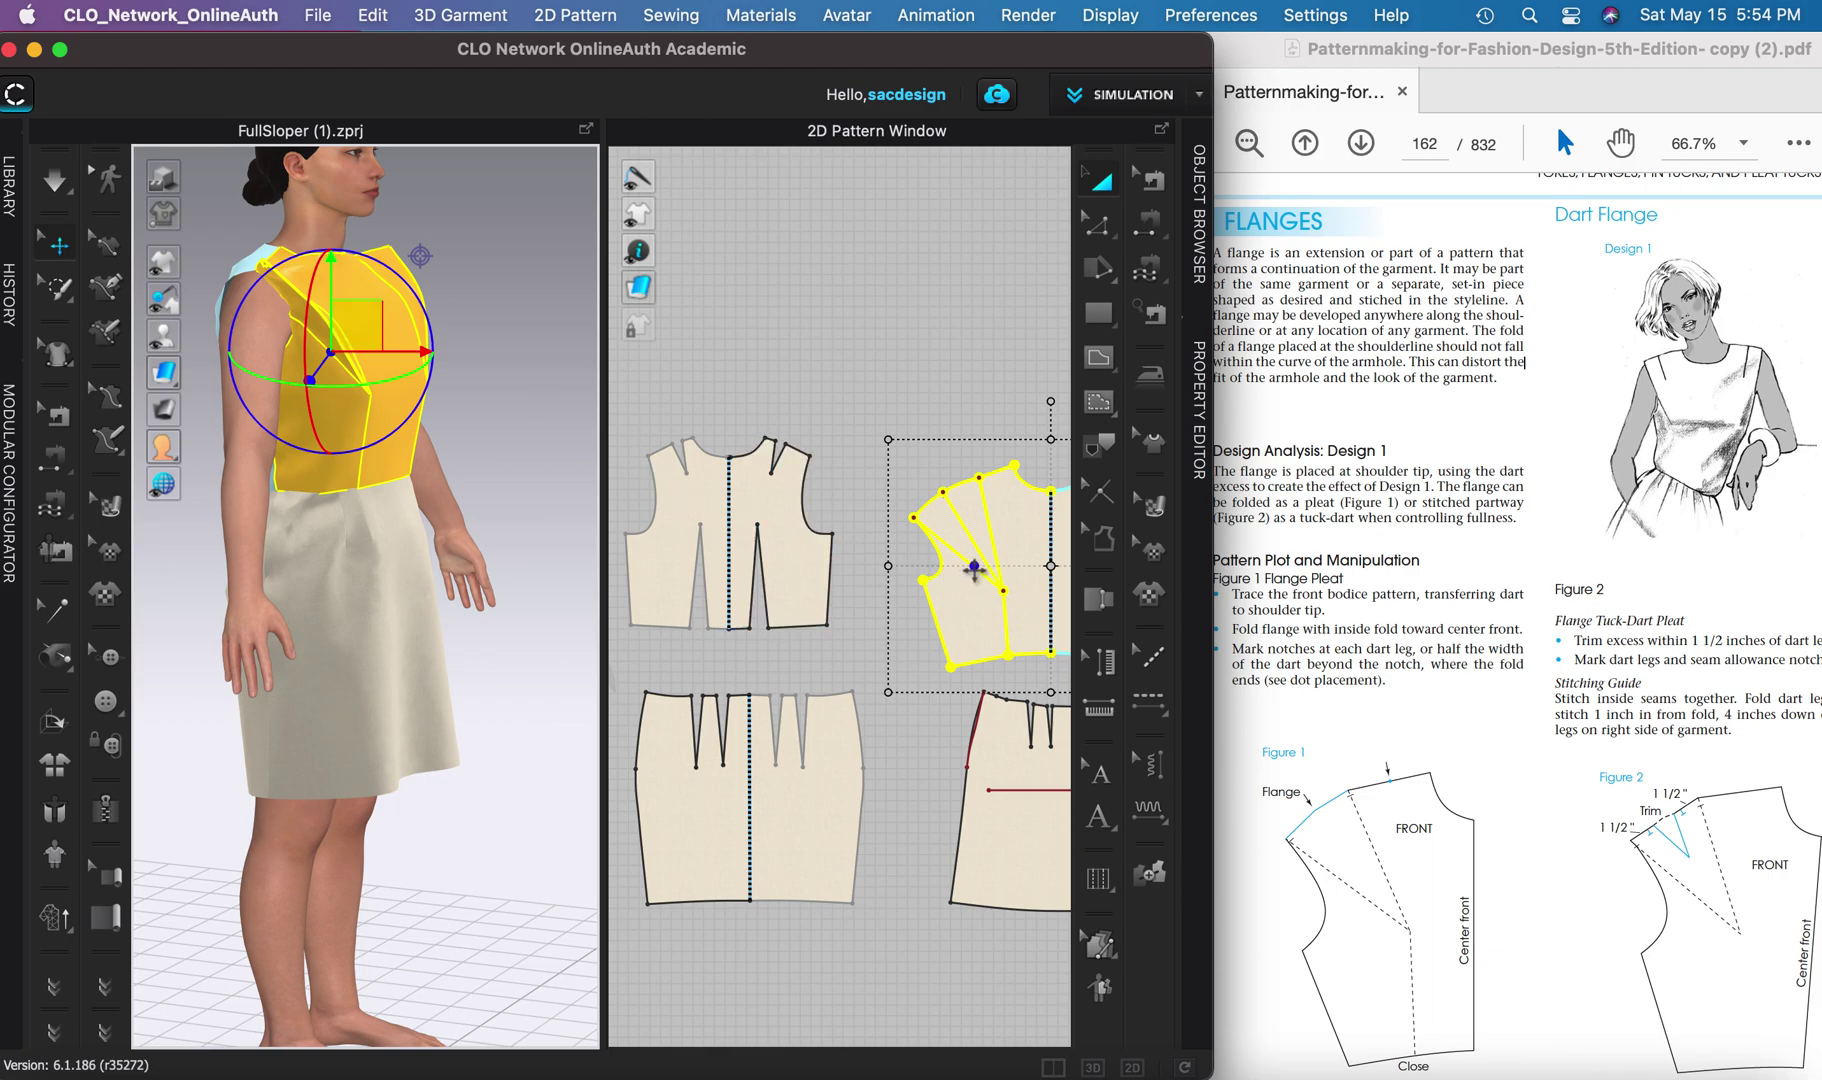
click(995, 537)
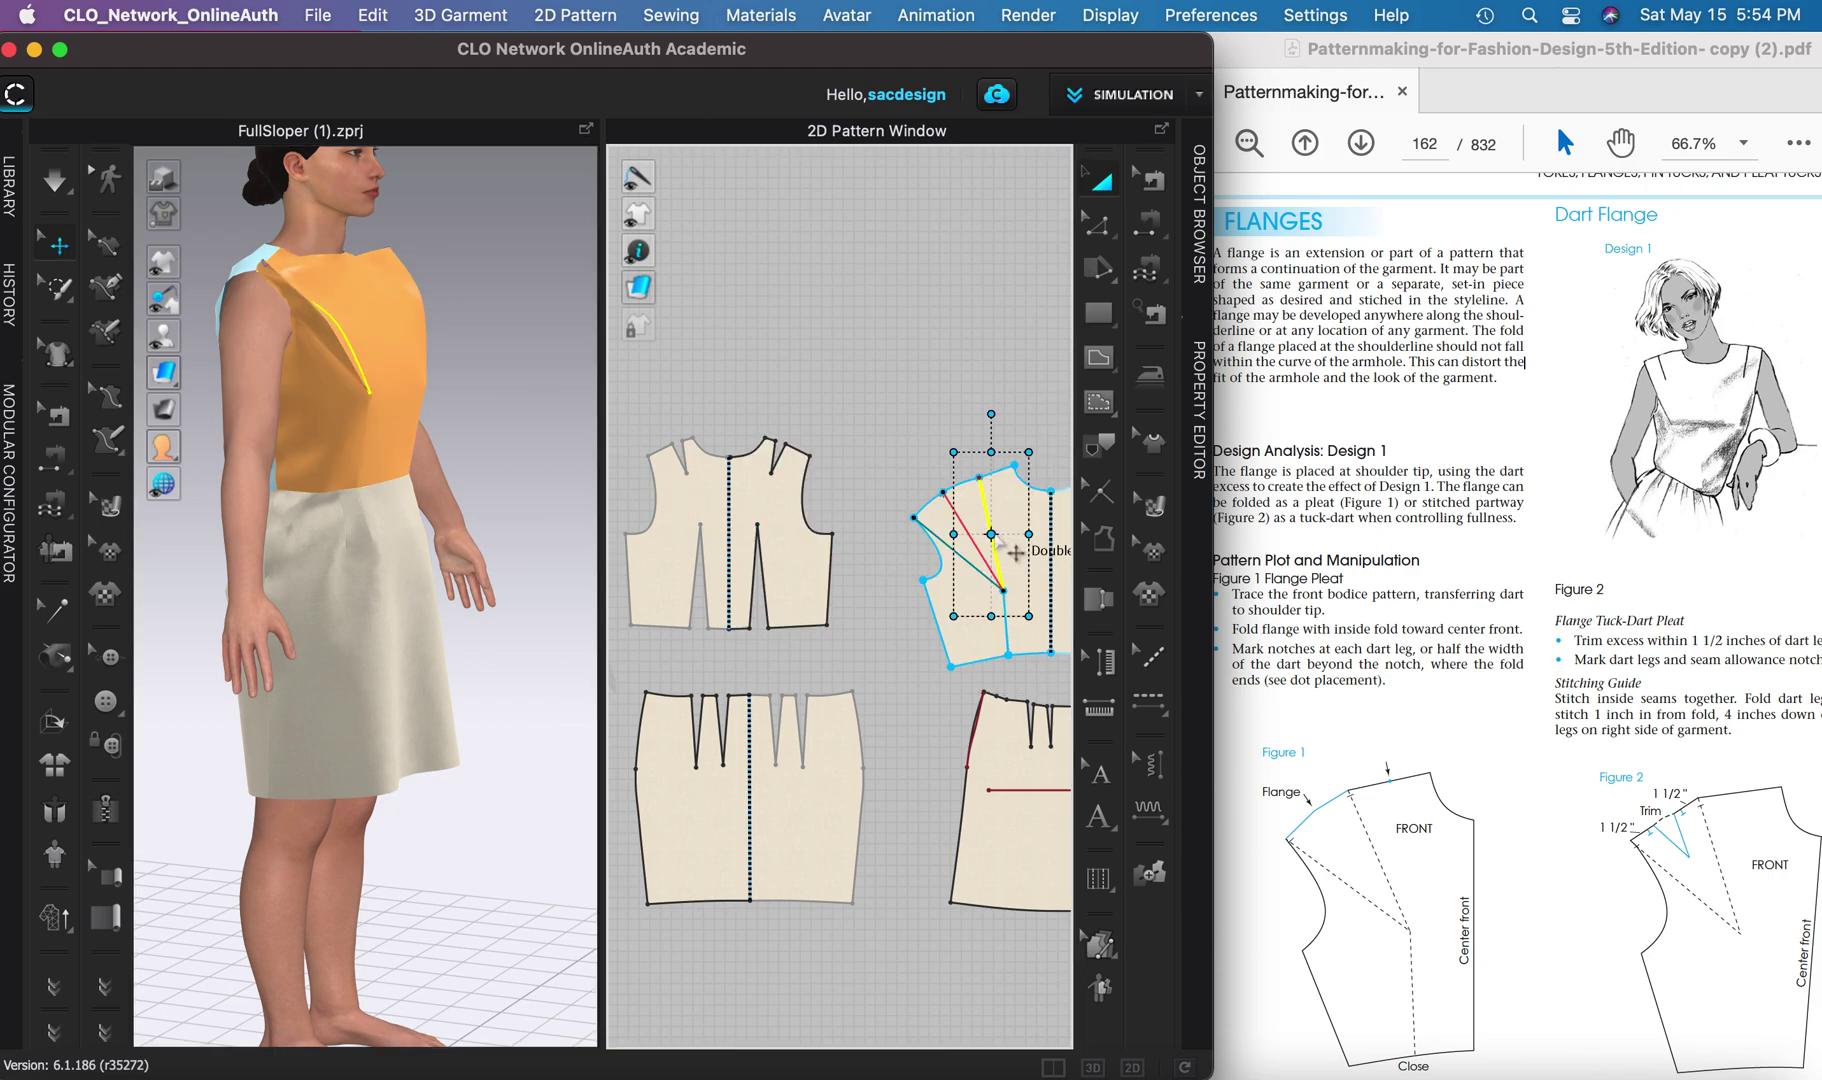
click(1144, 218)
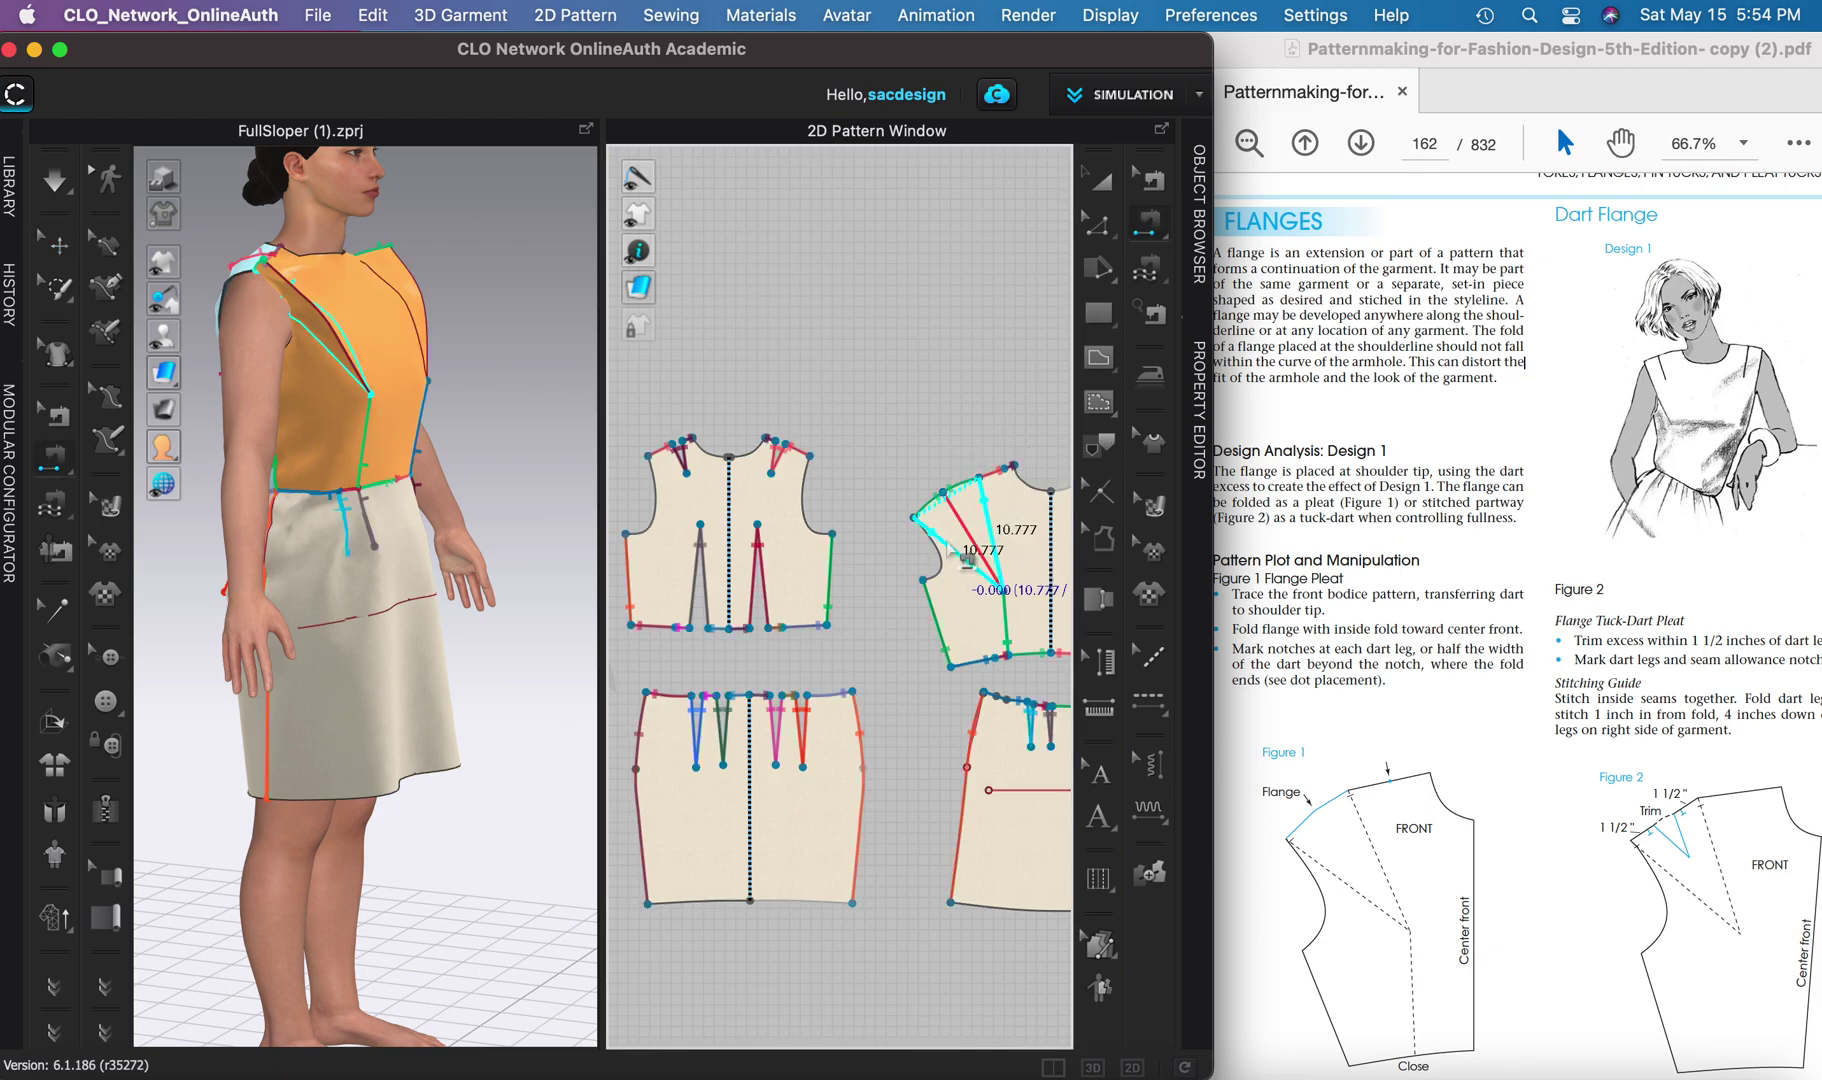
- Simulate the garment with Space and rotate the view to face the avatar's front
key(space)
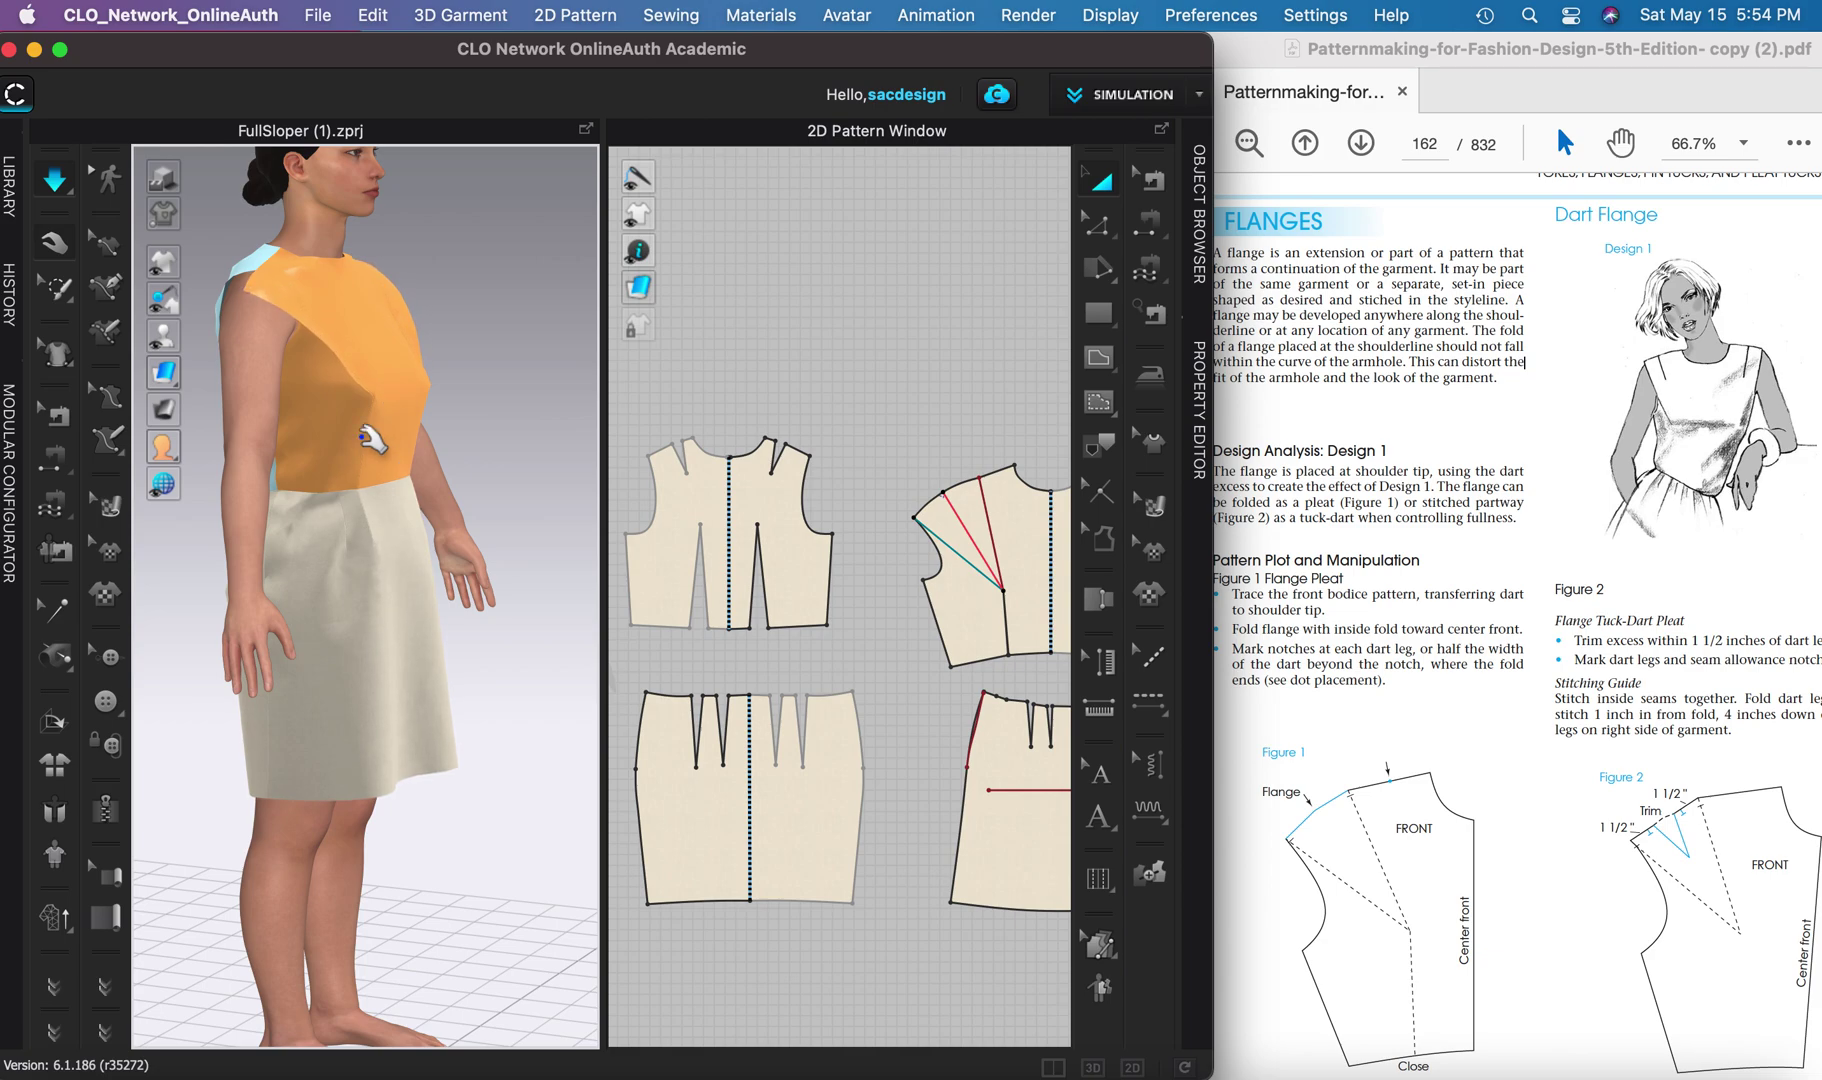
right_drag(163, 427, 284, 457)
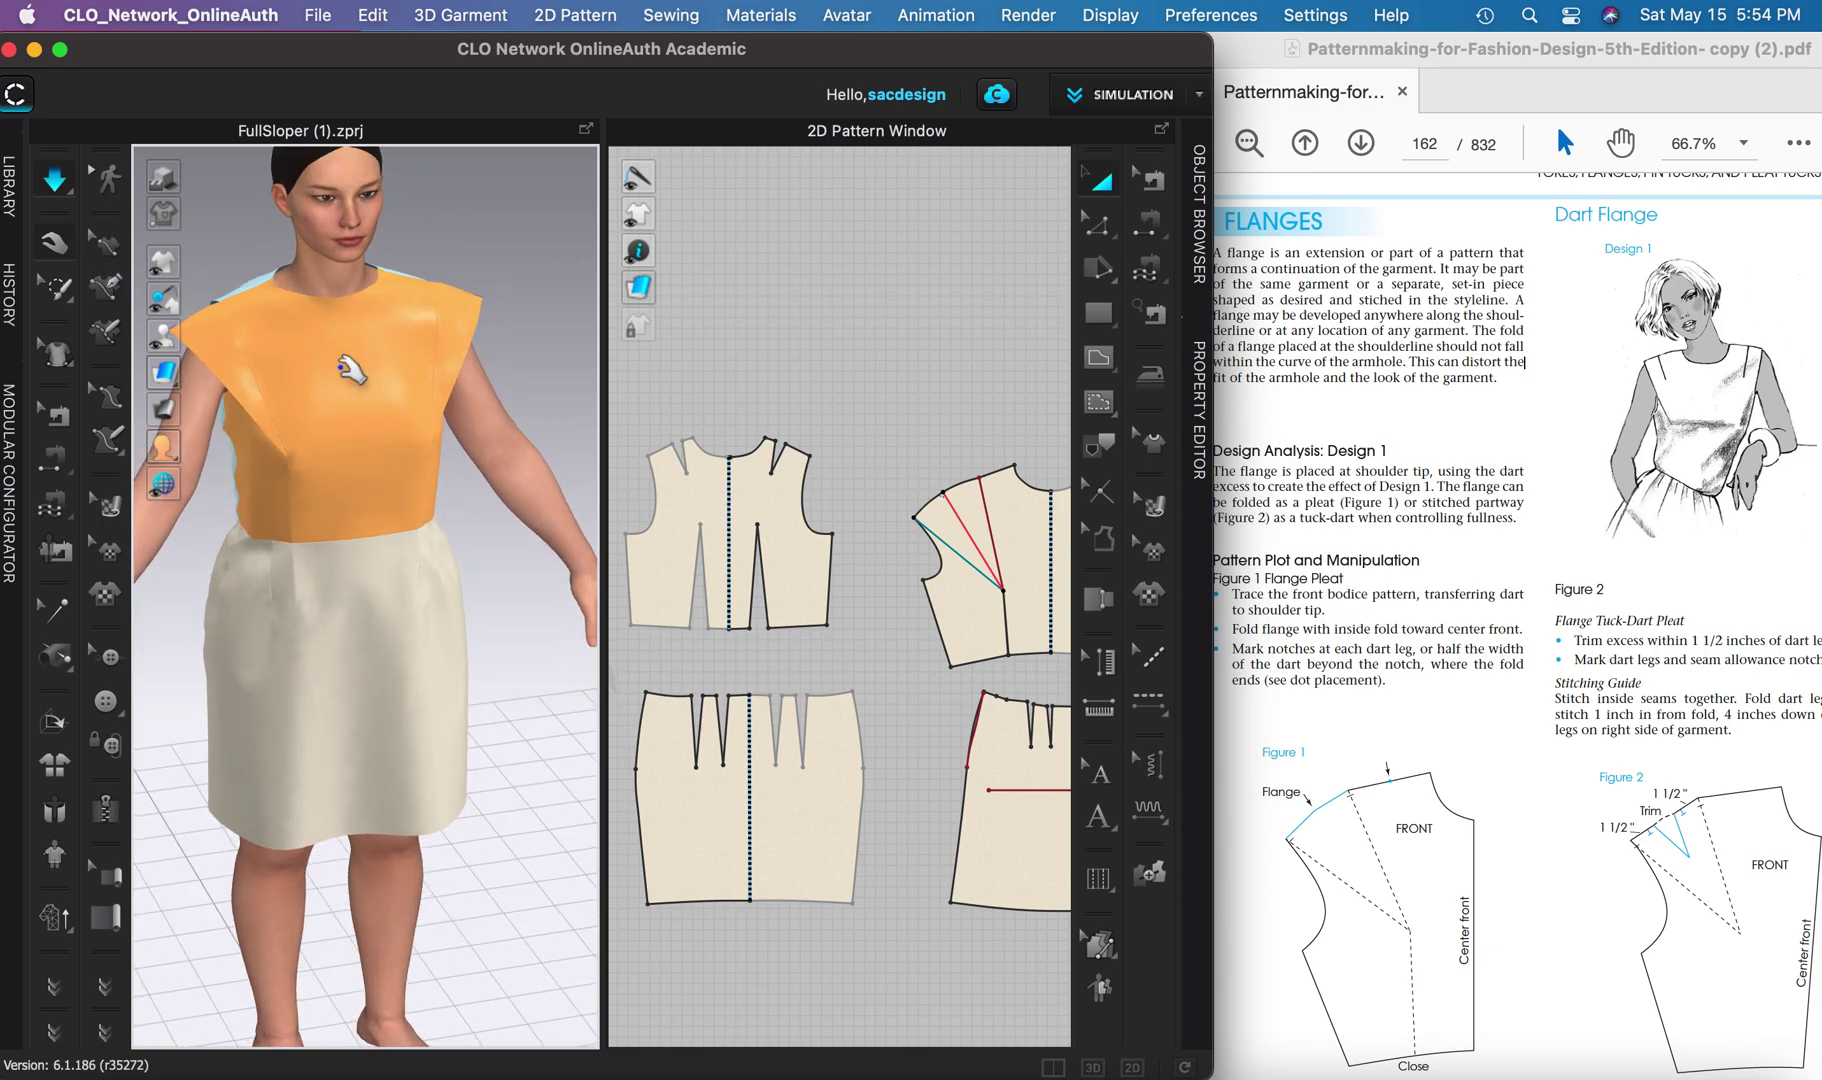
right_click(336, 364)
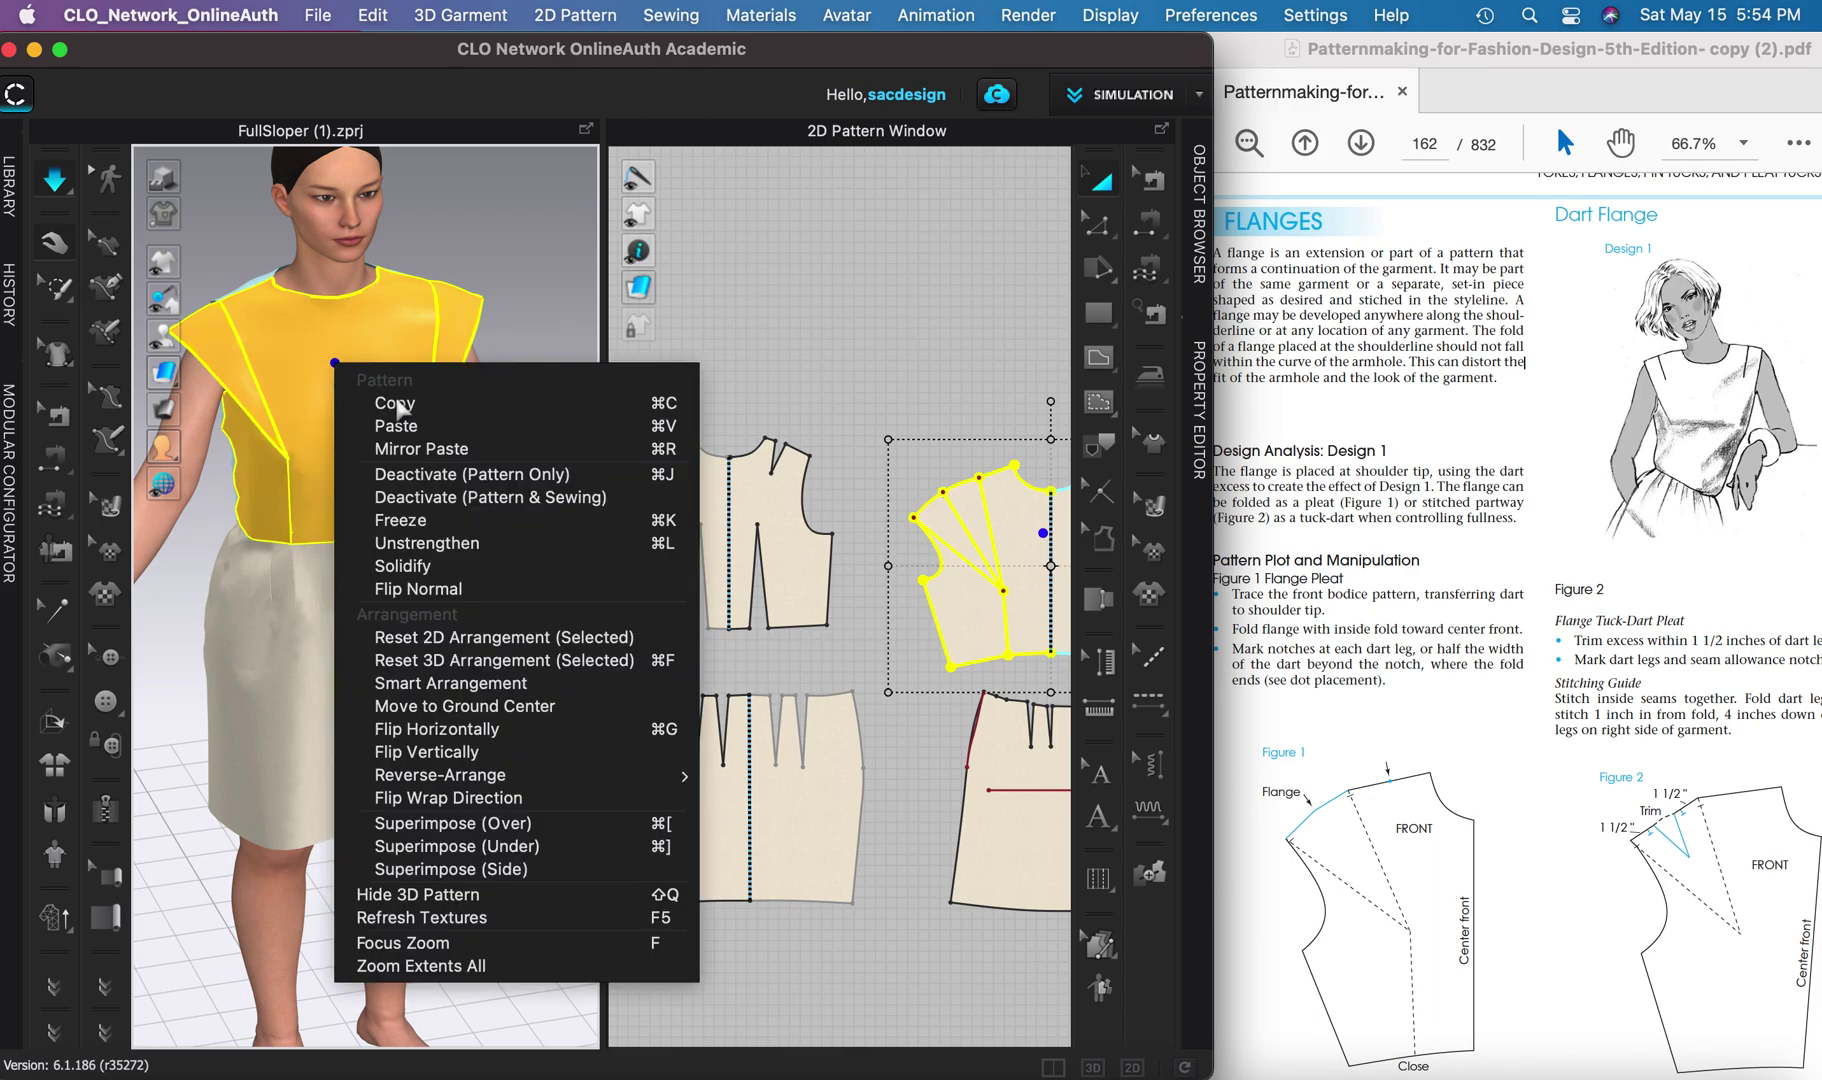
- Unstrengthen the front bodice piece
click(437, 541)
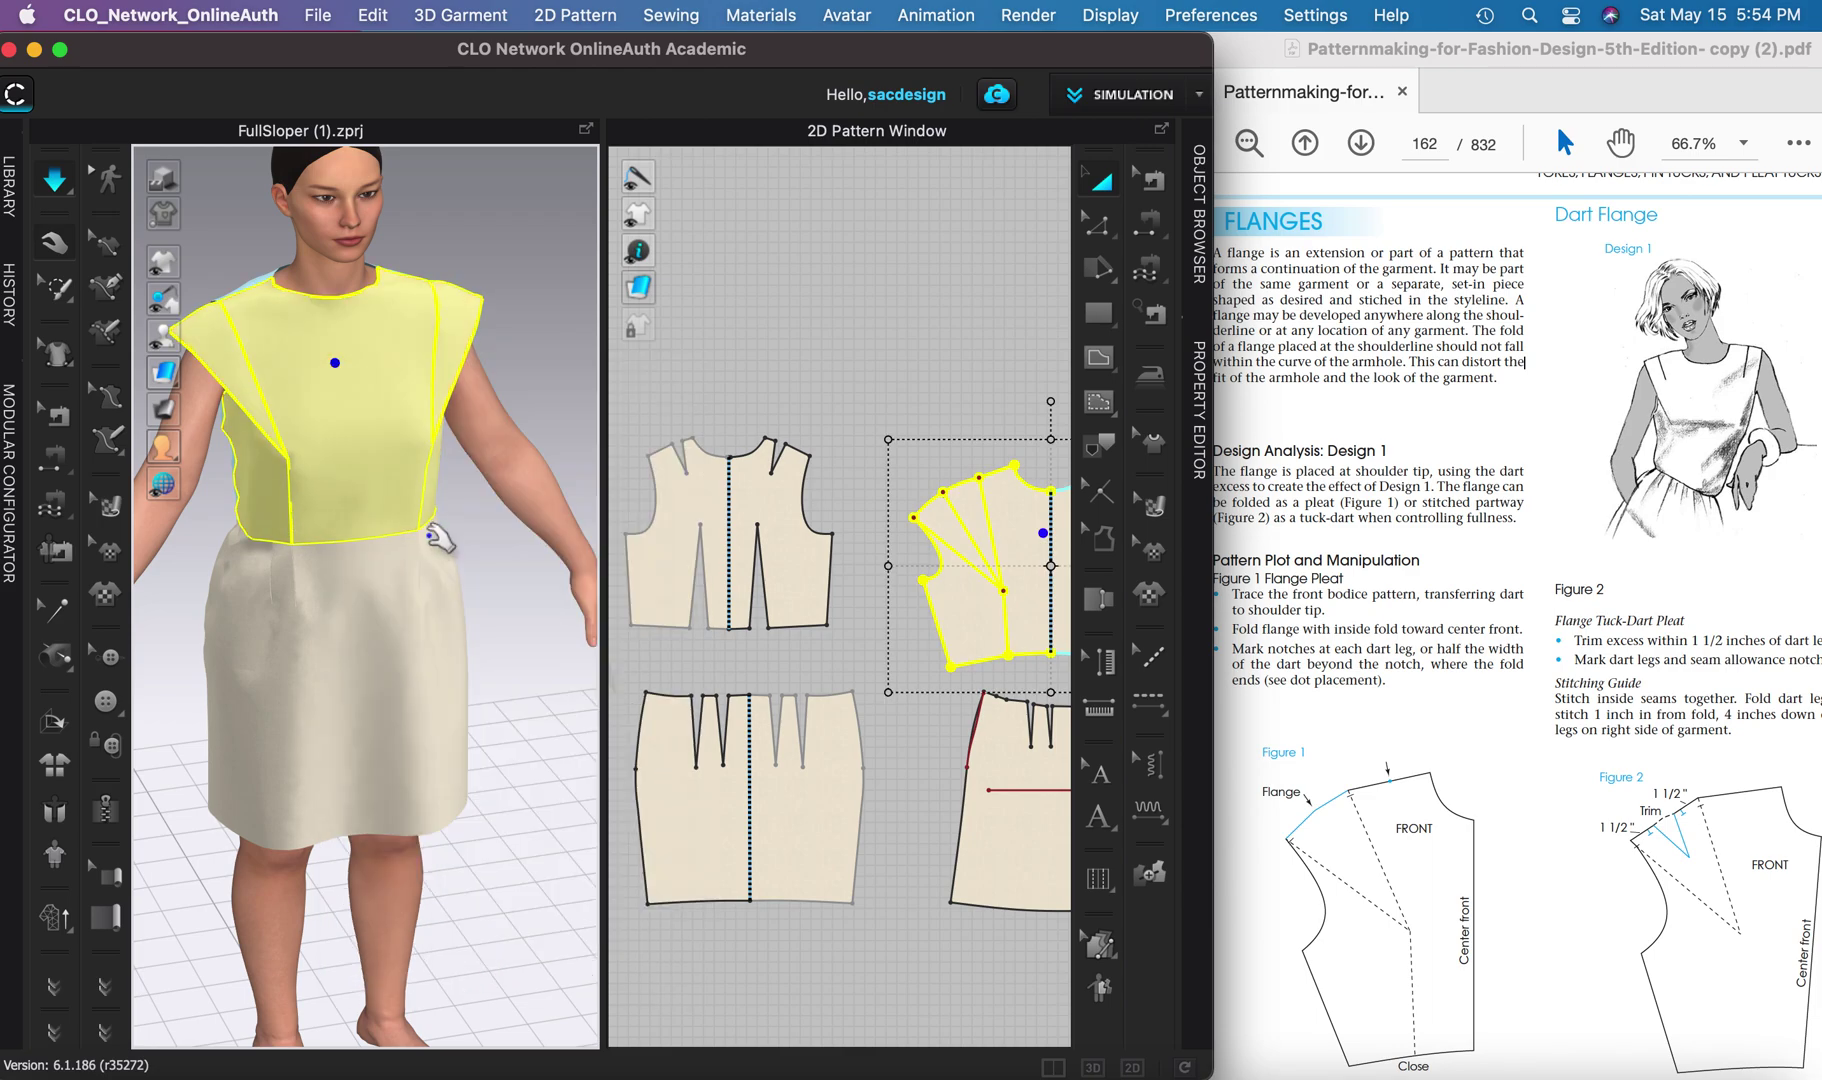
click(468, 517)
right_drag(340, 524, 472, 507)
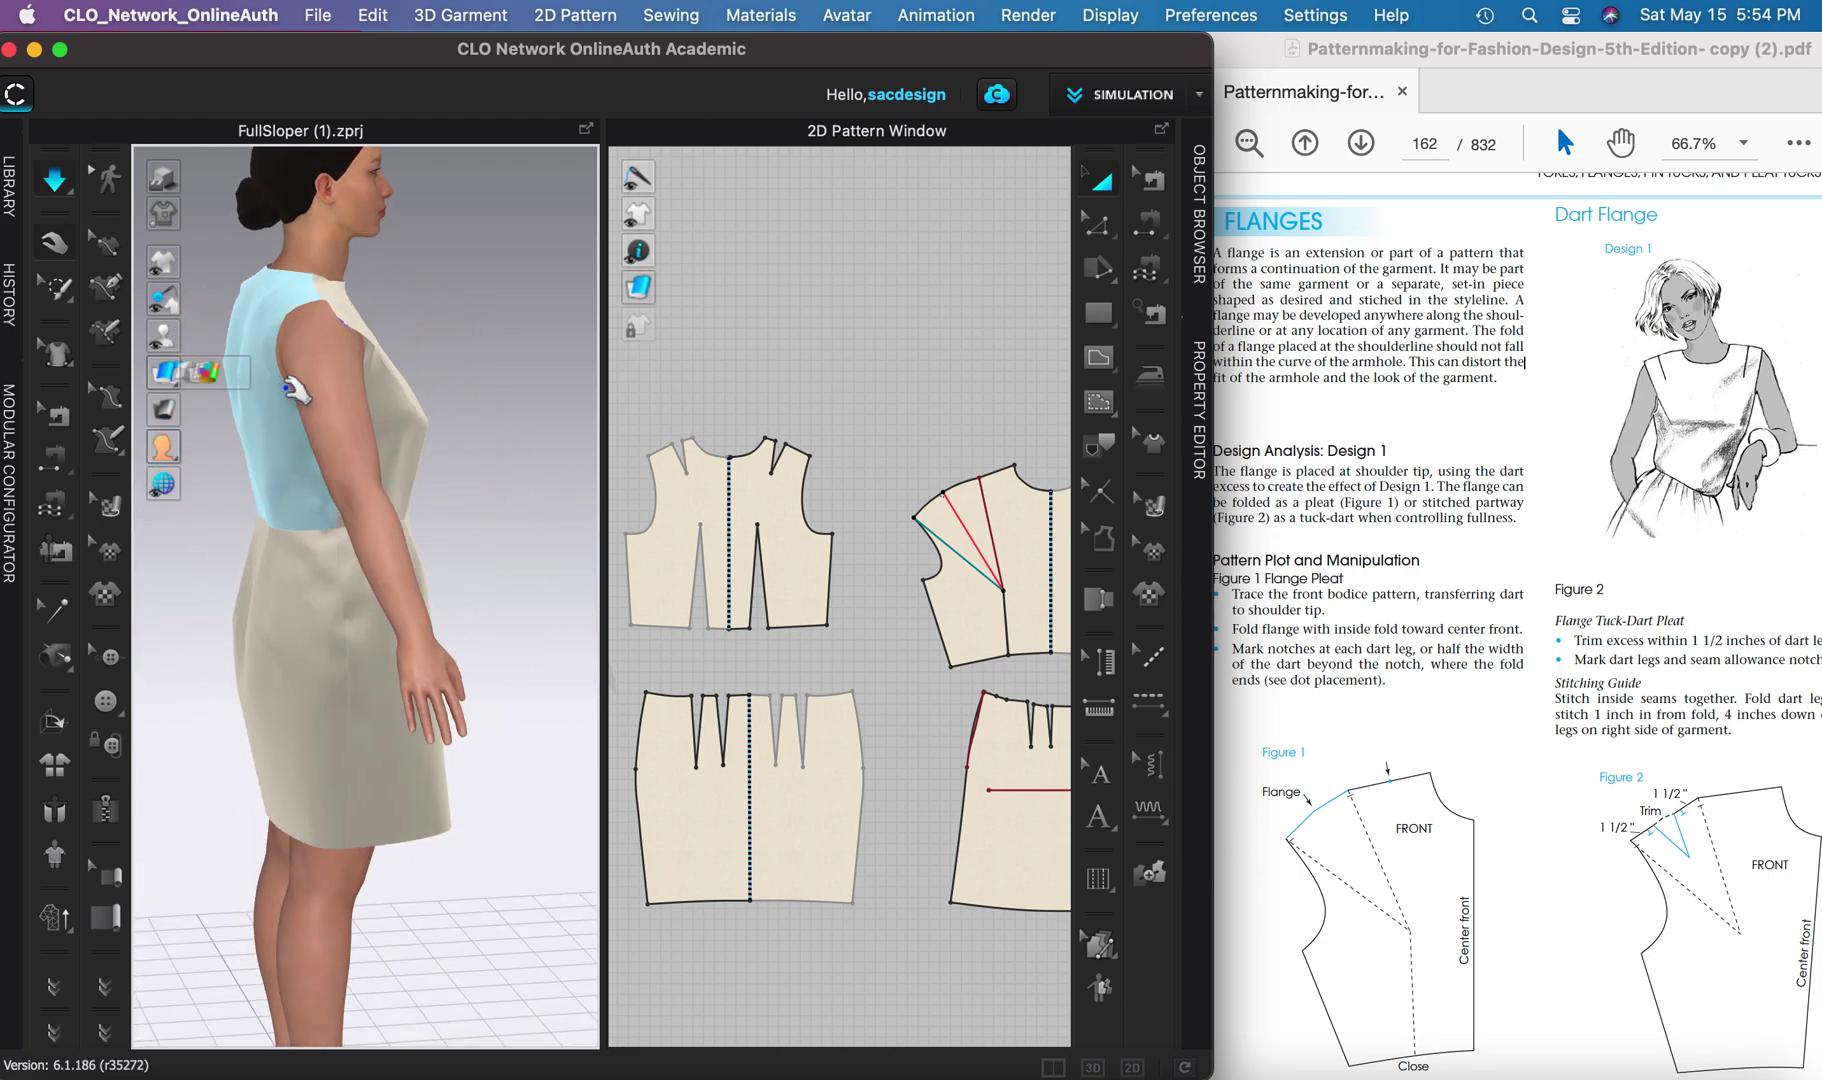
- Unfreeze the back bodice via a see-through garment view, then show seams from the front
click(163, 371)
click(285, 443)
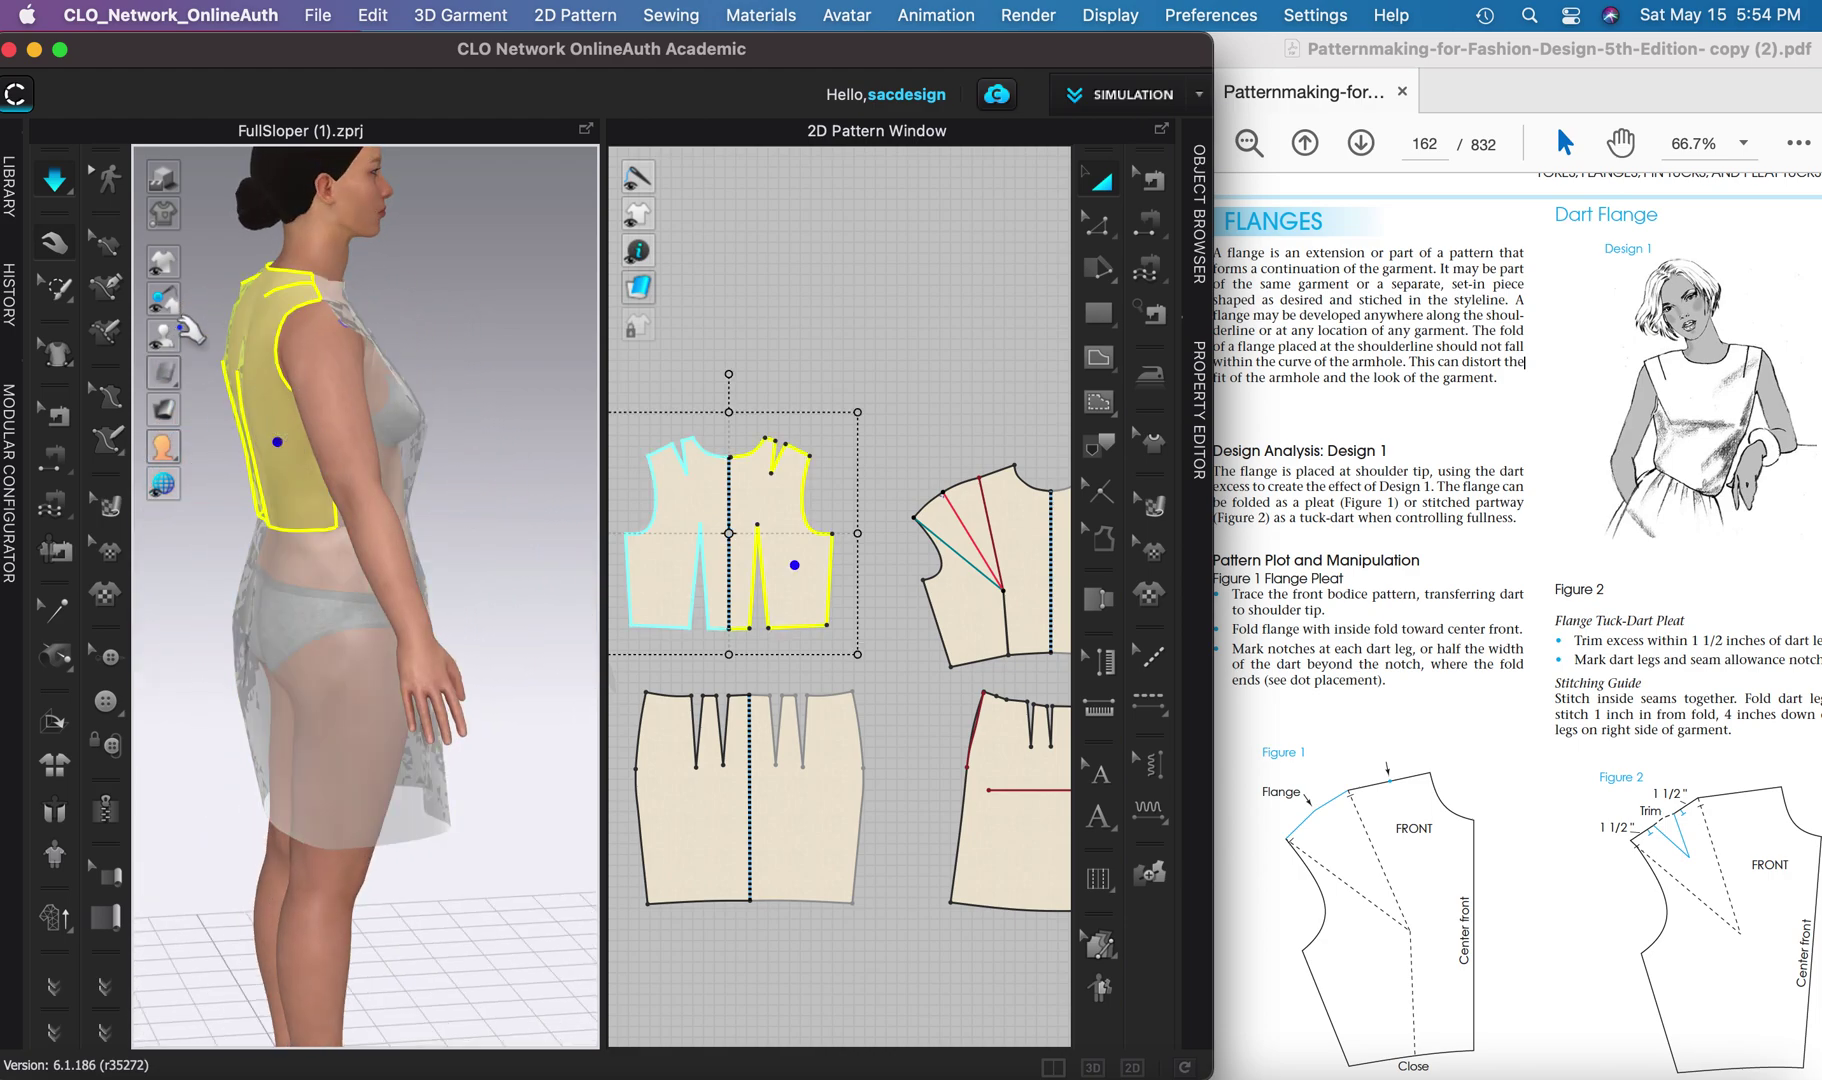
mouse_move(165, 371)
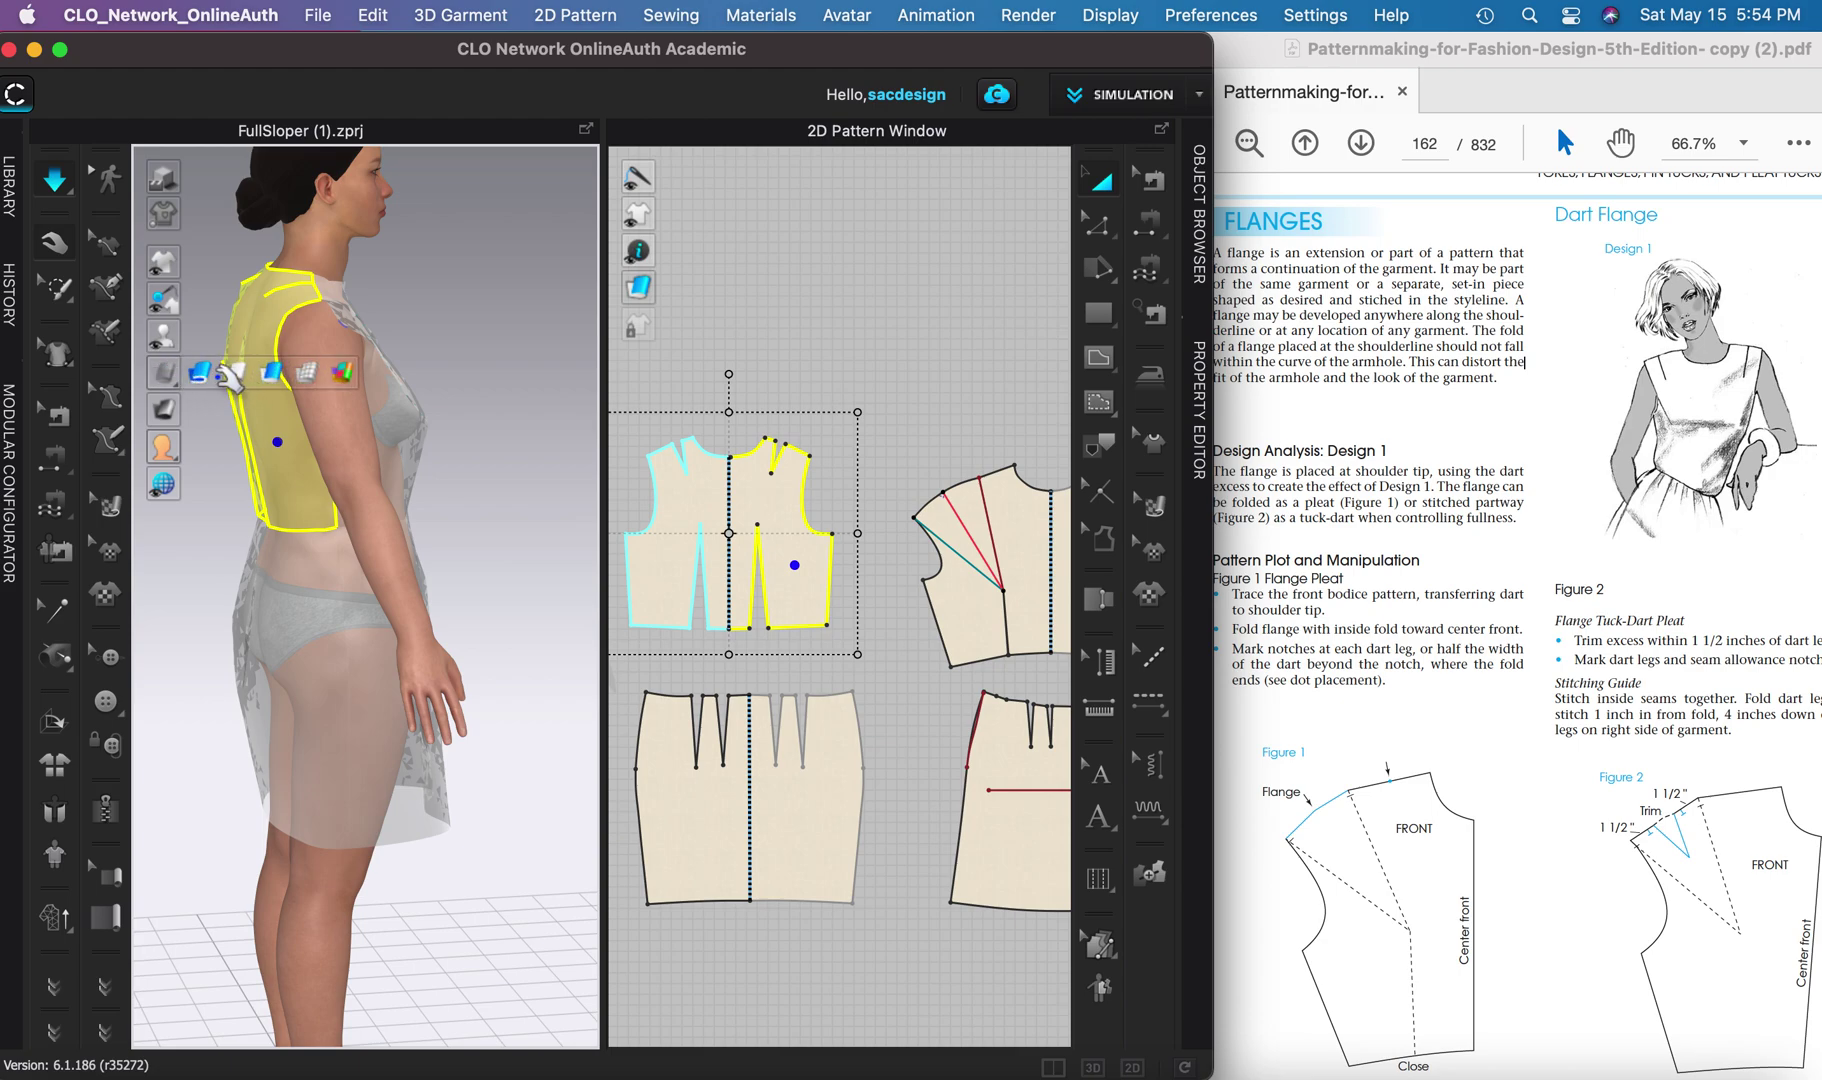
click(199, 371)
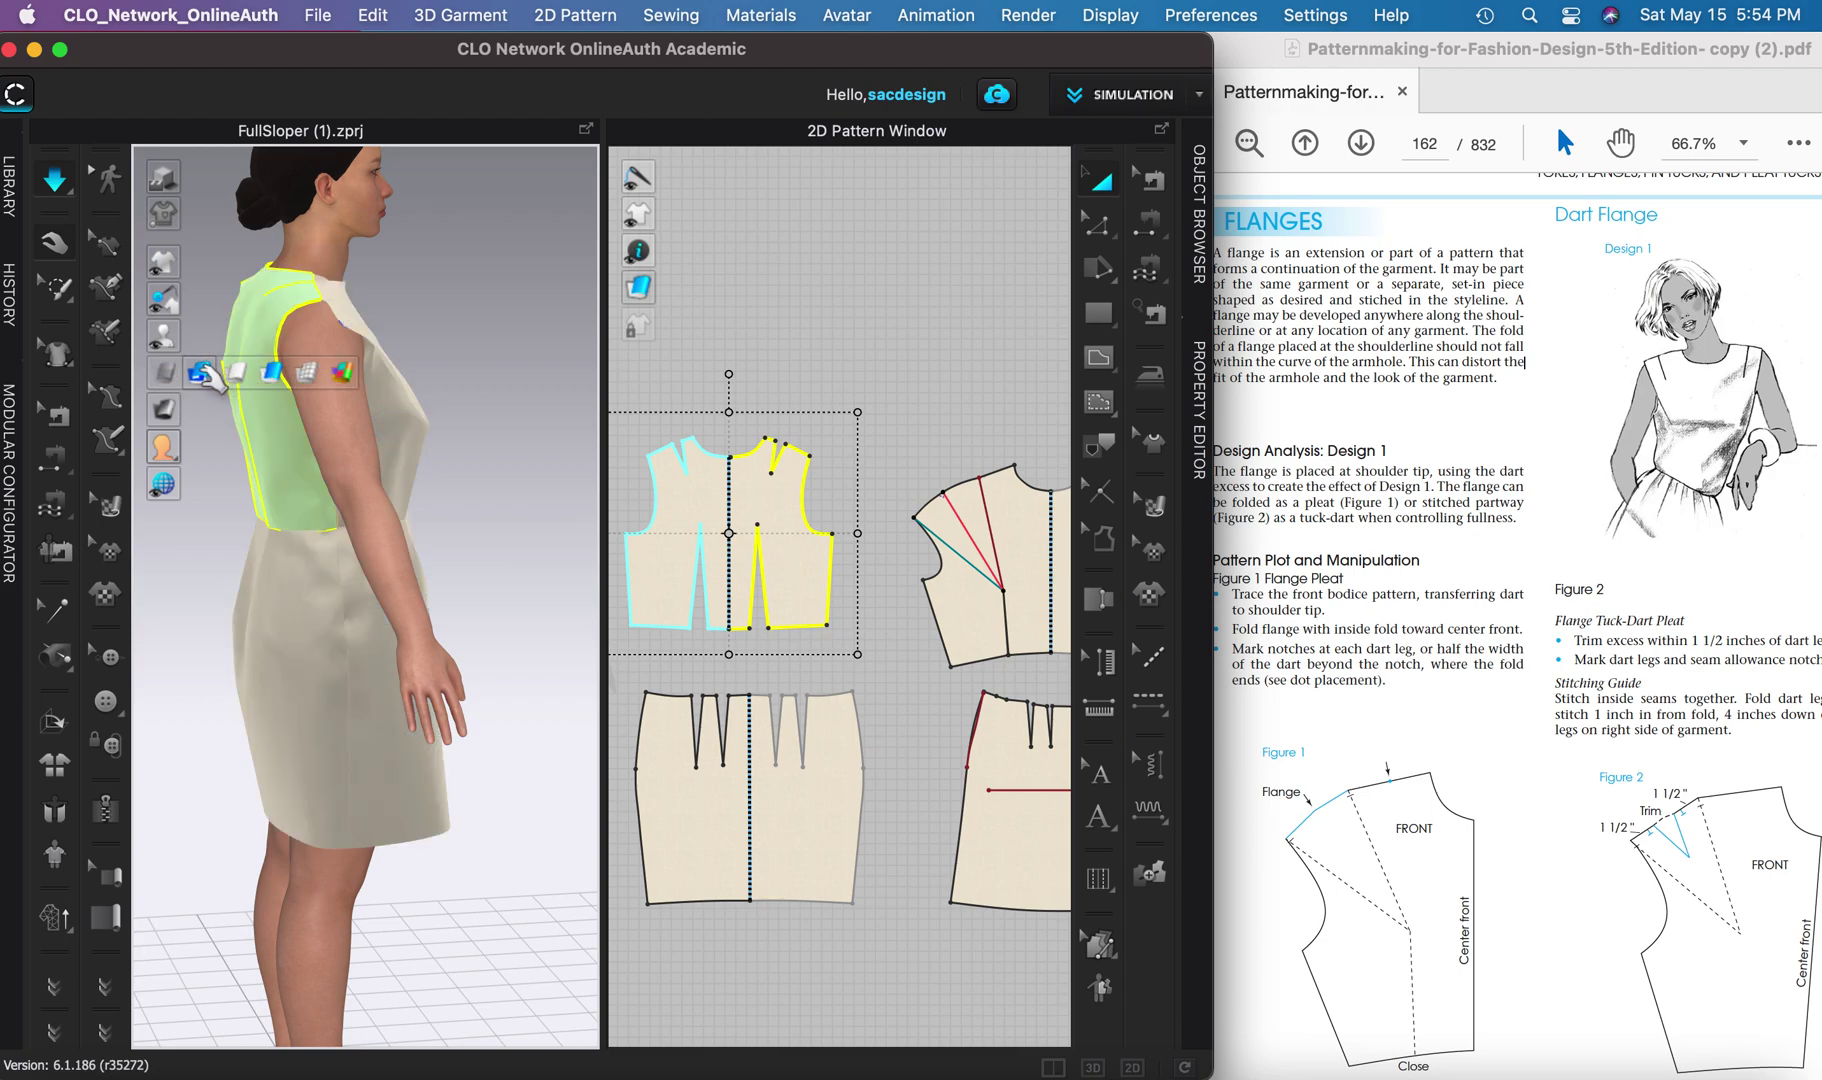
right_click(276, 426)
click(369, 563)
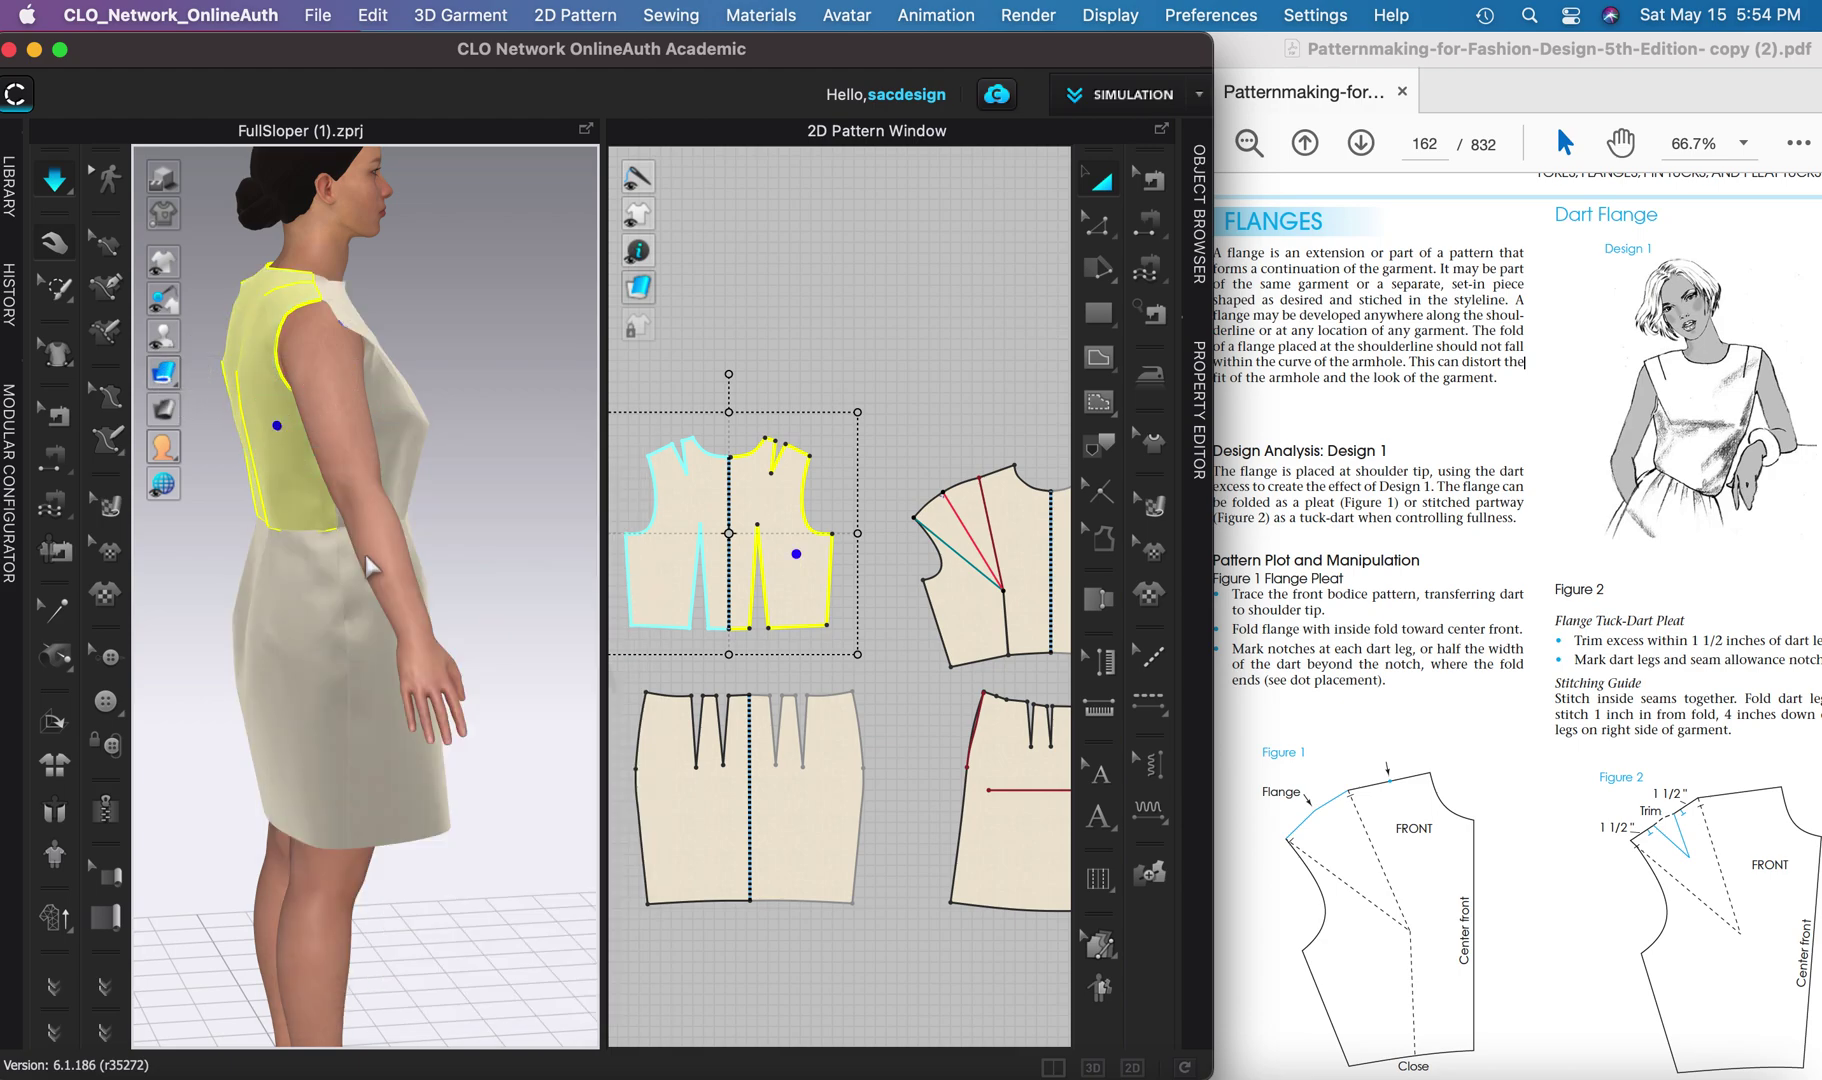
key(2)
key(n)
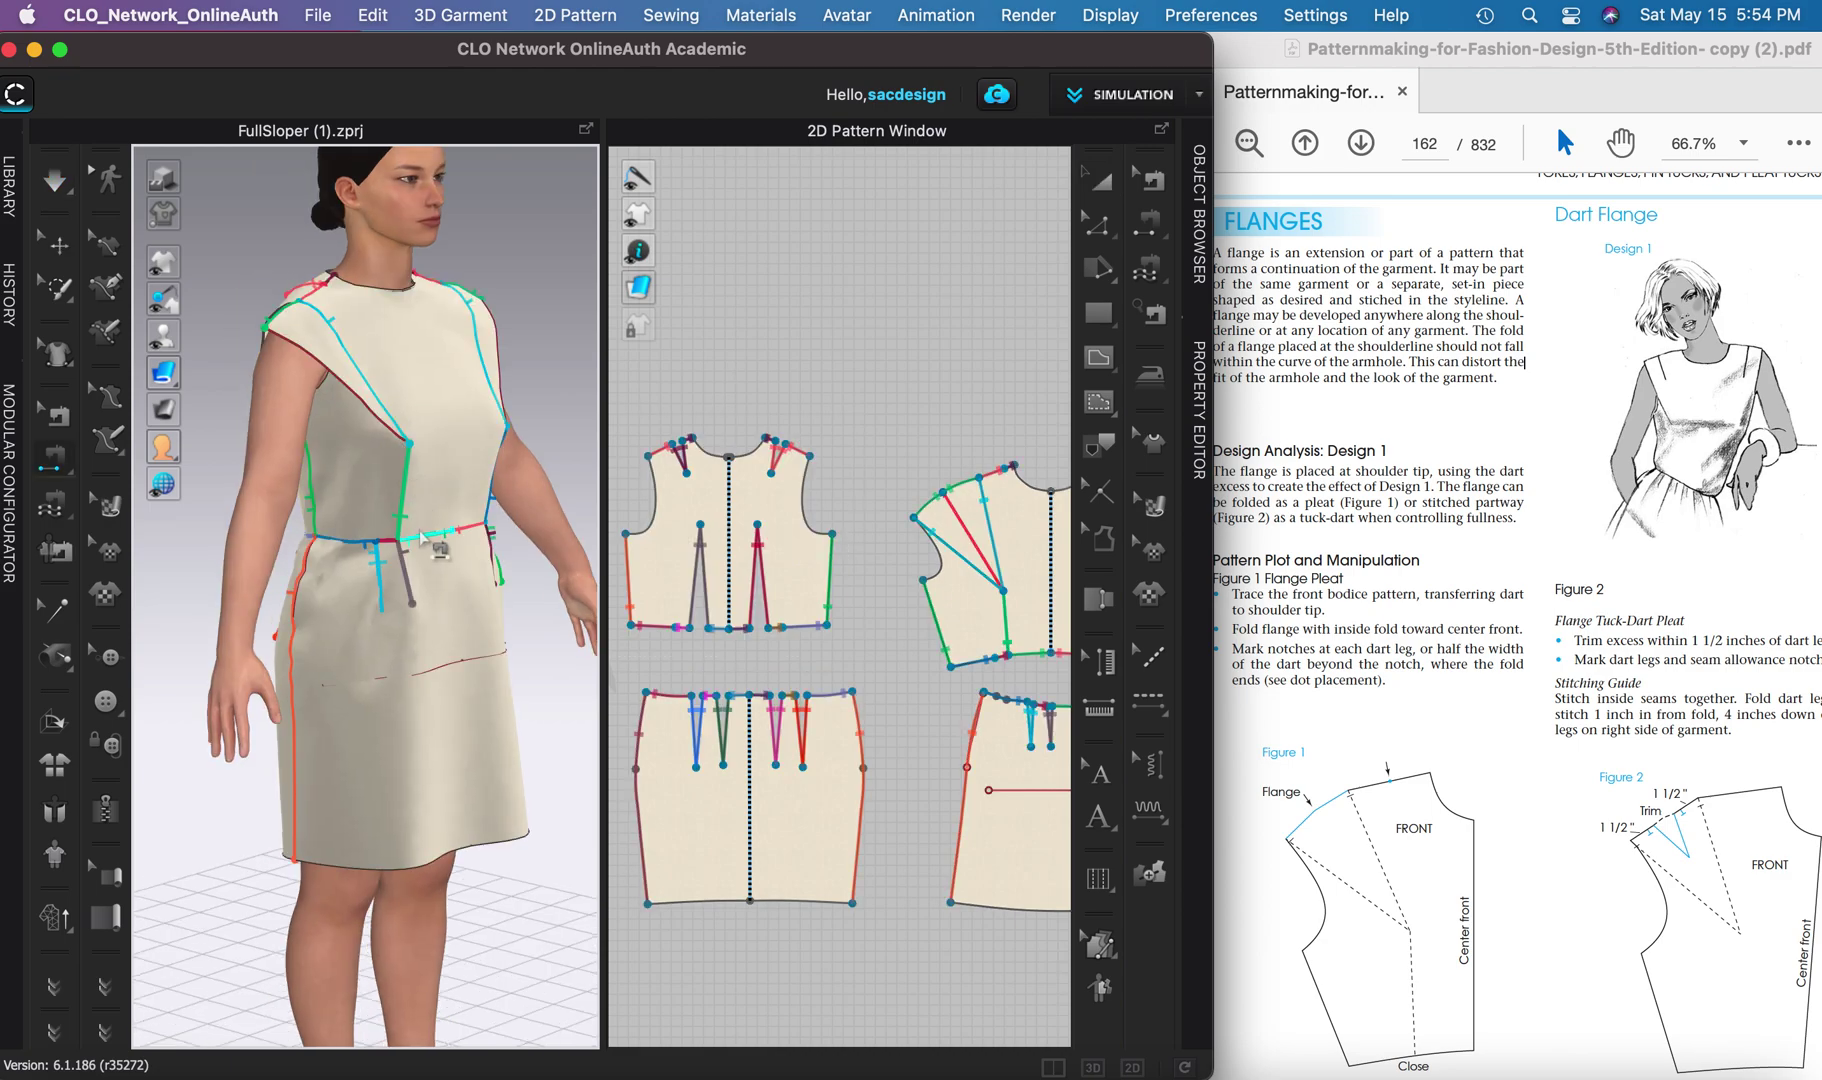
- With Select/Move active, orbit and zoom to a close front view of the squared shoulder flange pleat
click(55, 180)
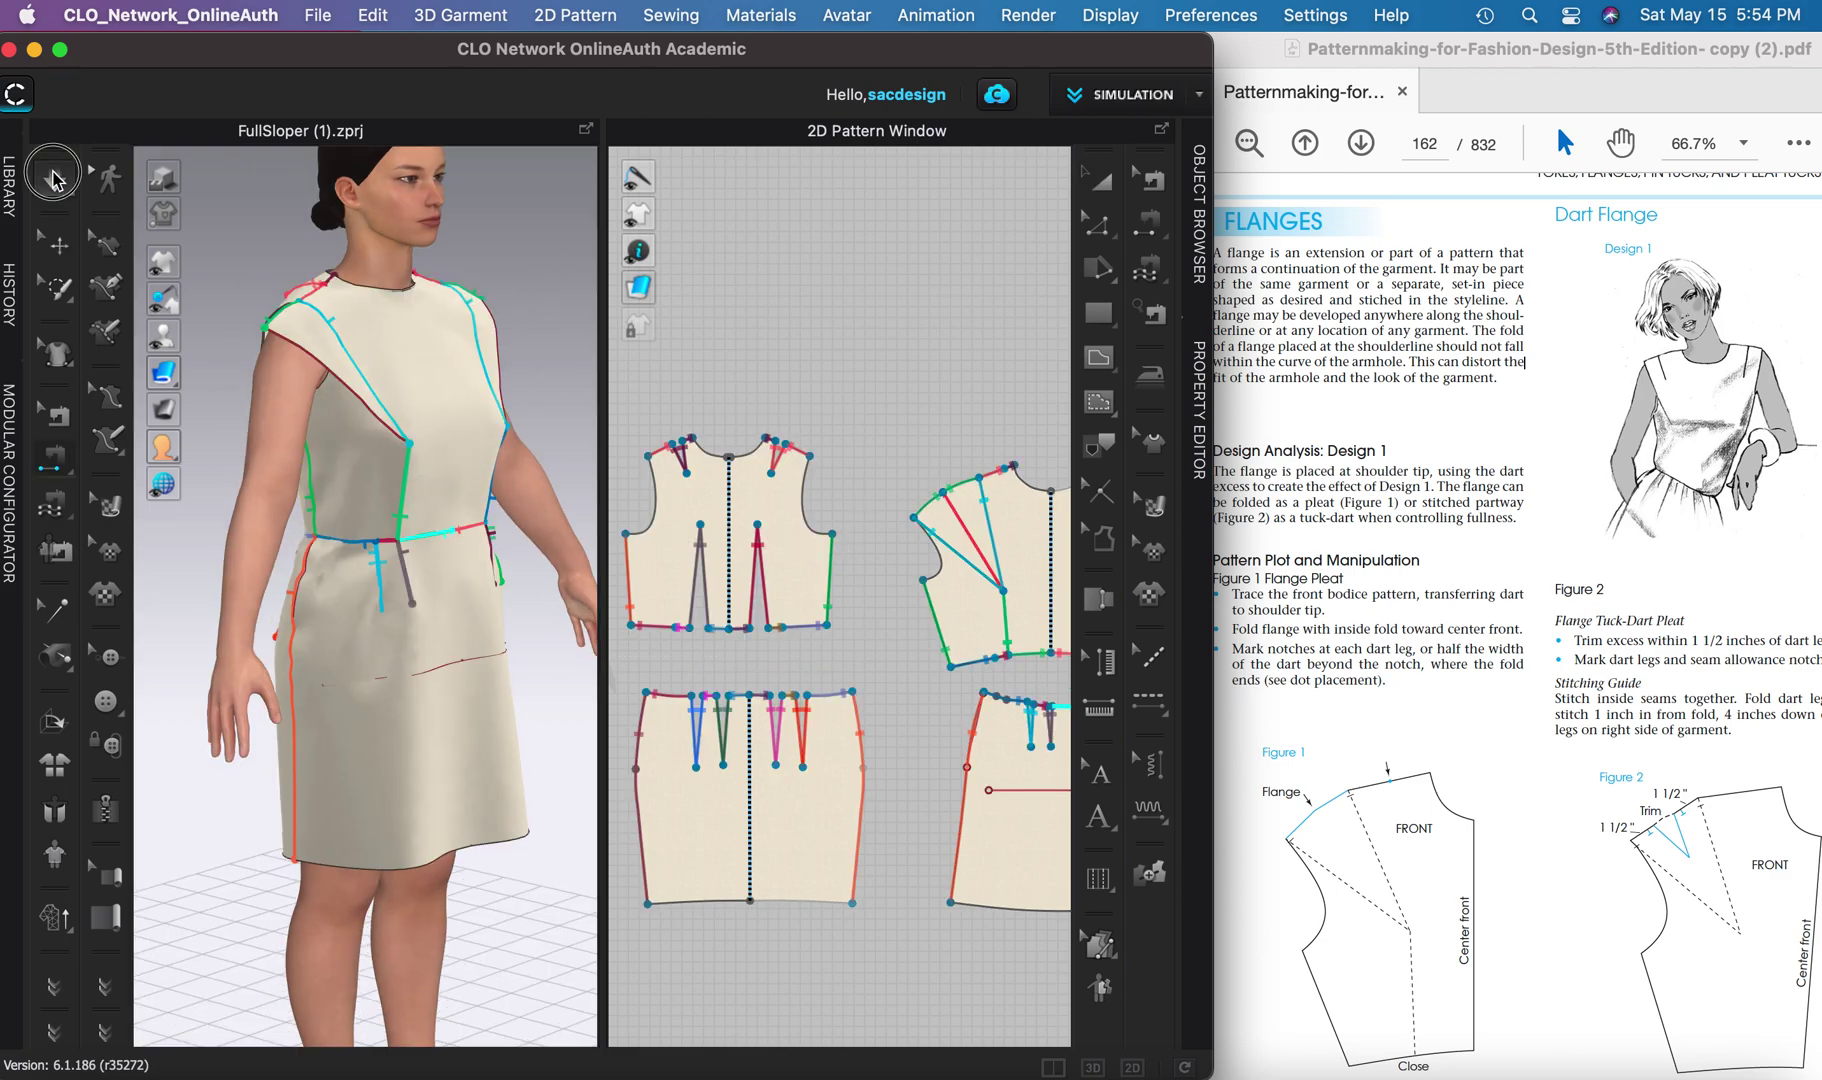
right_drag(532, 290, 425, 322)
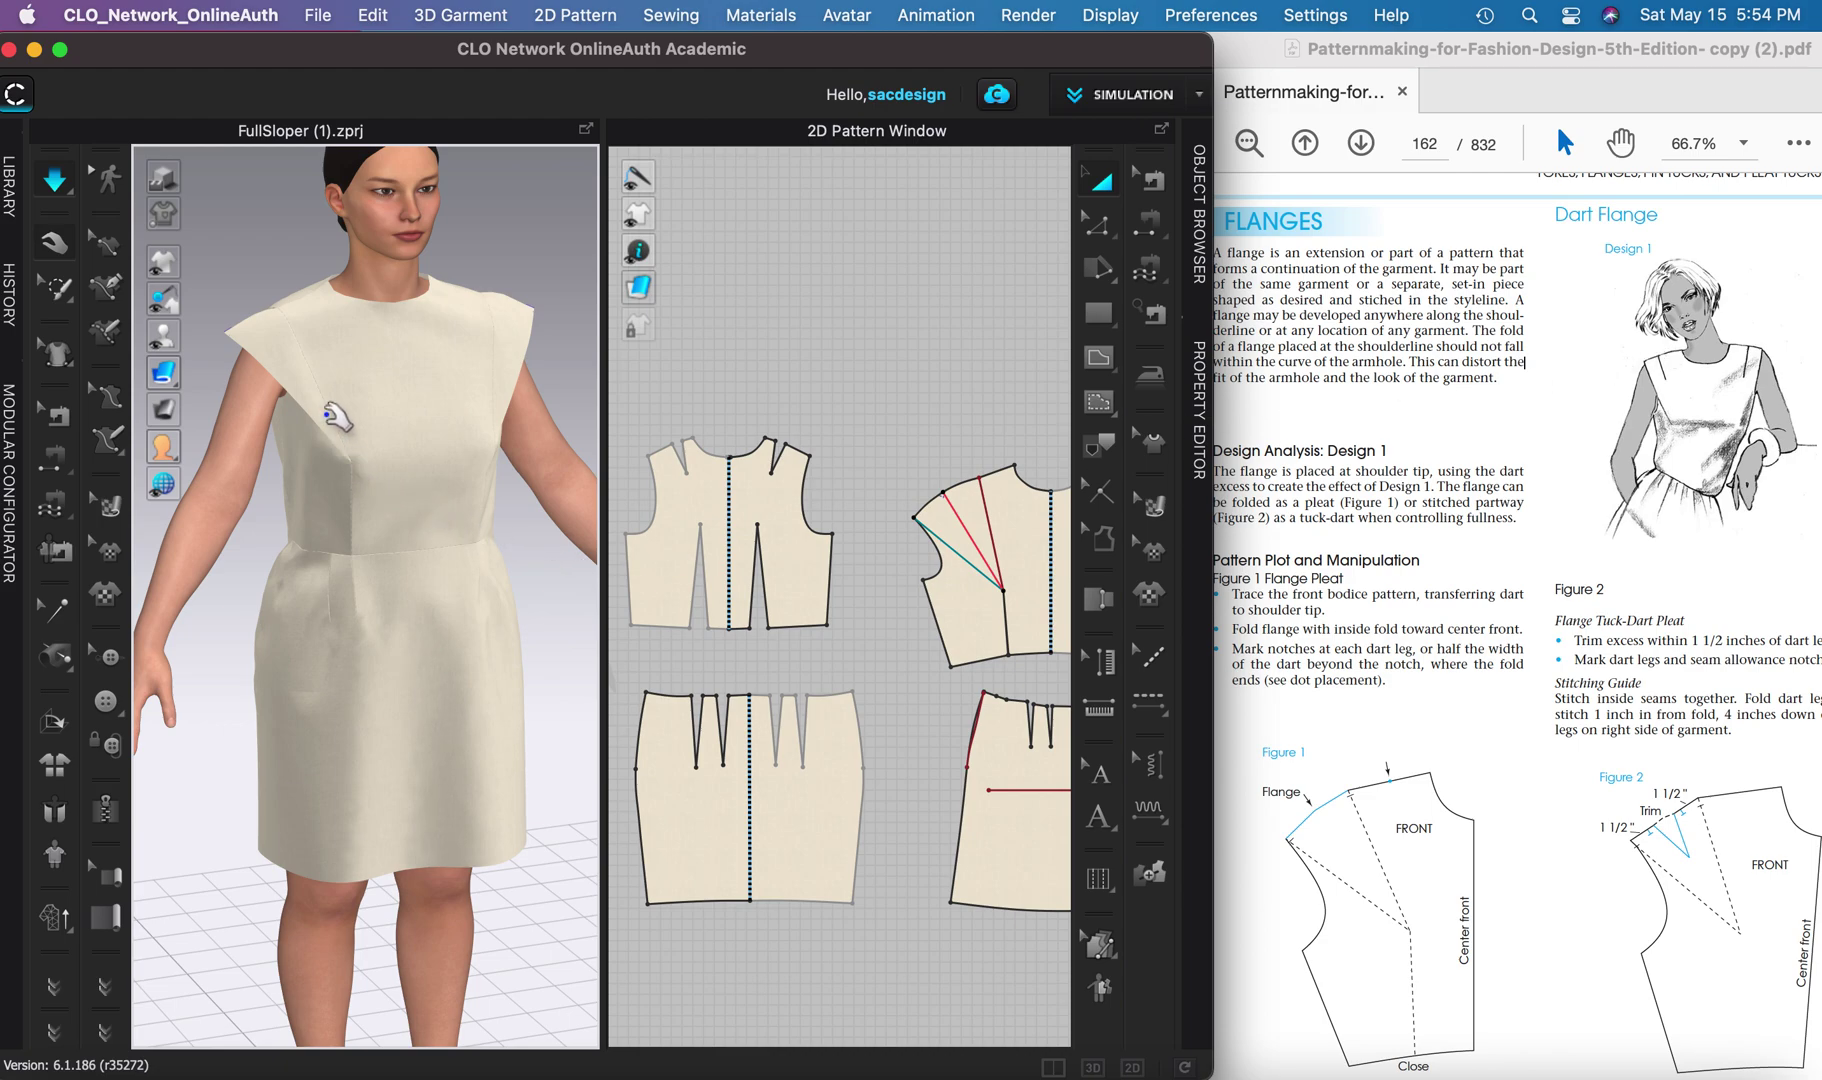
right_drag(333, 414, 320, 457)
mouse_move(378, 650)
right_down()
mouse_move(366, 552)
mouse_move(352, 650)
mouse_move(357, 636)
right_up()
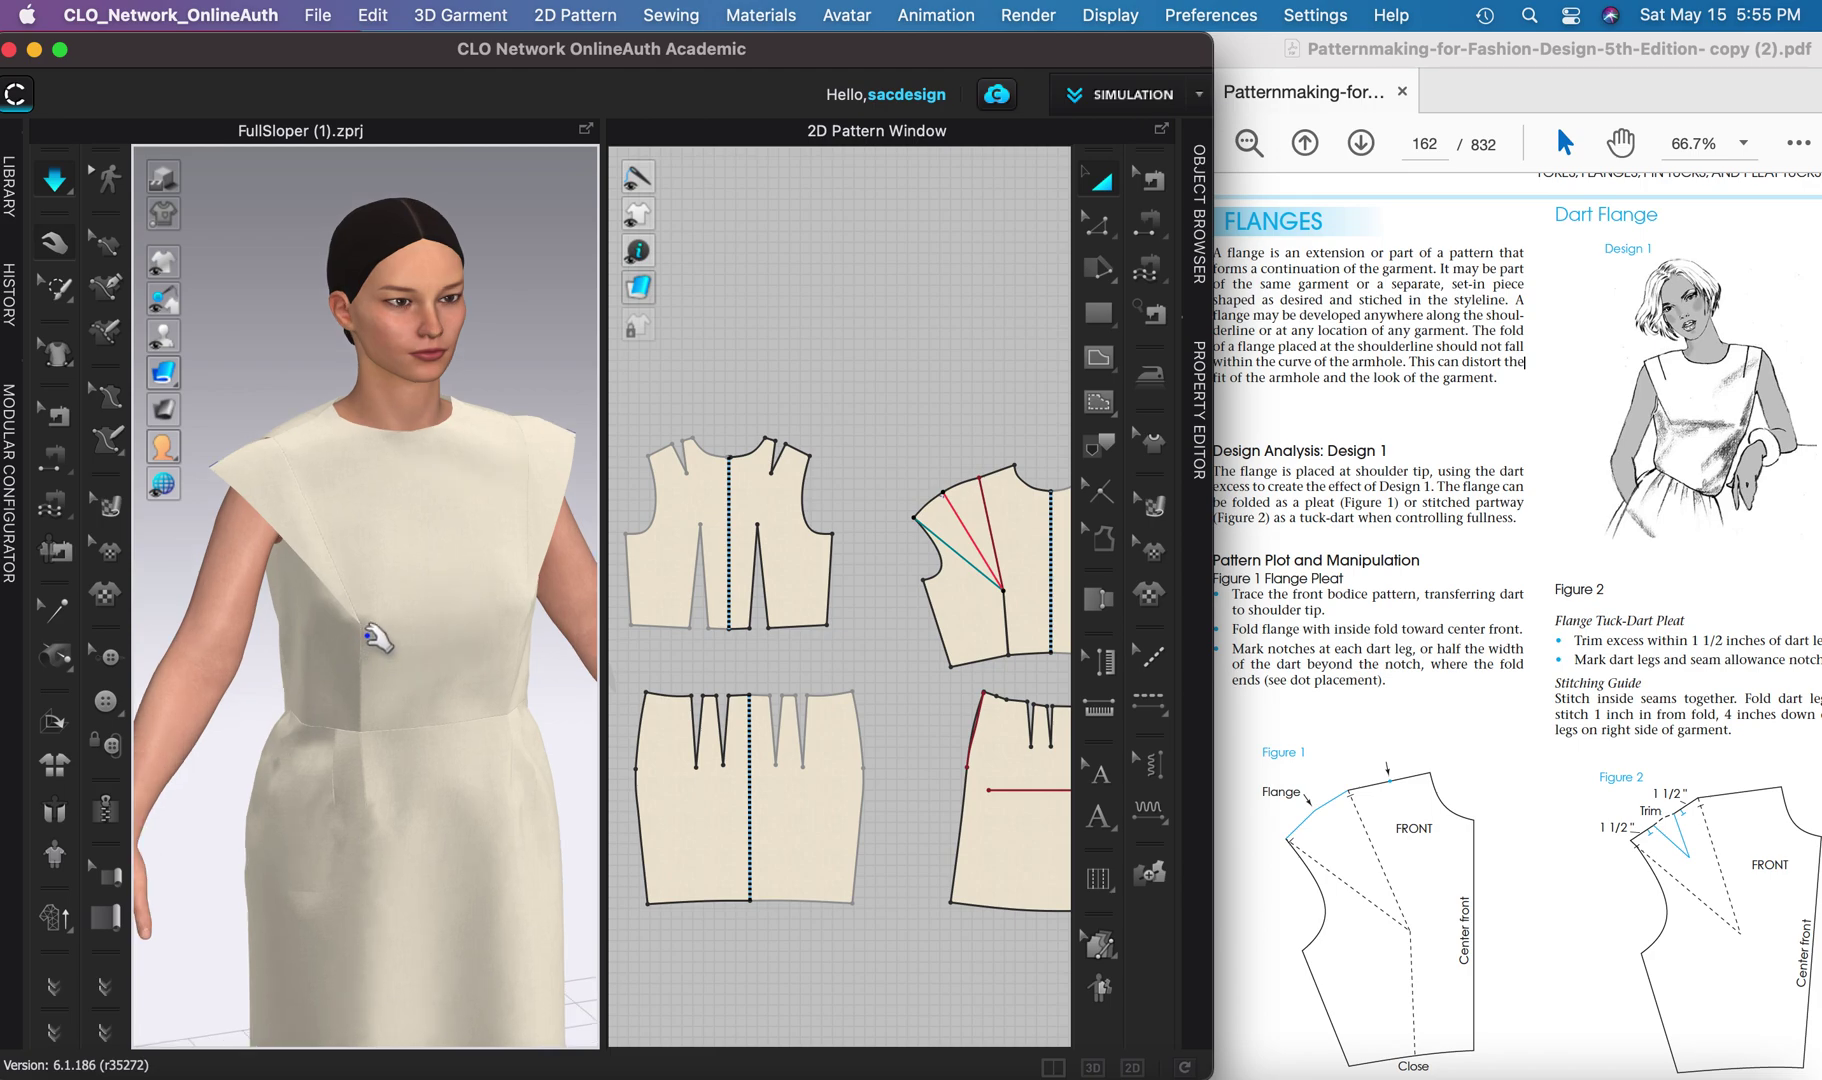
right_drag(380, 632, 428, 642)
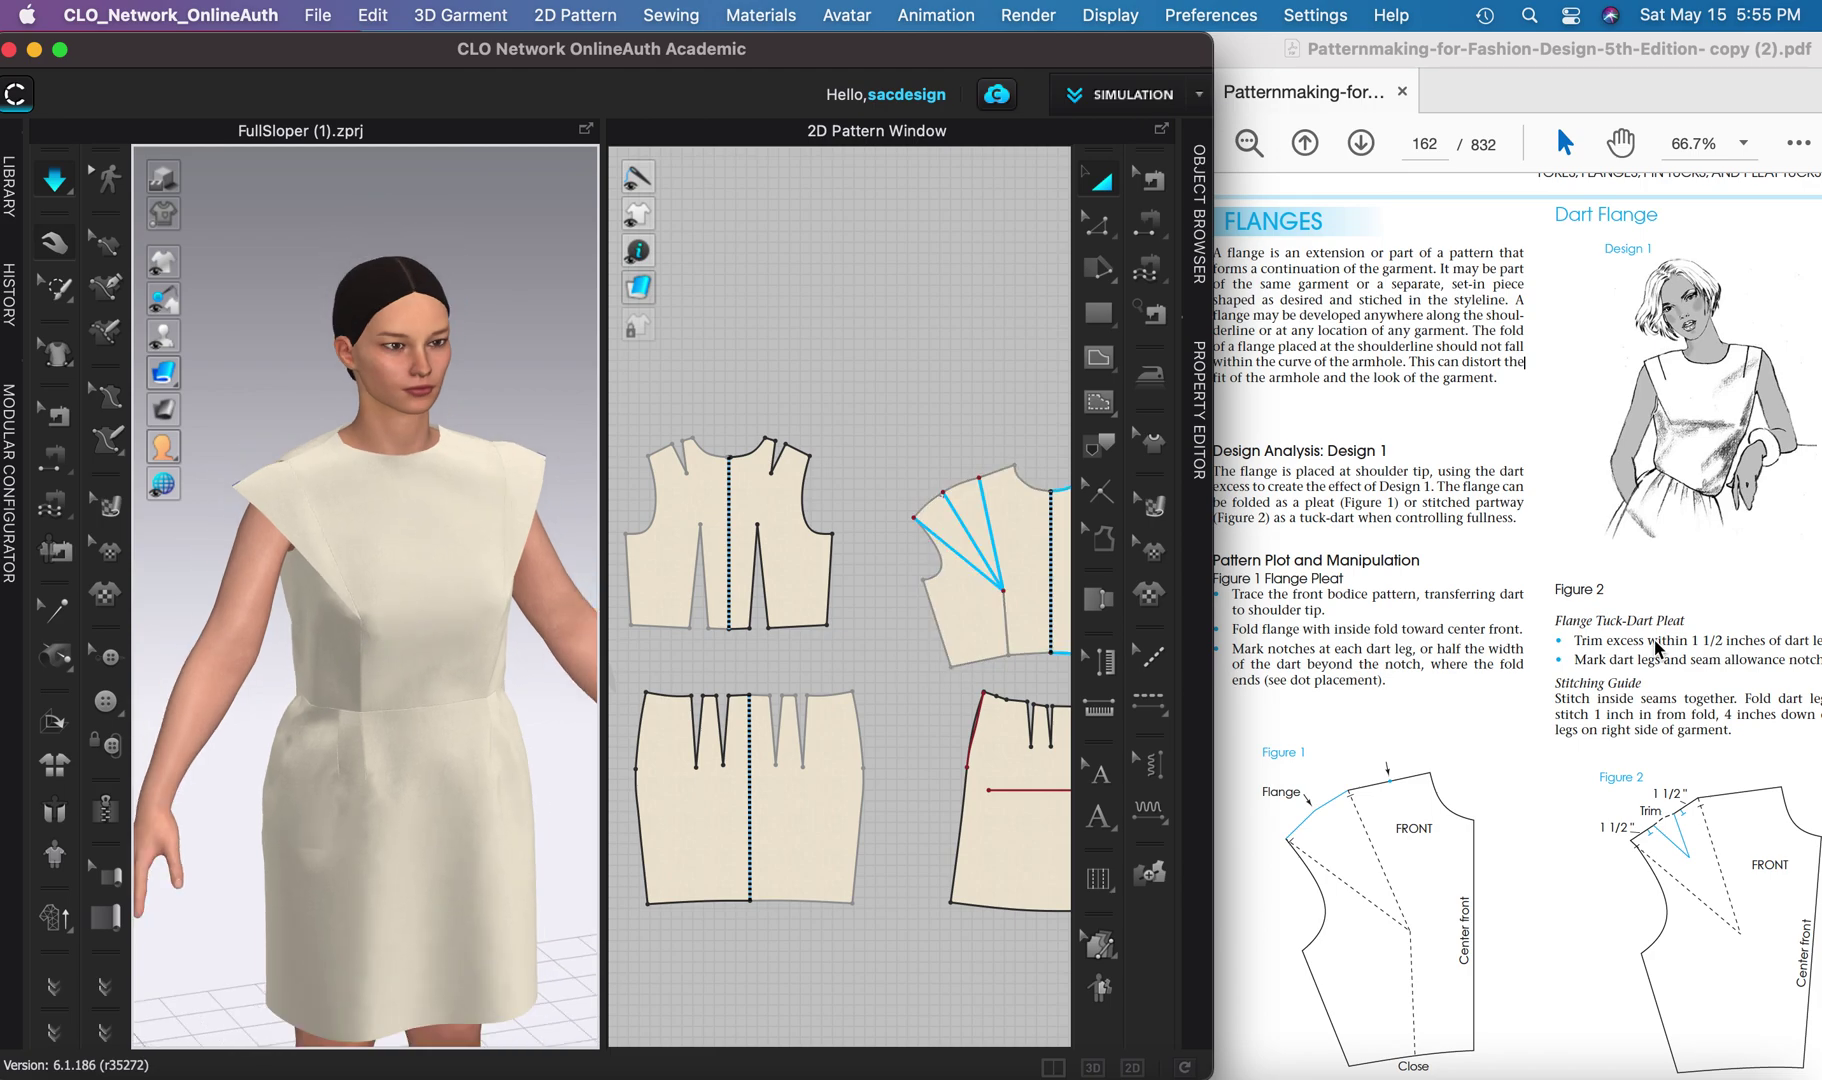
scroll(1657, 648, down, 5)
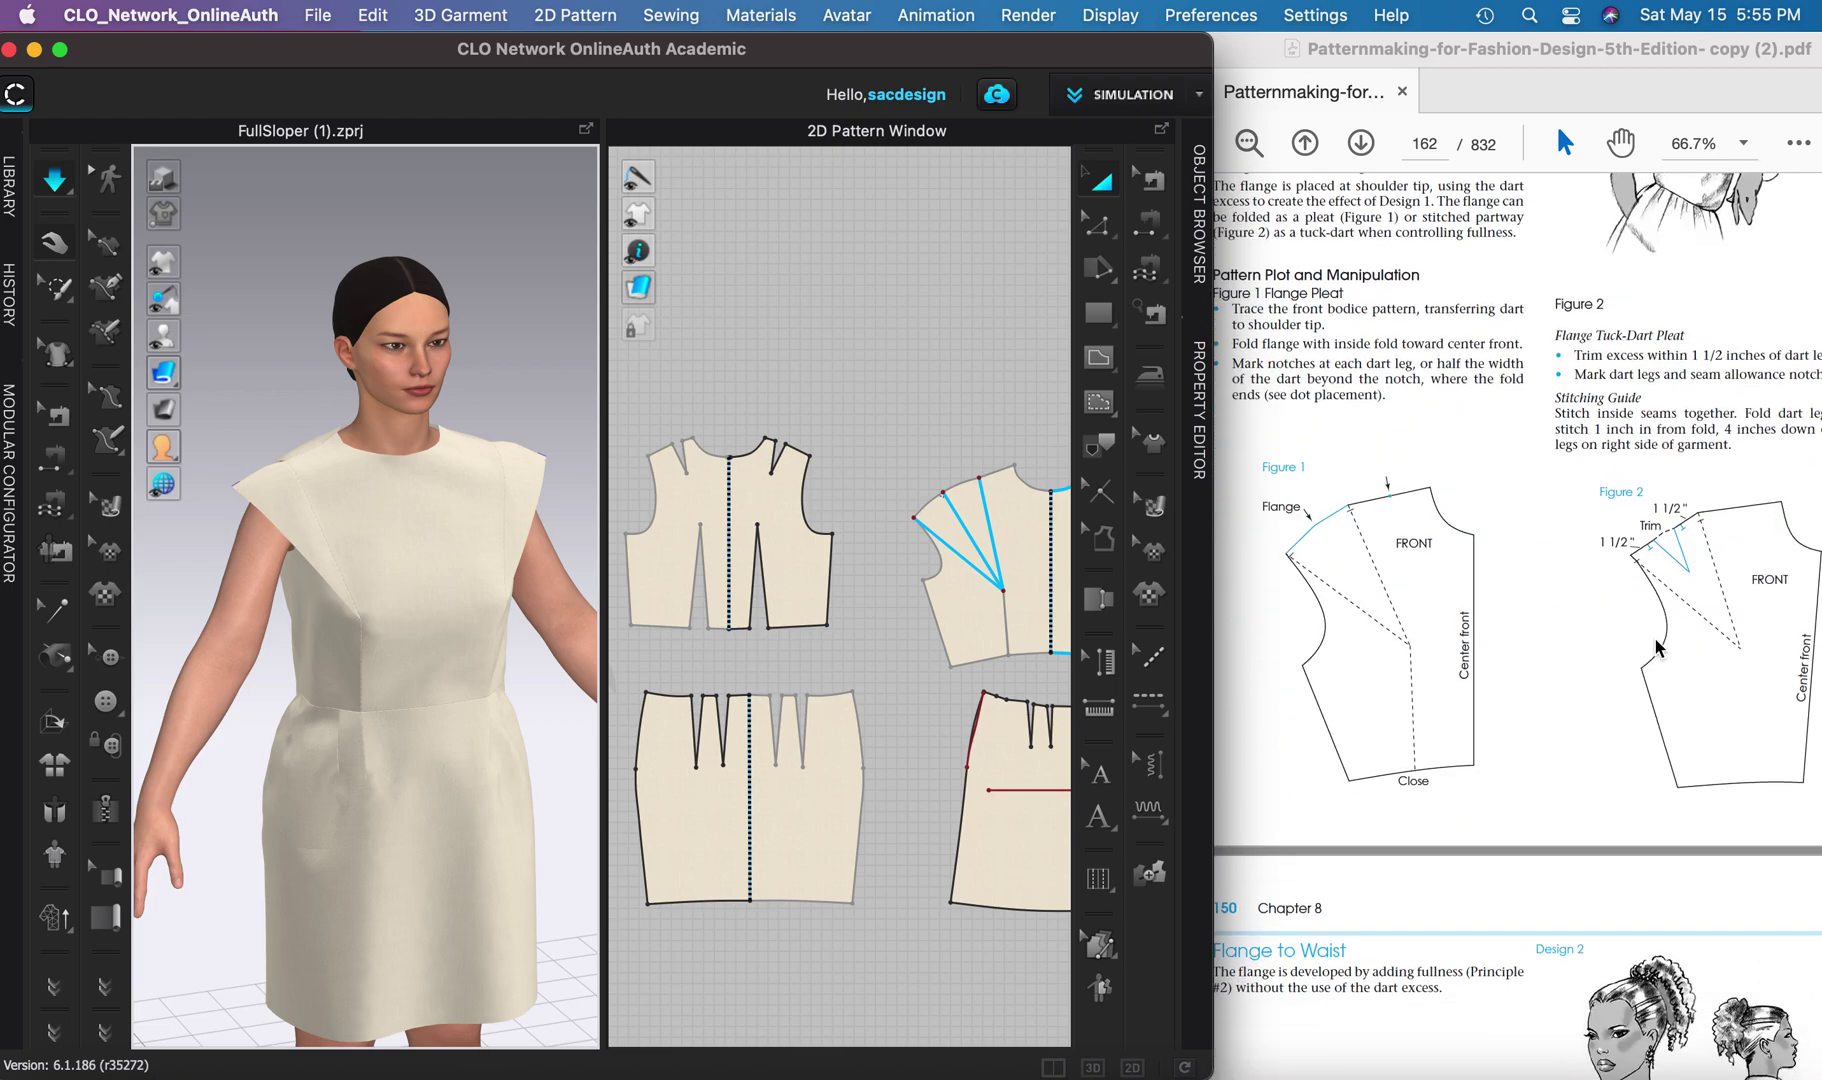
scroll(1657, 648, down, 15)
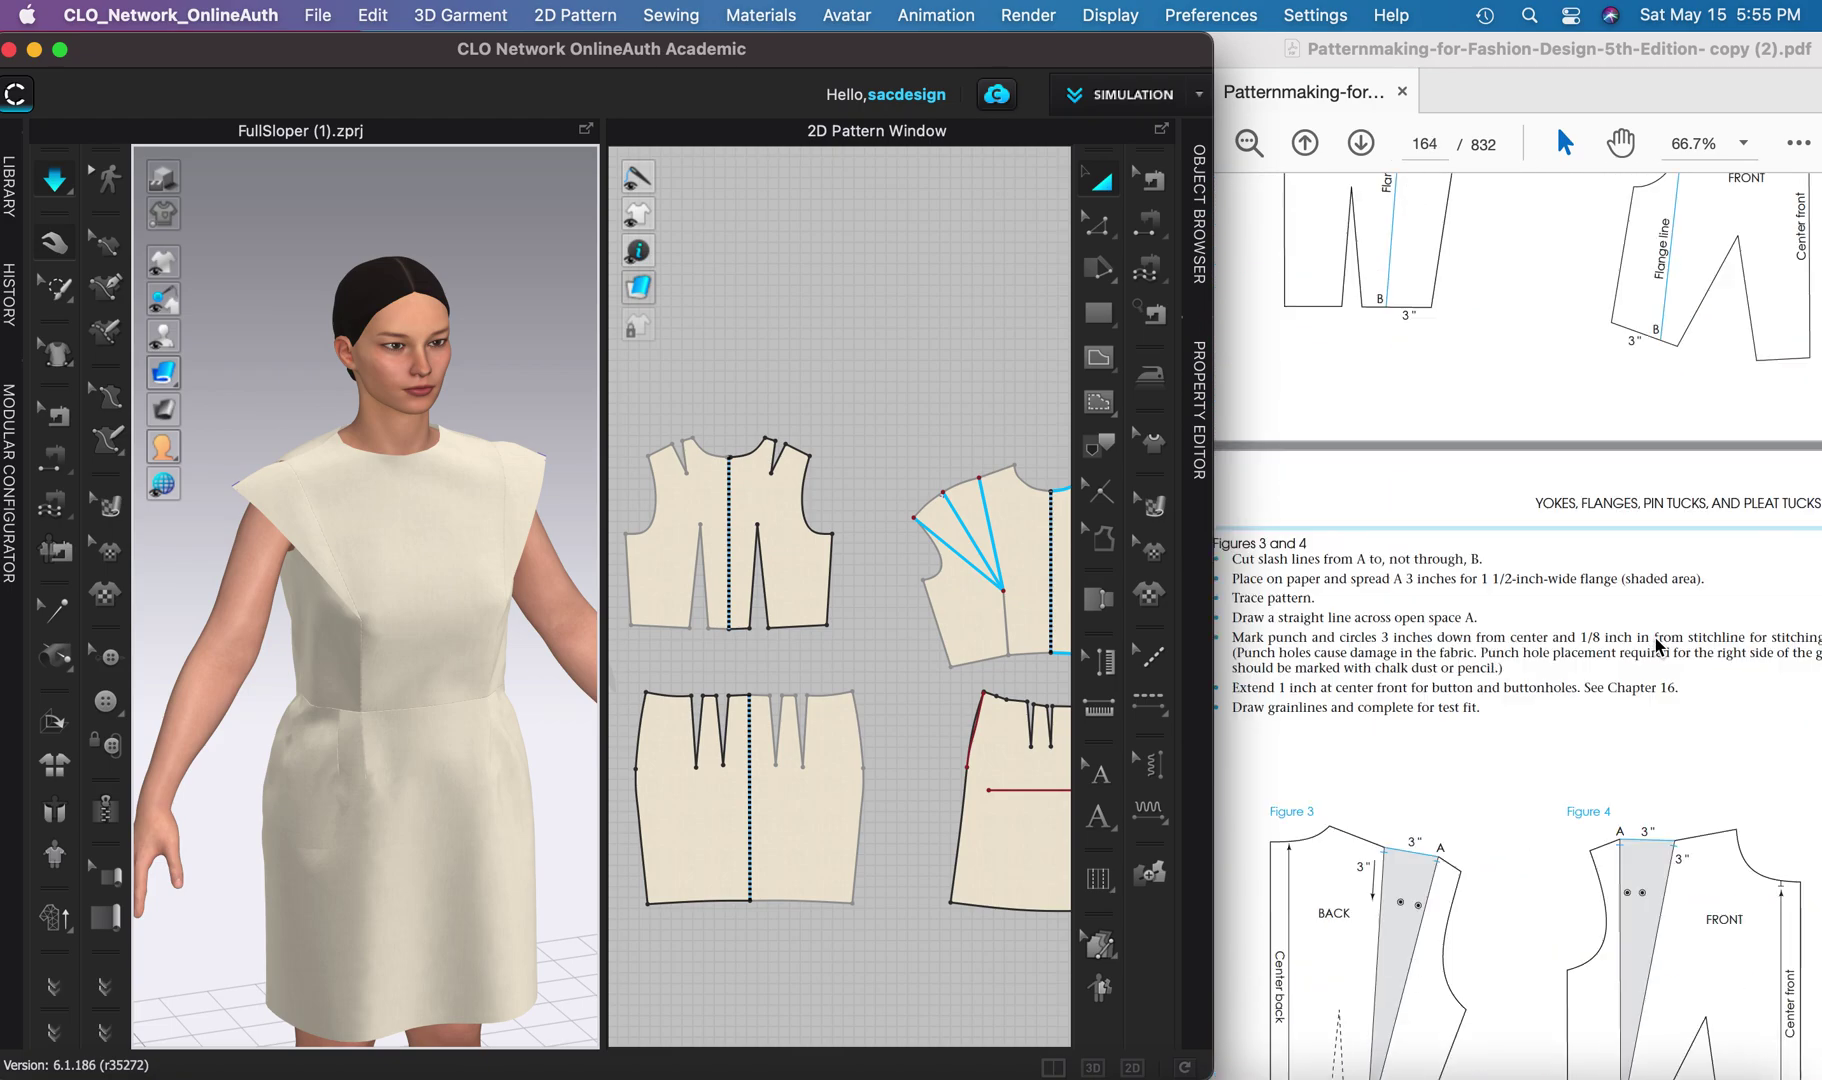
scroll(1657, 648, down, 15)
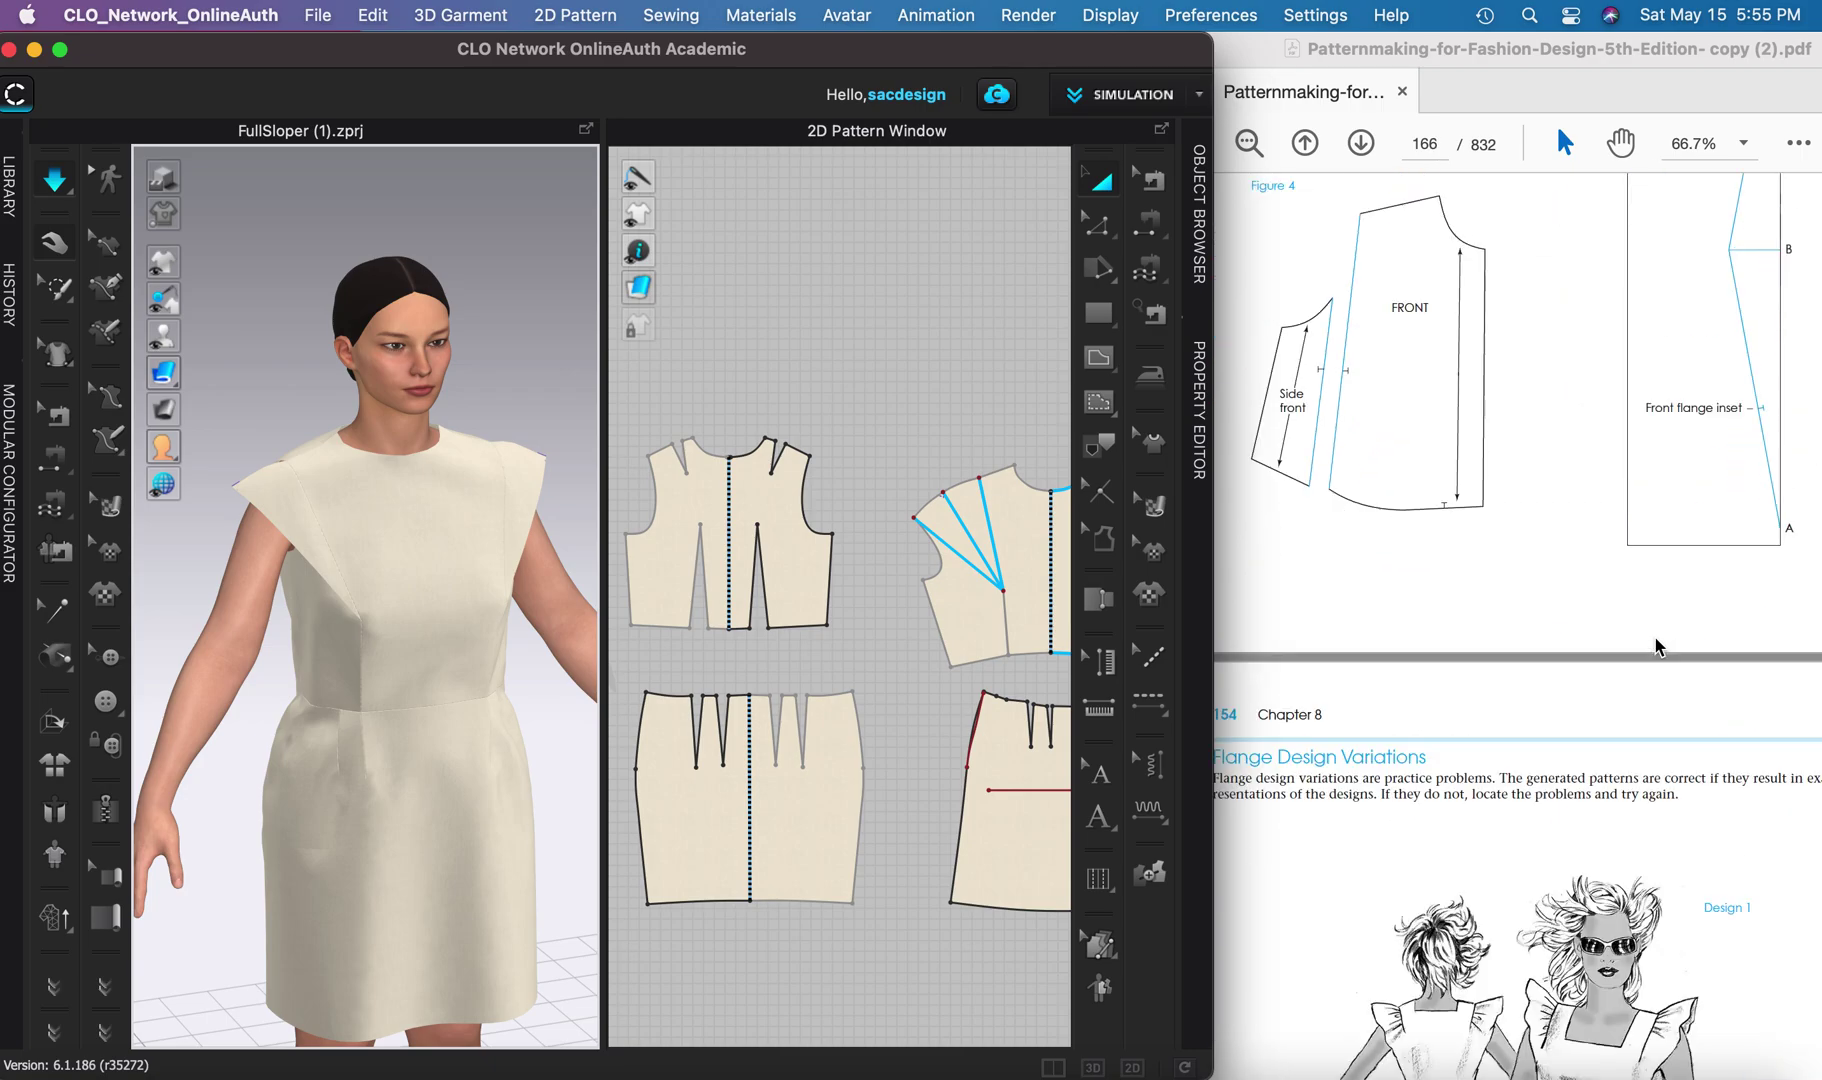
scroll(1657, 646, down, 2)
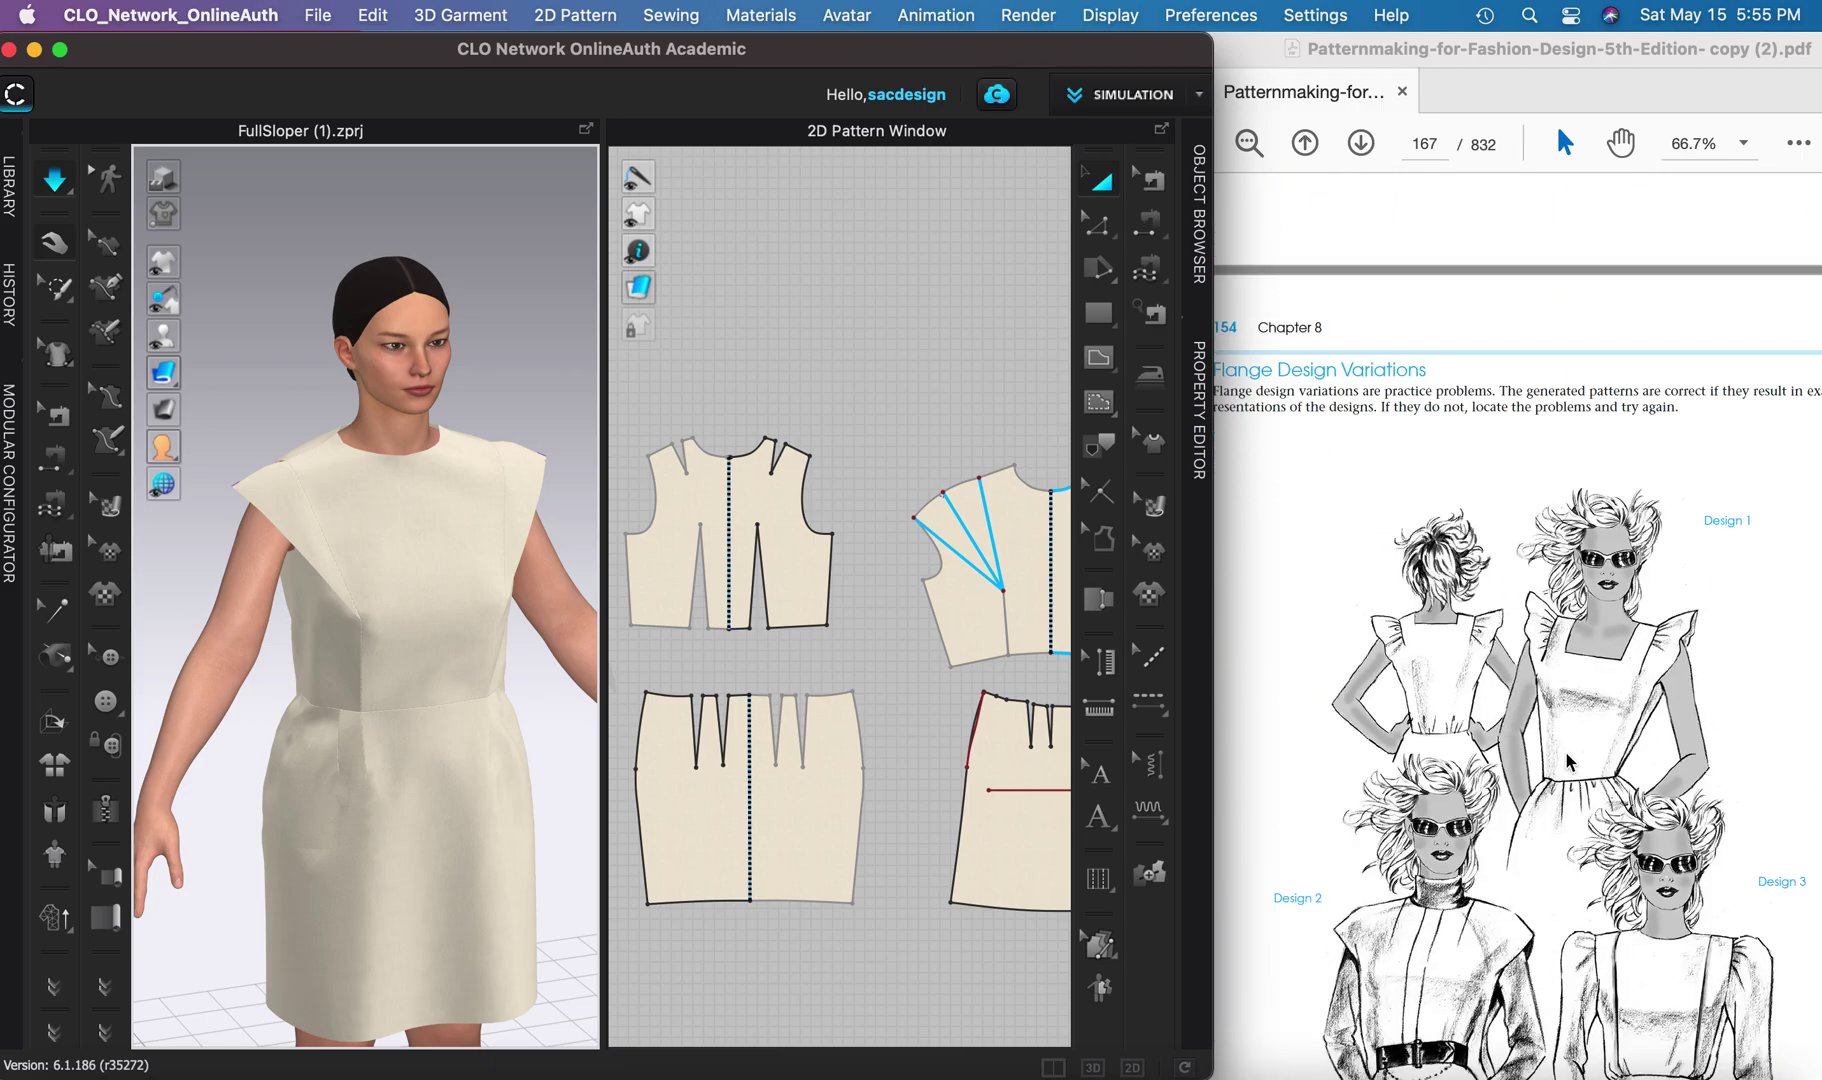
scroll(1541, 612, up, 10)
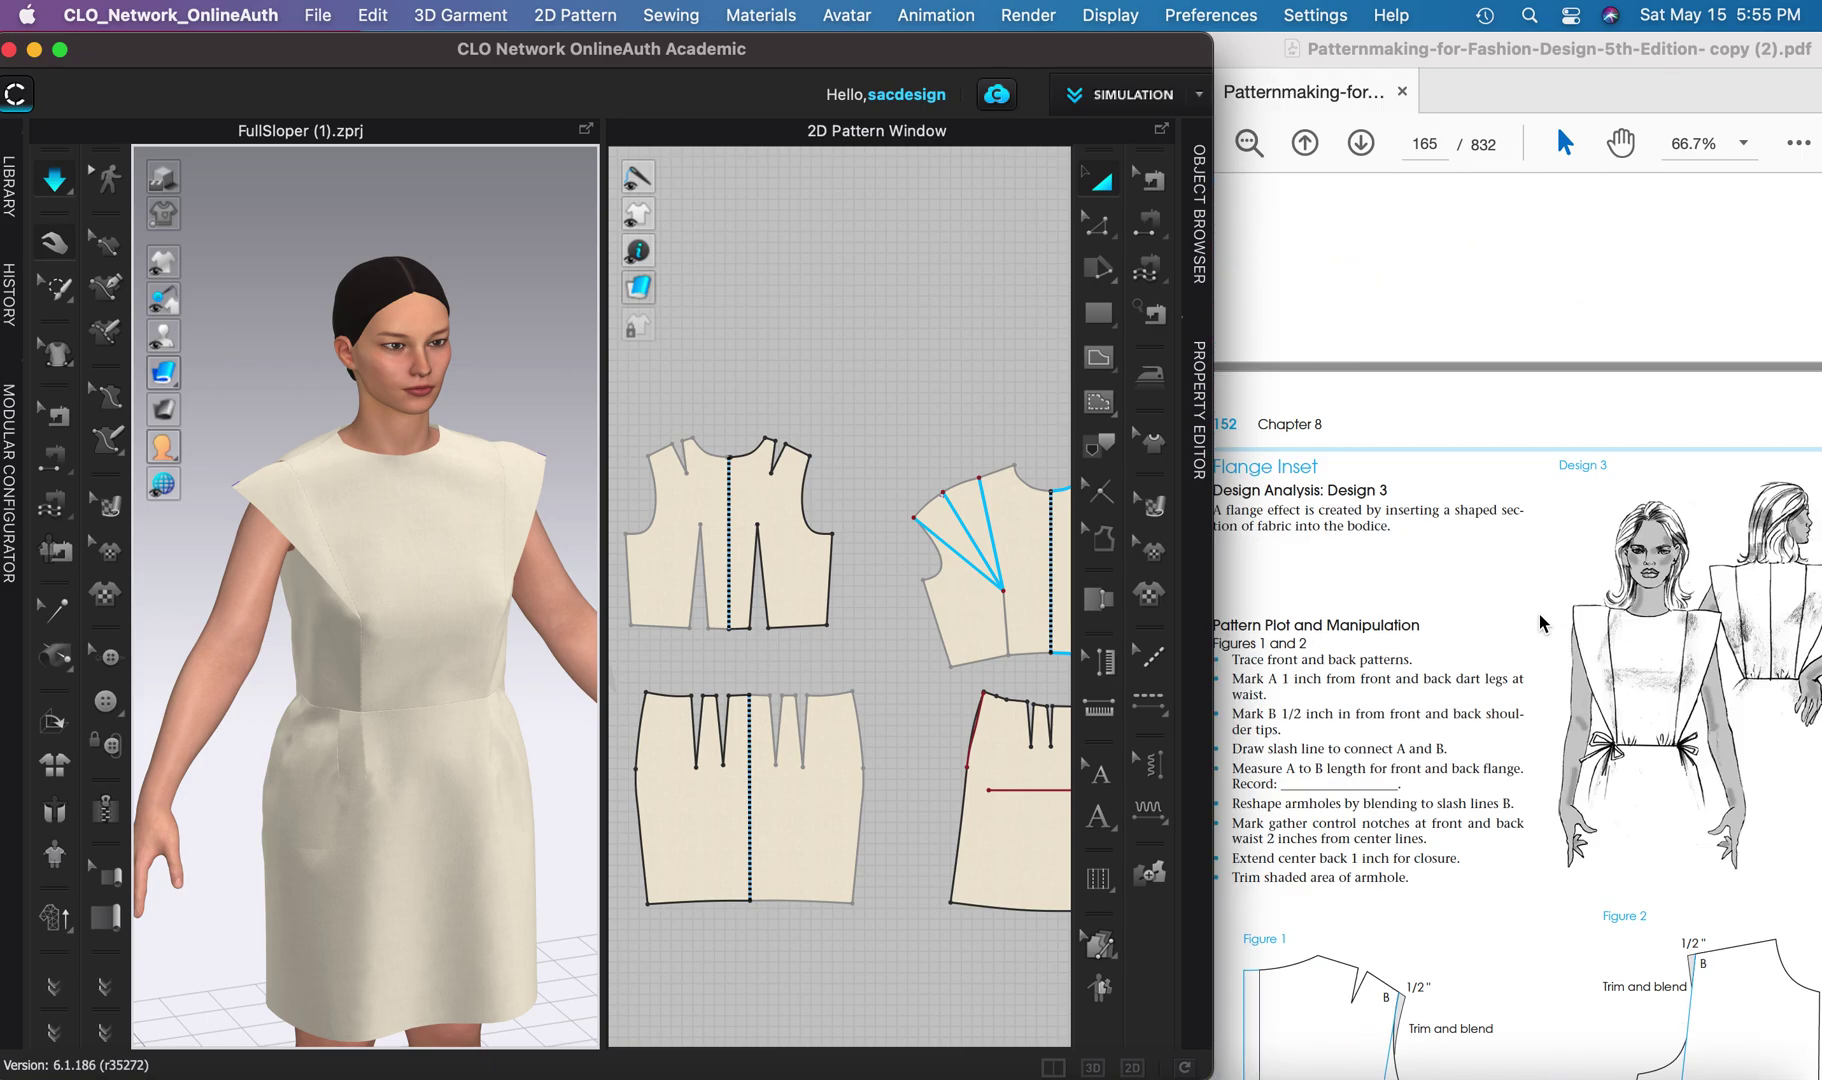
scroll(1540, 622, up, 7)
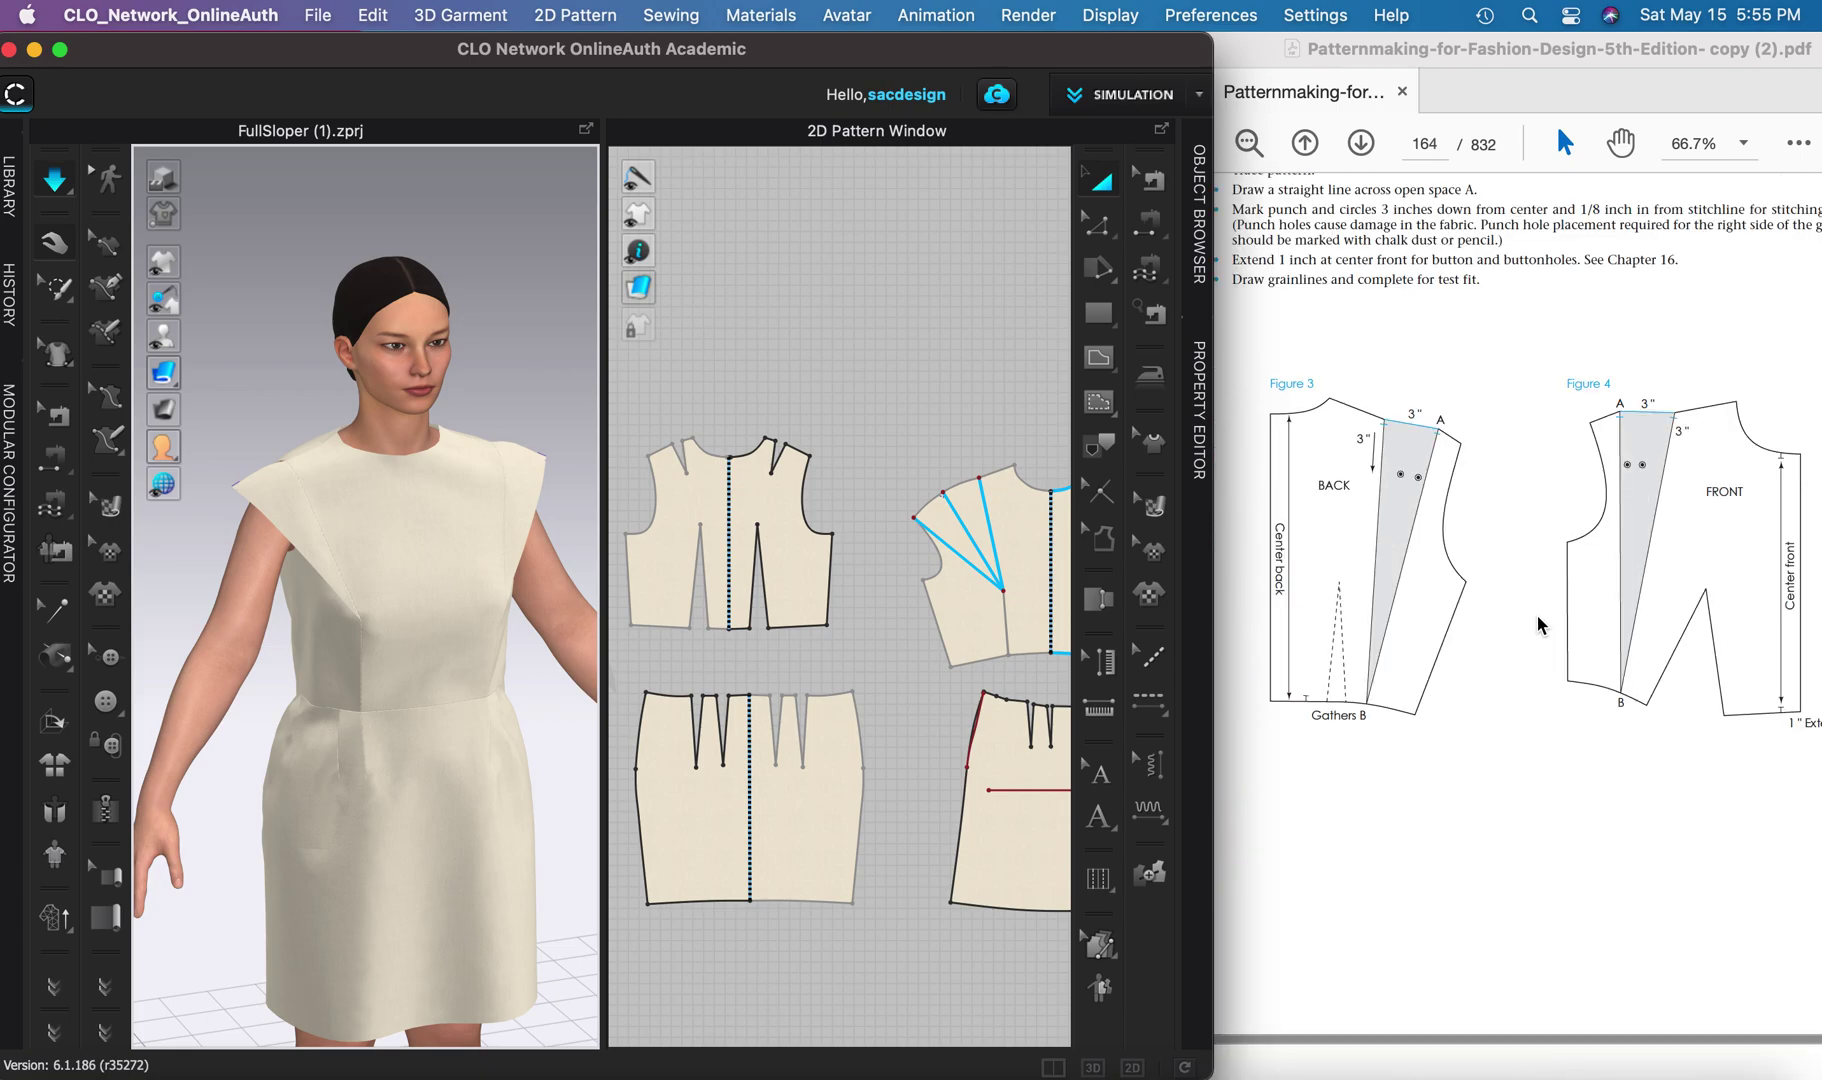
scroll(1538, 625, up, 10)
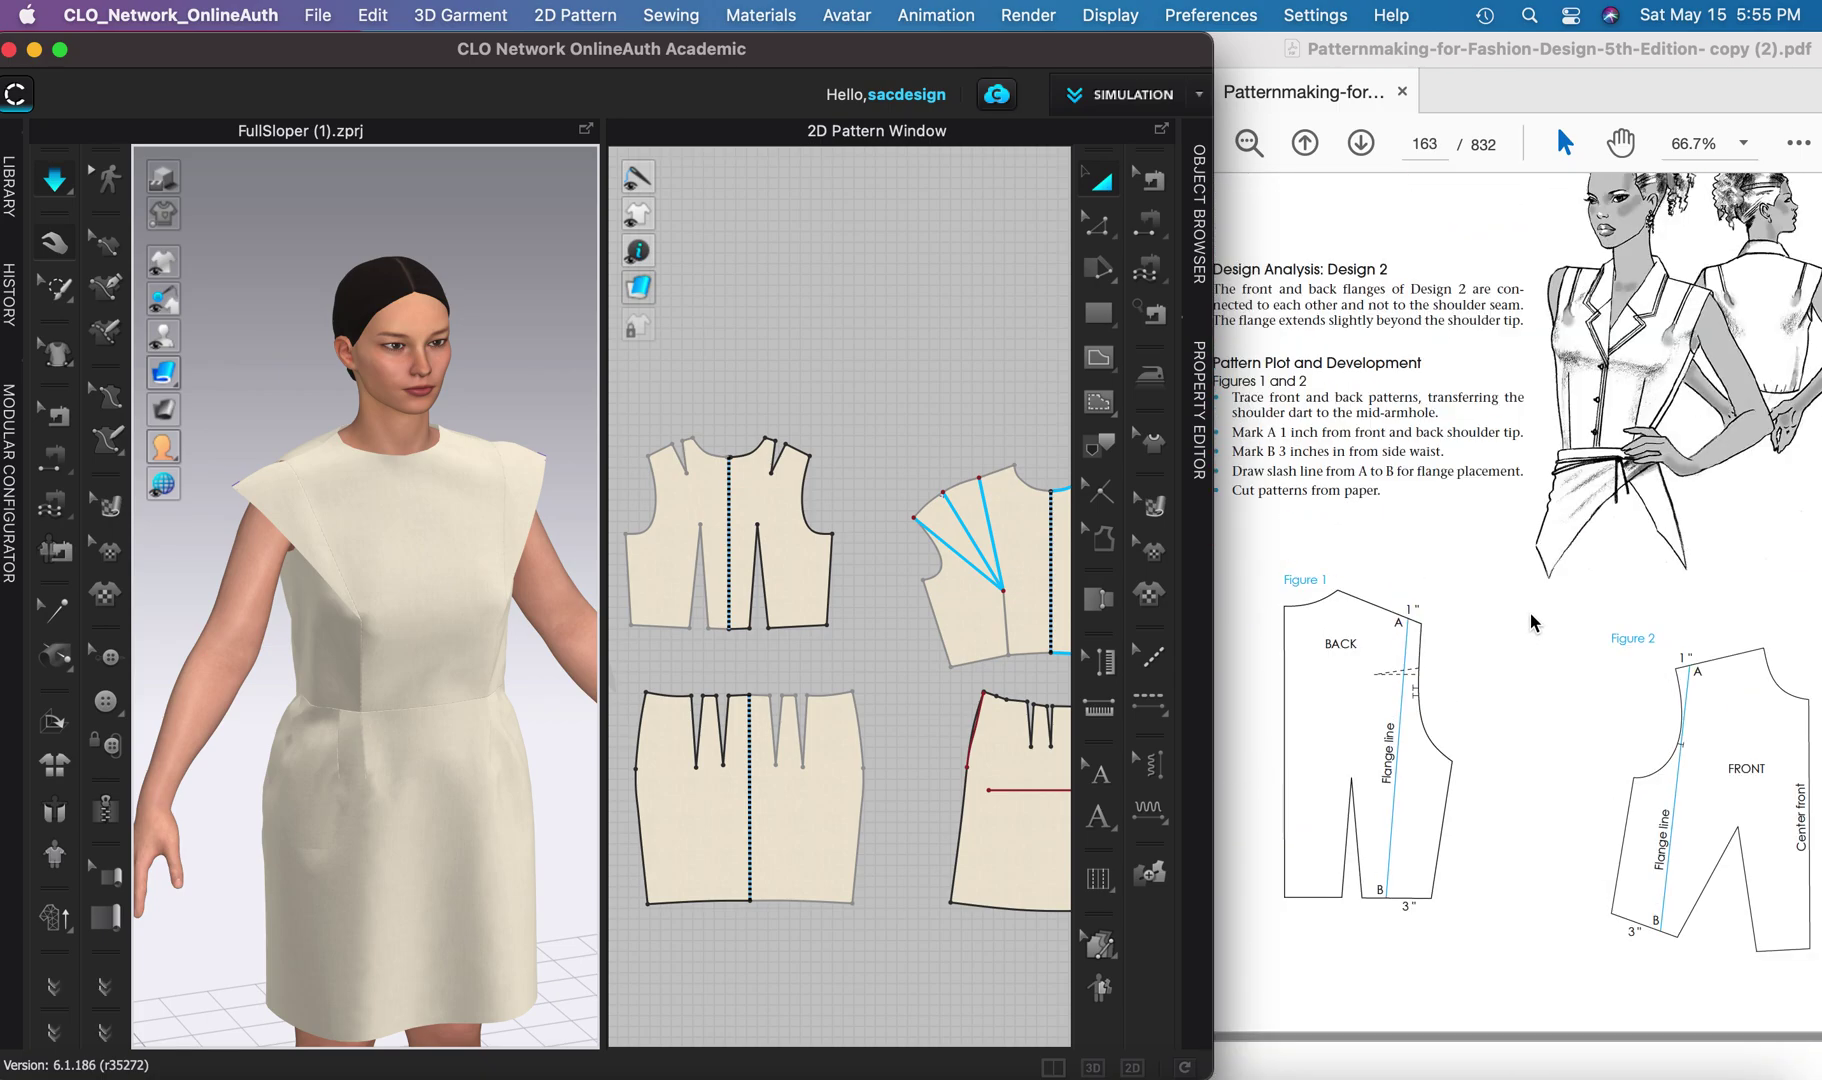
scroll(1530, 622, up, 8)
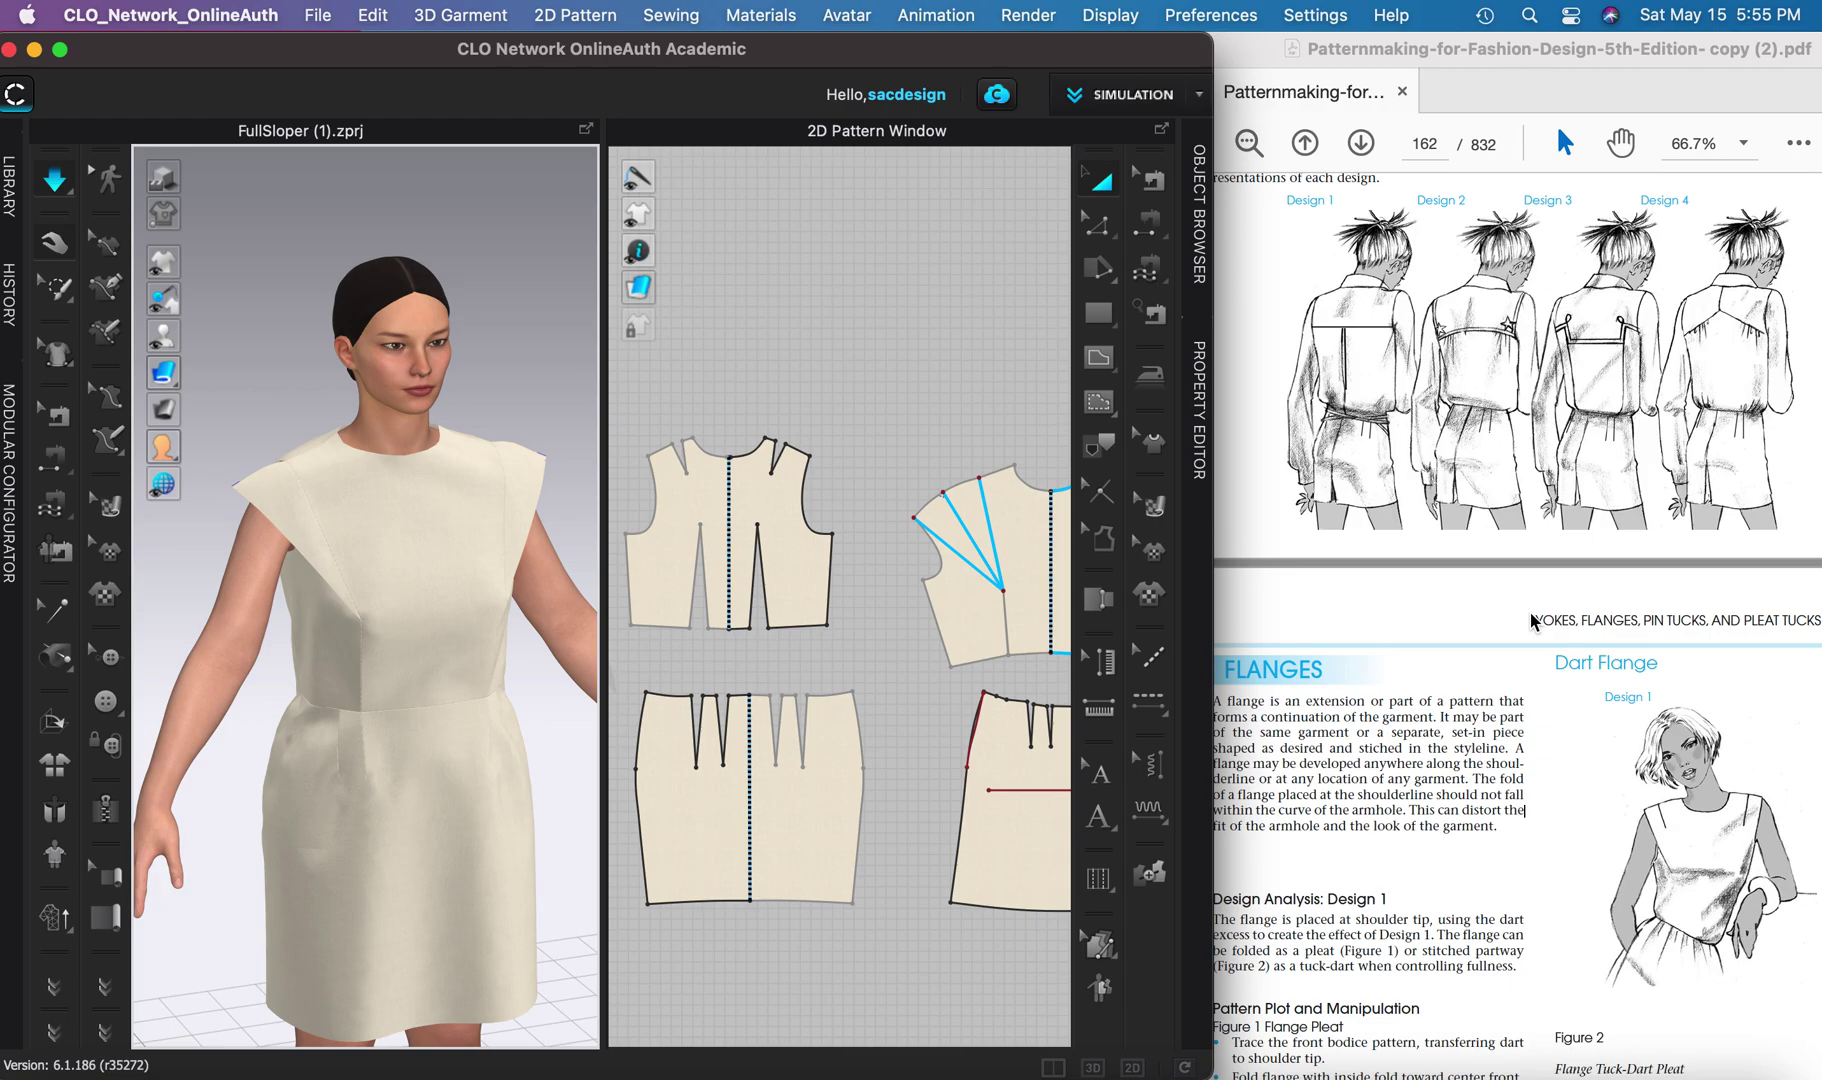
scroll(1535, 620, down, 2)
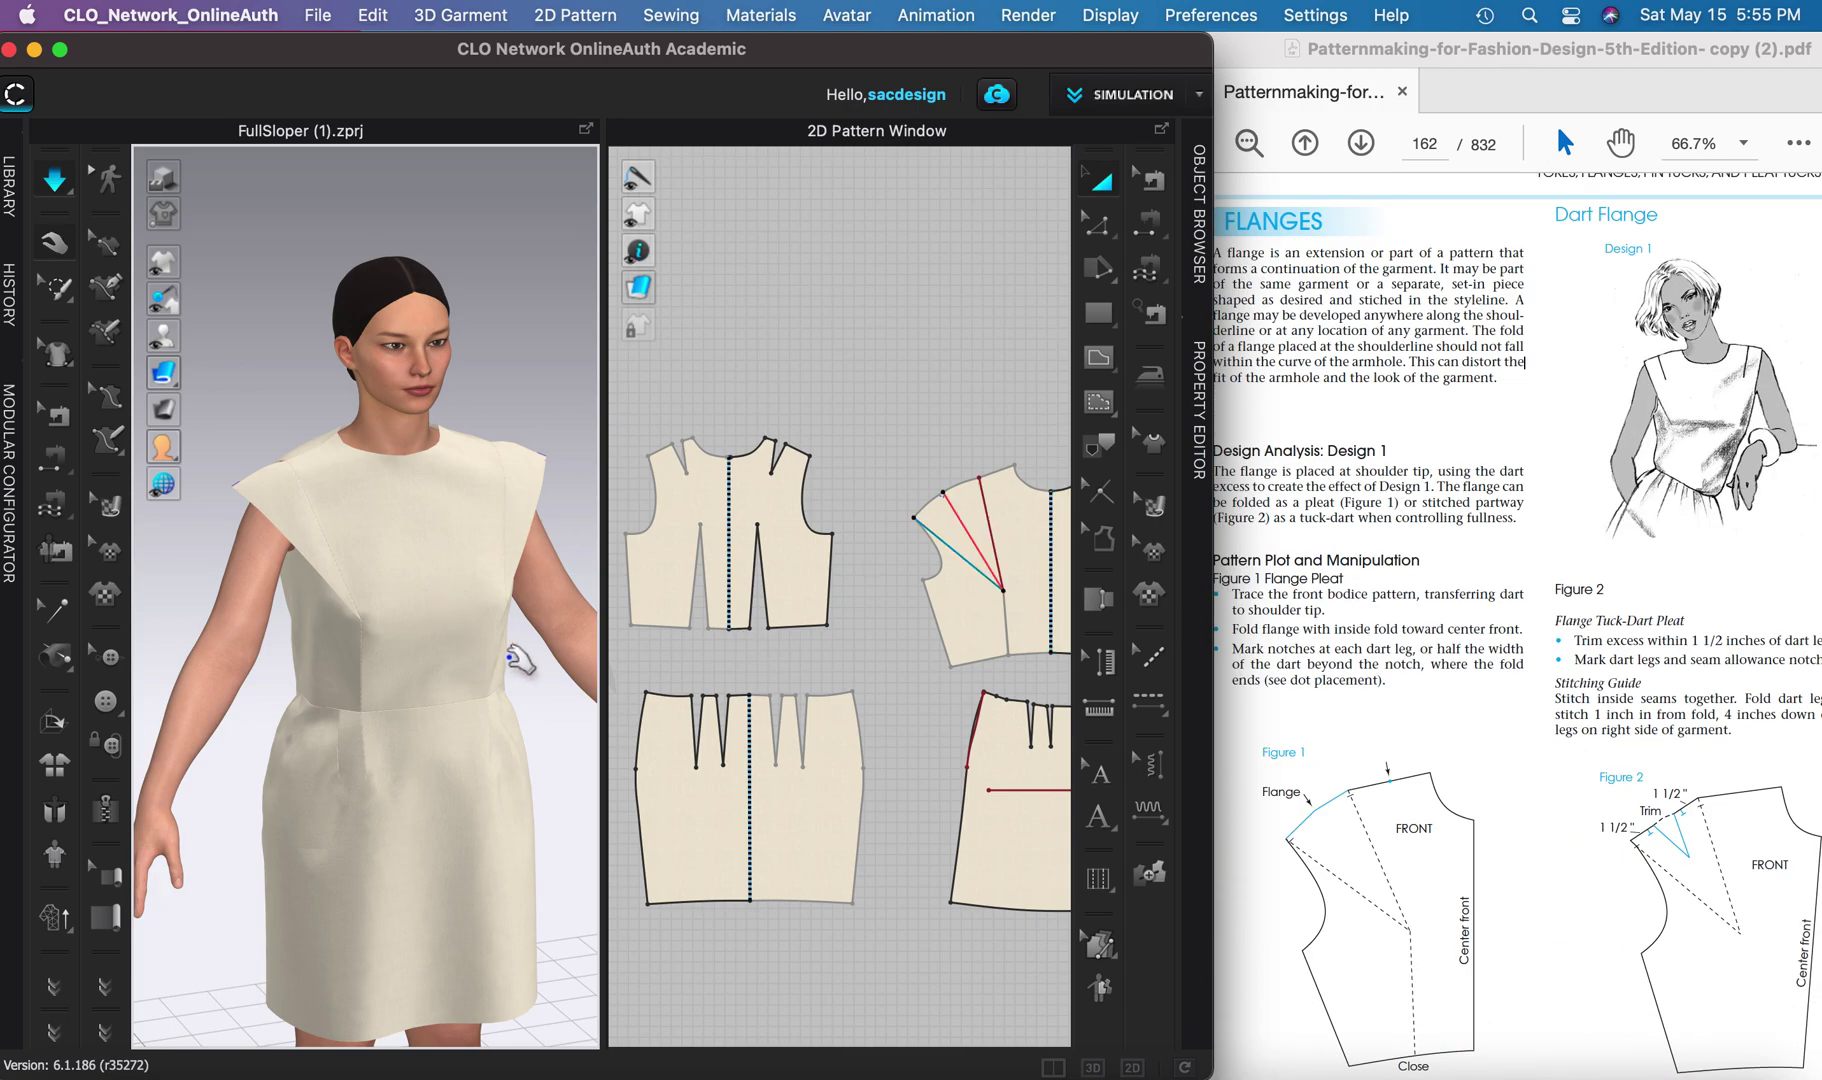